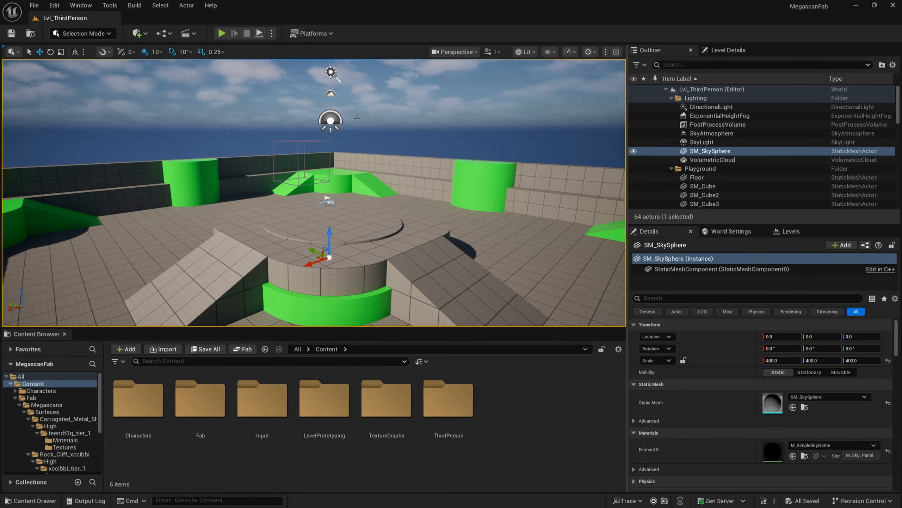
Open the Fab library and search for quixel wood
left_click(81, 5)
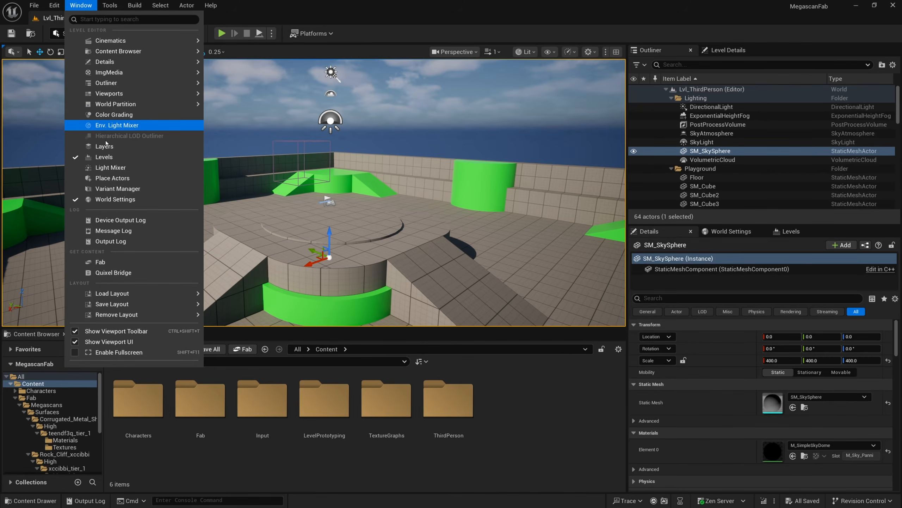
left_click(106, 262)
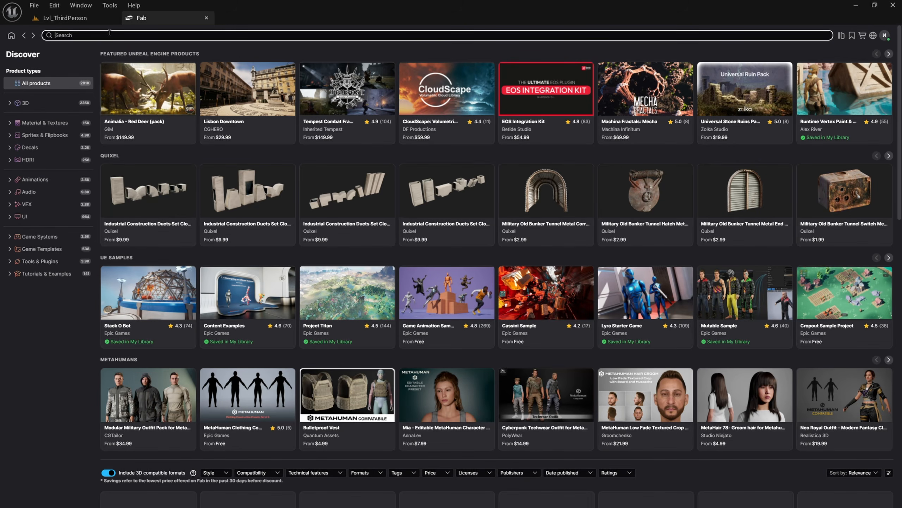
type("ququ")
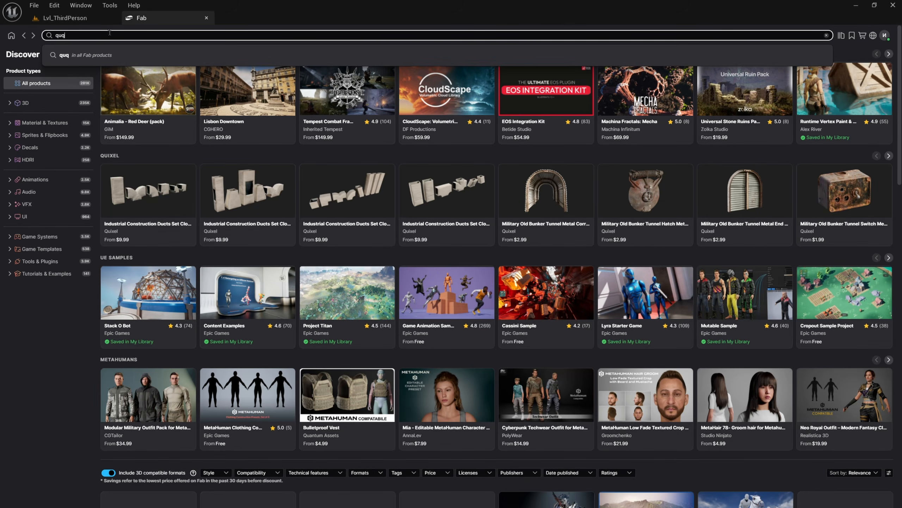
key("BackSpace")
key("BackSpace")
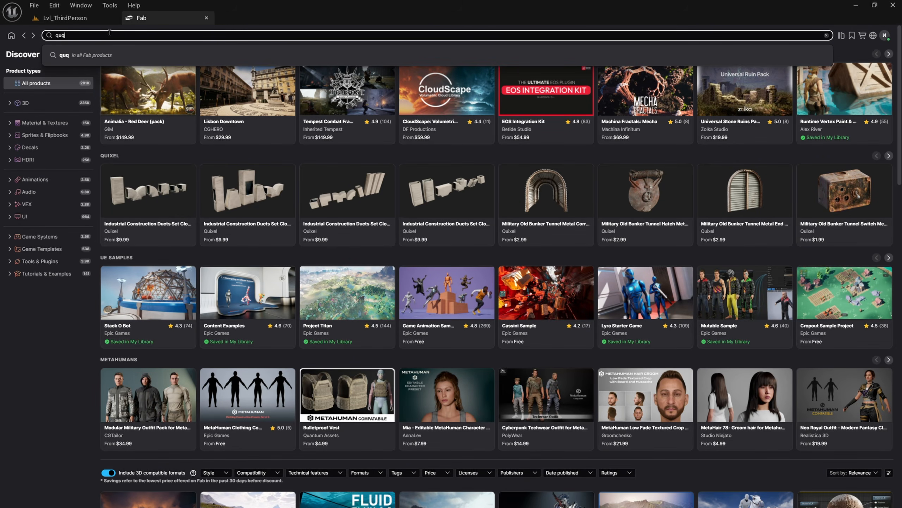
type("ixel wood")
key("Return")
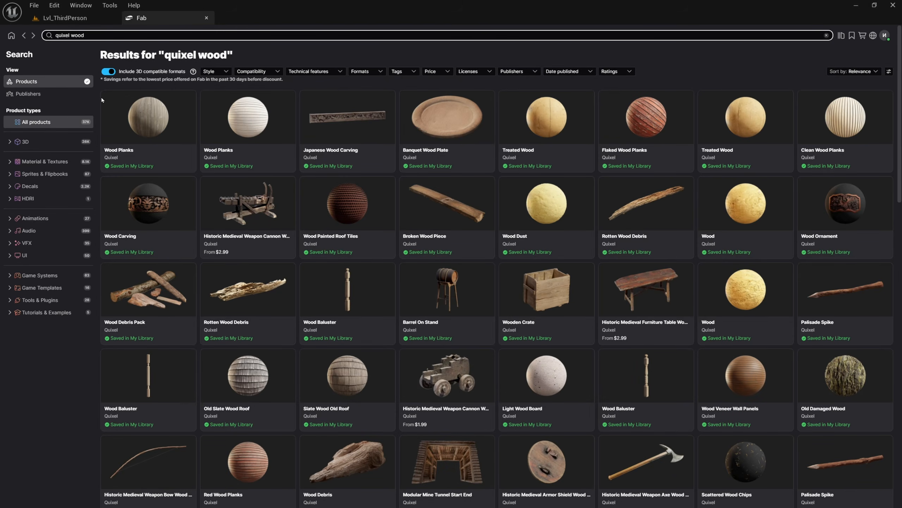
Filter the search results to the Material & Textures category and free products only
left_click(49, 162)
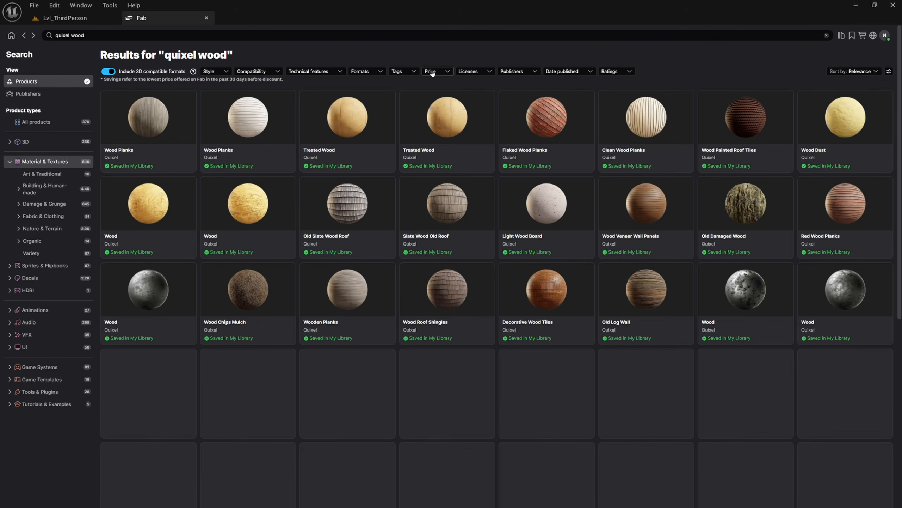
left_click(432, 72)
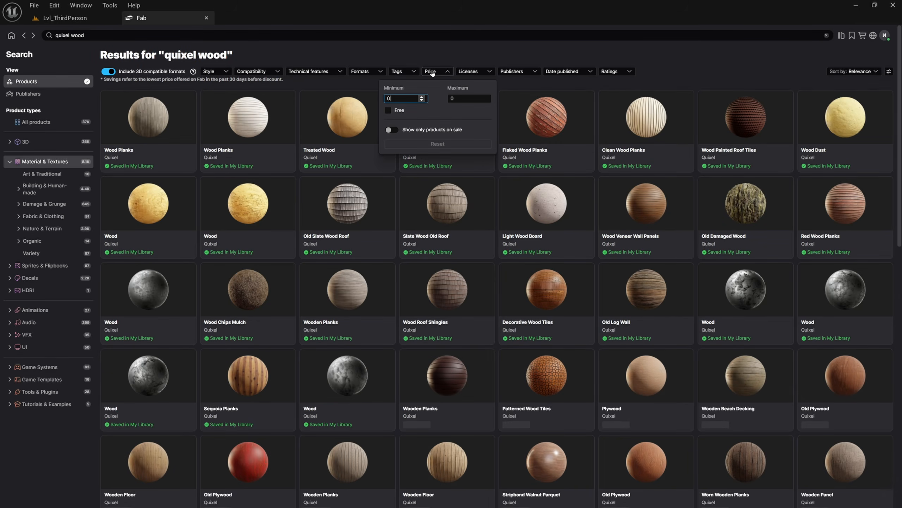
left_click(389, 111)
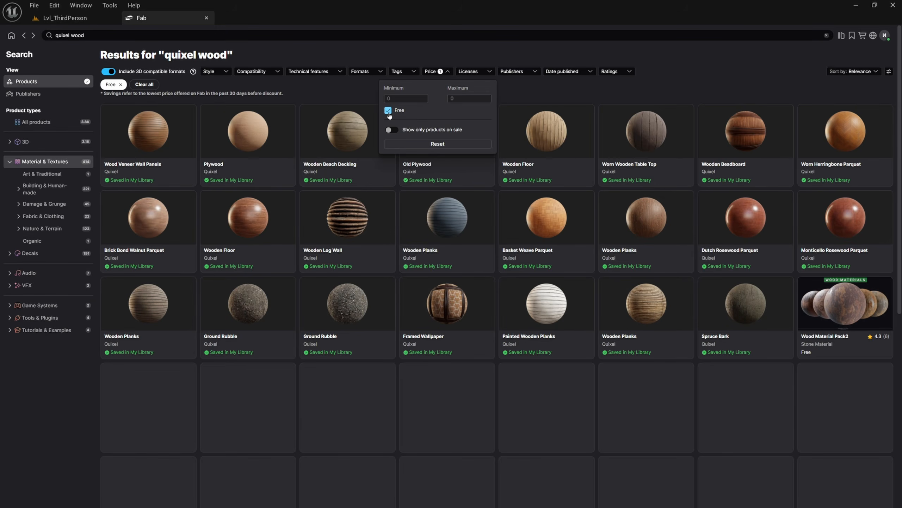
left_click(700, 83)
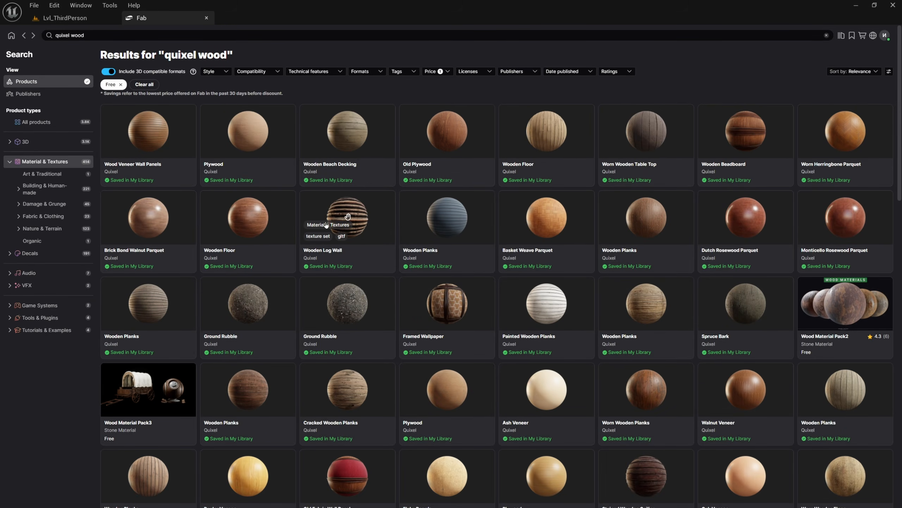
Browse the wood material results and preview the Cracked Wooden Planks product
scroll(326, 225, "down", 3)
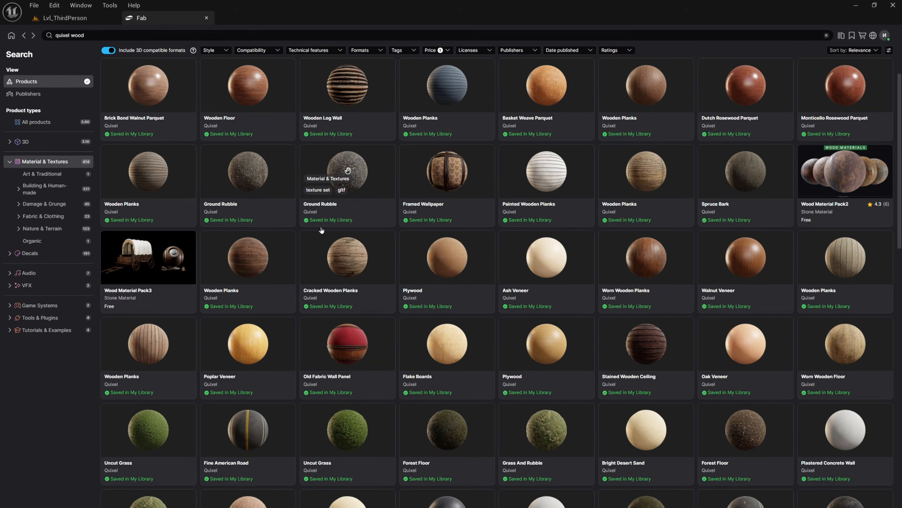
left_click(348, 256)
left_click(365, 369)
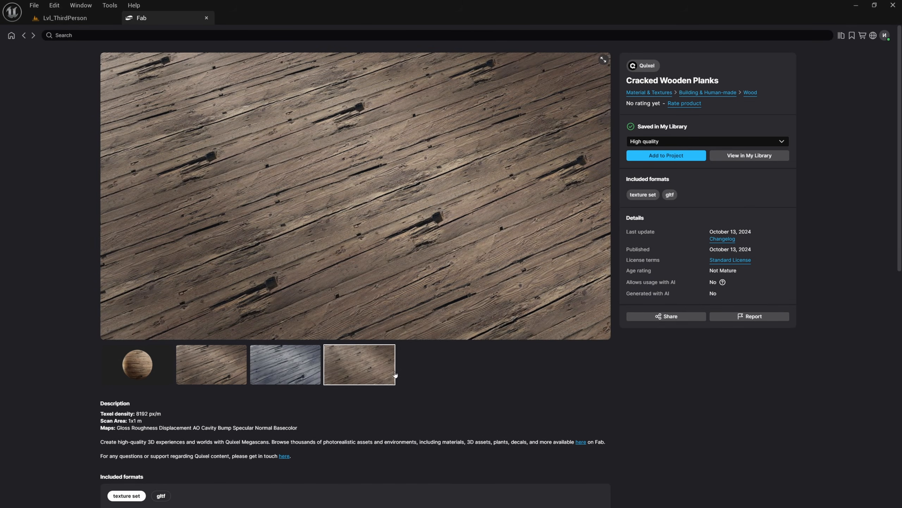
left_click(24, 35)
scroll(258, 345, "down", 3)
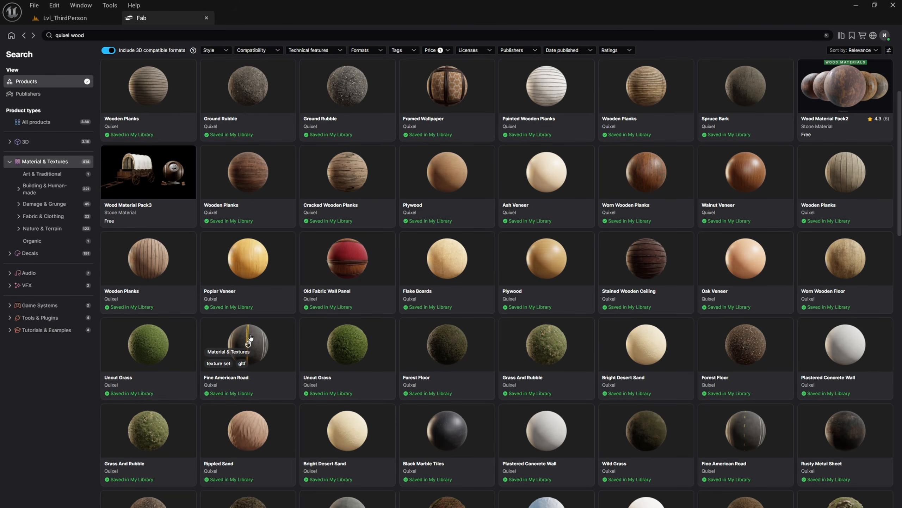
scroll(249, 342, "down", 4)
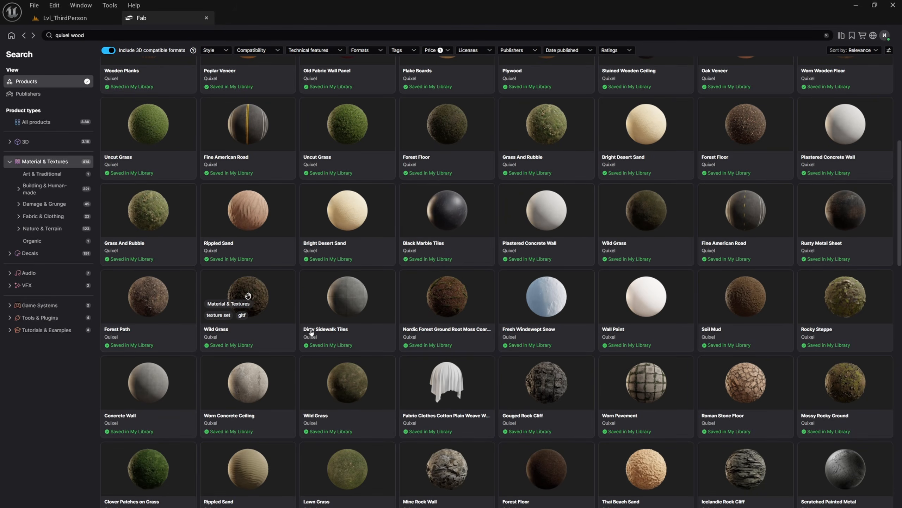
scroll(311, 333, "up", 4)
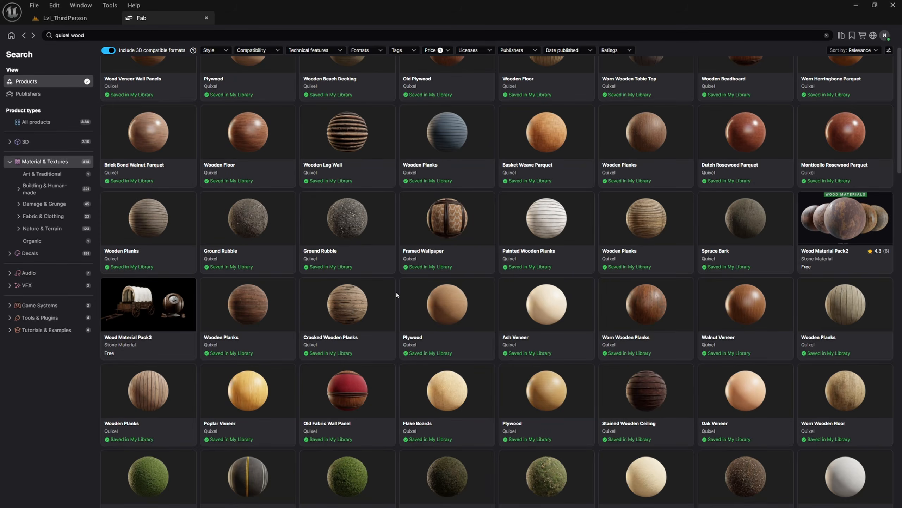
scroll(397, 295, "up", 1)
Add the Wooden Planks material to the project at Medium quality
left_click(265, 351)
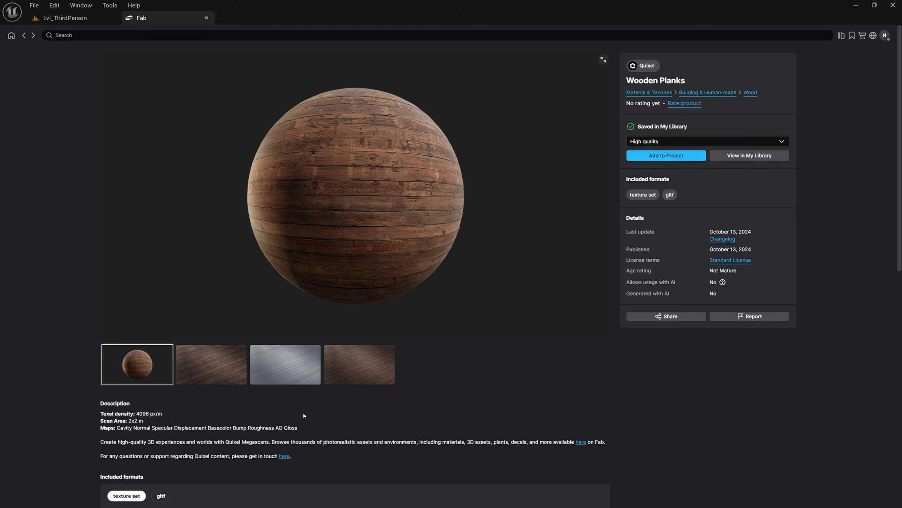
left_click(356, 368)
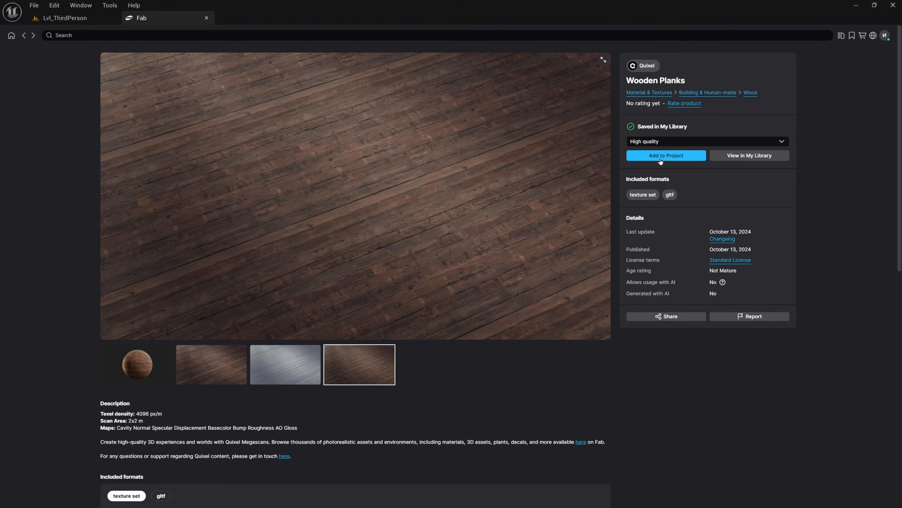
left_click(661, 141)
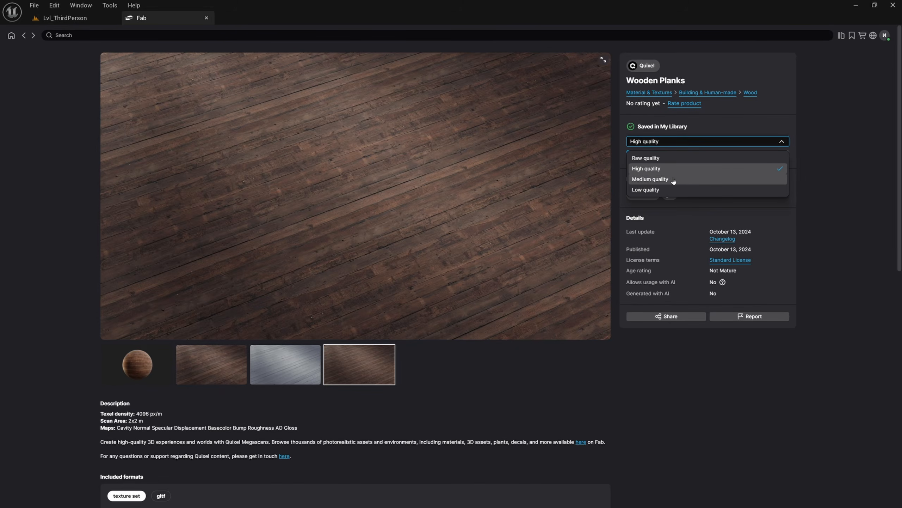
left_click(660, 179)
left_click(672, 158)
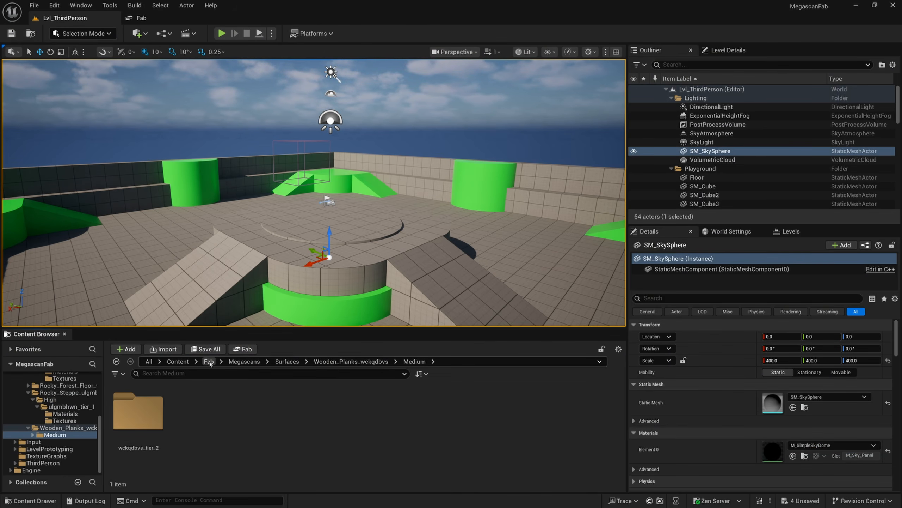
Browse to the imported Wooden Planks Medium textures folder and open the base color texture to inspect it
left_click(178, 362)
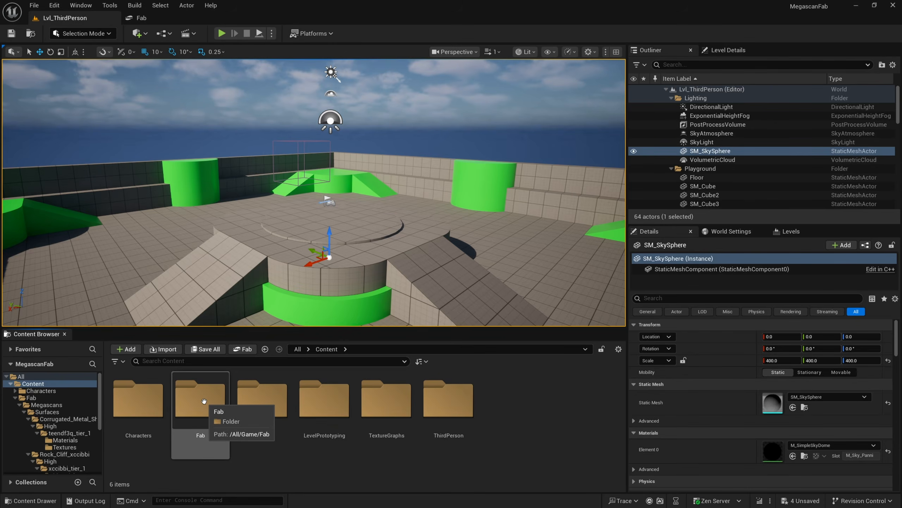
double_click(209, 413)
left_click(148, 399)
double_click(148, 398)
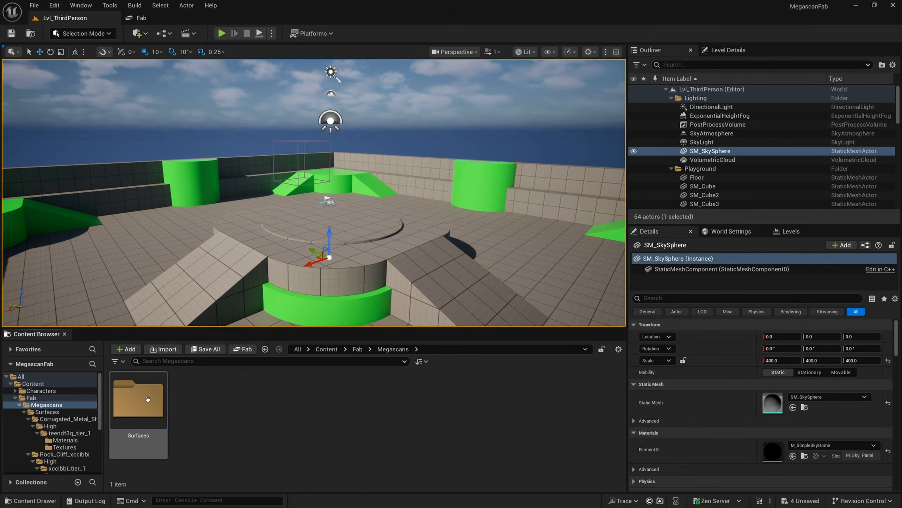
double_click(148, 398)
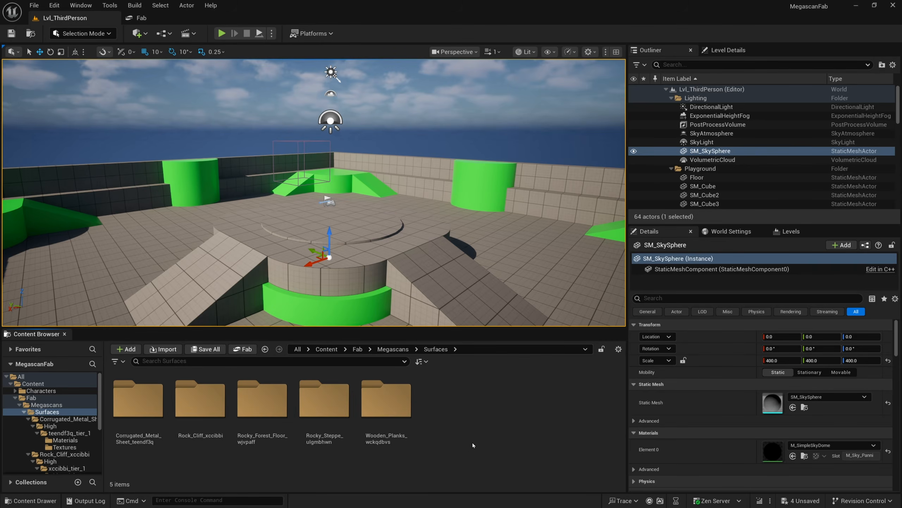
double_click(387, 399)
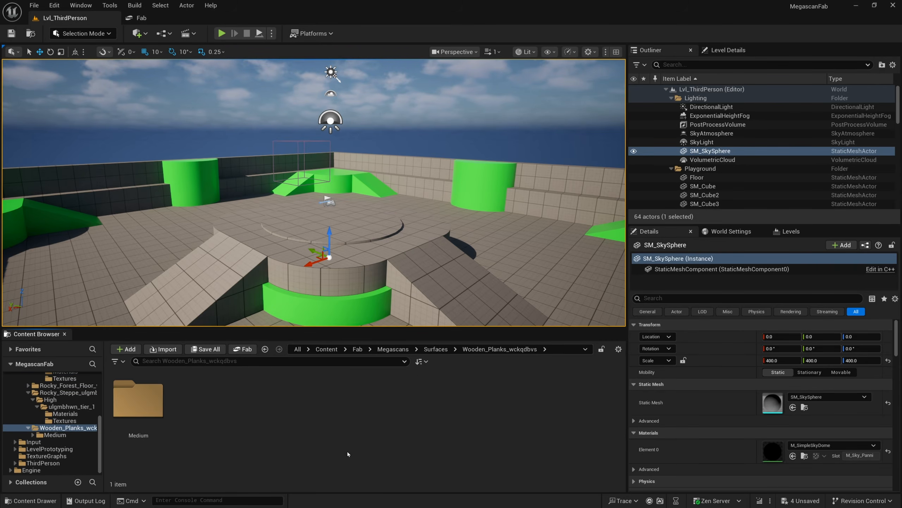
double_click(154, 407)
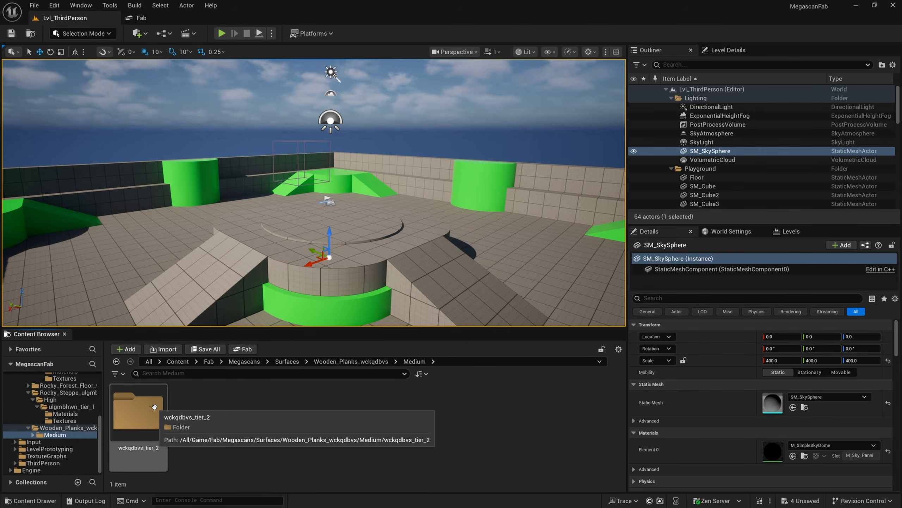
double_click(154, 406)
double_click(218, 426)
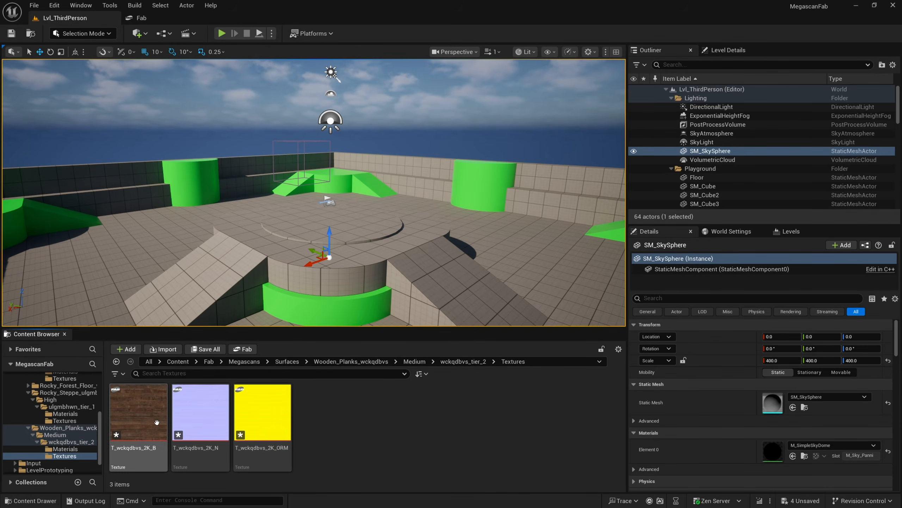
left_click(263, 412)
double_click(156, 414)
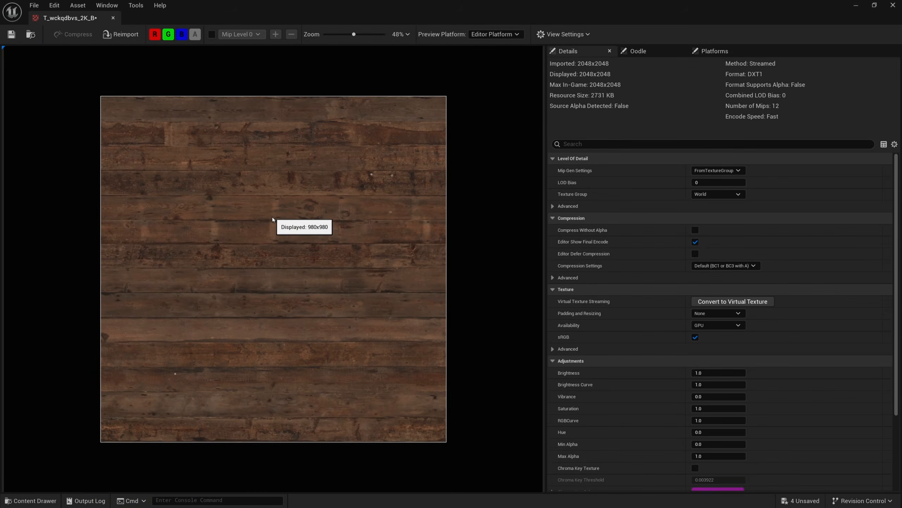
left_click(113, 19)
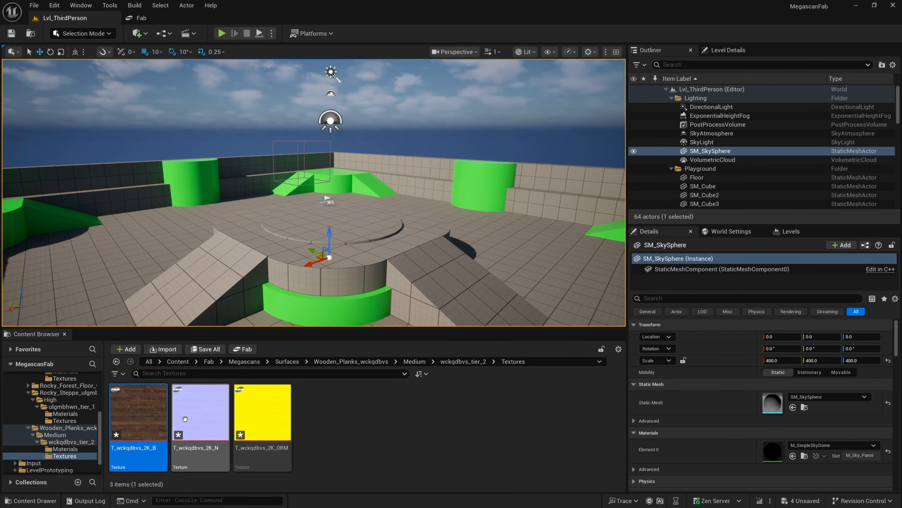
Select all three Wooden Planks textures and start exporting them
left_click(138, 414)
left_click(200, 412, "ctrl")
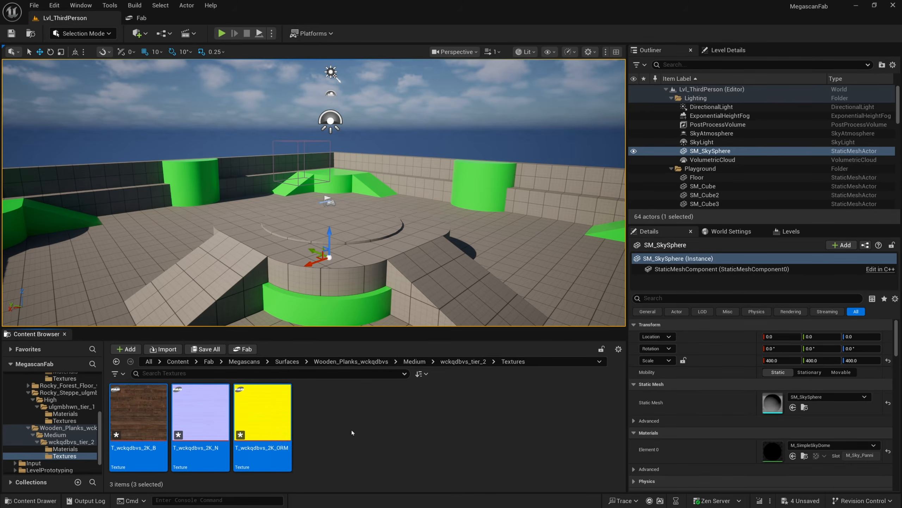
left_click(256, 416, "ctrl")
right_click(257, 416)
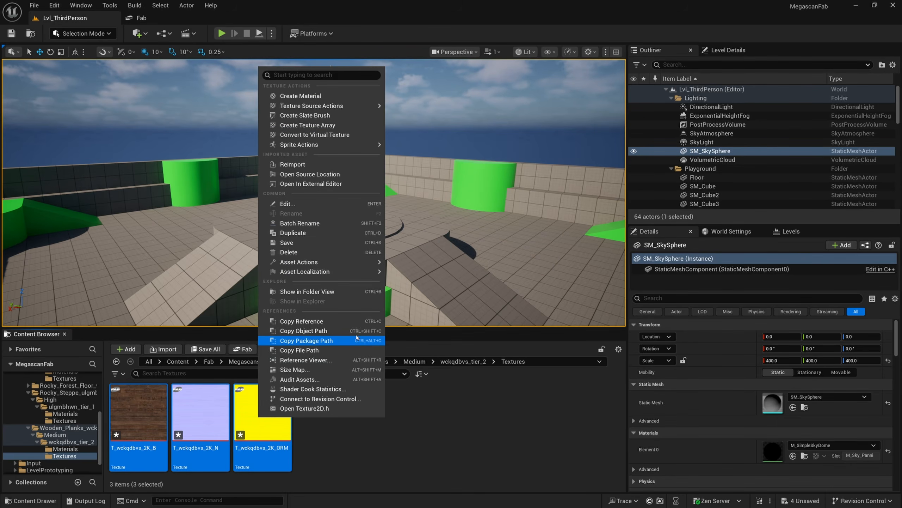
mouse_move(358, 265)
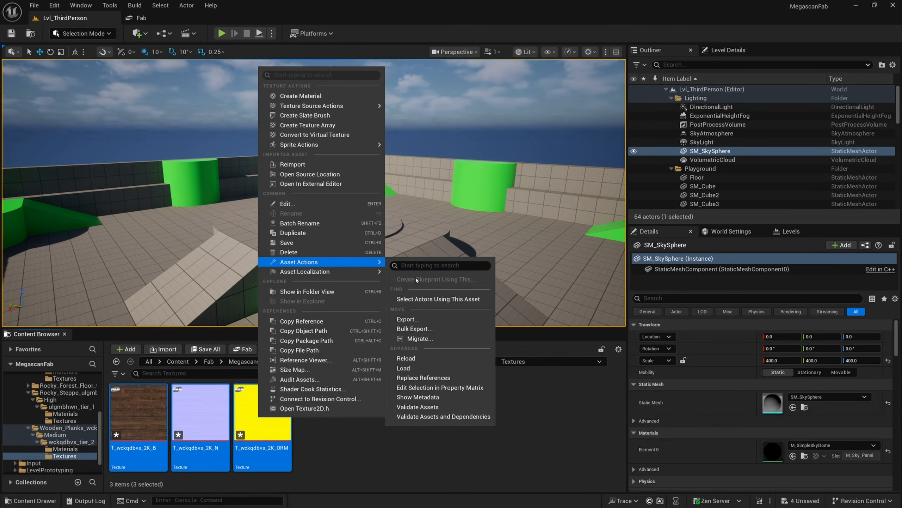
left_click(428, 316)
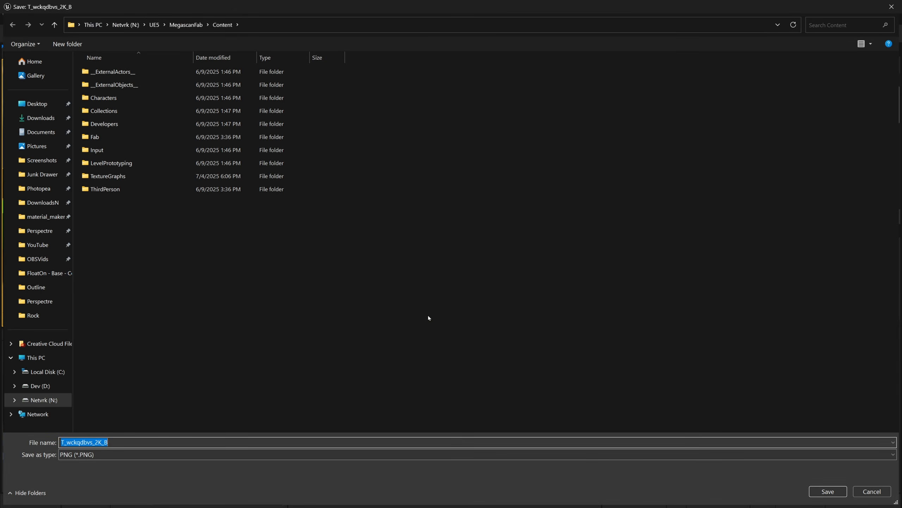
Save each exported texture as a PNG file on the Desktop
left_click(37, 104)
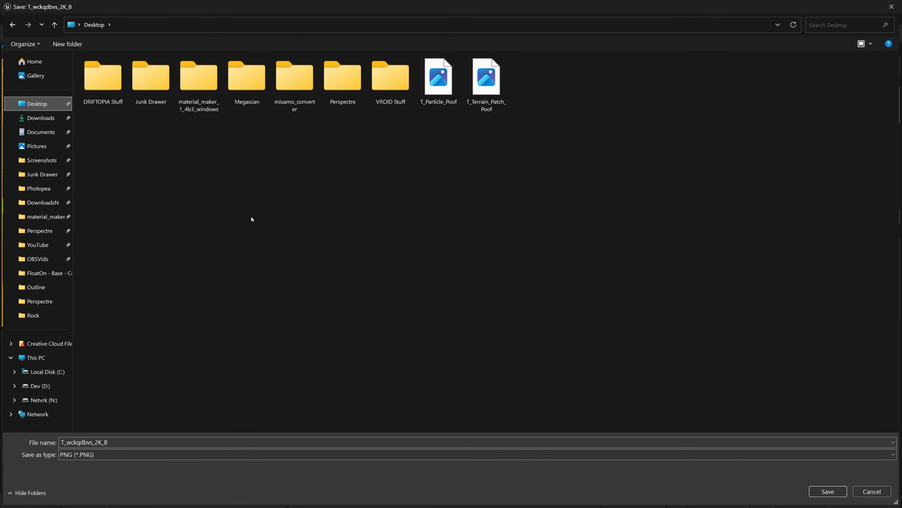
left_click(134, 441)
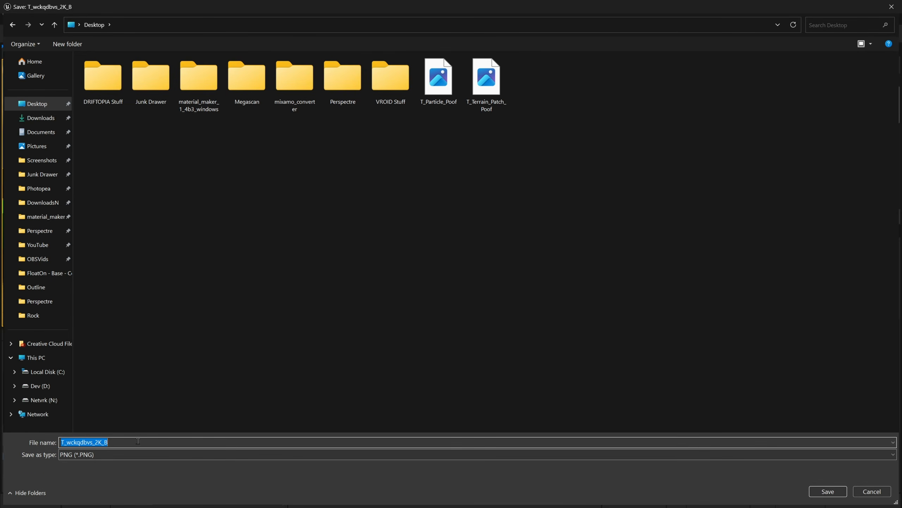
left_click(134, 441)
left_click(830, 491)
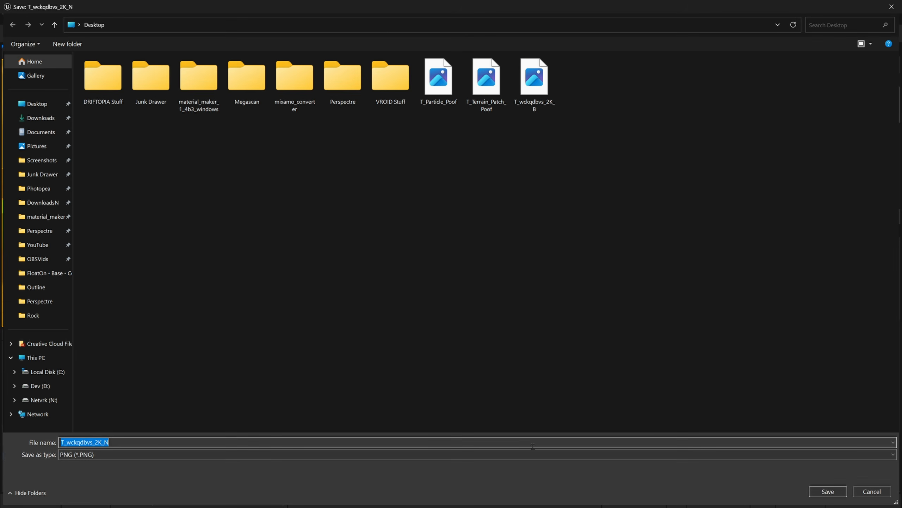
left_click(830, 492)
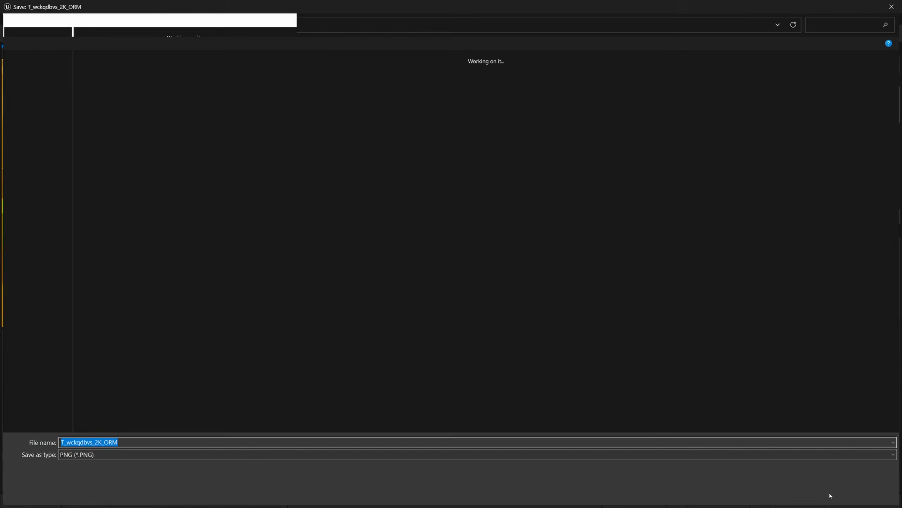
left_click(830, 493)
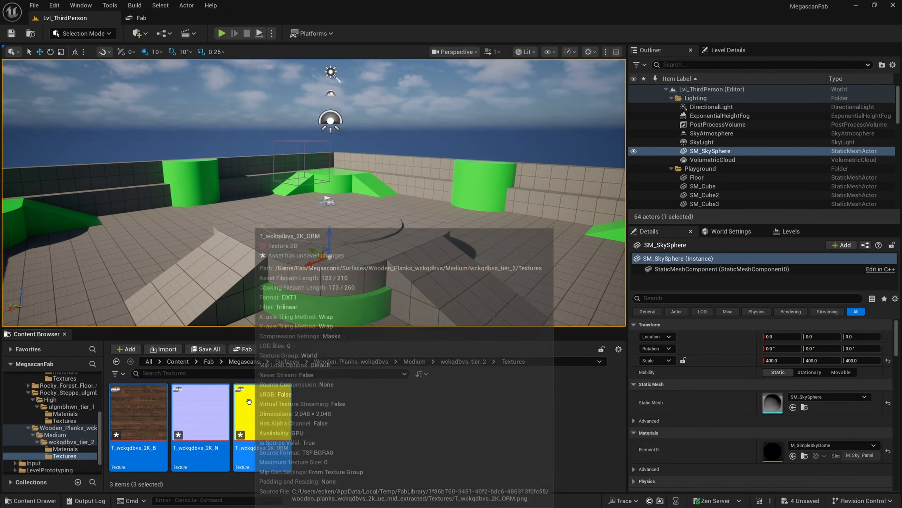
Start a bulk export of the three selected Wooden Planks textures
right_click(269, 405)
mouse_move(320, 247)
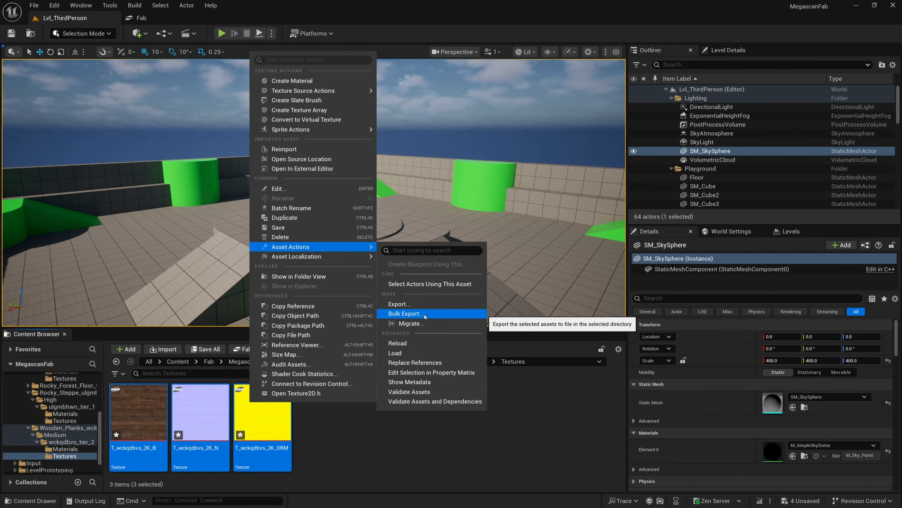
left_click(368, 433)
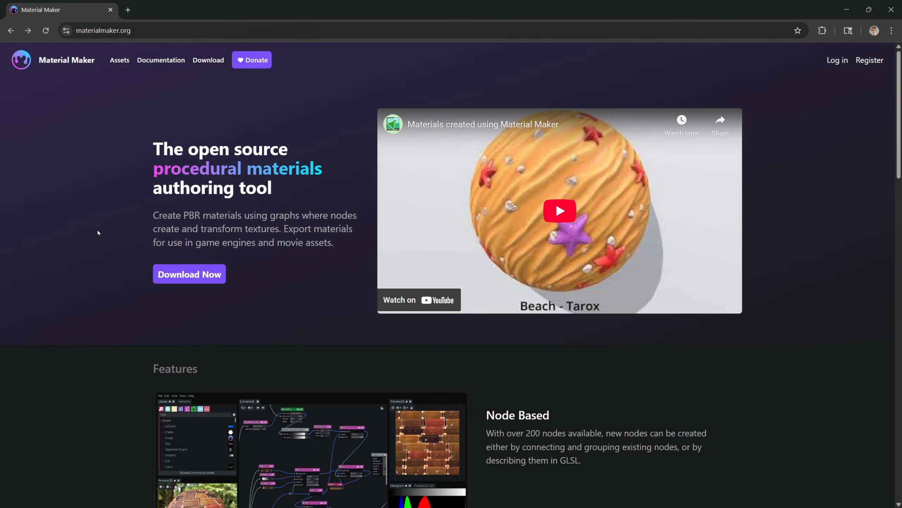
Download the Material Maker 1.4rc5 Windows zip from its itch.io page, skipping the optional payment
scroll(99, 232, "down", 4)
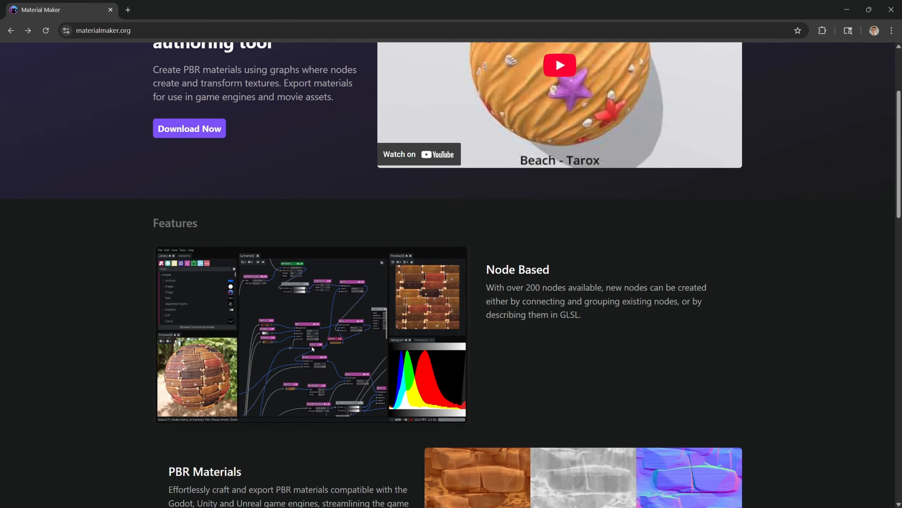
scroll(195, 343, "up", 5)
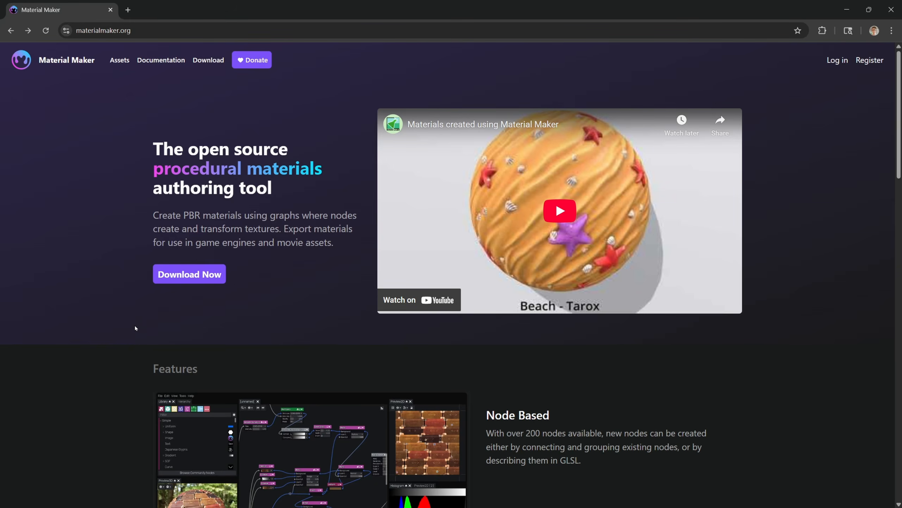
left_click(189, 274)
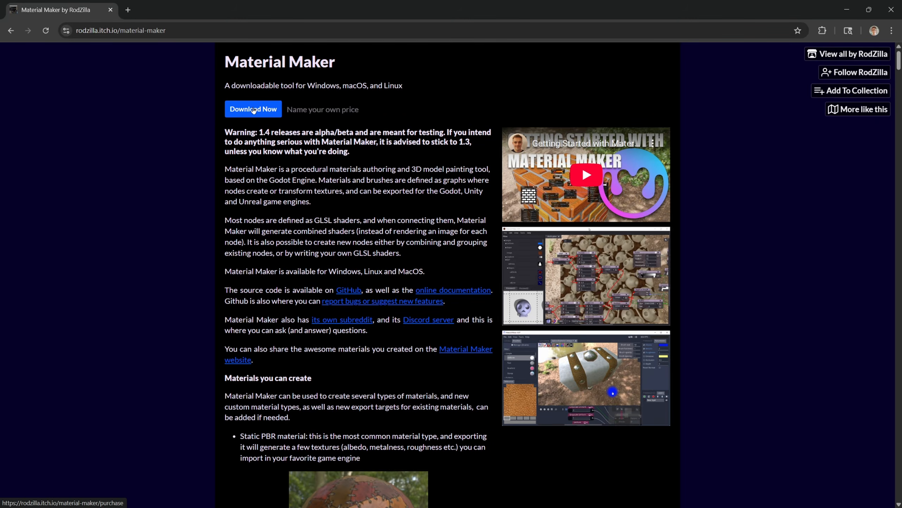
left_click(253, 110)
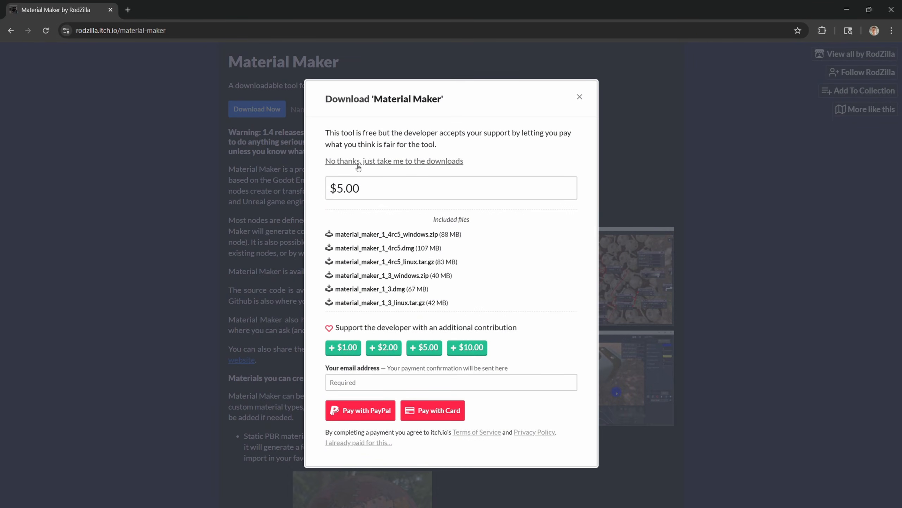
left_click(374, 165)
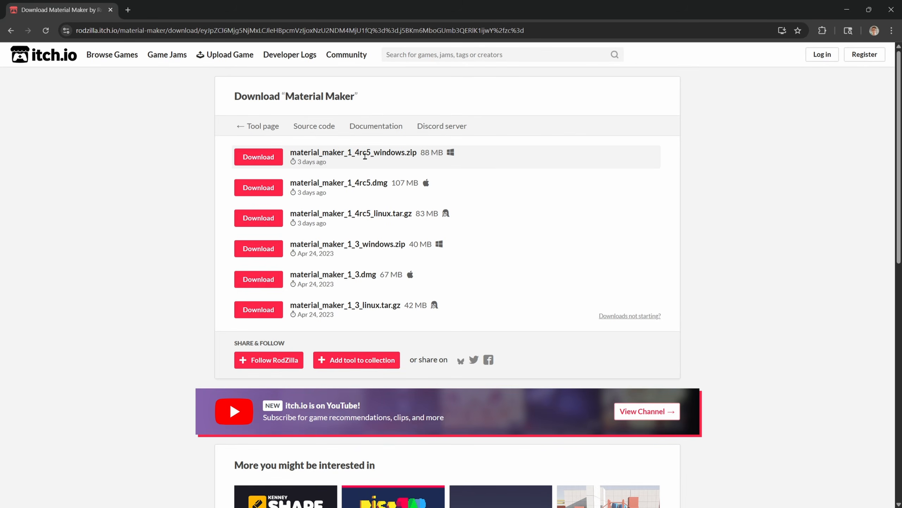
left_click(261, 161)
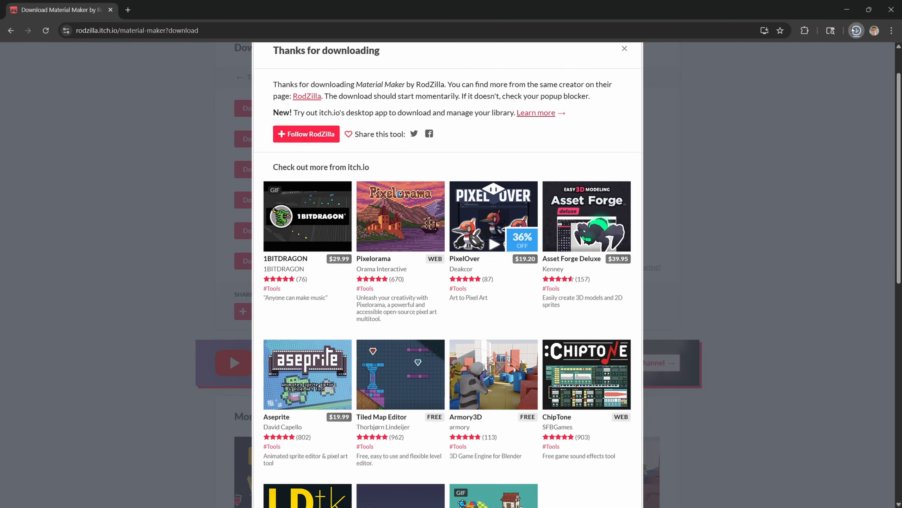
left_click(857, 30)
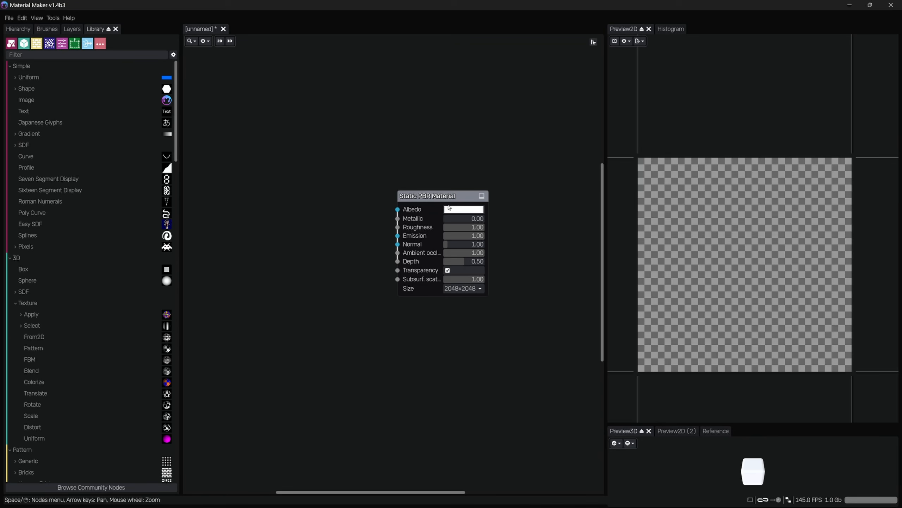
Add an Export node to the graph below the Static PBR Material node
left_click_drag(486, 152, 410, 330)
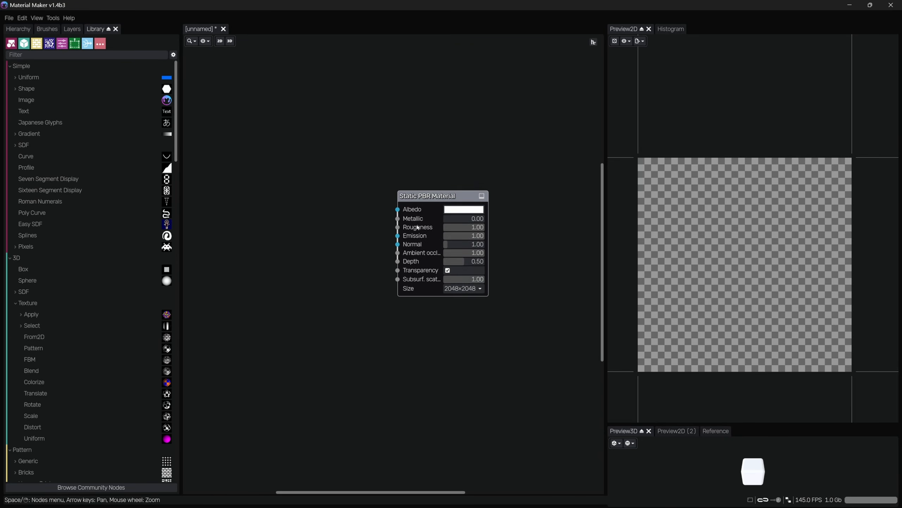
left_click_drag(461, 159, 429, 315)
left_click_drag(462, 137, 432, 351)
type("export")
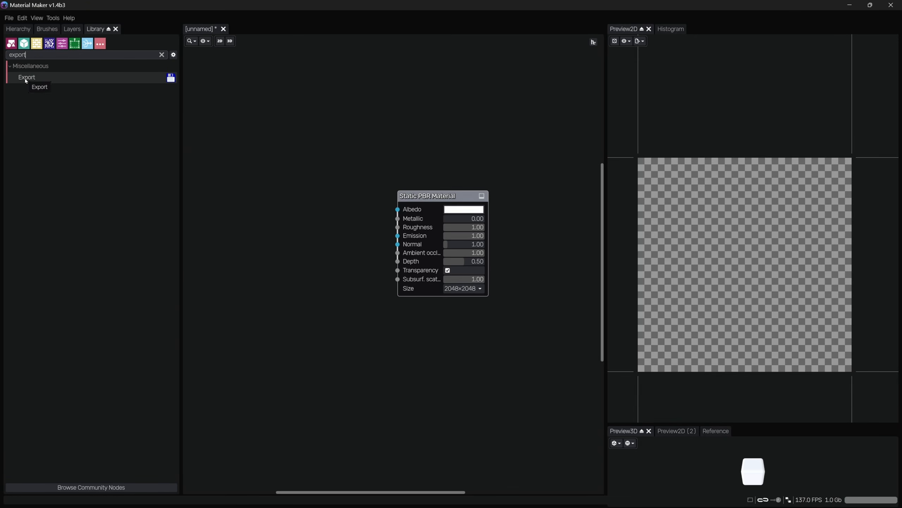
left_click_drag(25, 78, 401, 343)
middle_click_drag(361, 396, 374, 334)
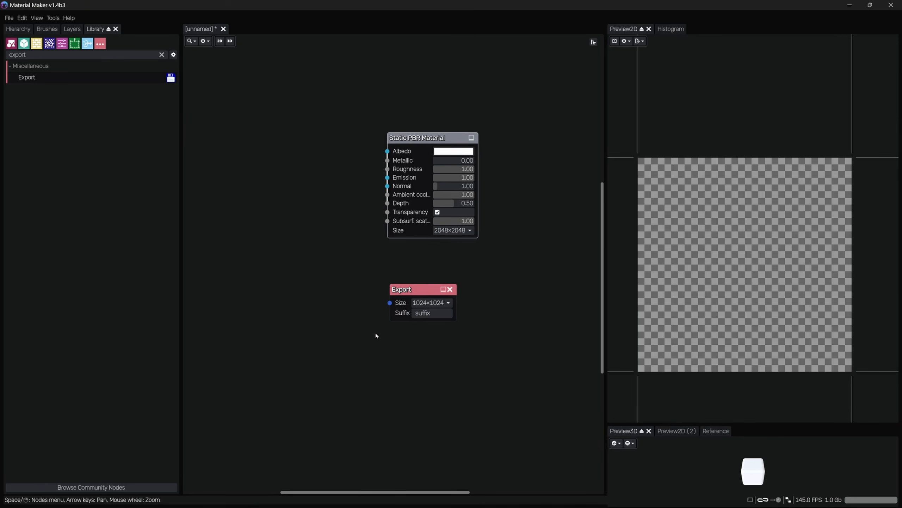
scroll(394, 330, "up", 2)
middle_click_drag(310, 266, 336, 270)
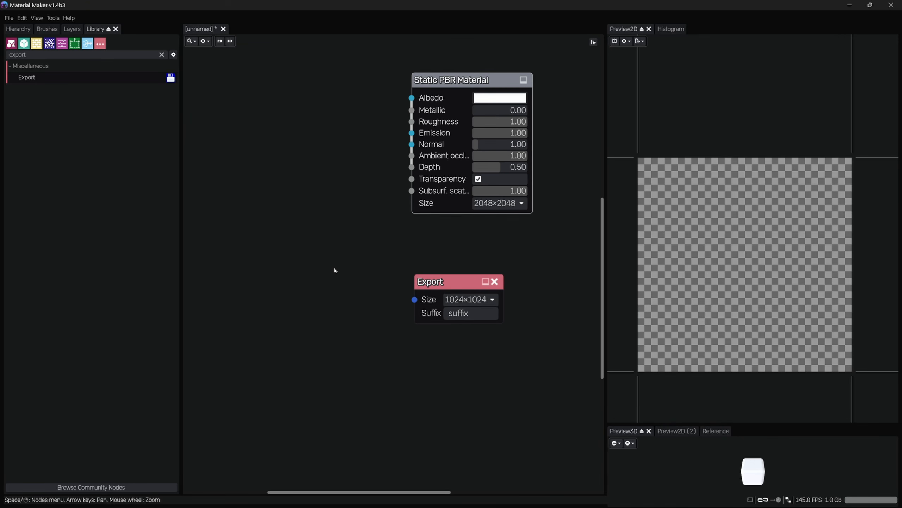
Set the Export node's size to 2048×2048
left_click(471, 300)
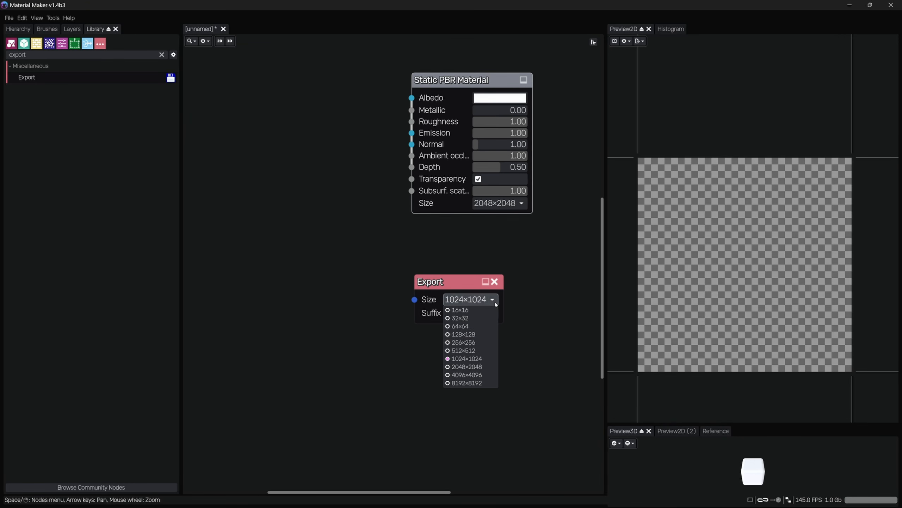
left_click(472, 367)
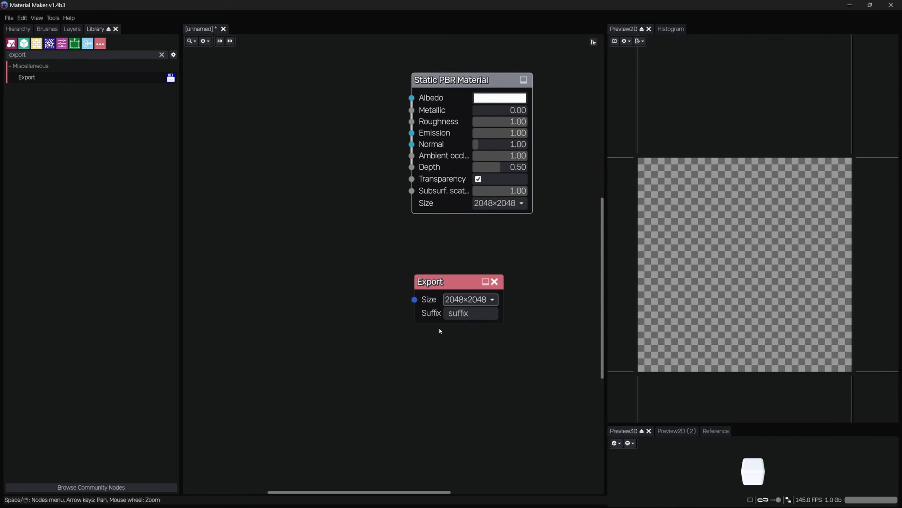
left_click(470, 299)
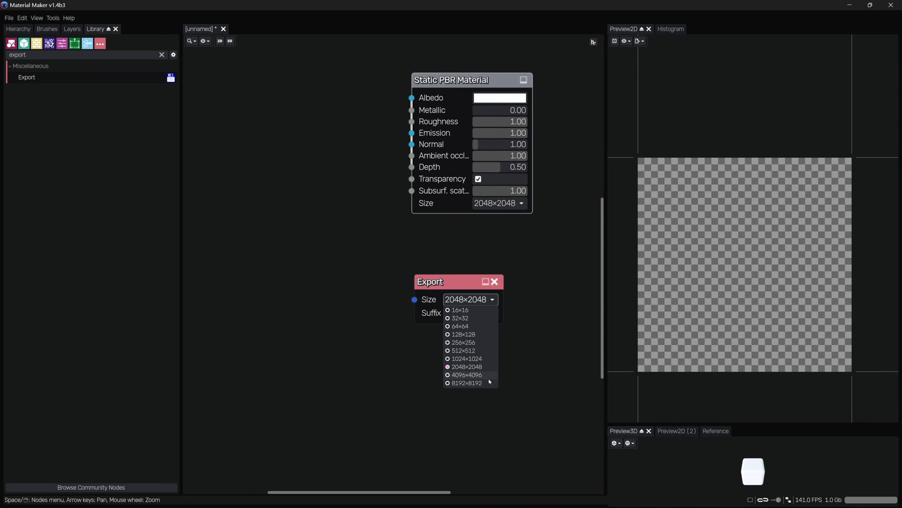
left_click(526, 359)
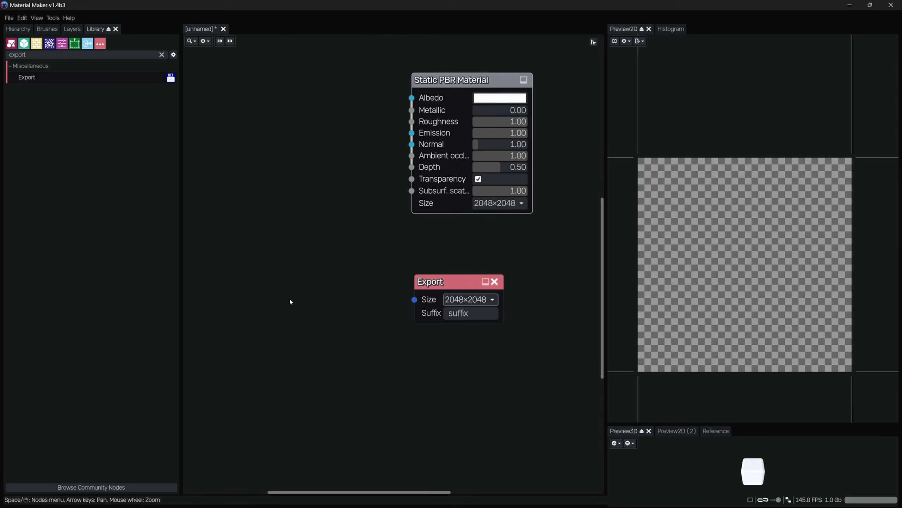
left_click(451, 300)
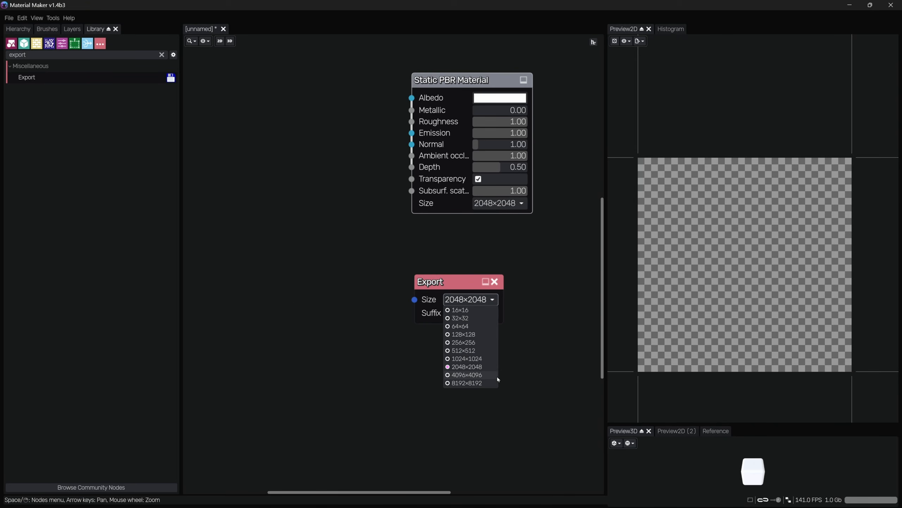
left_click(472, 368)
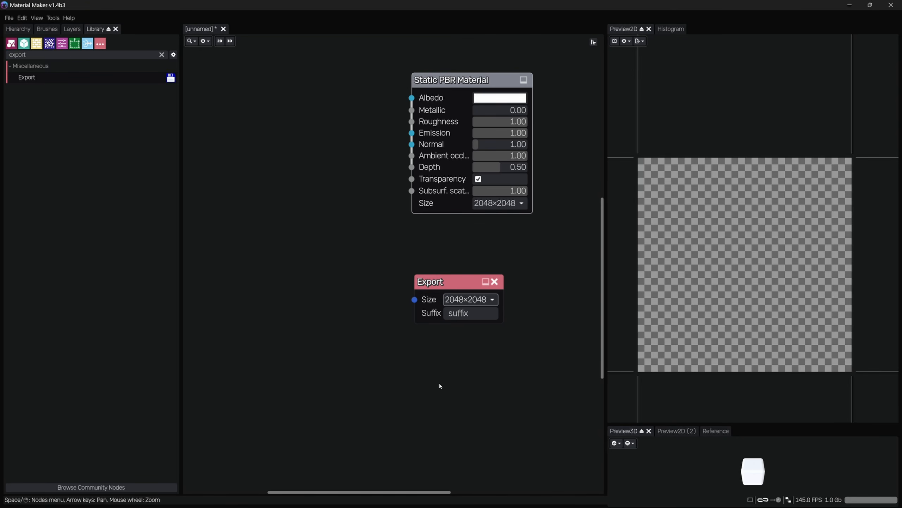
Set the Export node's suffix to D
left_click(469, 313)
left_click_drag(474, 314, 450, 314)
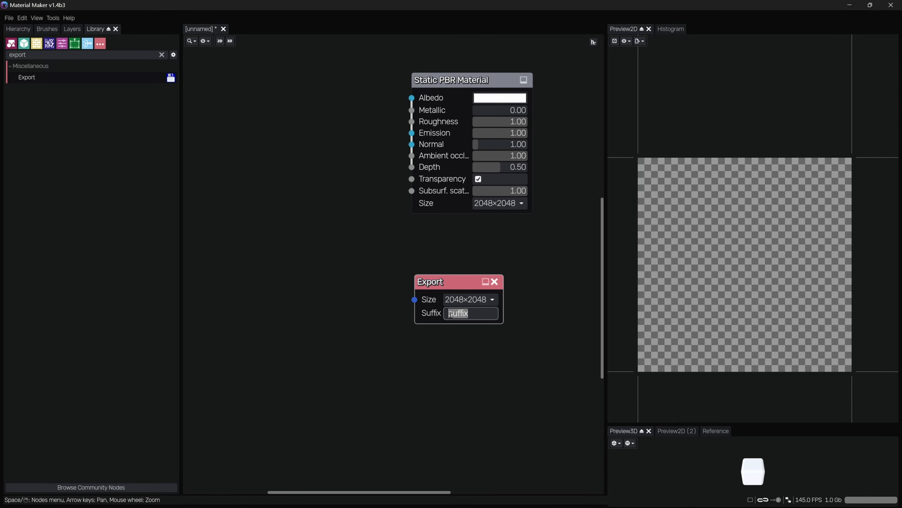
type("D")
Duplicate the Export node below the original and set the copy's suffix to N
left_click_drag(493, 362, 415, 273)
key("ctrl+c")
key("ctrl+v")
left_click_drag(417, 346, 454, 356)
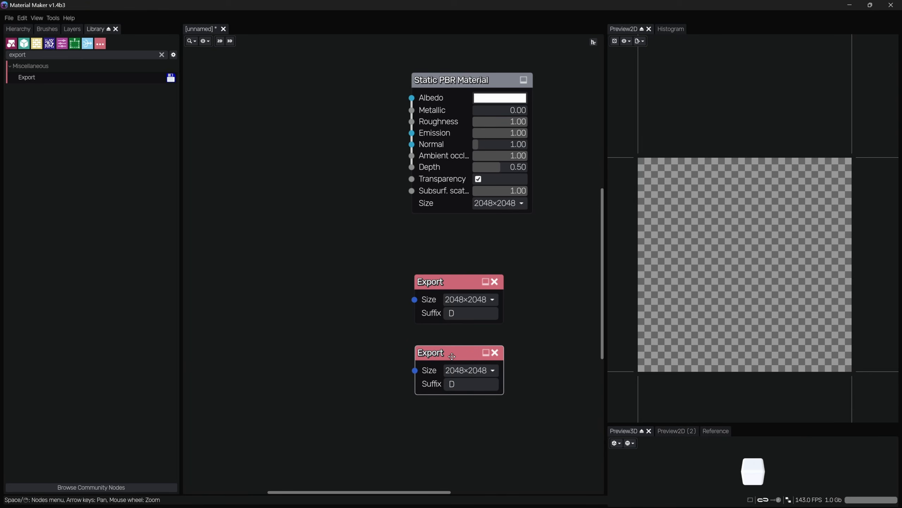
double_click(448, 383)
type("N")
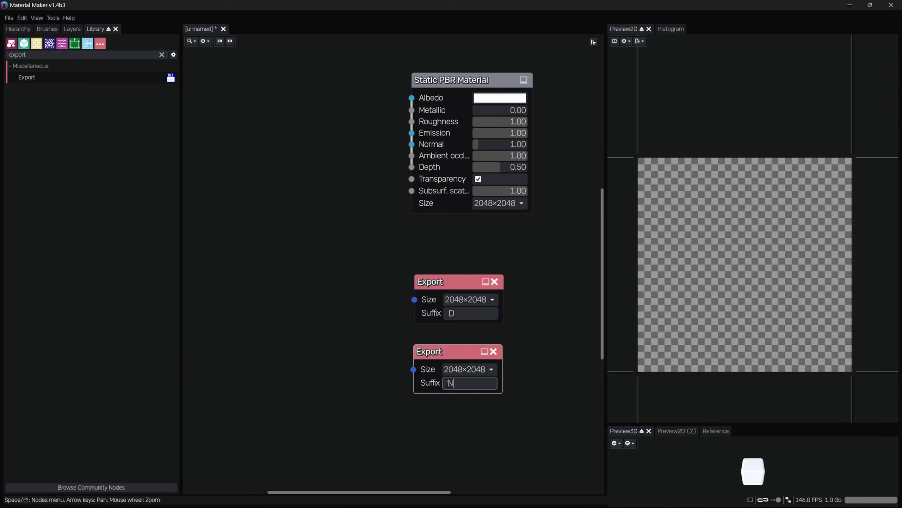
Duplicate the Export node again below the others and set the new copy's suffix to ORM
right_click(323, 375)
left_click(322, 314)
middle_click_drag(417, 414, 417, 298)
key("ctrl+c")
key("ctrl+v")
left_click_drag(412, 299, 450, 326)
double_click(450, 331)
type("ORM")
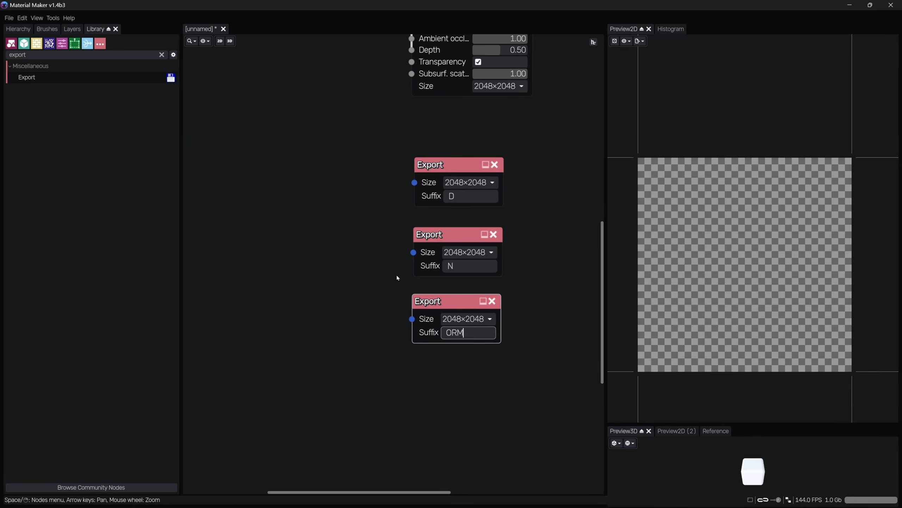
Add an Image node to the graph, left of the Export nodes
middle_click_drag(397, 278, 407, 282)
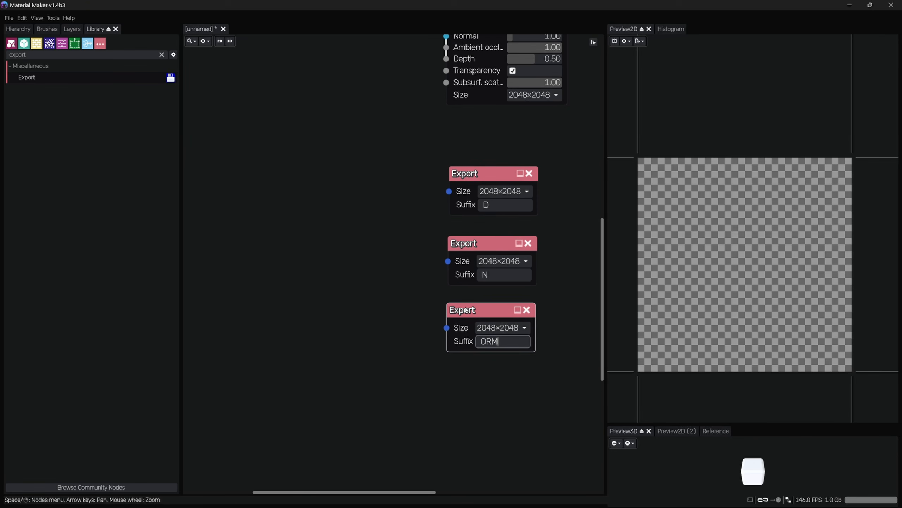
scroll(403, 236, "down", 1)
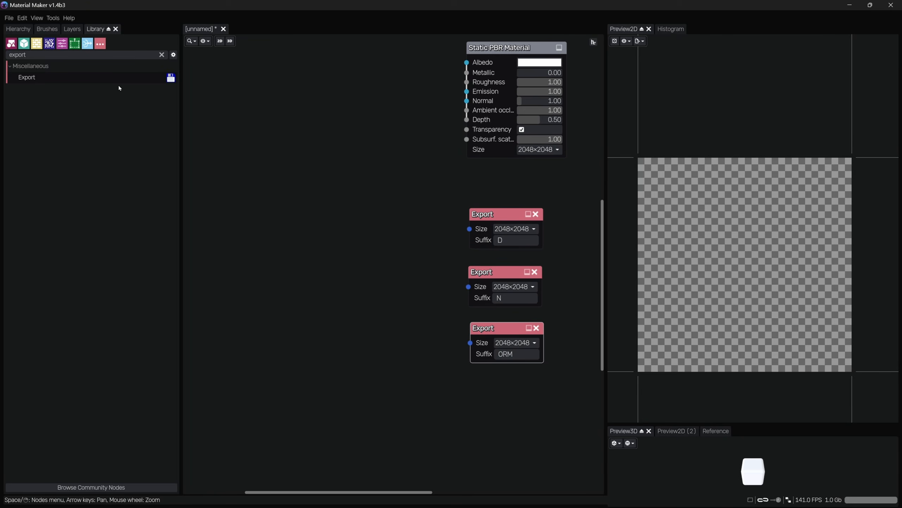
left_click(161, 54)
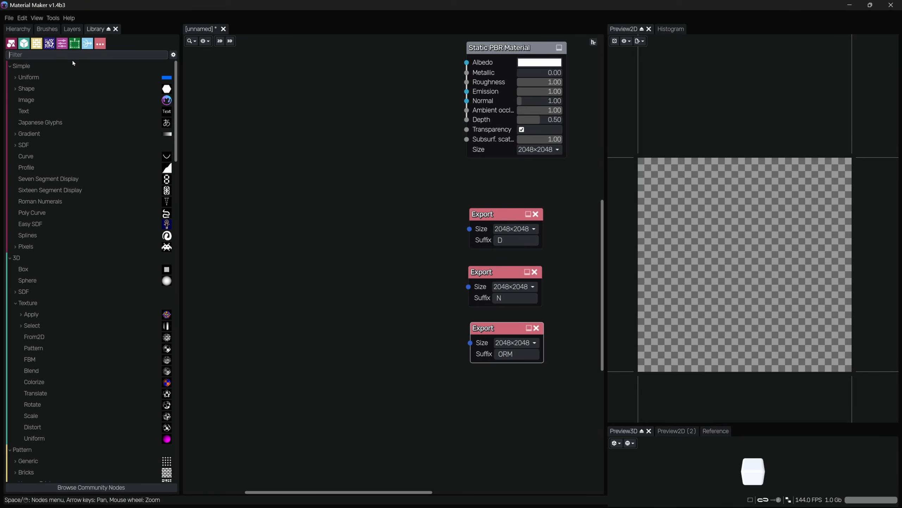
type("image")
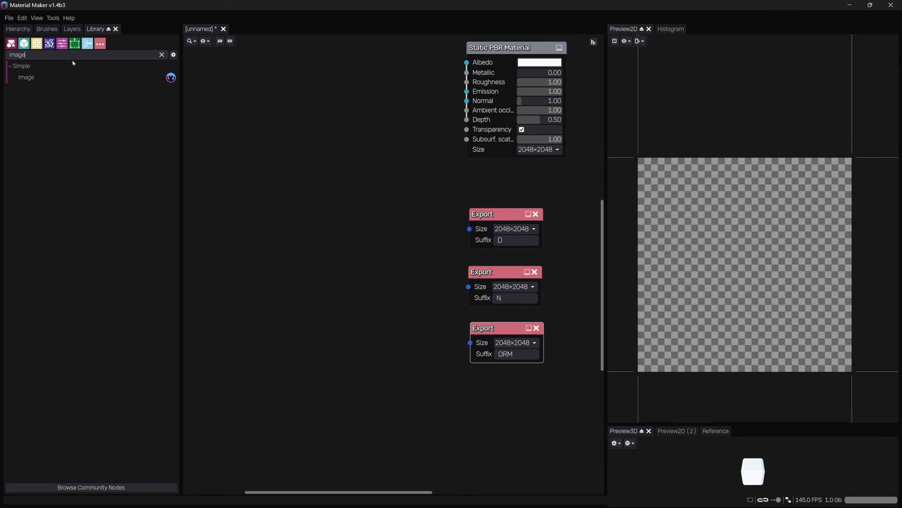
left_click_drag(30, 84, 260, 209)
middle_click_drag(308, 162, 413, 154)
left_click_drag(396, 212, 344, 203)
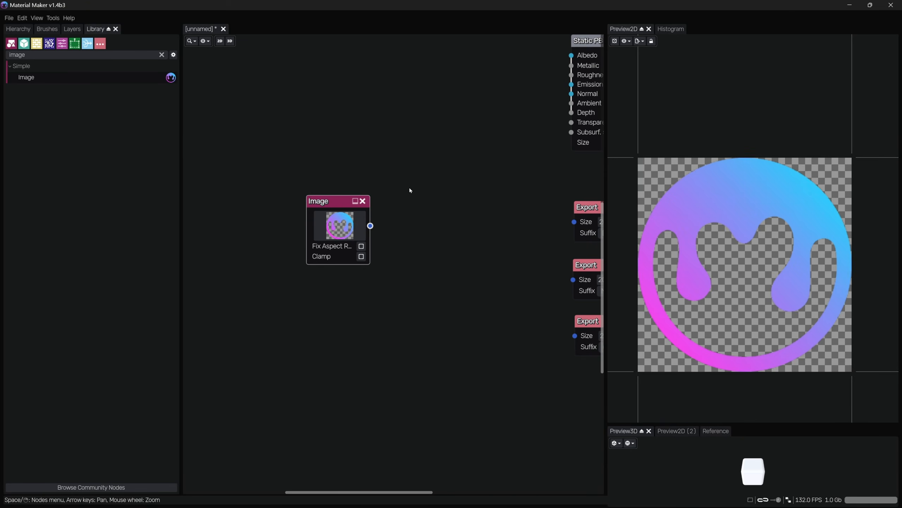
middle_click_drag(412, 191, 371, 190)
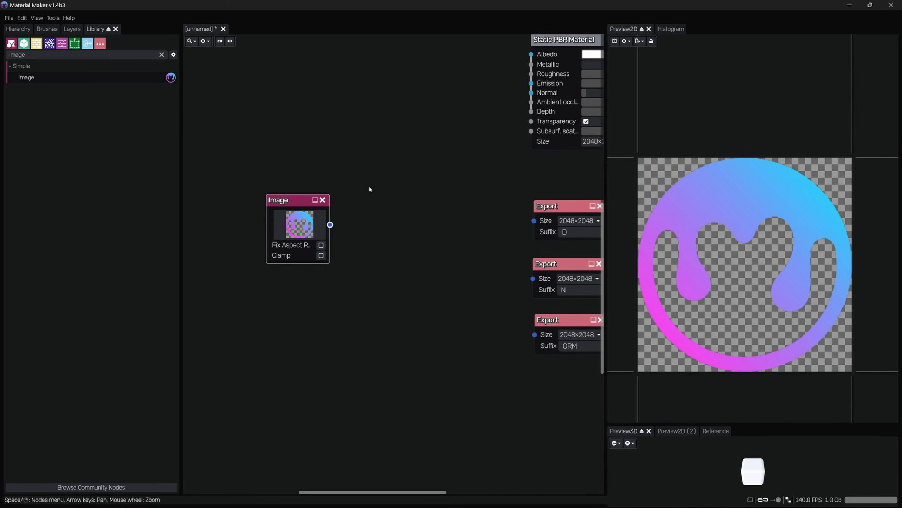
Load T_wckqdbvs_2K_B.PNG from the Desktop into the Image node
left_click(297, 225)
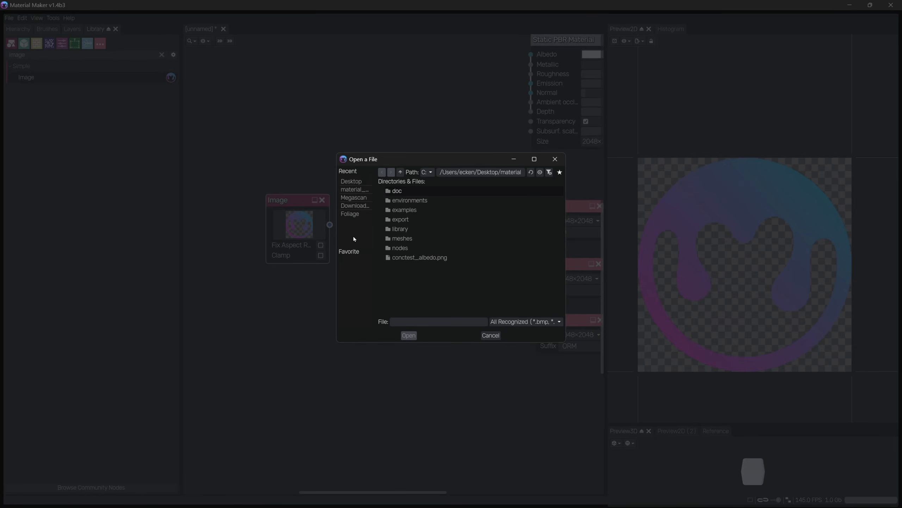
left_click(359, 185)
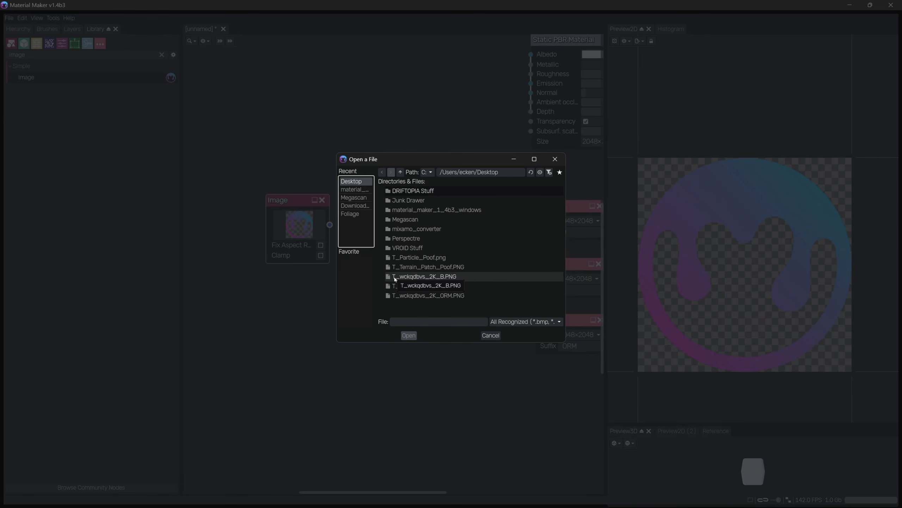
left_click(438, 281)
double_click(438, 279)
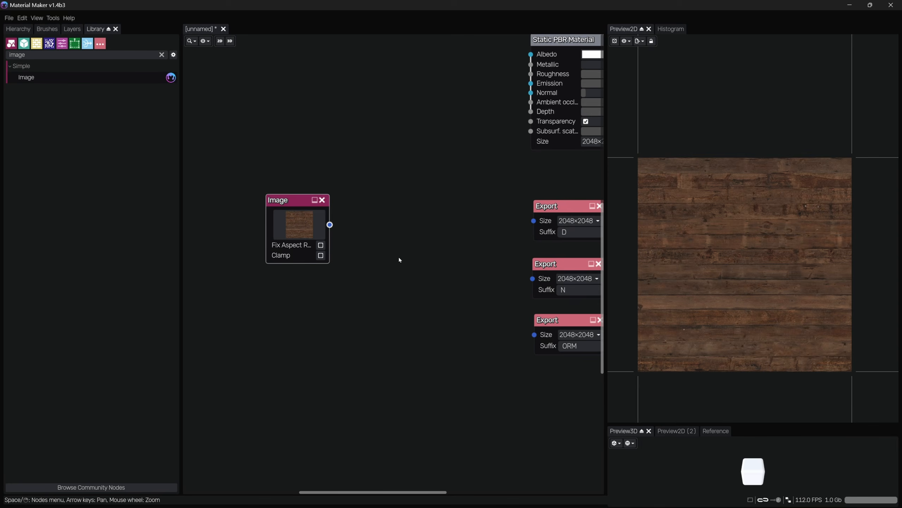
Change the first Export node's suffix to B
middle_click_drag(400, 260, 370, 261)
left_click_drag(539, 232, 532, 233)
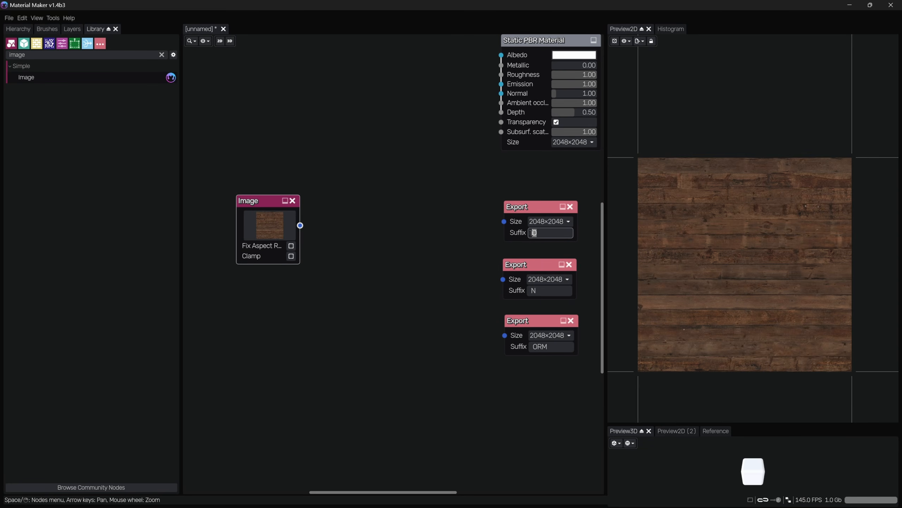
type("B")
middle_click_drag(362, 264, 388, 261)
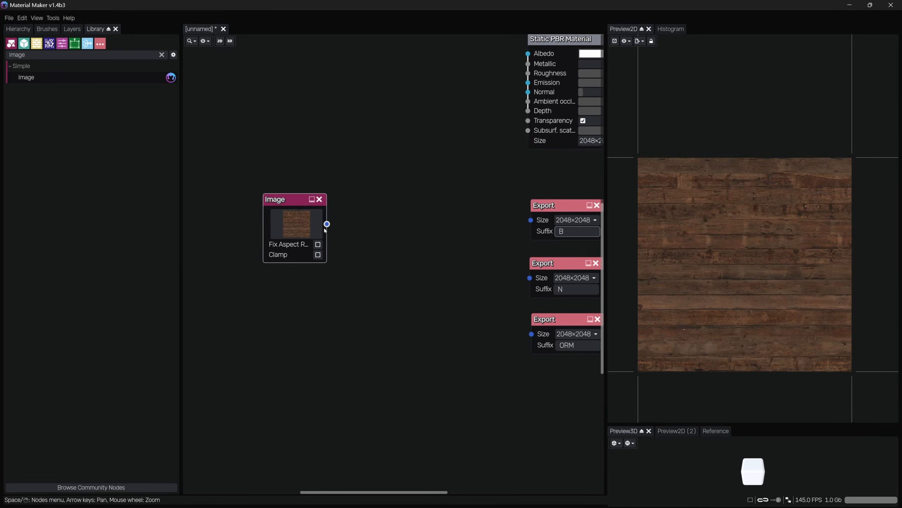
left_click_drag(327, 224, 347, 237)
left_click(346, 162)
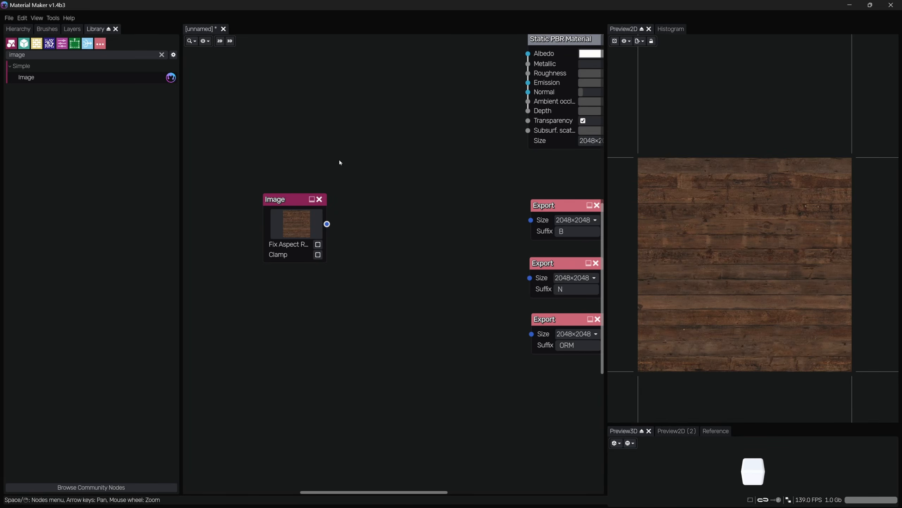
Move the Image node slightly further left in the graph
left_click_drag(339, 163, 271, 317)
scroll(696, 188, "up", 2)
middle_click_drag(679, 177, 770, 211)
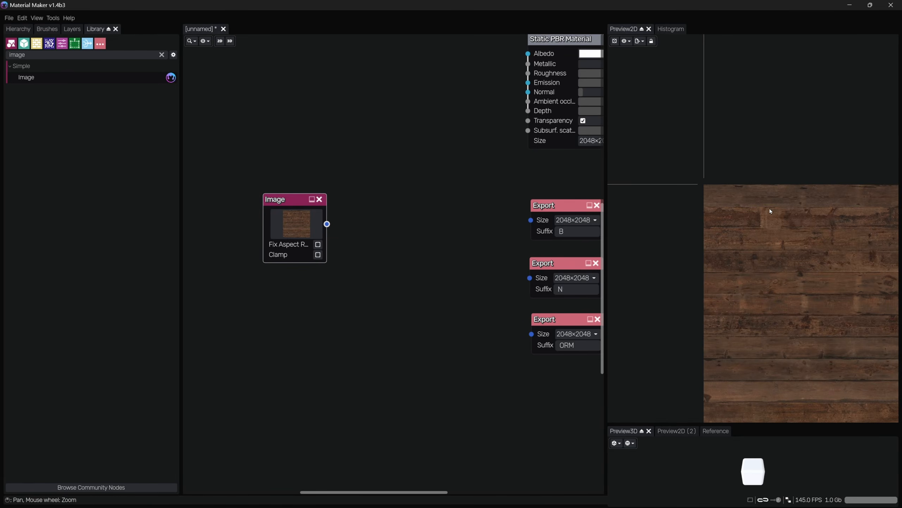
scroll(743, 242, "up", 3)
middle_click_drag(403, 272, 366, 310)
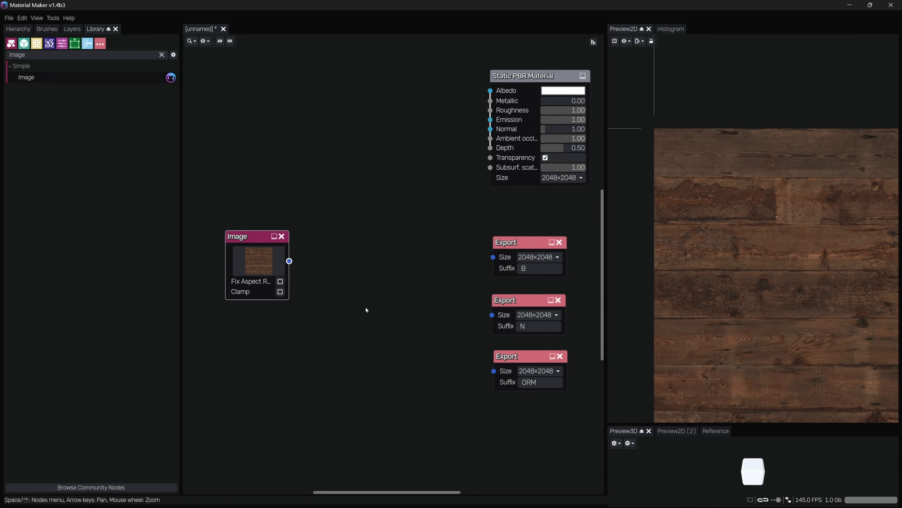
left_click_drag(244, 237, 219, 235)
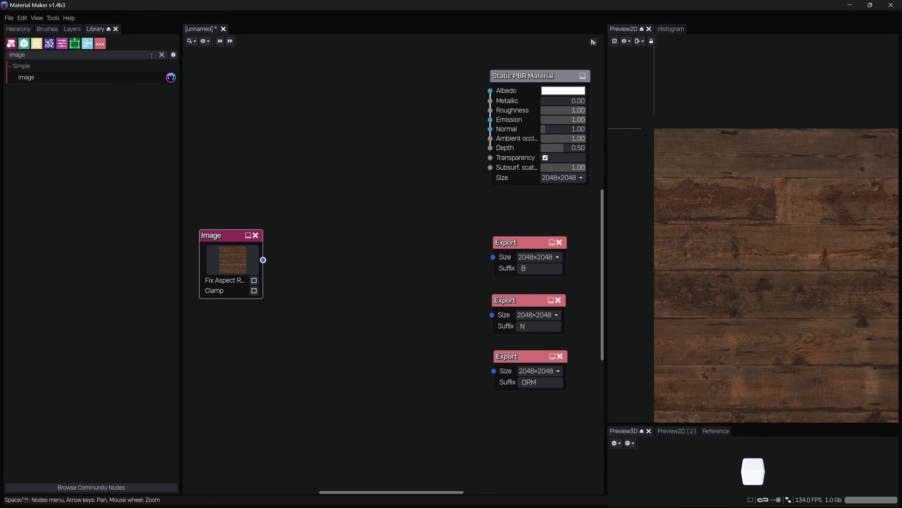
Search the library for kuwa and add Anisotropic, Classic and Generalized Kuwahara nodes stacked between the Image and Export nodes
left_click(162, 55)
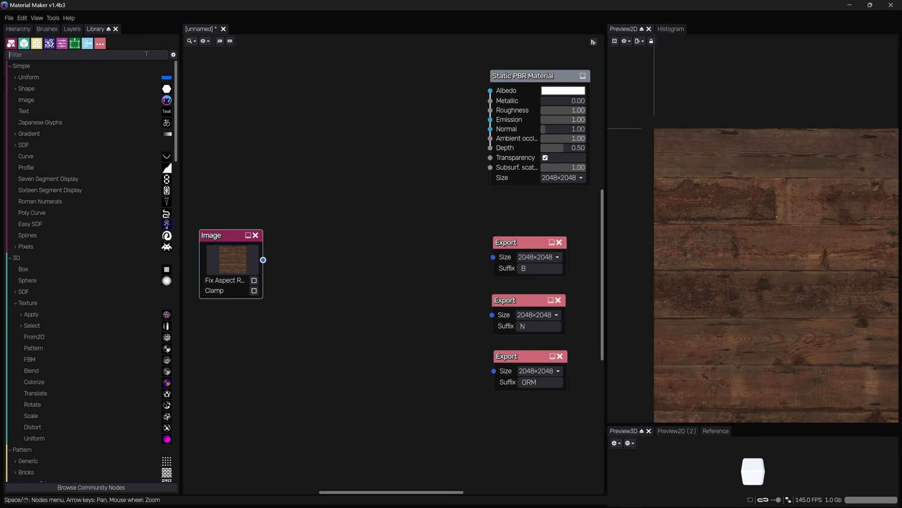
type("kuwa")
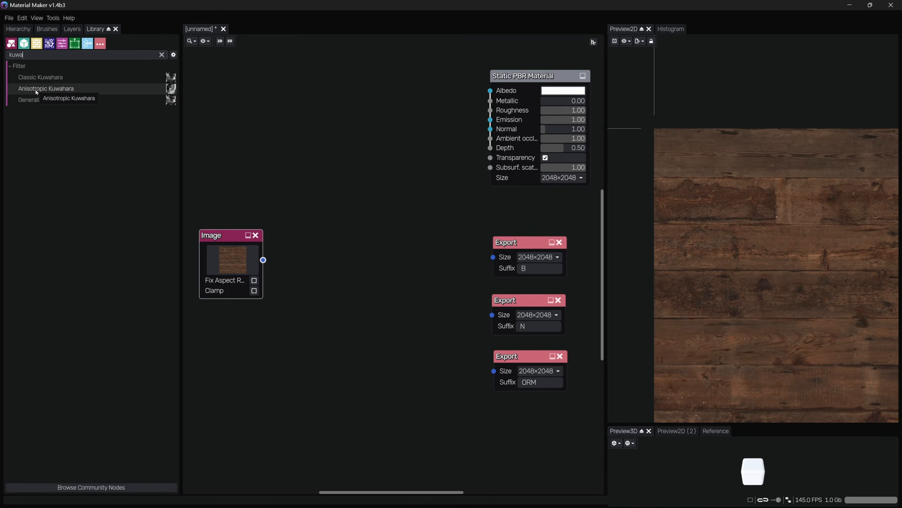
left_click_drag(36, 92, 338, 238)
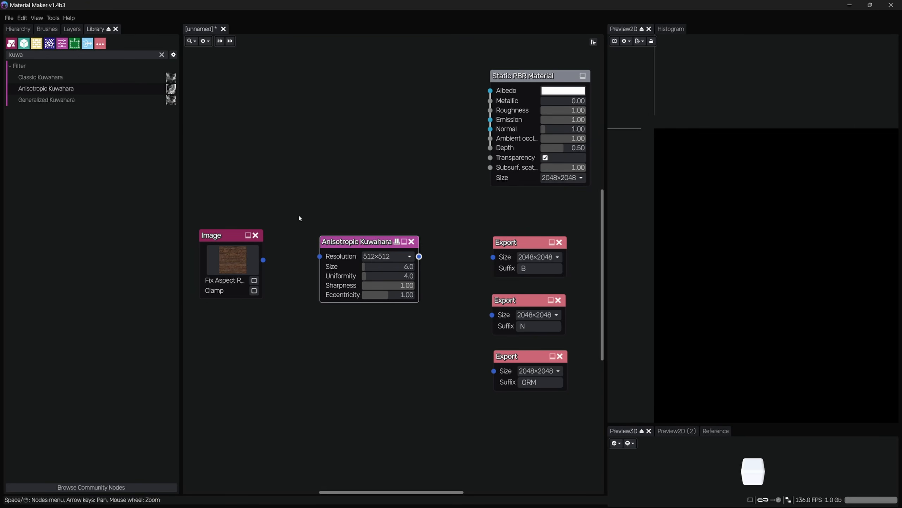
left_click_drag(53, 79, 331, 324)
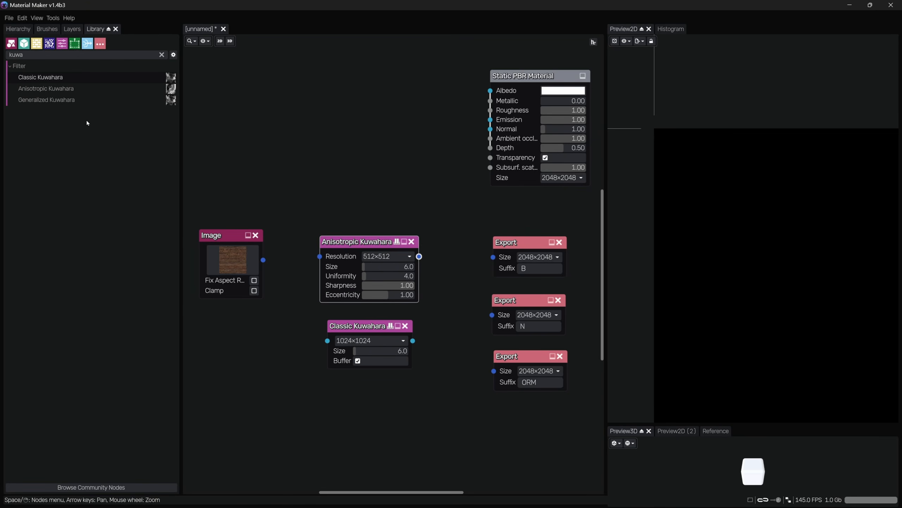
left_click_drag(46, 99, 334, 416)
left_click(354, 397)
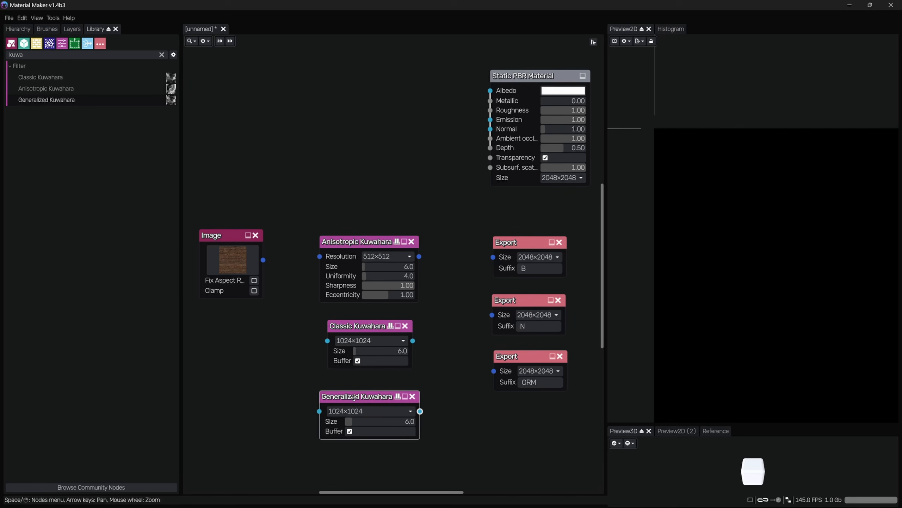
left_click_drag(356, 327, 348, 327)
left_click(364, 301)
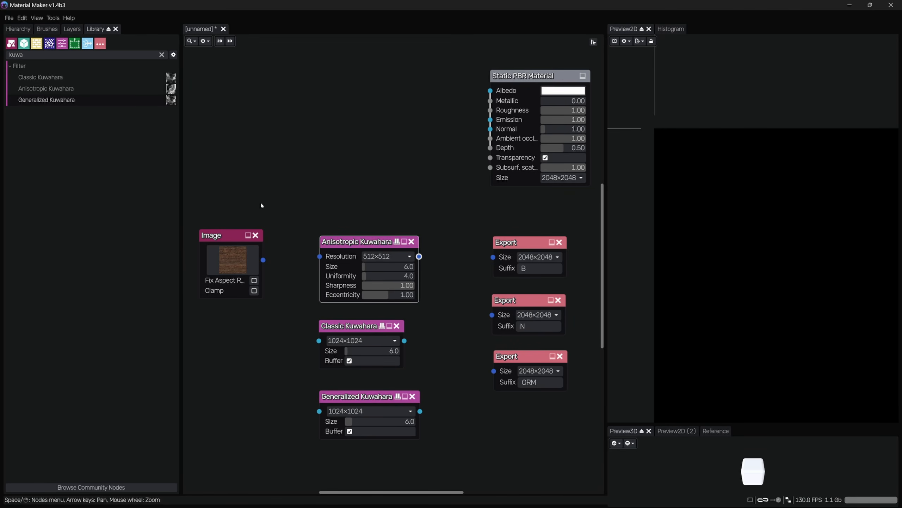
Connect the Image node's output to the Anisotropic Kuwahara node's input
left_click(251, 296)
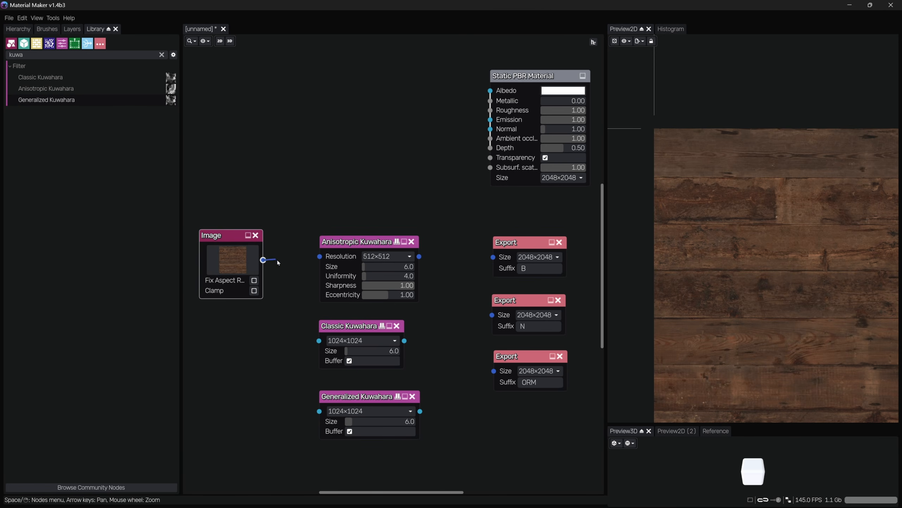
left_click_drag(263, 260, 318, 257)
left_click_drag(412, 182, 319, 302)
Zoom and pan the 2D preview to examine the Anisotropic Kuwahara result on the wood texture
scroll(731, 244, "up", 2)
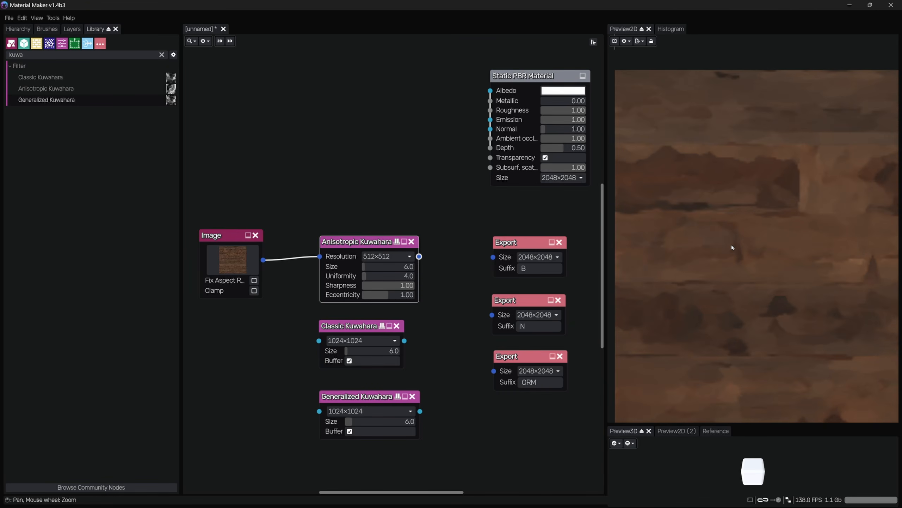
scroll(728, 252, "down", 3)
scroll(775, 237, "down", 3)
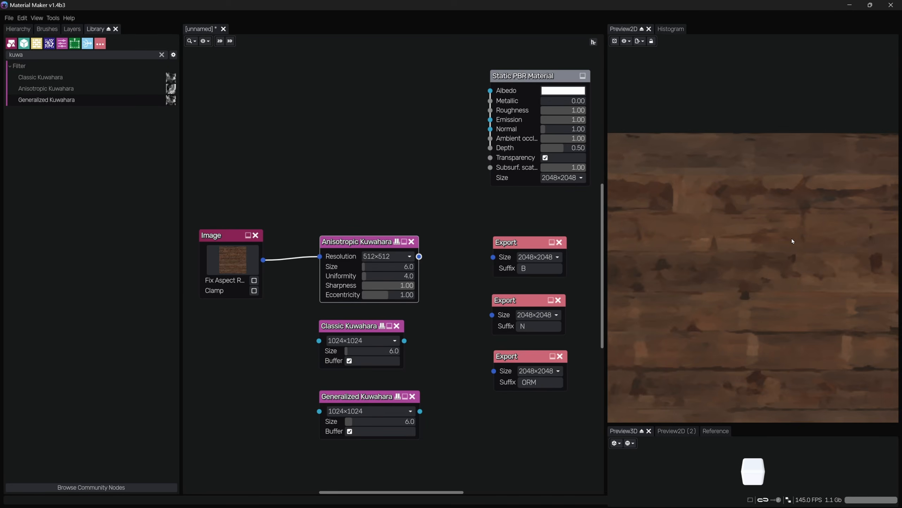
middle_click_drag(743, 265, 777, 283)
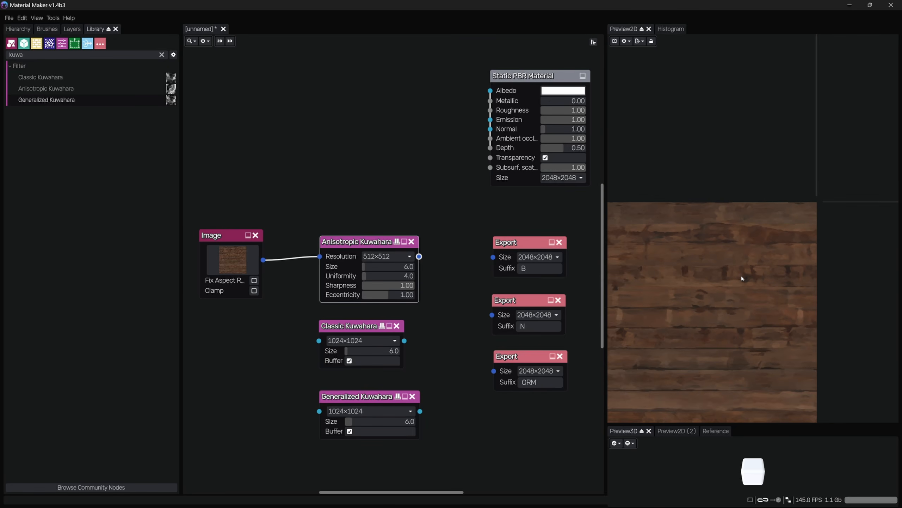
scroll(719, 311, "down", 3)
middle_click_drag(719, 311, 777, 243)
scroll(777, 243, "down", 6)
scroll(732, 241, "up", 5)
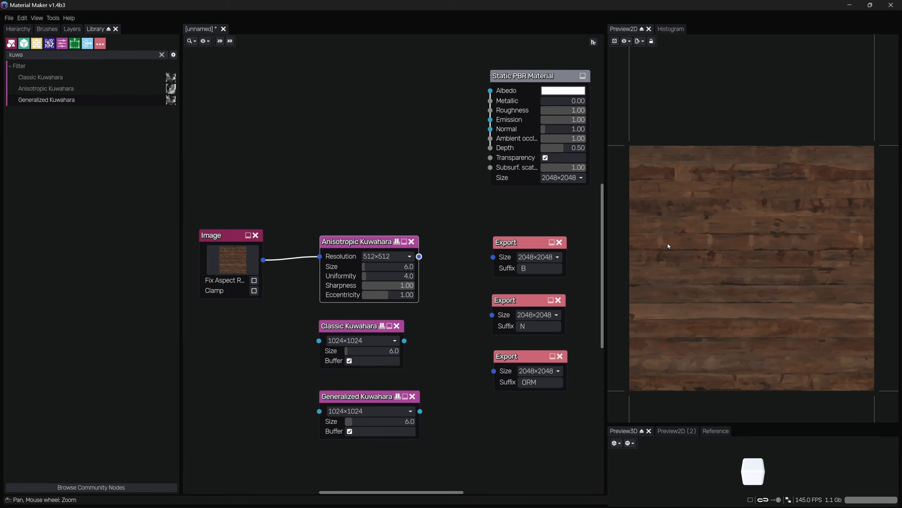
scroll(371, 286, "up", 3)
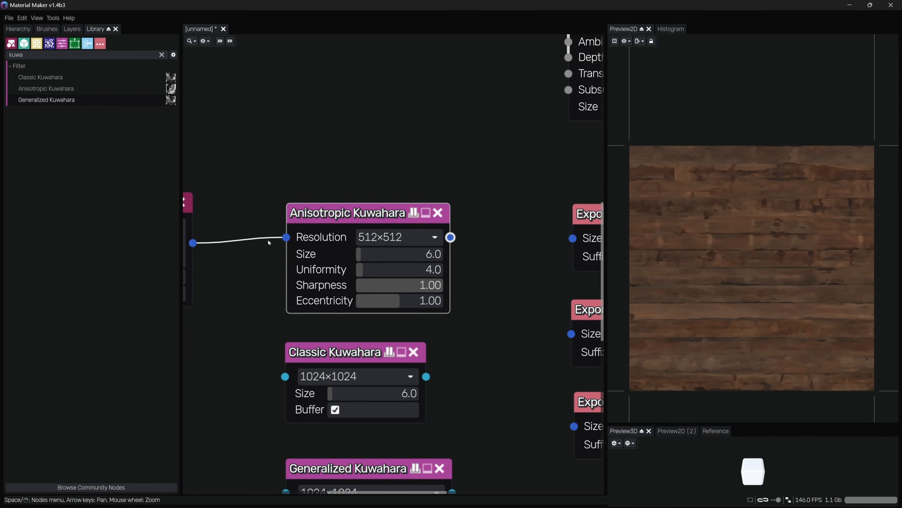
middle_click_drag(230, 344, 321, 329)
scroll(321, 330, "down", 2)
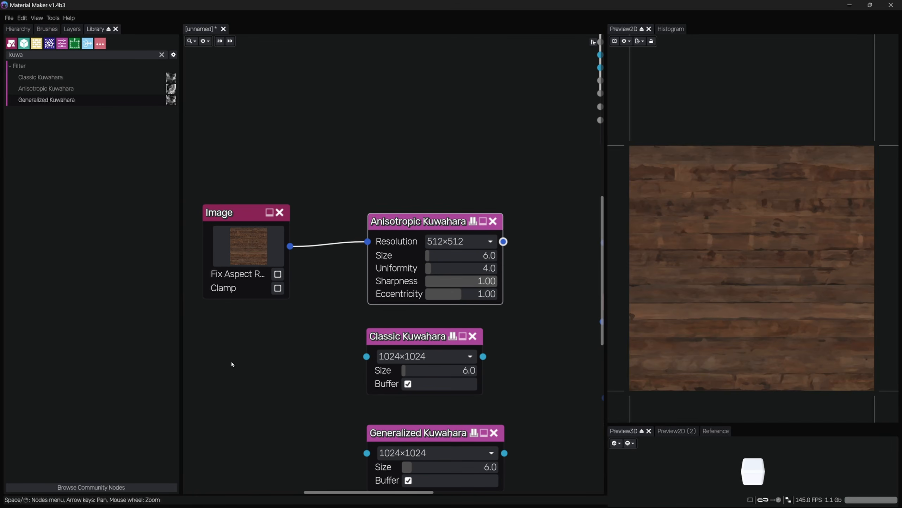
middle_click_drag(293, 357, 251, 342)
middle_click_drag(494, 302, 437, 303)
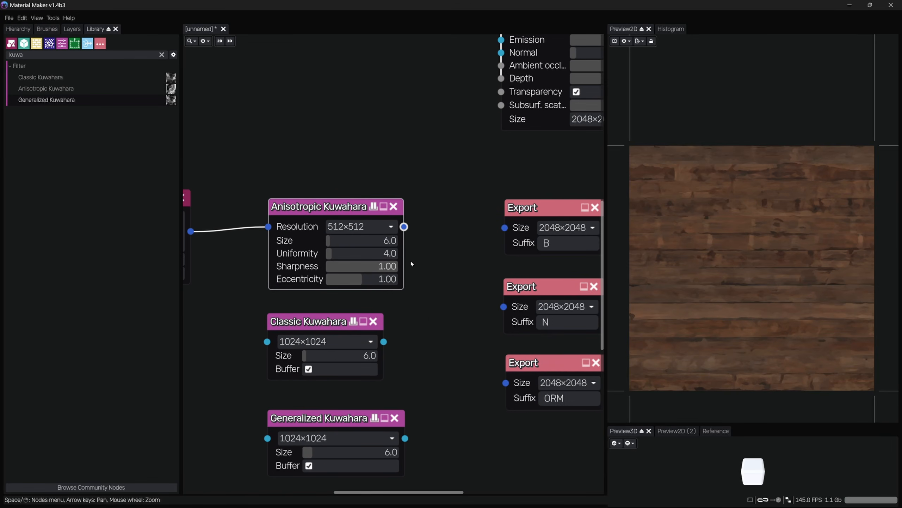
Raise the Anisotropic Kuwahara node's resolution to 4096×4096
left_click(345, 227)
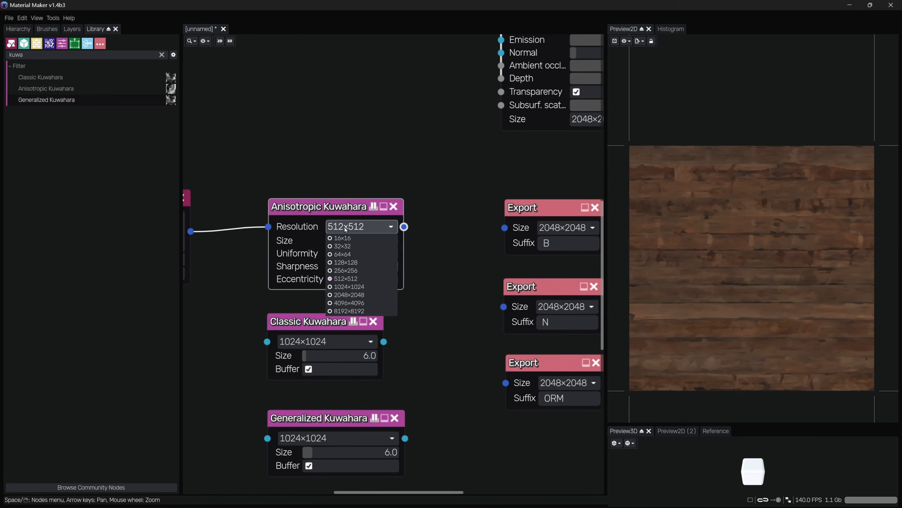
left_click(370, 286)
scroll(817, 196, "up", 3)
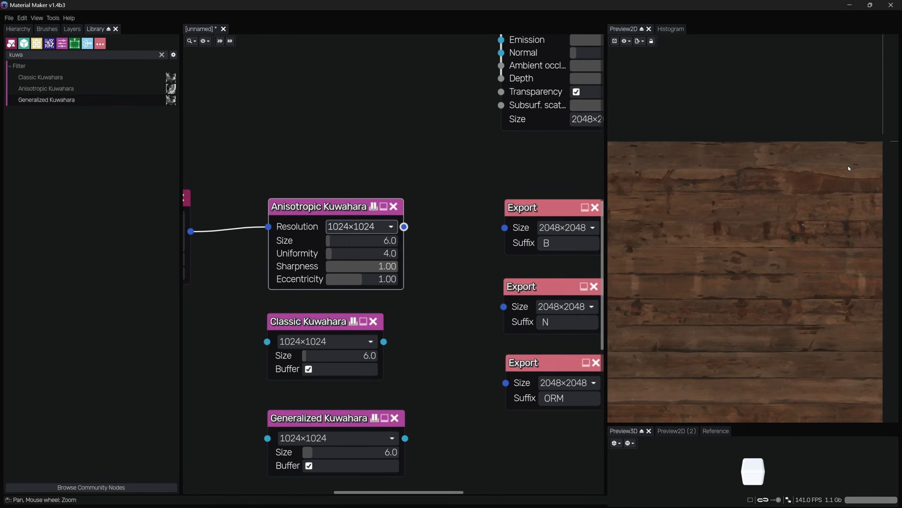
scroll(845, 176, "up", 4)
middle_click_drag(837, 176, 755, 178)
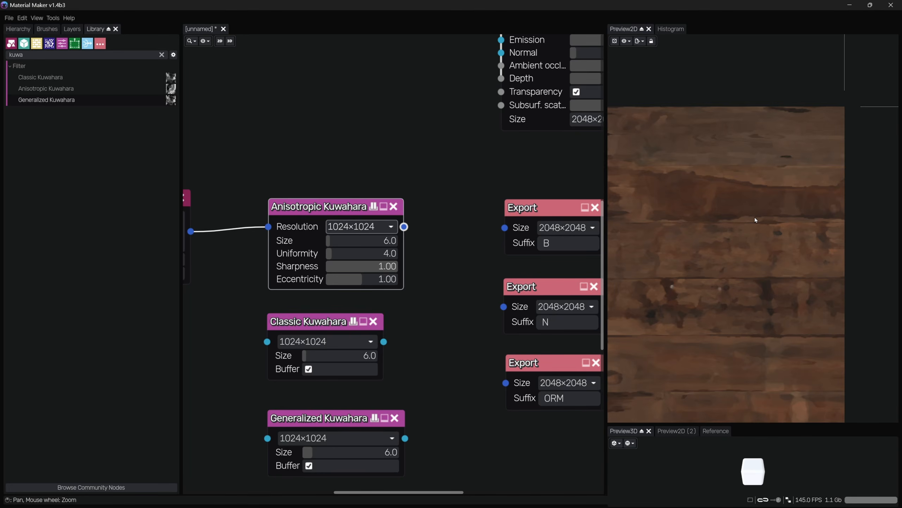
left_click(384, 228)
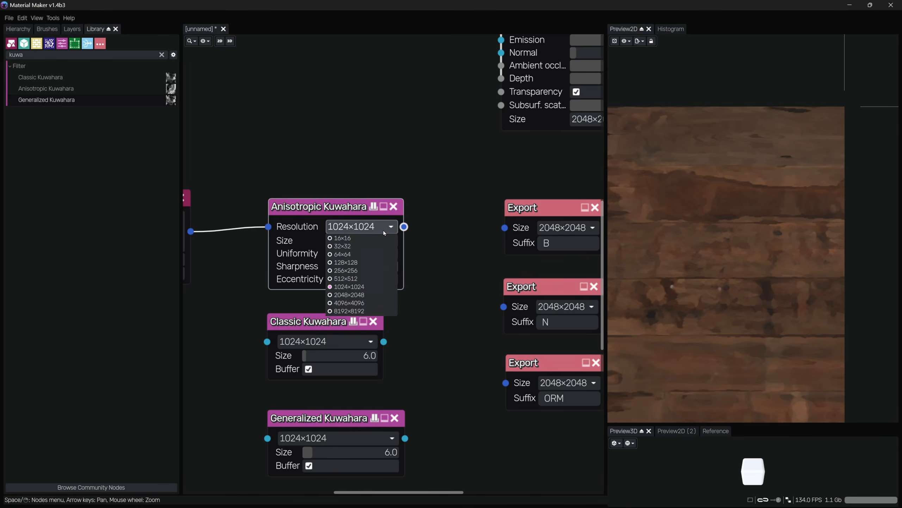
left_click(386, 296)
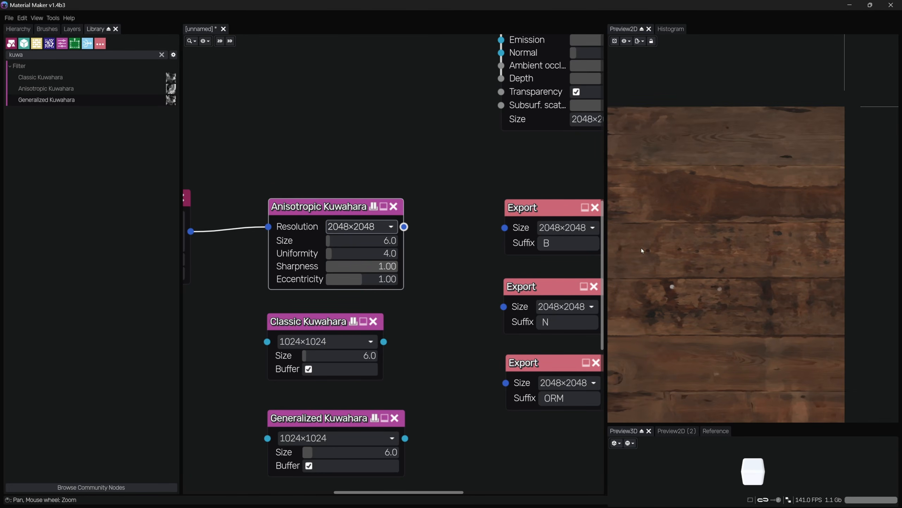
left_click(378, 230)
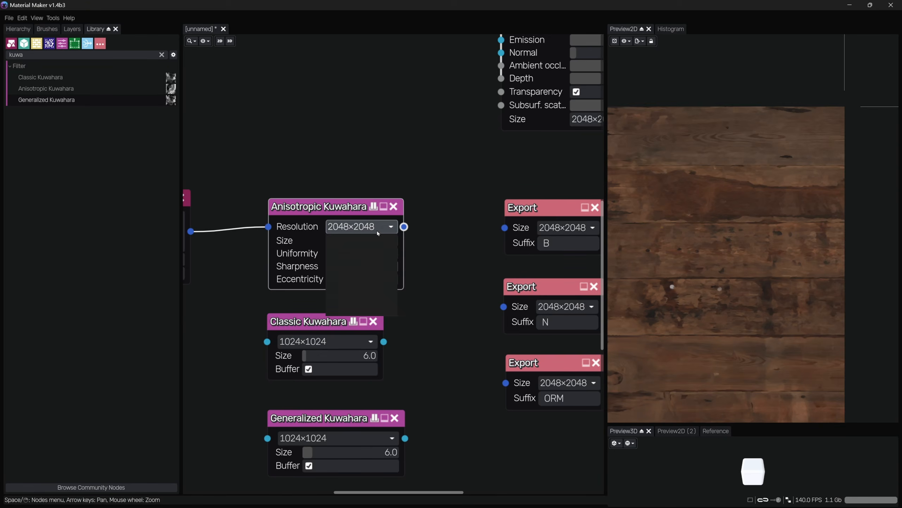
left_click(356, 304)
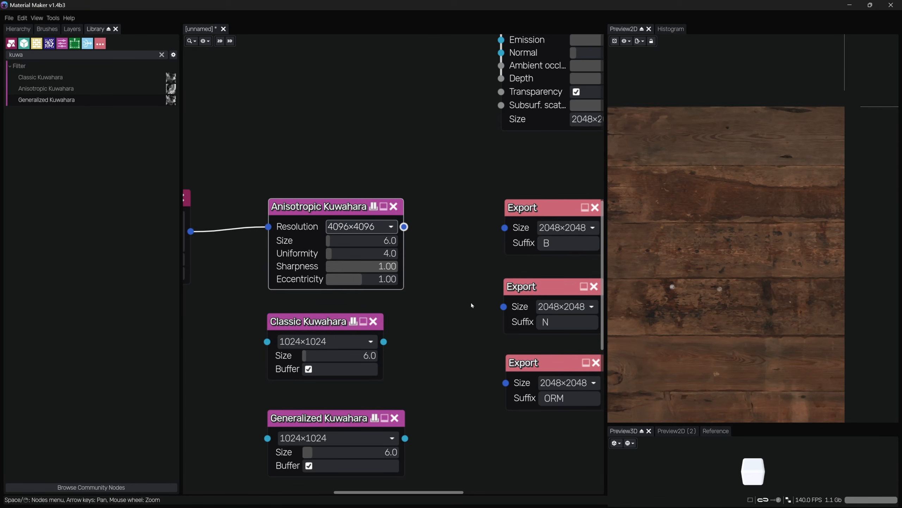
scroll(781, 141, "up", 4)
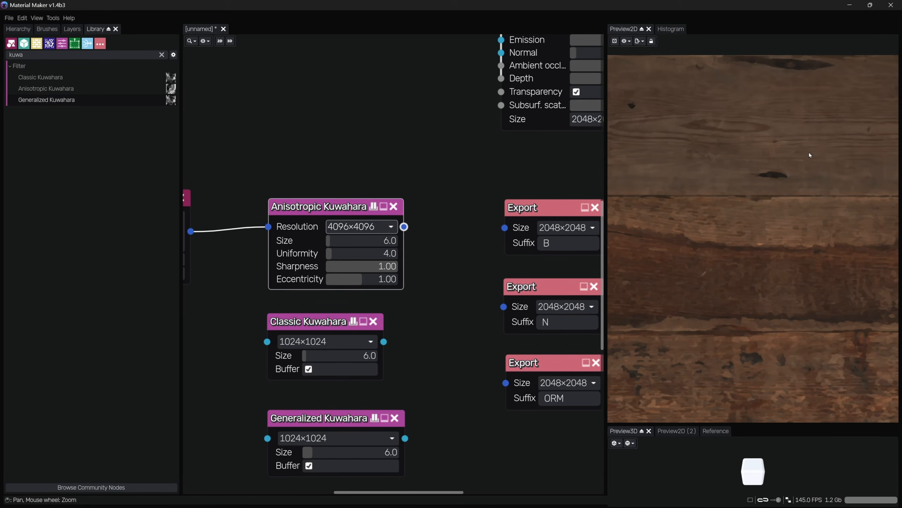
scroll(810, 155, "up", 1)
Set the Anisotropic Kuwahara node's size to 12
middle_click_drag(265, 195, 329, 197)
left_click(224, 206)
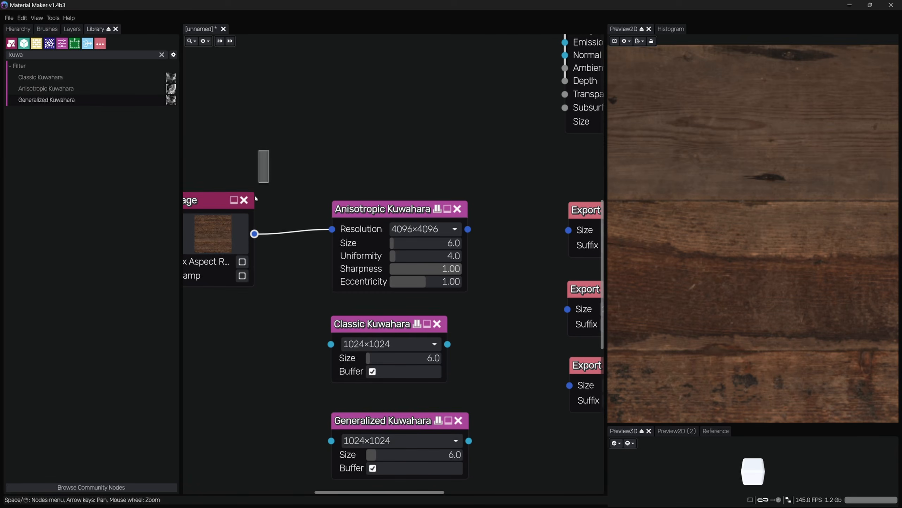
left_click(429, 261)
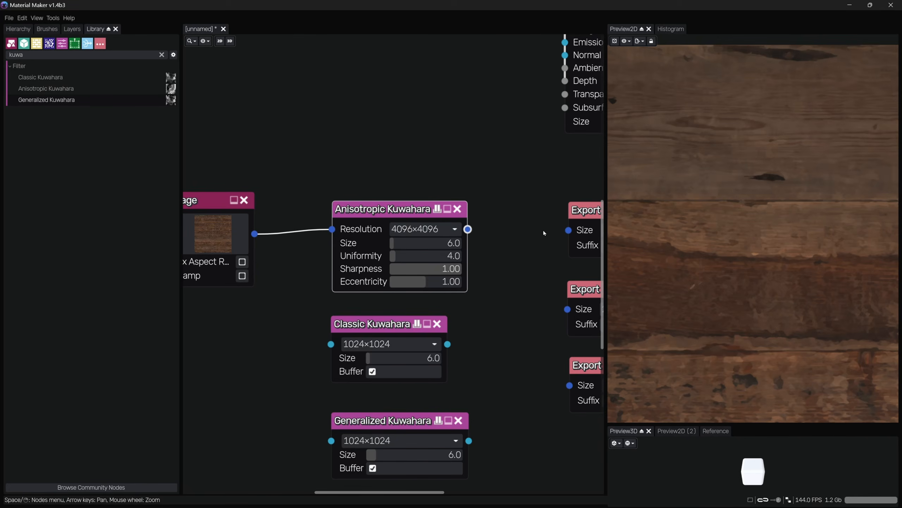
scroll(781, 124, "up", 1)
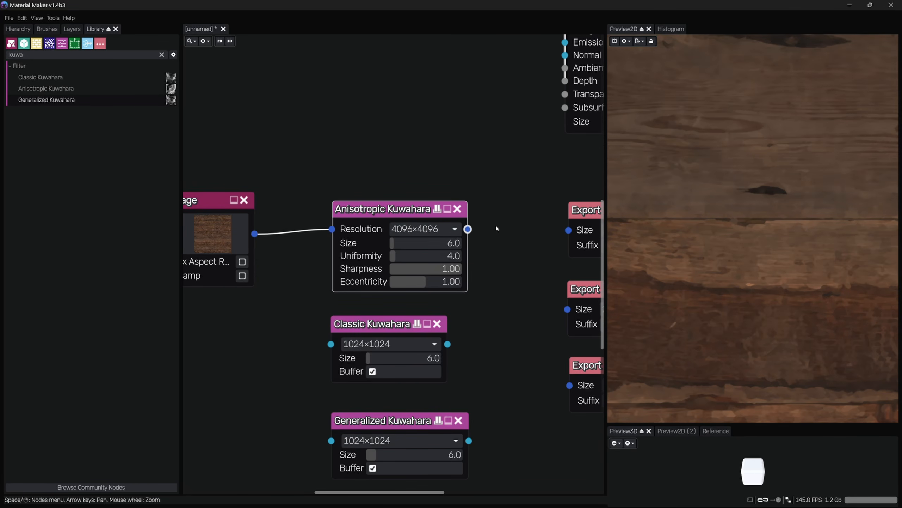
middle_click_drag(485, 237, 466, 225)
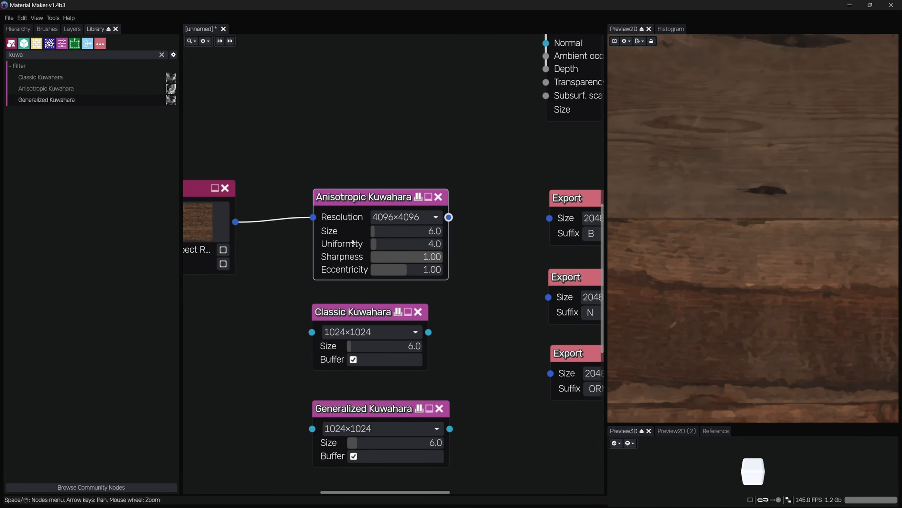
left_click(385, 230)
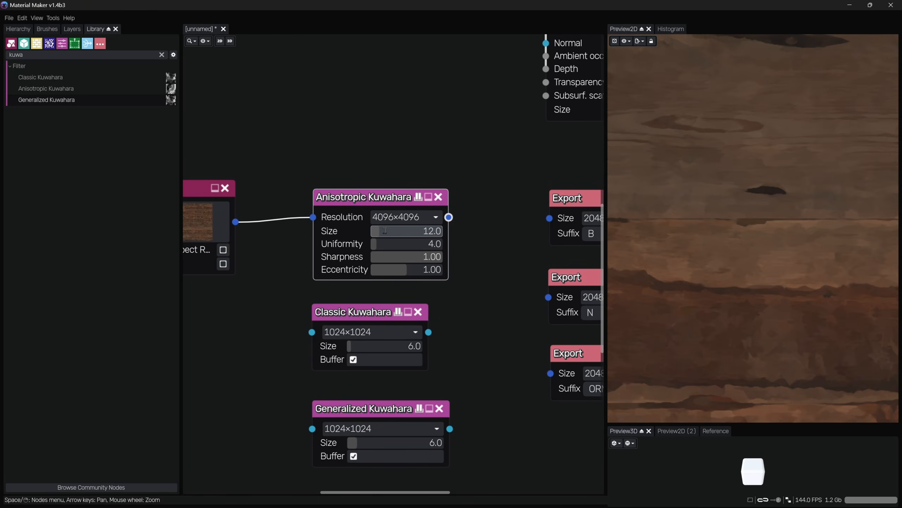
Zoom and pan the 2D preview to examine the effect of the larger filter size
left_click(503, 133)
scroll(711, 236, "down", 8)
middle_click_drag(787, 238, 762, 184)
scroll(763, 184, "down", 1)
middle_click_drag(689, 283, 860, 328)
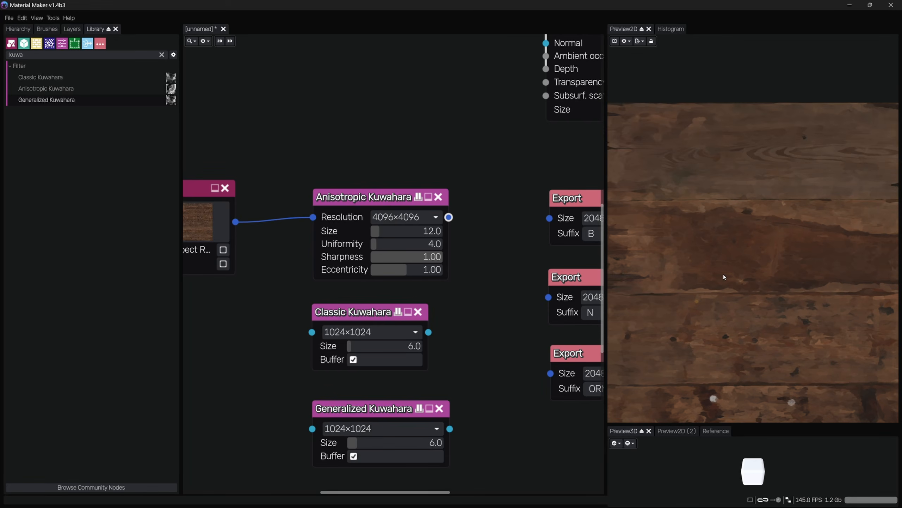
scroll(723, 117, "up", 1)
middle_click_drag(682, 203, 796, 207)
middle_click_drag(700, 221, 739, 222)
scroll(702, 210, "up", 1)
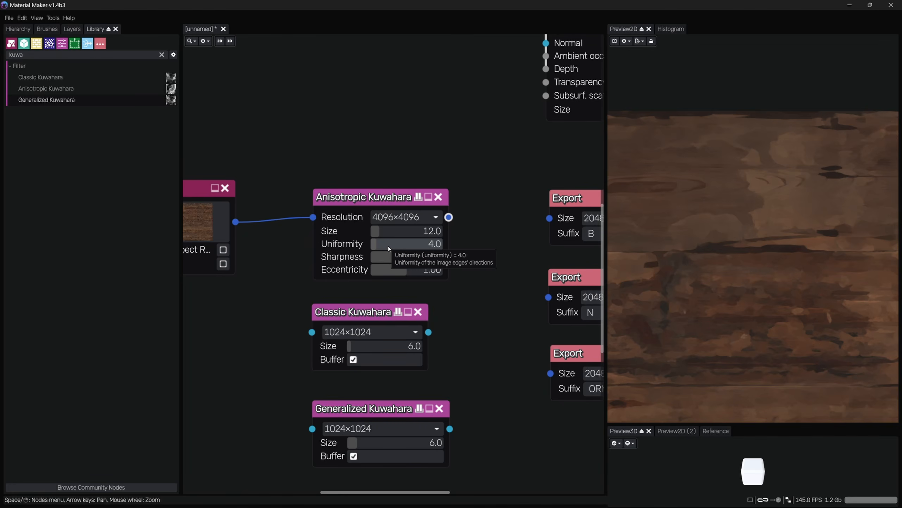
Set the Anisotropic Kuwahara node's uniformity to 0
left_click_drag(389, 248, 365, 246)
scroll(793, 157, "up", 12)
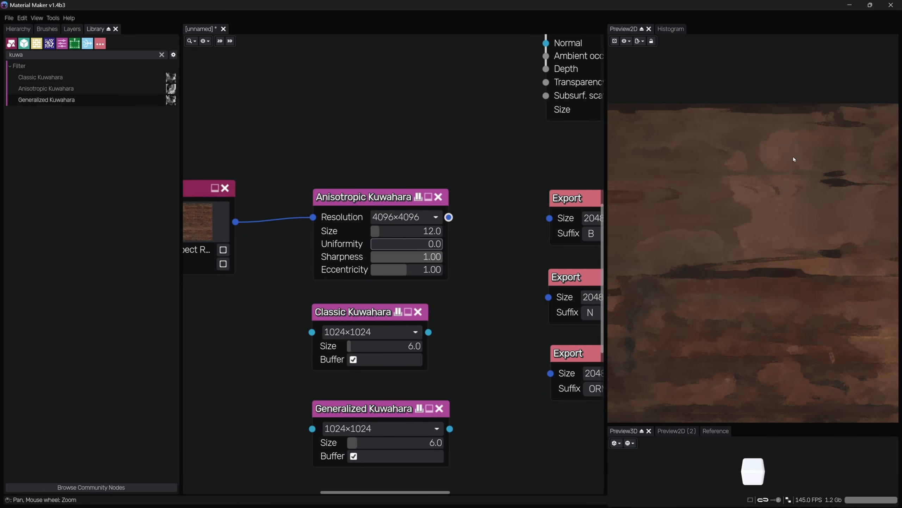
scroll(674, 251, "down", 6)
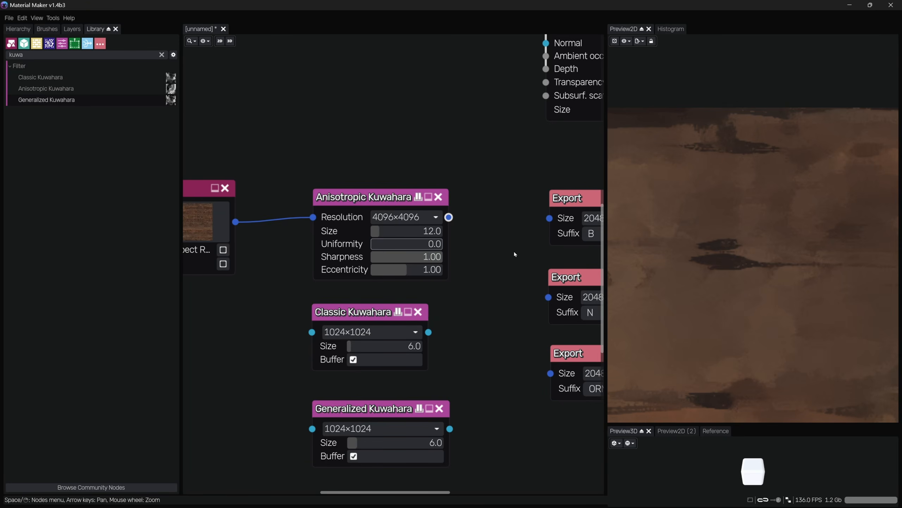
scroll(703, 124, "up", 3)
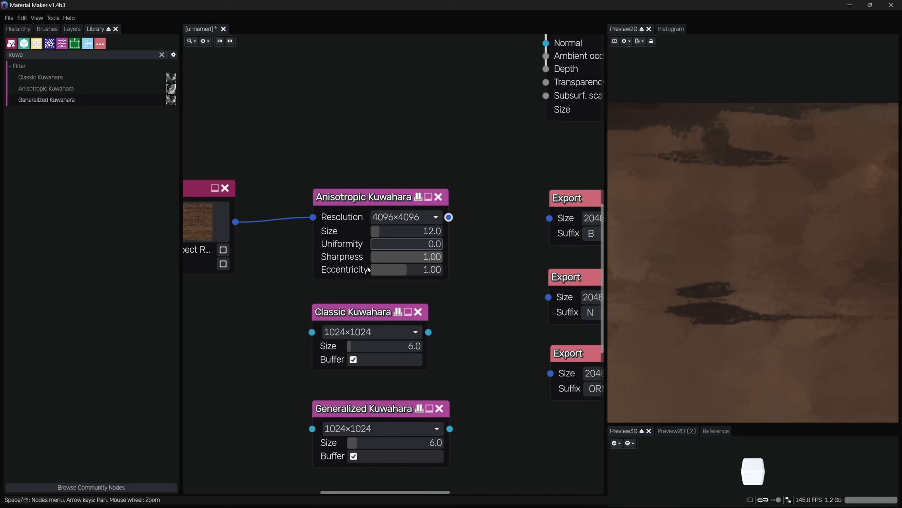
Set the Anisotropic Kuwahara node's uniformity to 4
left_click_drag(394, 245, 483, 276)
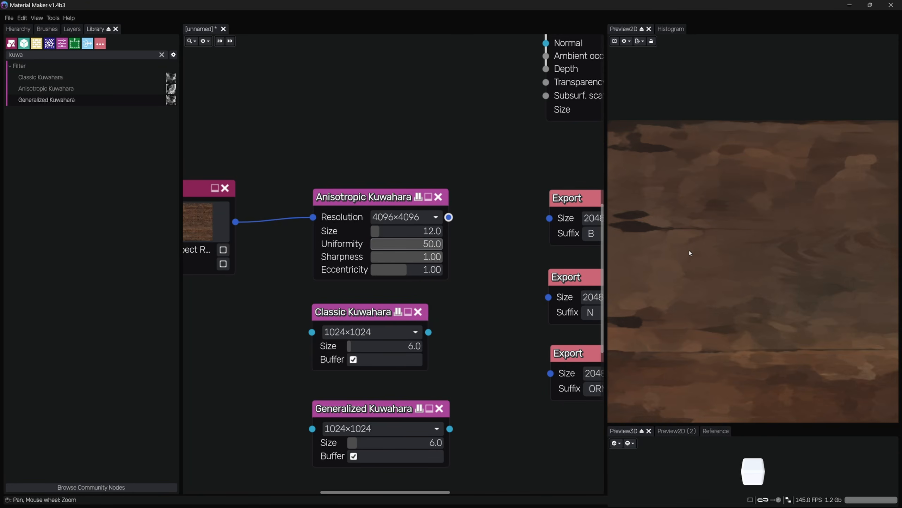
scroll(690, 251, "down", 8)
middle_click_drag(781, 256, 657, 252)
scroll(812, 244, "up", 5)
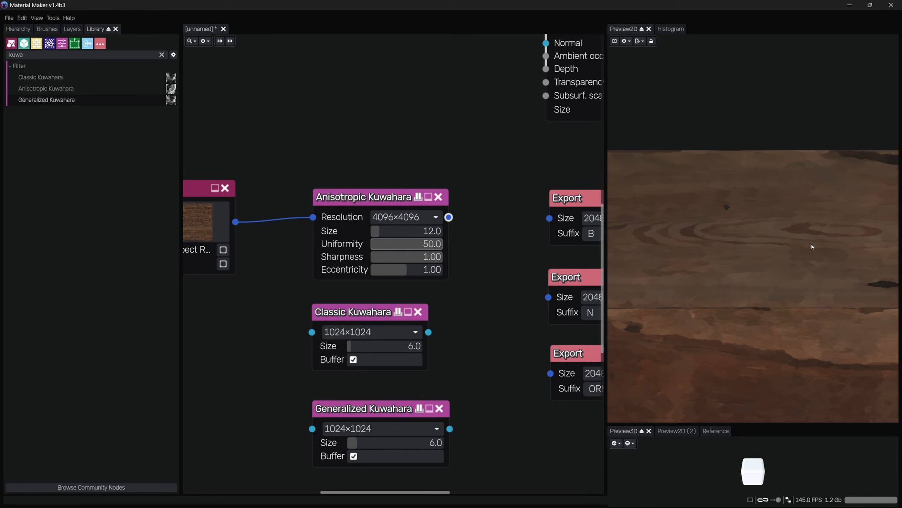
scroll(811, 244, "down", 2)
left_click(417, 244)
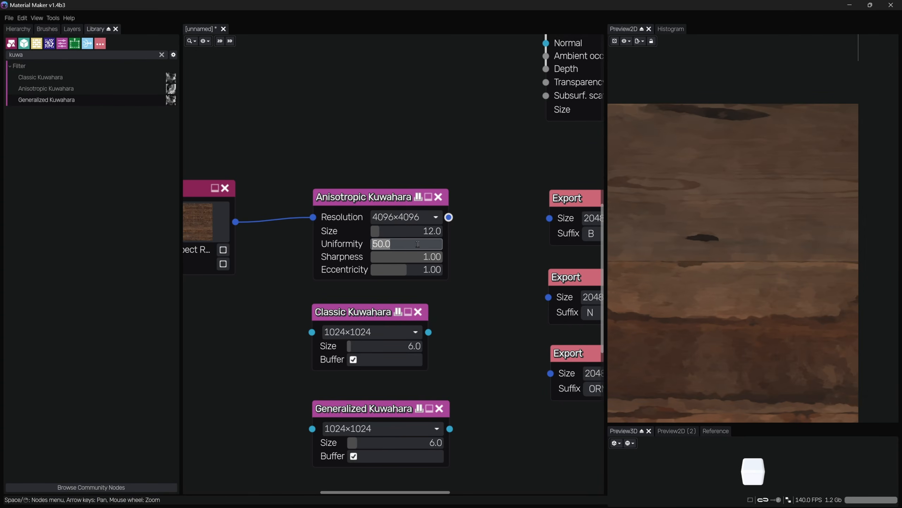
key("Return")
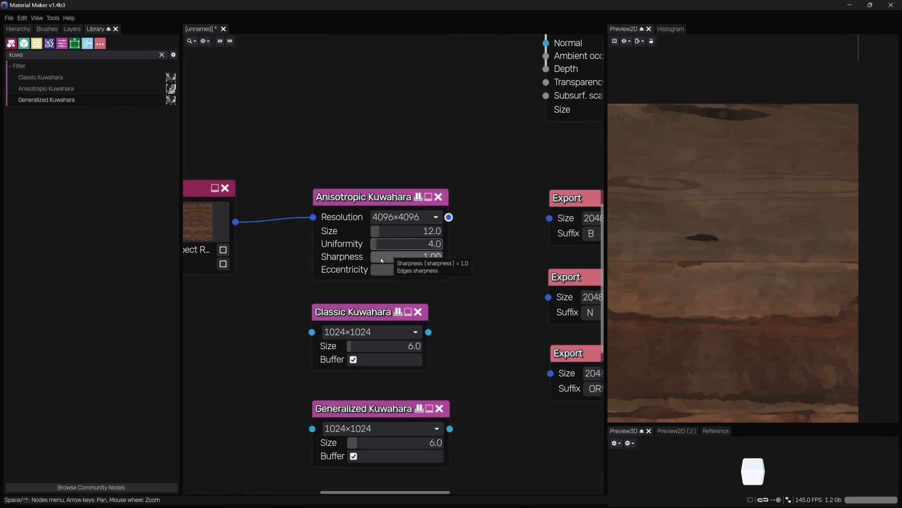
Set the Anisotropic Kuwahara node's eccentricity to 2
left_click_drag(431, 261, 507, 300)
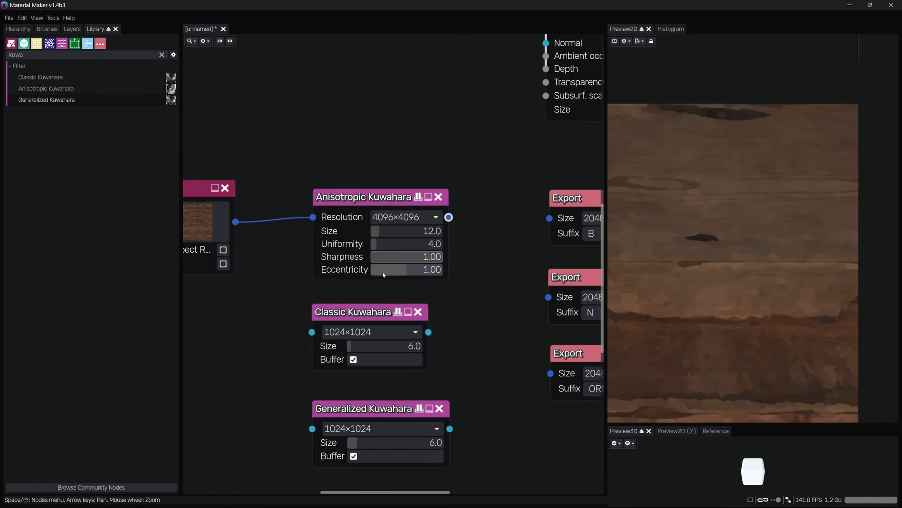
mouse_move(397, 274)
left_click_drag(398, 274, 470, 300)
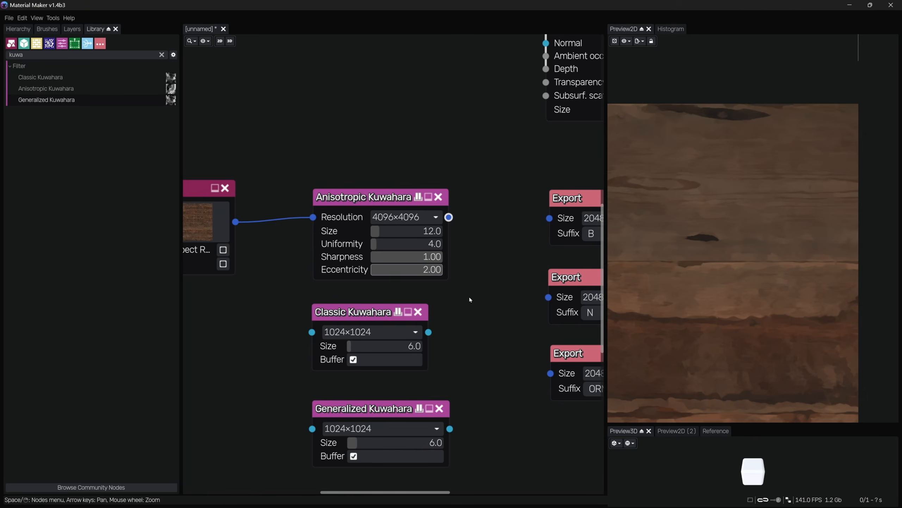
scroll(740, 283, "up", 4)
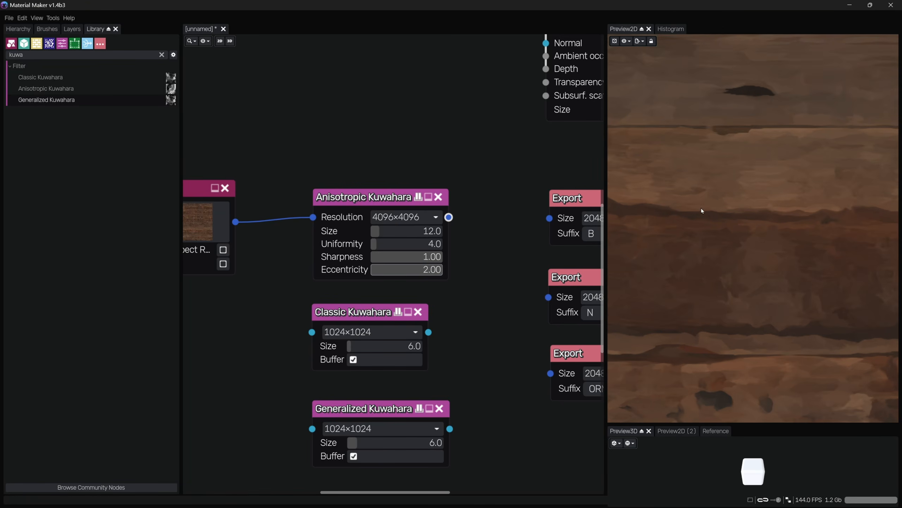
Try the Anisotropic Kuwahara node's eccentricity at 0 in the 2D preview, returning it to 2
left_click_drag(436, 270, 321, 278)
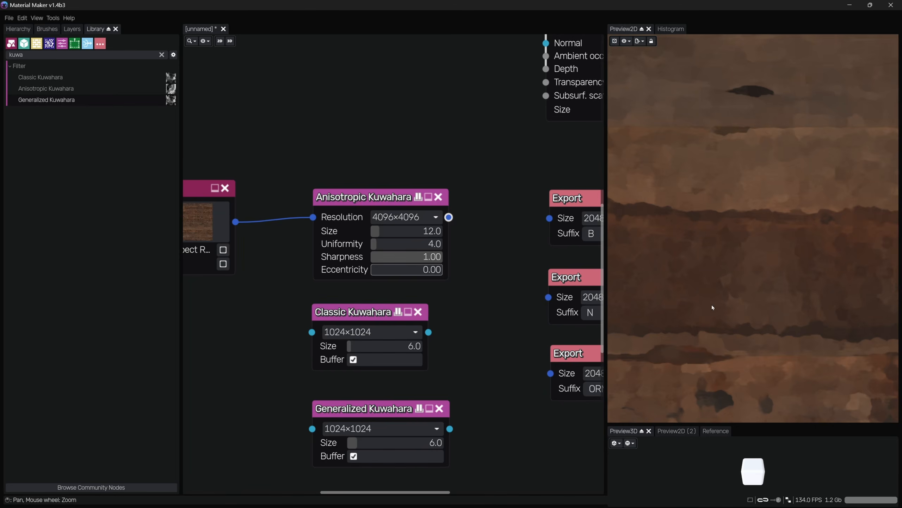
middle_click_drag(685, 144, 755, 294)
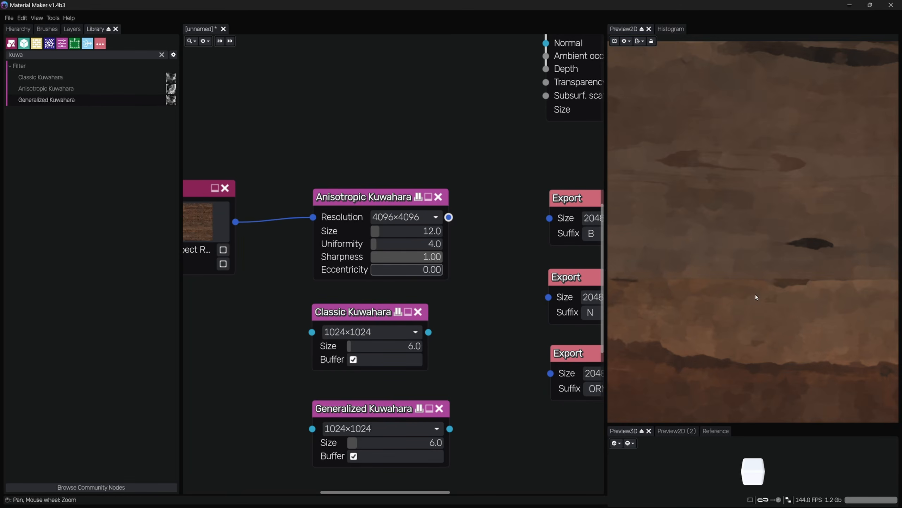
middle_click_drag(703, 230, 830, 293)
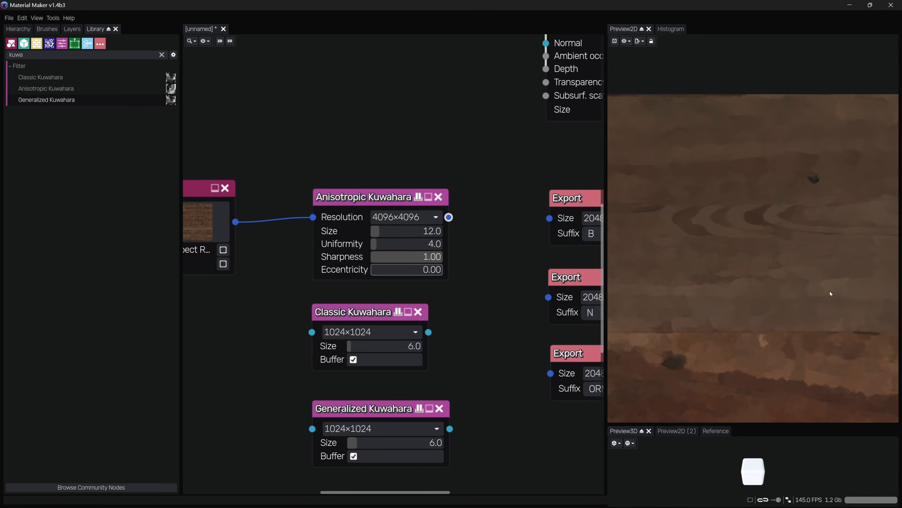
middle_click_drag(727, 319, 714, 271)
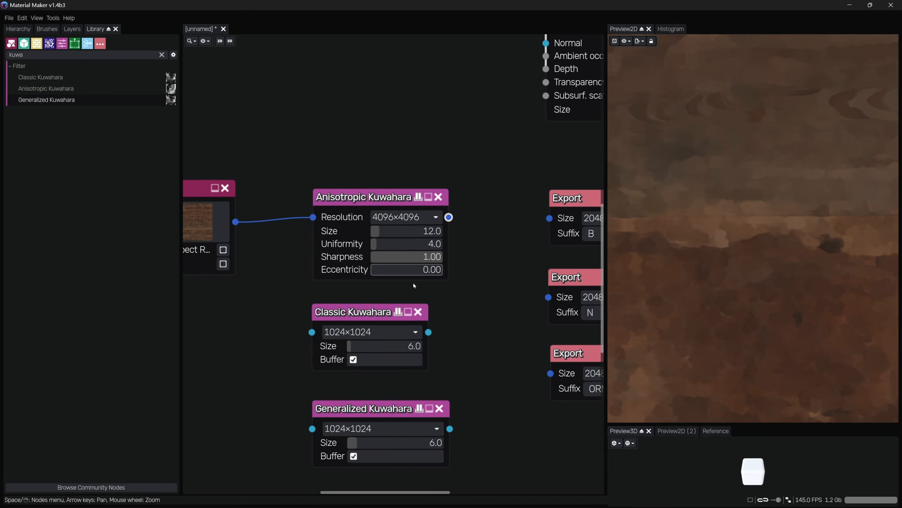
left_click_drag(405, 269, 446, 269)
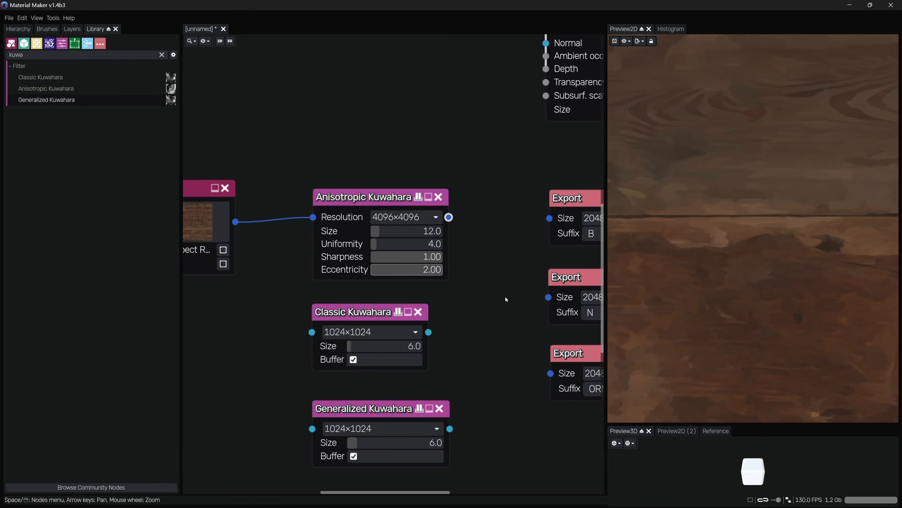
middle_click_drag(668, 248, 790, 257)
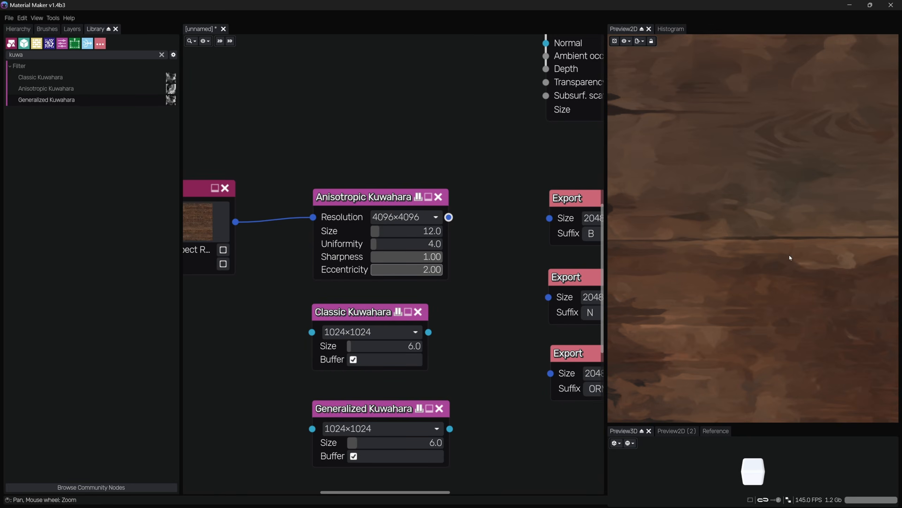
middle_click_drag(689, 298, 693, 305)
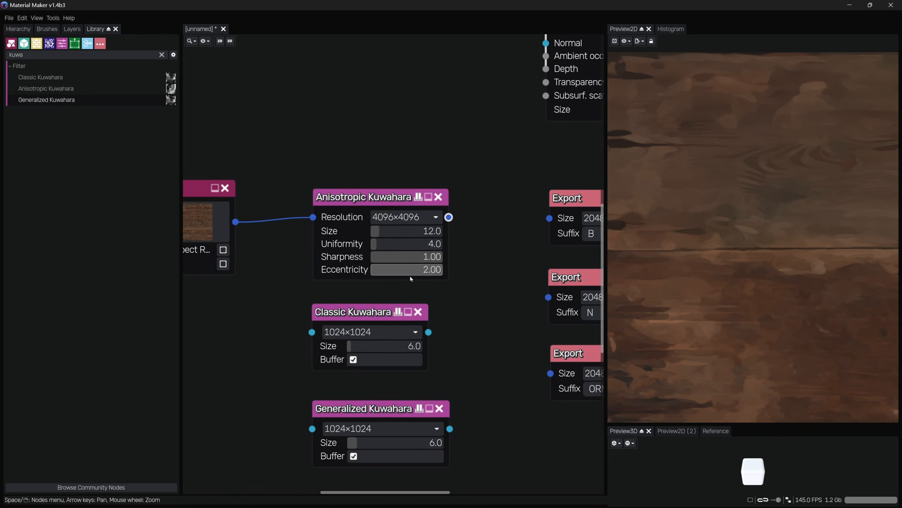
Lower the Anisotropic Kuwahara node's resolution to 512×512
middle_click_drag(507, 278, 405, 282)
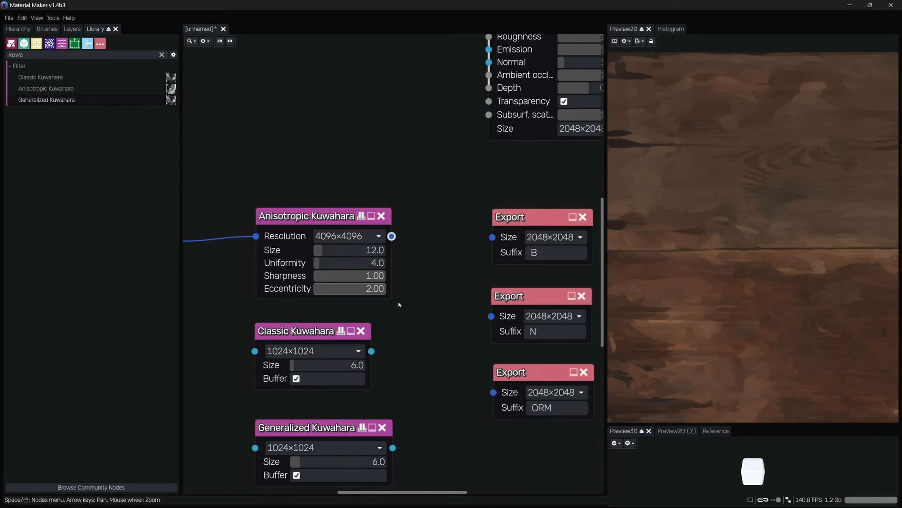
scroll(689, 234, "down", 8)
mouse_move(692, 234)
middle_mouse_down()
mouse_move(796, 229)
mouse_move(685, 226)
middle_mouse_up()
scroll(777, 207, "up", 5)
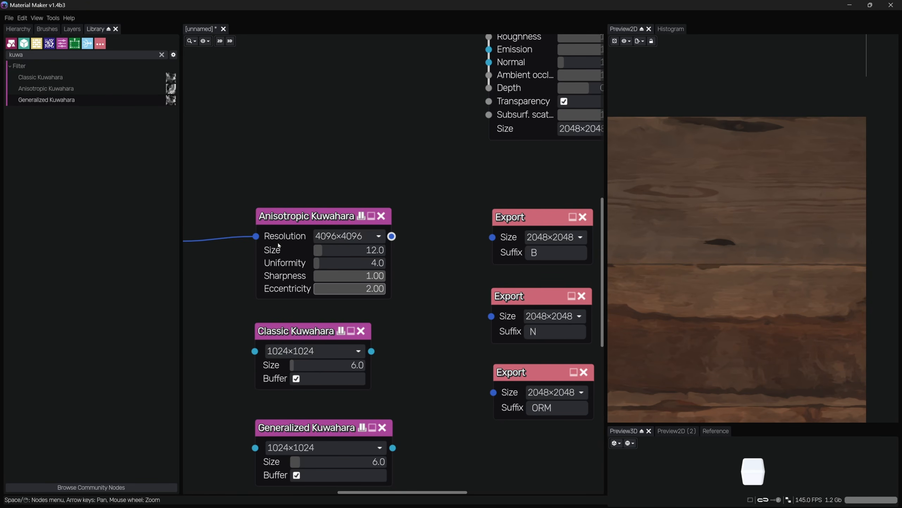
left_click(330, 238)
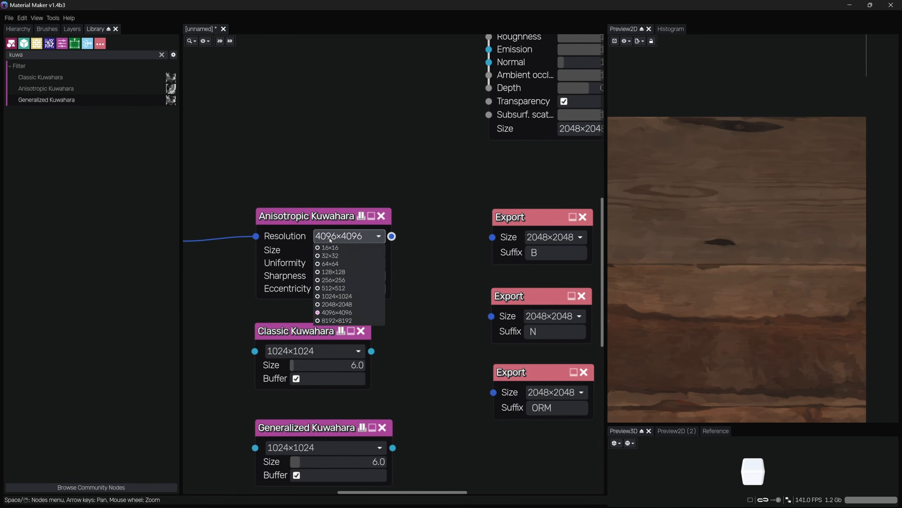
left_click(333, 288)
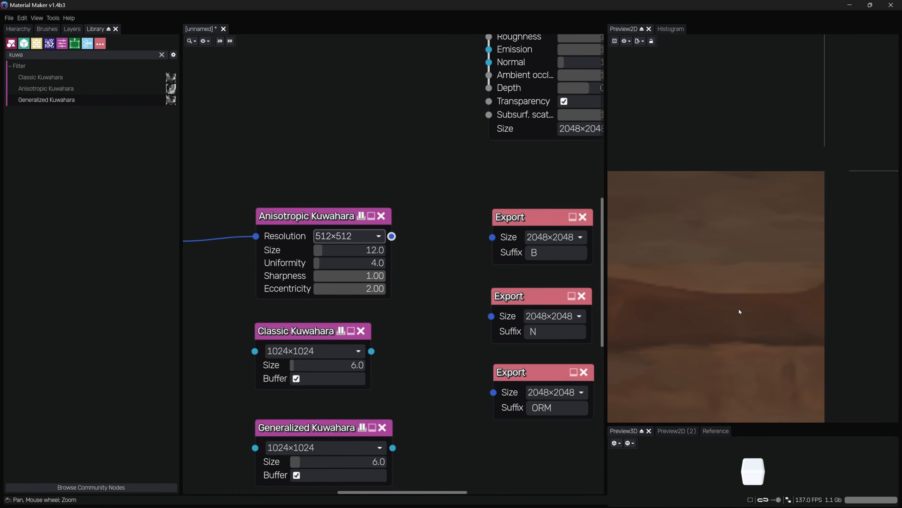
Set the Anisotropic Kuwahara node's size to 4
scroll(789, 214, "down", 3)
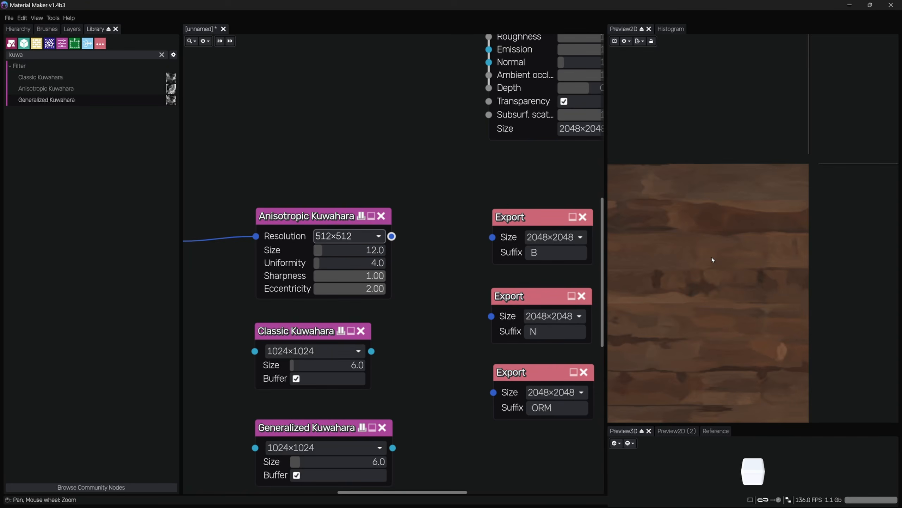
scroll(712, 278, "down", 1)
middle_click_drag(713, 278, 853, 119)
scroll(840, 146, "down", 6)
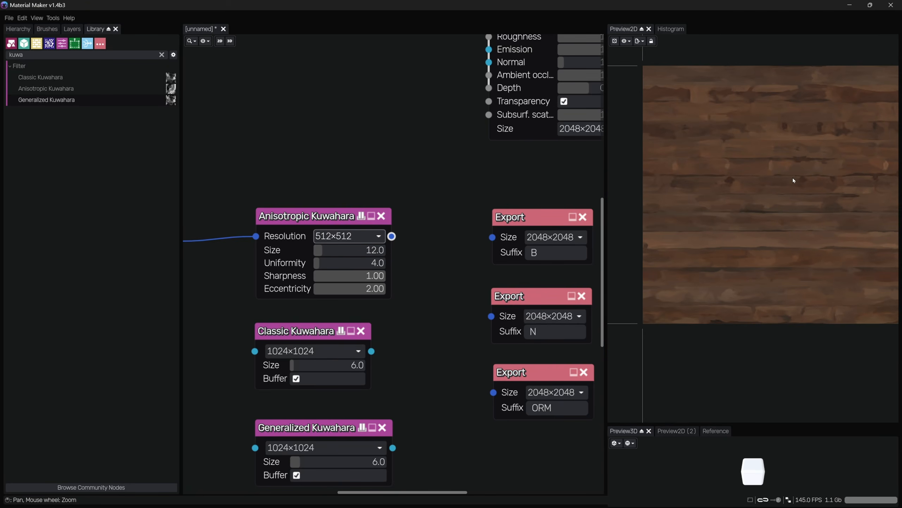
middle_click_drag(802, 185, 750, 210)
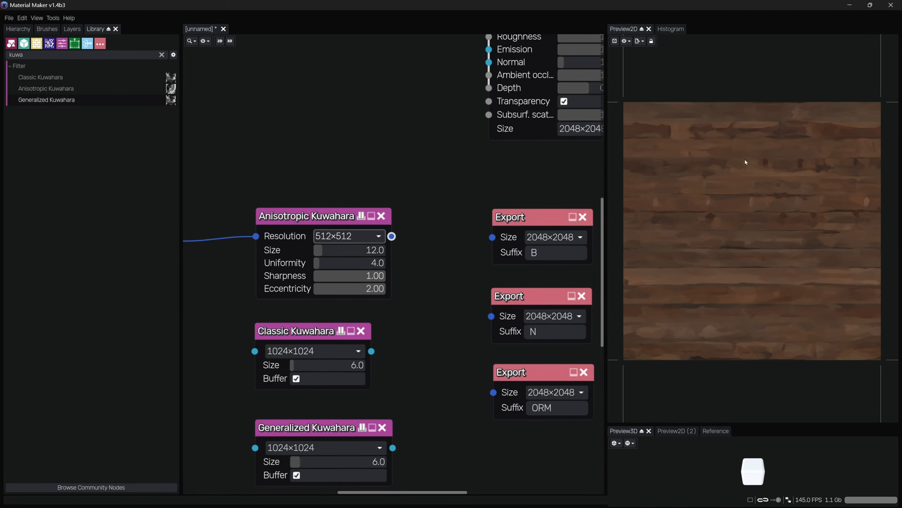
scroll(745, 159, "up", 2)
left_click(363, 250)
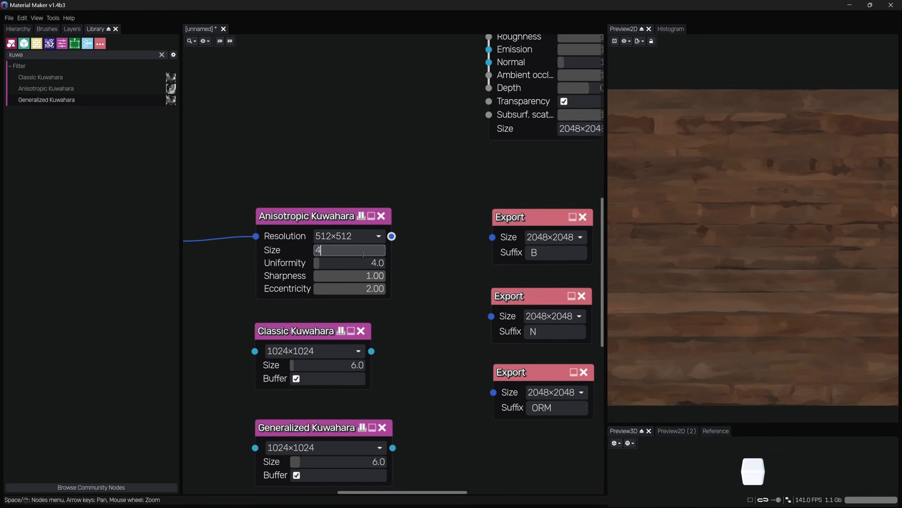
key("Return")
Set the Anisotropic Kuwahara node's resolution to 2048×2048
scroll(792, 123, "up", 6)
middle_click_drag(791, 124, 637, 171)
scroll(637, 171, "up", 6)
middle_click_drag(313, 172, 391, 172)
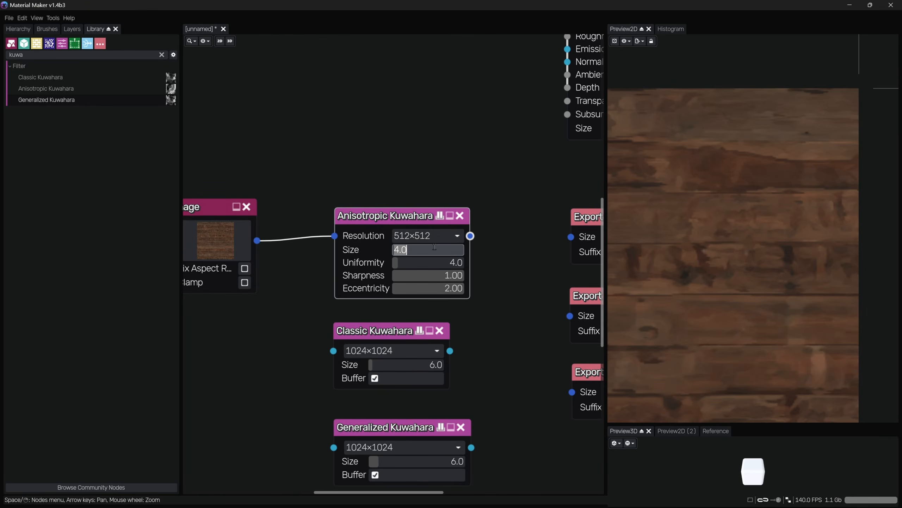
left_click(445, 236)
left_click(437, 302)
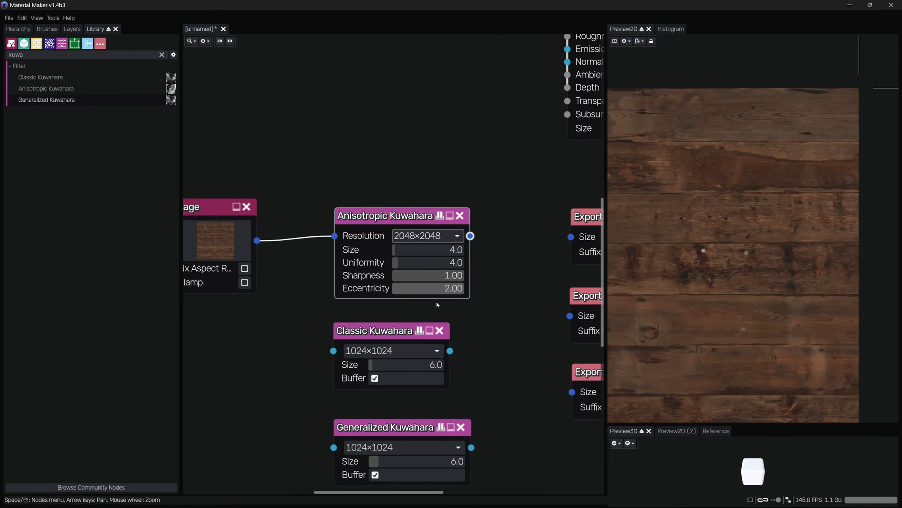
Set the Anisotropic Kuwahara node's size back to 12
left_click(432, 250)
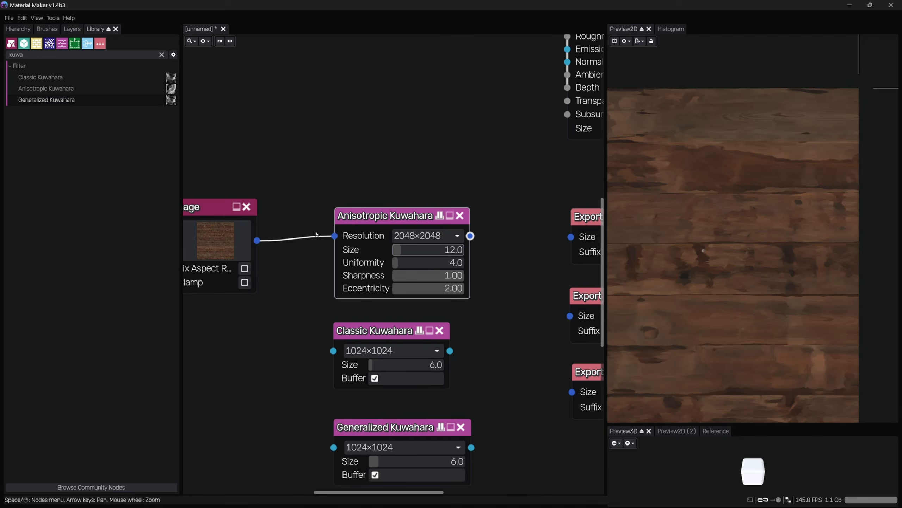
scroll(737, 158, "up", 7)
middle_click_drag(773, 161, 733, 185)
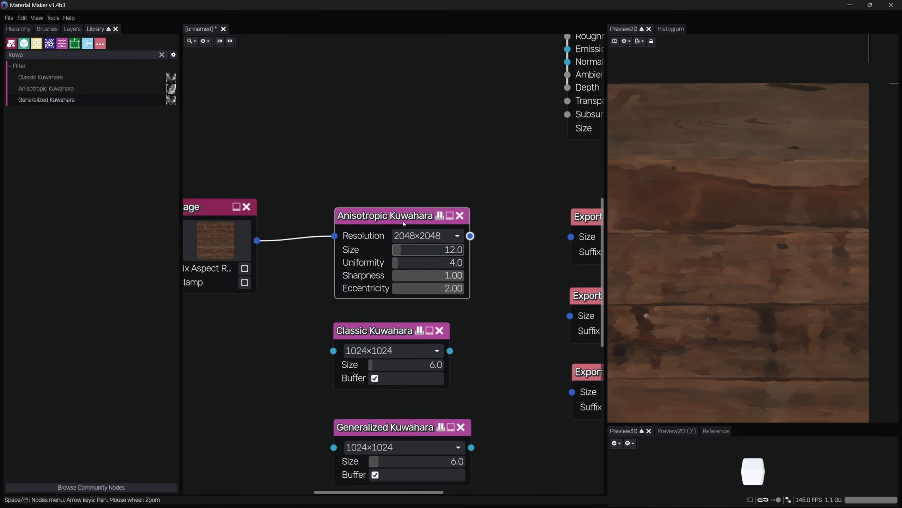
Connect the Image node's output to the Classic Kuwahara node's input and select it for preview
left_click_drag(258, 162, 220, 228)
left_click_drag(385, 170, 373, 219)
left_click_drag(271, 171, 222, 221)
left_click_drag(362, 169, 377, 233)
left_click_drag(265, 172, 215, 228)
left_click(390, 261)
scroll(718, 248, "down", 2)
scroll(718, 248, "down", 3)
middle_click_drag(718, 251, 756, 166)
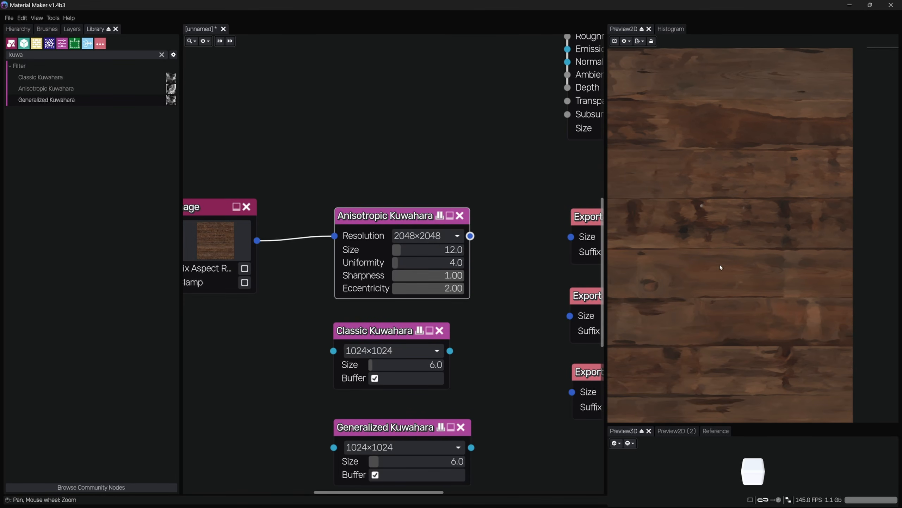
middle_click_drag(717, 296, 728, 242)
middle_click_drag(307, 220, 343, 184)
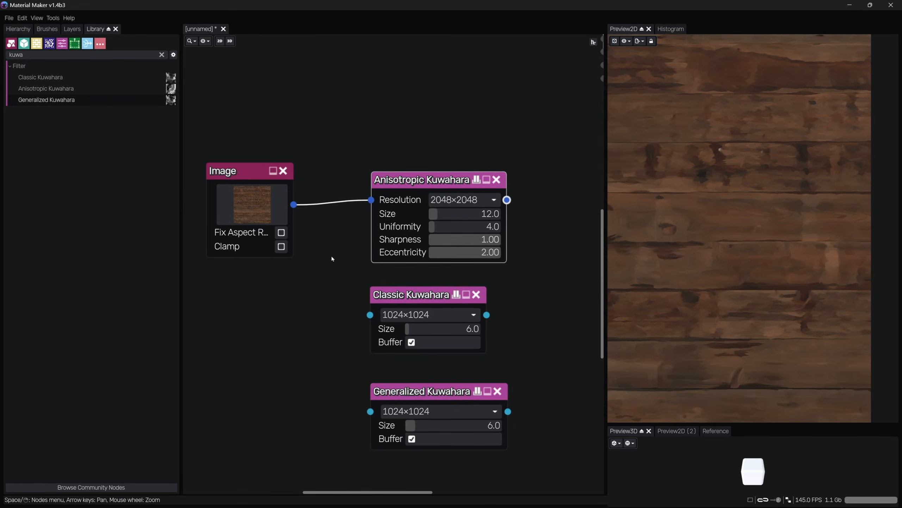
left_click_drag(294, 204, 362, 320)
left_click(413, 295)
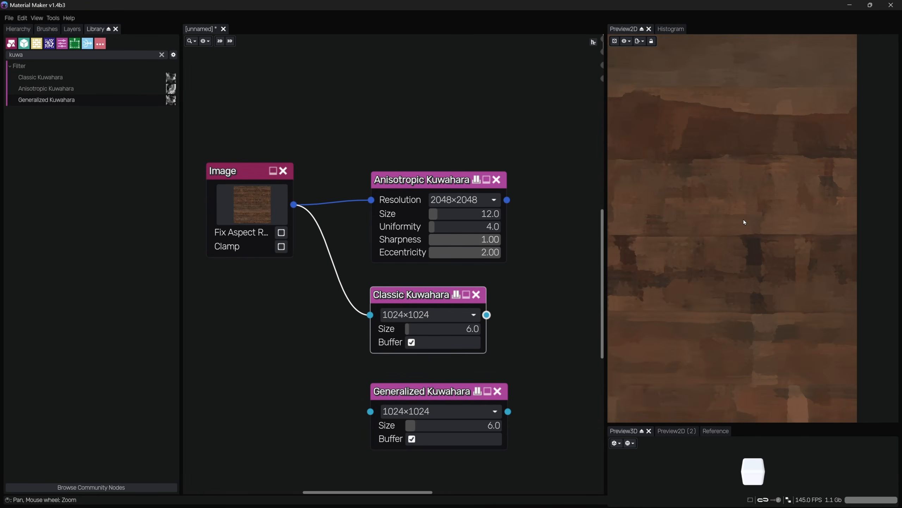
Set the Classic Kuwahara node's resolution to 4096×4096
scroll(766, 188, "up", 3)
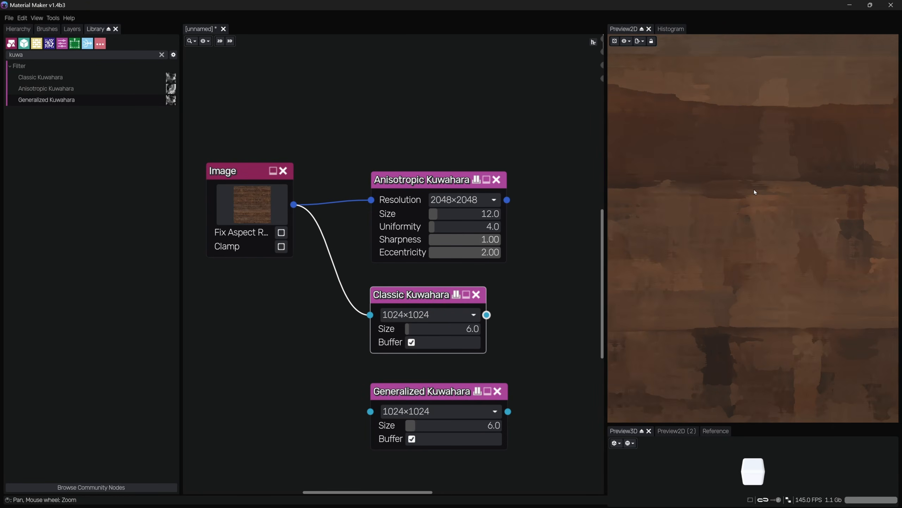
scroll(752, 267, "up", 3)
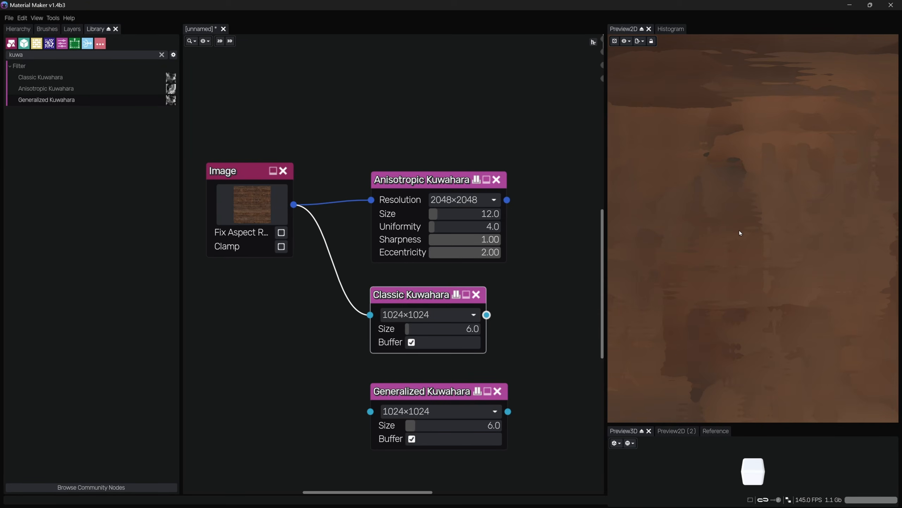
left_click(430, 314)
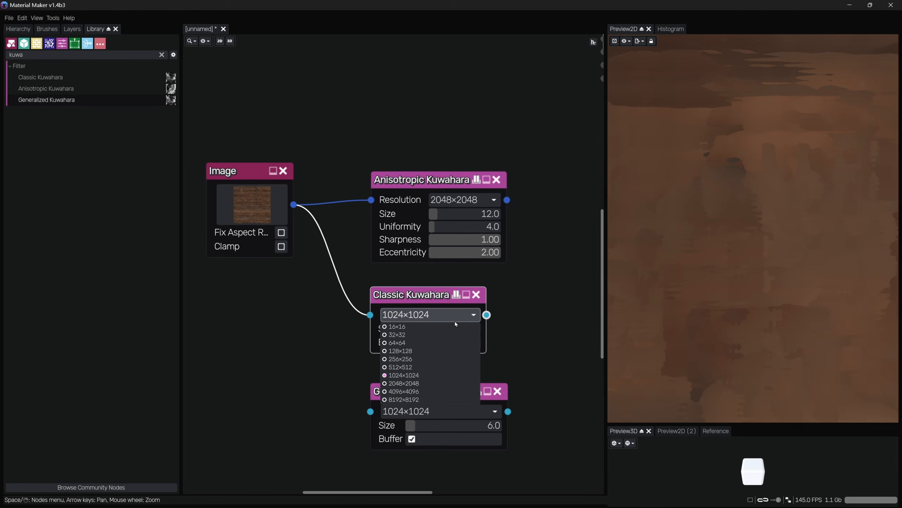
left_click(424, 388)
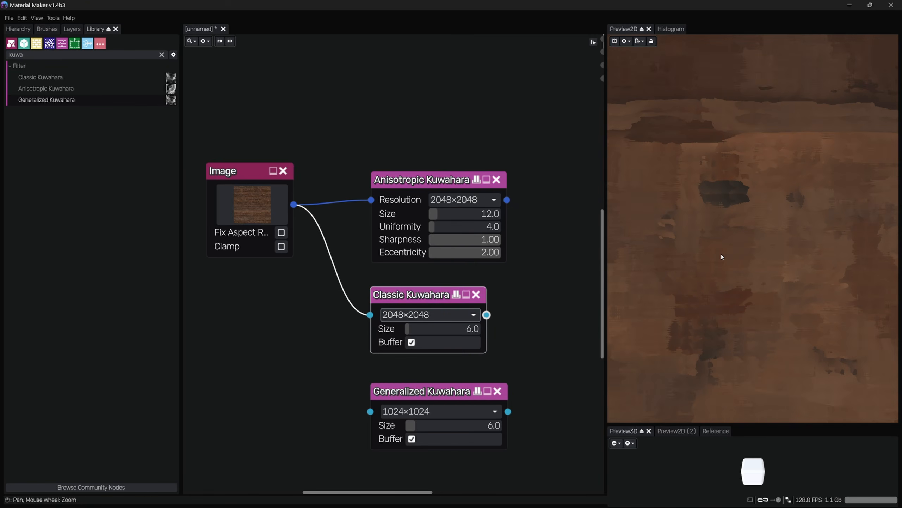
left_click(445, 315)
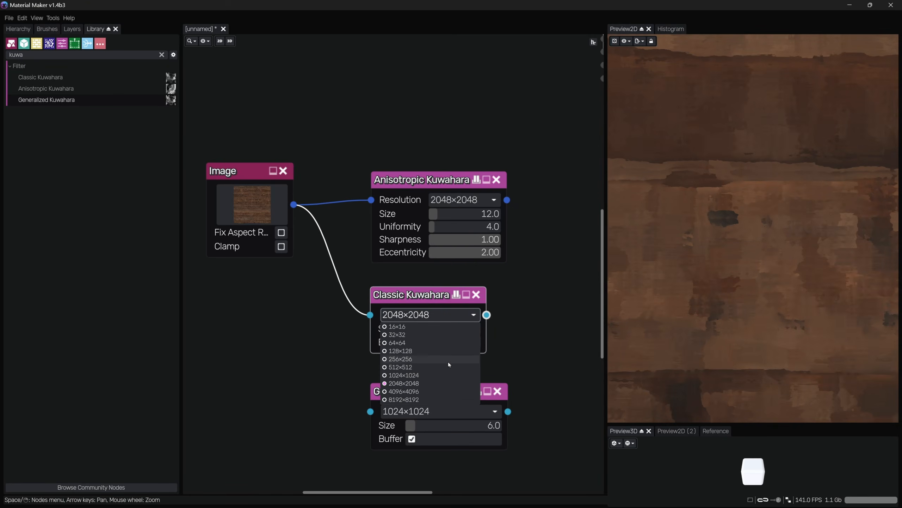
left_click(430, 391)
middle_click_drag(810, 183, 698, 255)
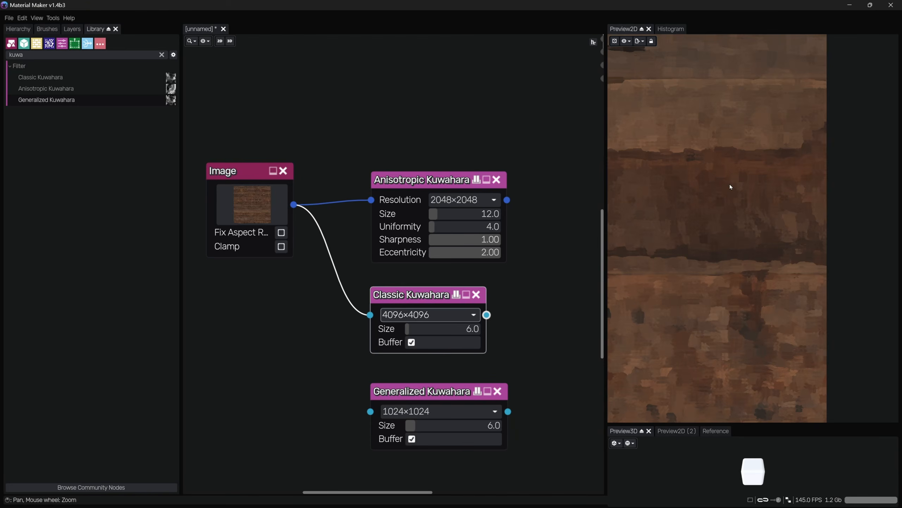
Set the Classic Kuwahara node's size to 15, then to 31
left_click(448, 331)
type("15")
key("Return")
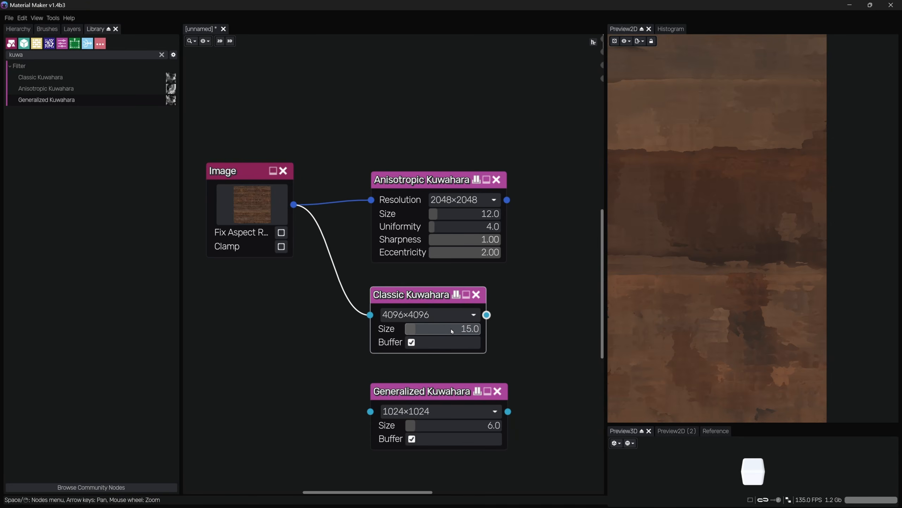
left_click_drag(451, 329, 472, 329)
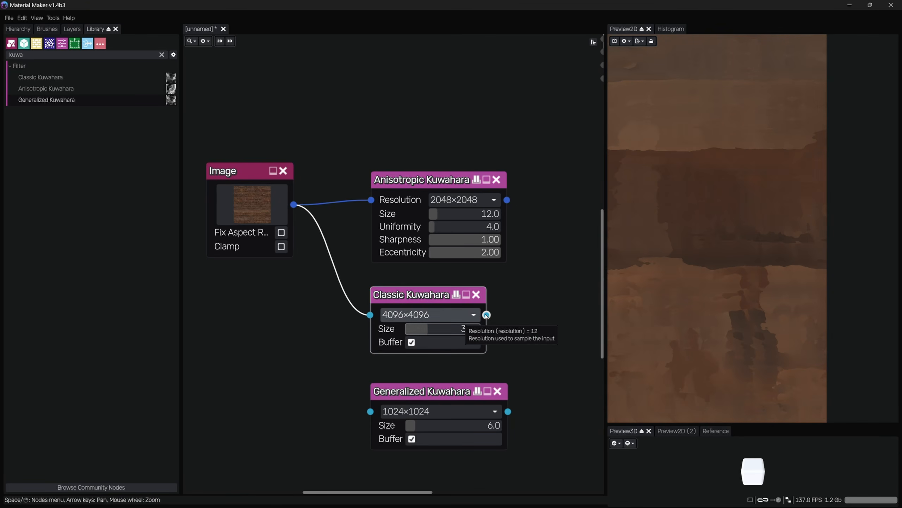
scroll(751, 253, "down", 5)
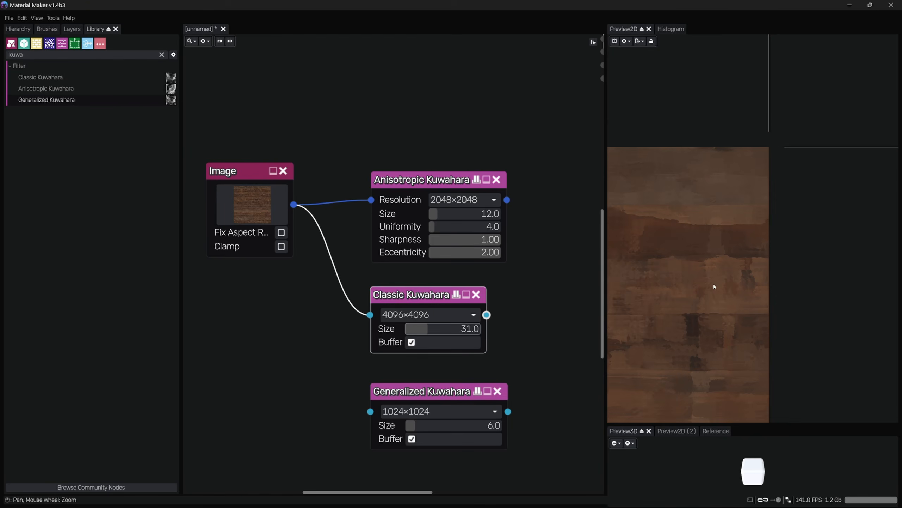
scroll(714, 286, "up", 4)
Set the Classic Kuwahara node's resolution to 1024×1024 and its size to 2
left_click(423, 314)
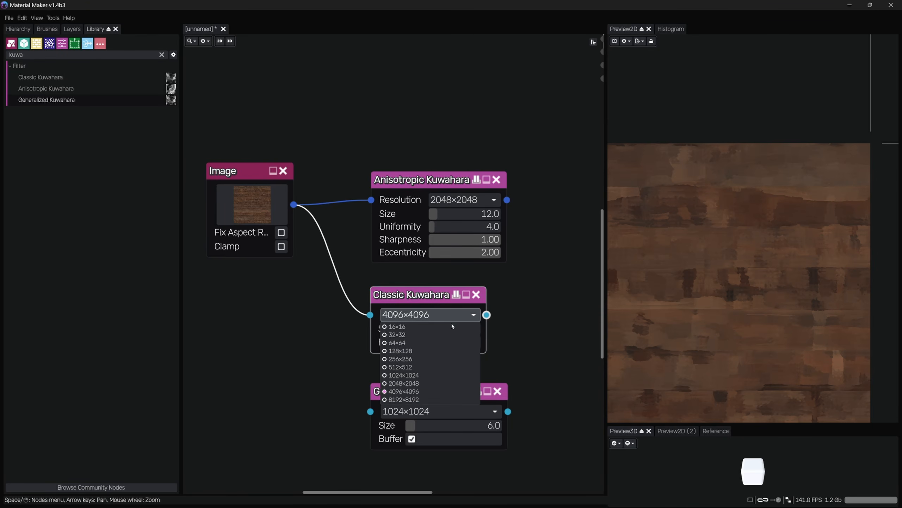
left_click(419, 378)
left_click(435, 318)
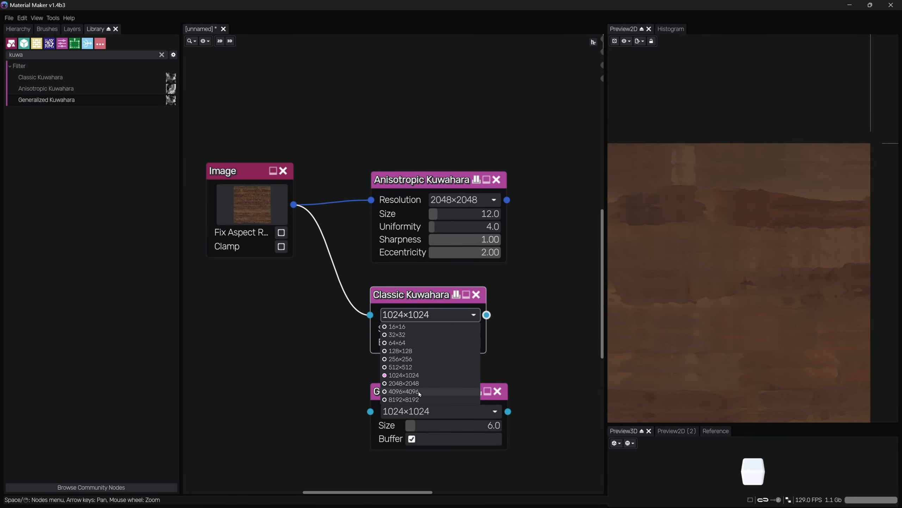
left_click(495, 352)
left_click_drag(456, 332, 439, 334)
Delete the Classic Kuwahara node
scroll(782, 203, "up", 3)
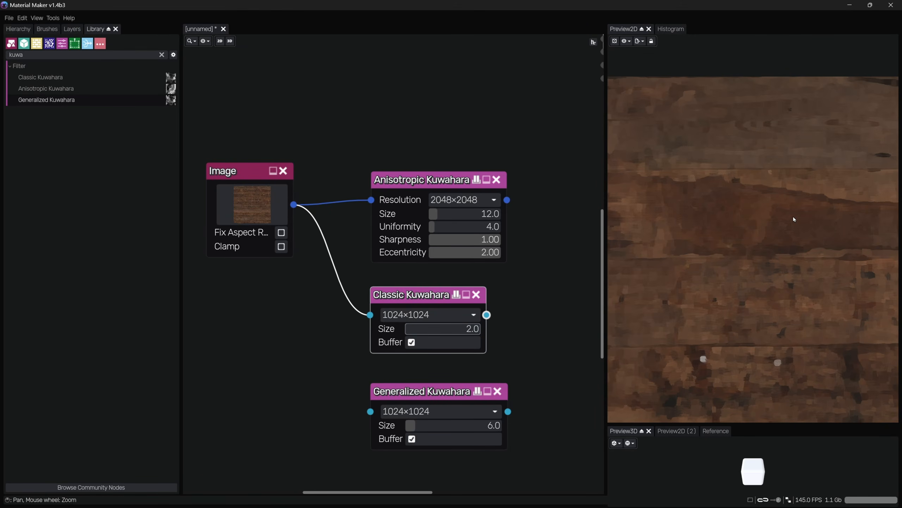
scroll(769, 314, "down", 2)
scroll(769, 314, "down", 1)
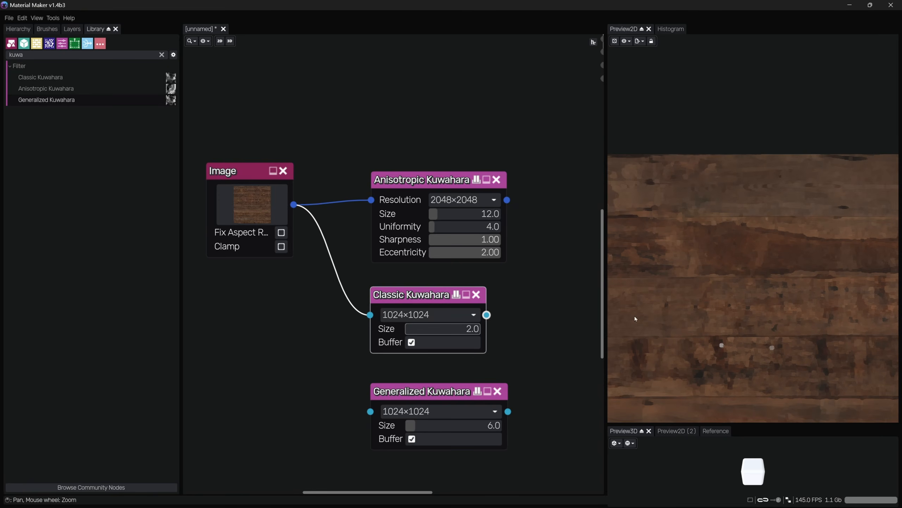
key("Delete")
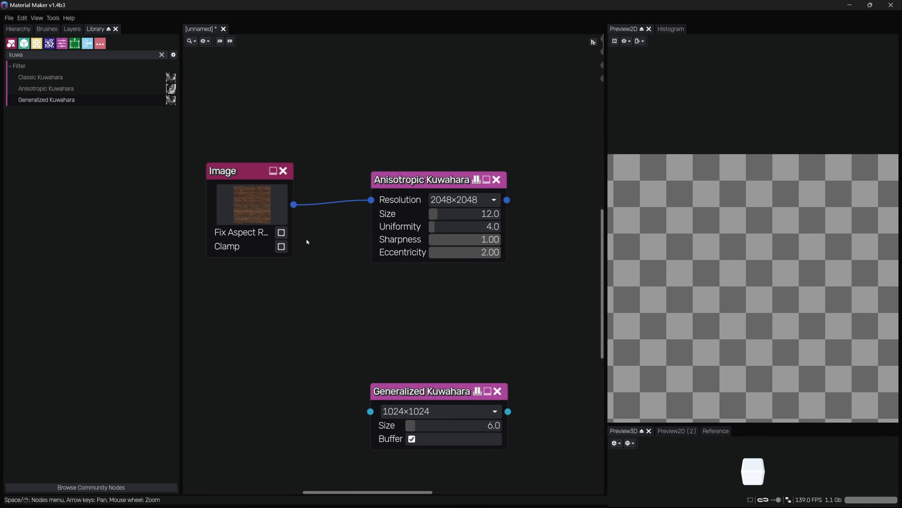
Connect the Image node's output to the Generalized Kuwahara node's input and select it for preview
left_click_drag(293, 204, 371, 411)
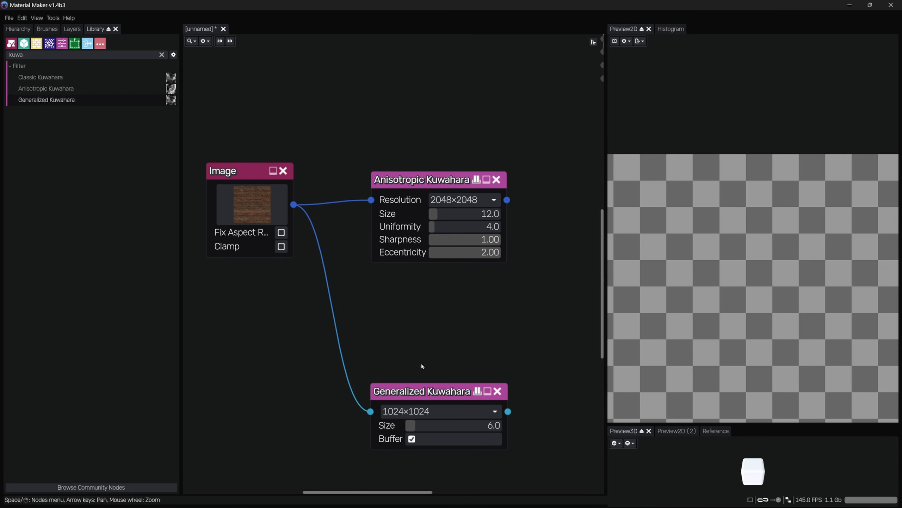
left_click(452, 381)
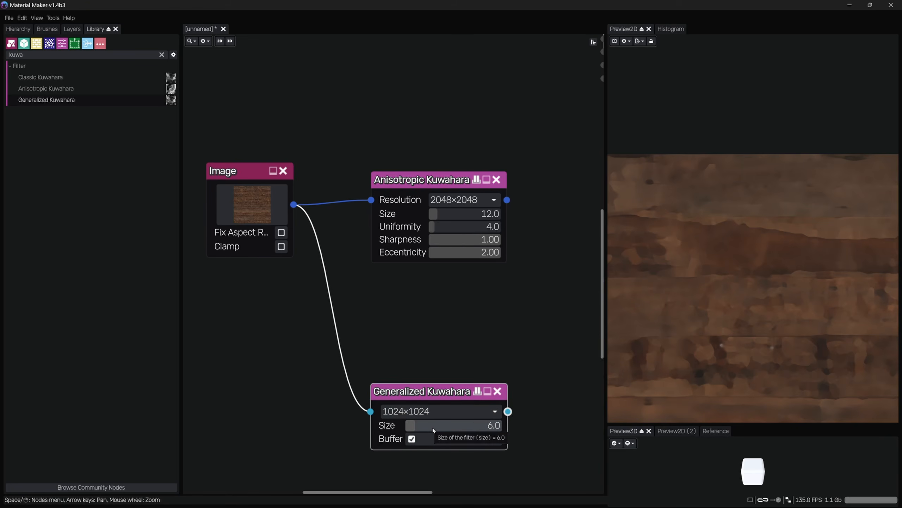
Set the Generalized Kuwahara node's size to 8 and its resolution to 2048×2048
mouse_move(432, 428)
left_mouse_down()
mouse_move(424, 428)
mouse_move(438, 430)
left_mouse_up()
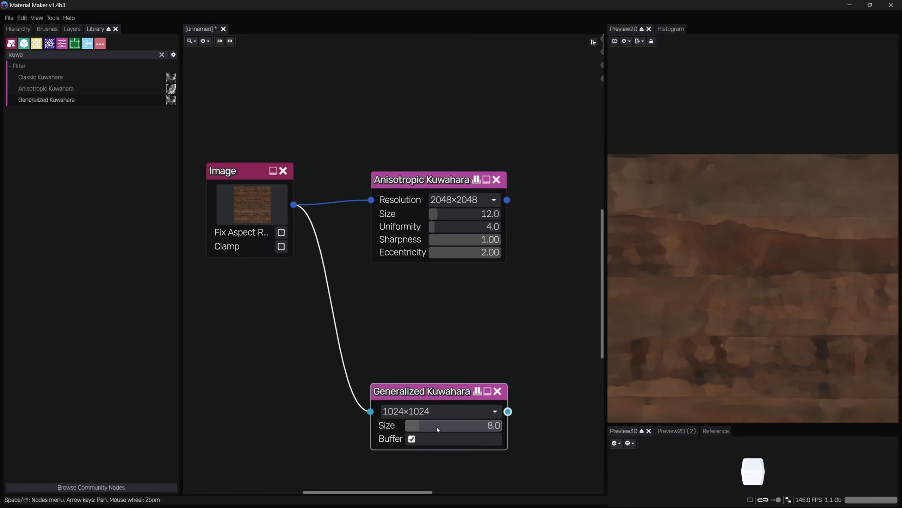
left_click(439, 411)
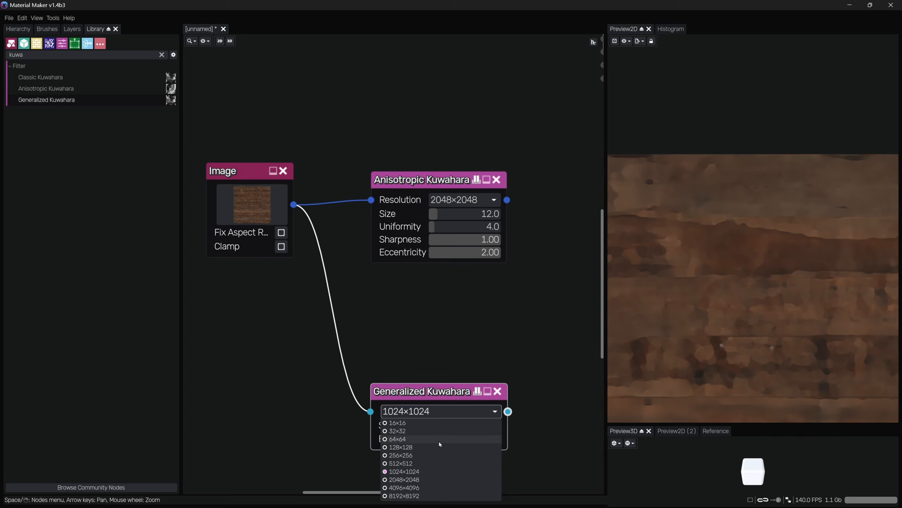
left_click(411, 480)
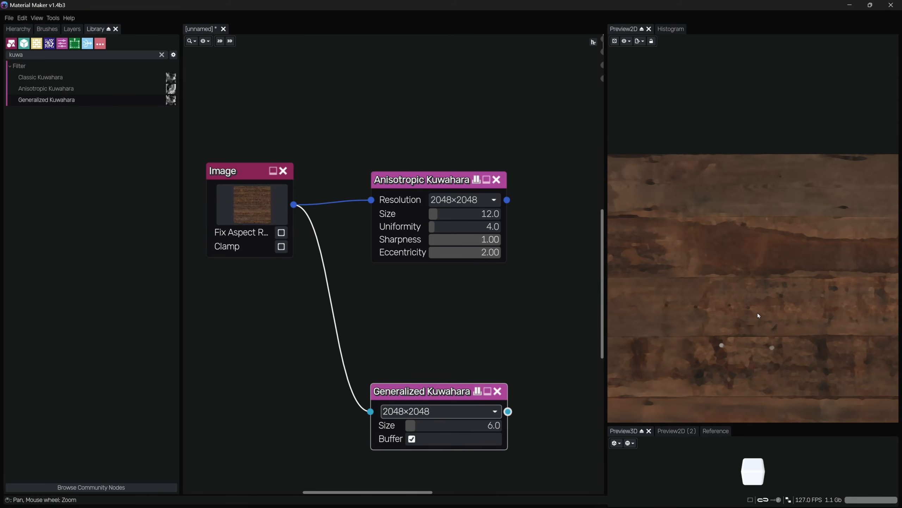
scroll(773, 191, "up", 3)
scroll(715, 217, "up", 3)
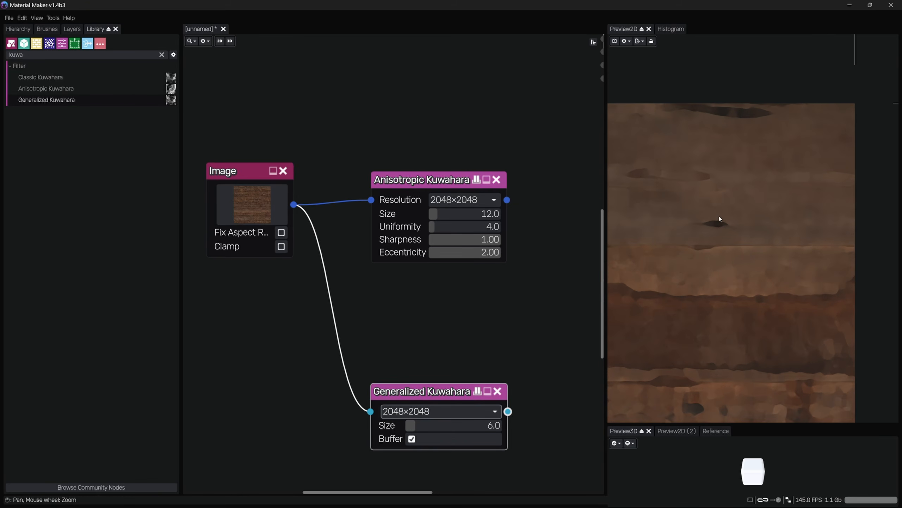
scroll(727, 261, "up", 3)
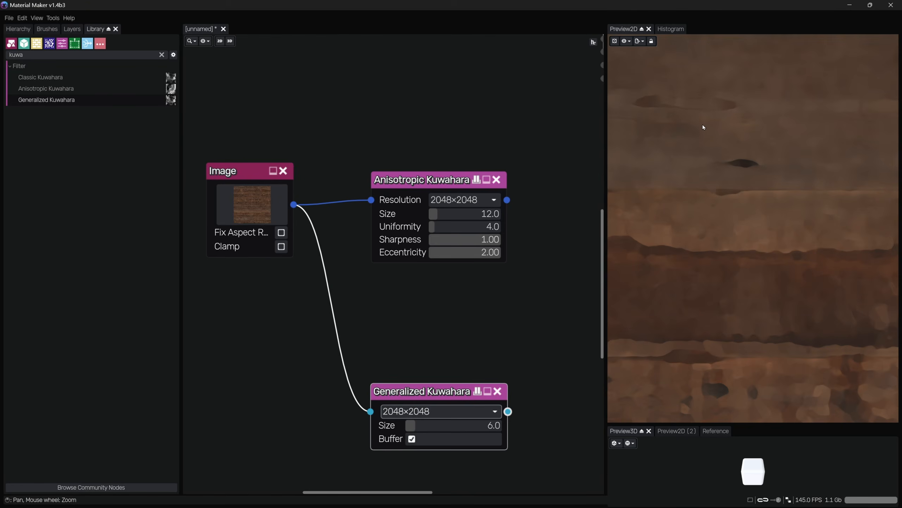
scroll(663, 218, "down", 5)
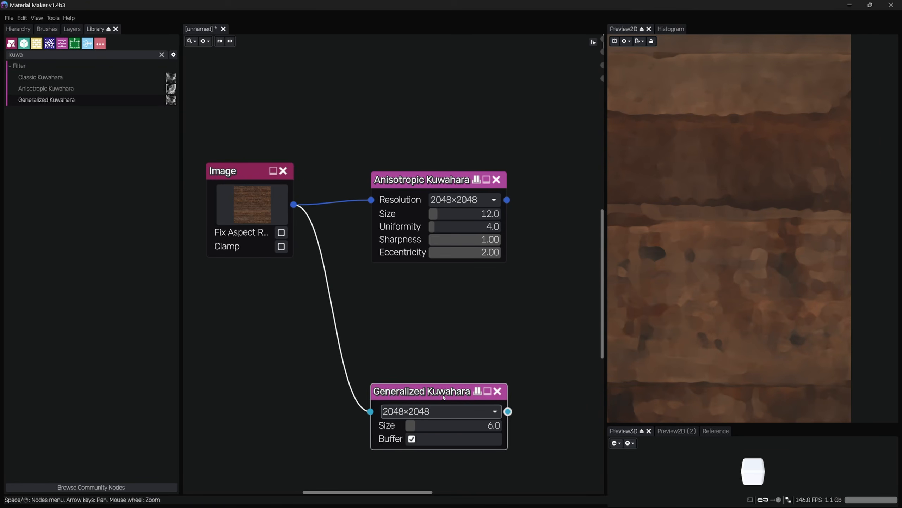
Move the Generalized Kuwahara node up, set its resolution to 4096×4096 and its size to 14
left_click_drag(443, 397, 445, 358)
left_click(438, 218)
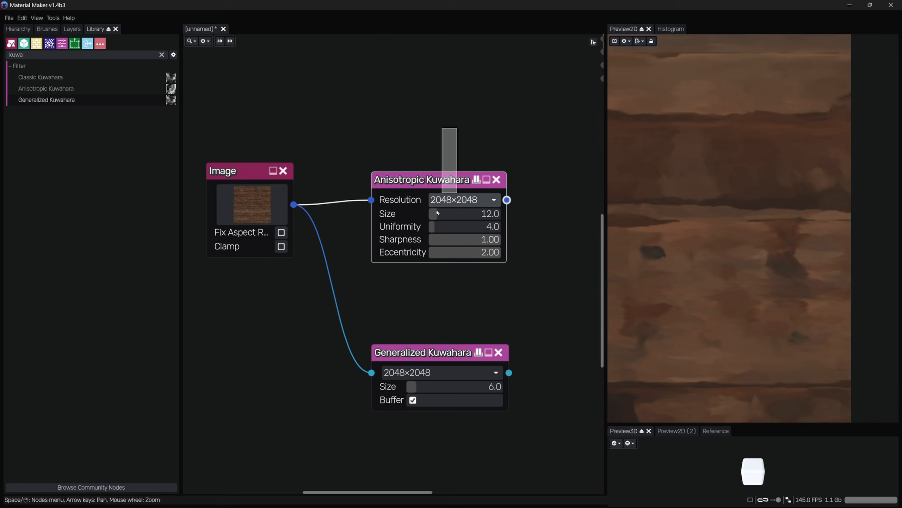
left_click(440, 376)
left_click(441, 376)
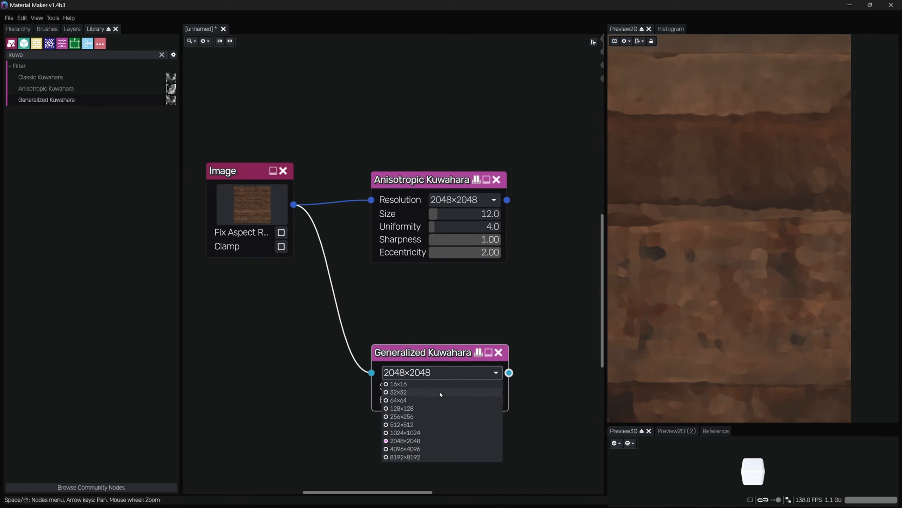
left_click(402, 450)
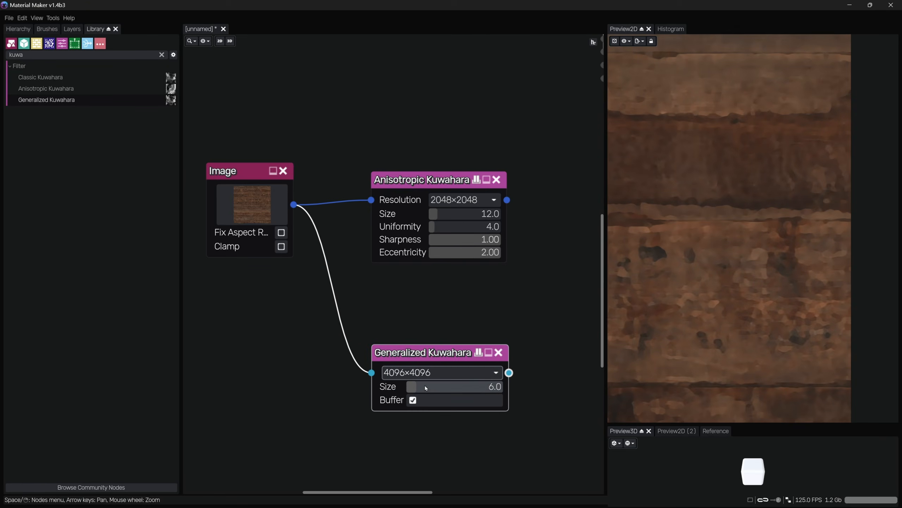
left_click_drag(424, 385, 444, 386)
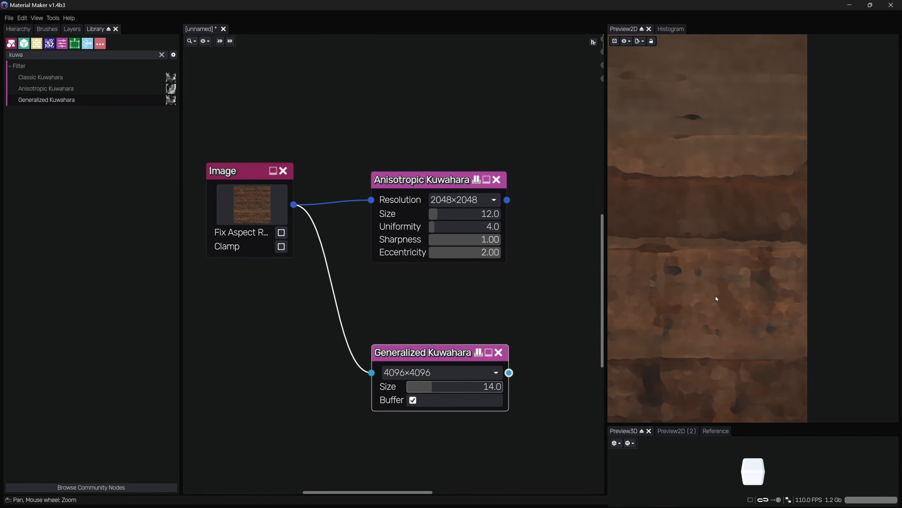
Delete the Generalized Kuwahara node
scroll(798, 281, "down", 2)
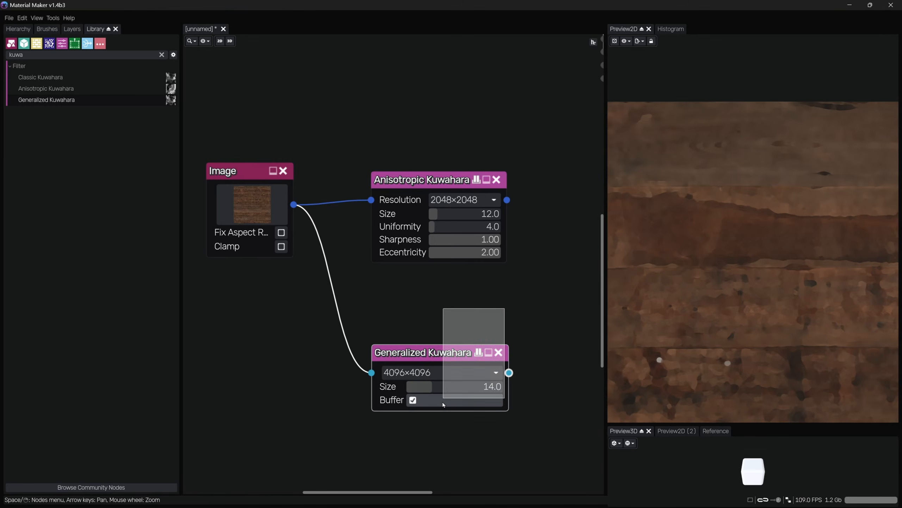
key("Delete")
left_click(420, 179)
middle_click_drag(398, 359, 451, 378)
middle_click_drag(397, 164, 438, 161)
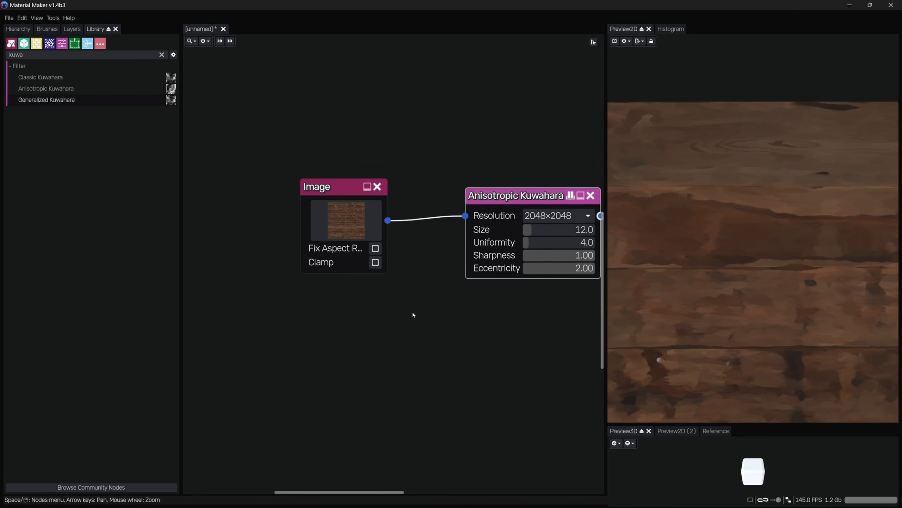
Search the node library for pixel and add a Pixelize node below the Anisotropic Kuwahara node
right_click(413, 312)
left_click(245, 257)
left_click(86, 55)
type("pixel")
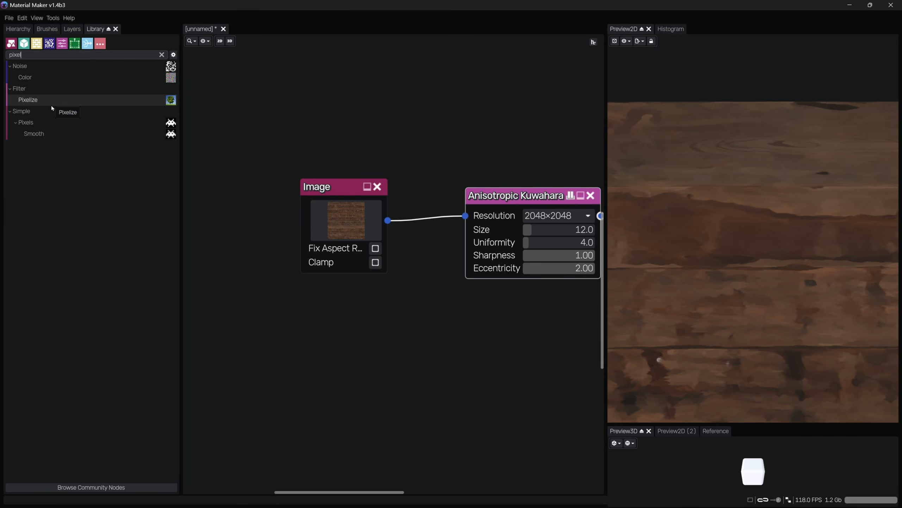
left_click_drag(35, 104, 399, 334)
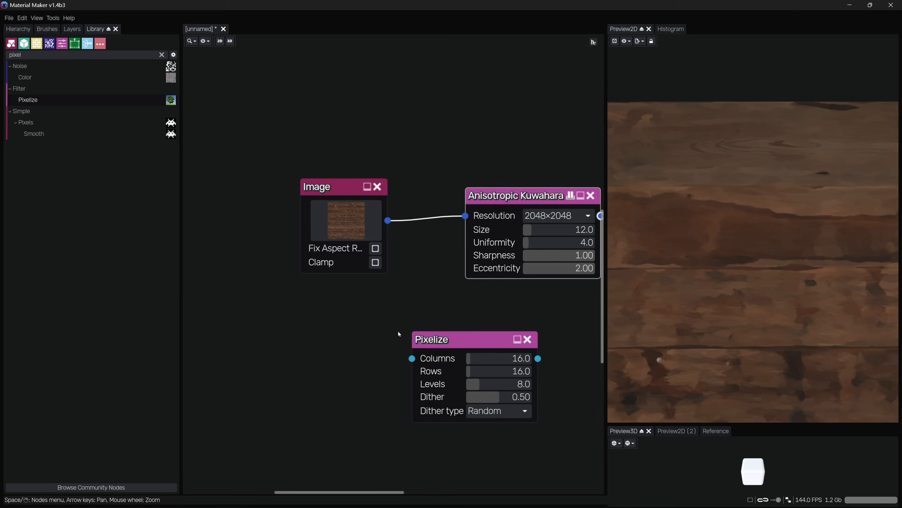
Connect the Image node's output to the Pixelize node's input and select Pixelize for preview
middle_click_drag(422, 330, 371, 324)
left_click_drag(337, 215, 366, 361)
left_click(320, 227)
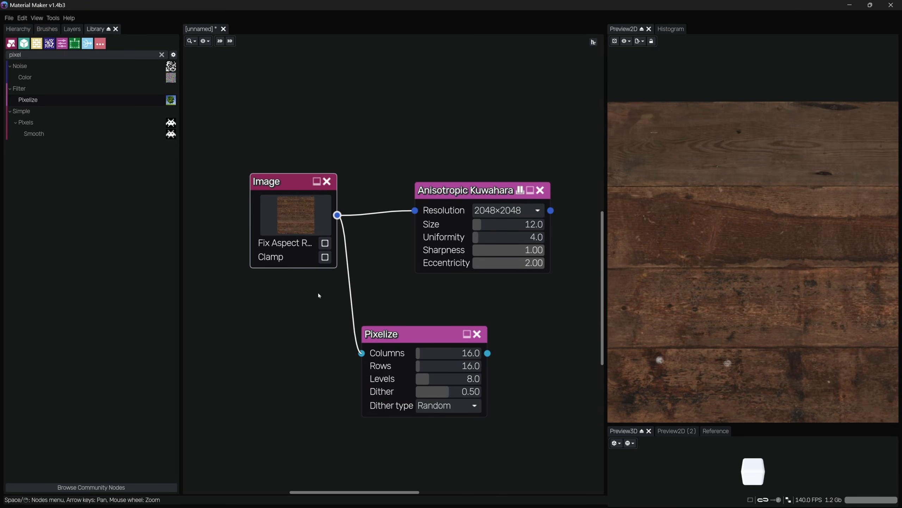
left_click(461, 337)
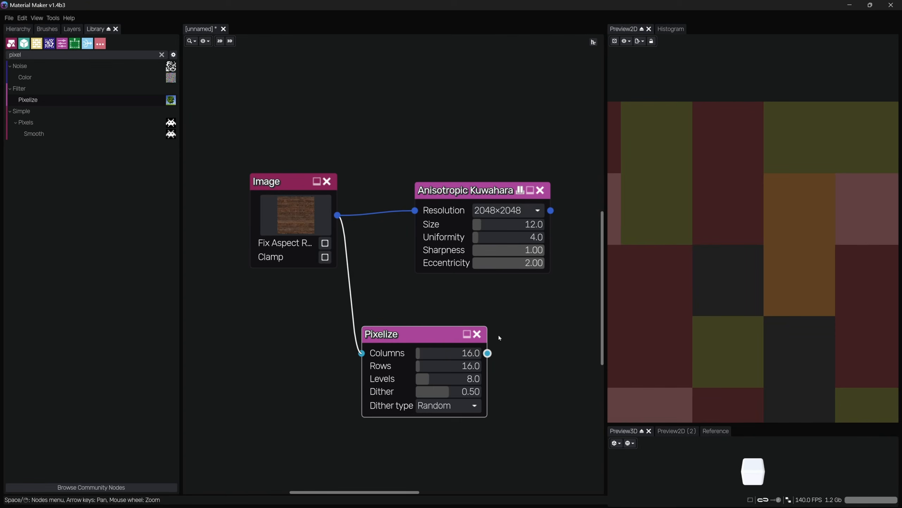
Set the Pixelize node's columns and rows to 64
scroll(739, 268, "down", 3)
middle_click_drag(524, 332, 475, 299)
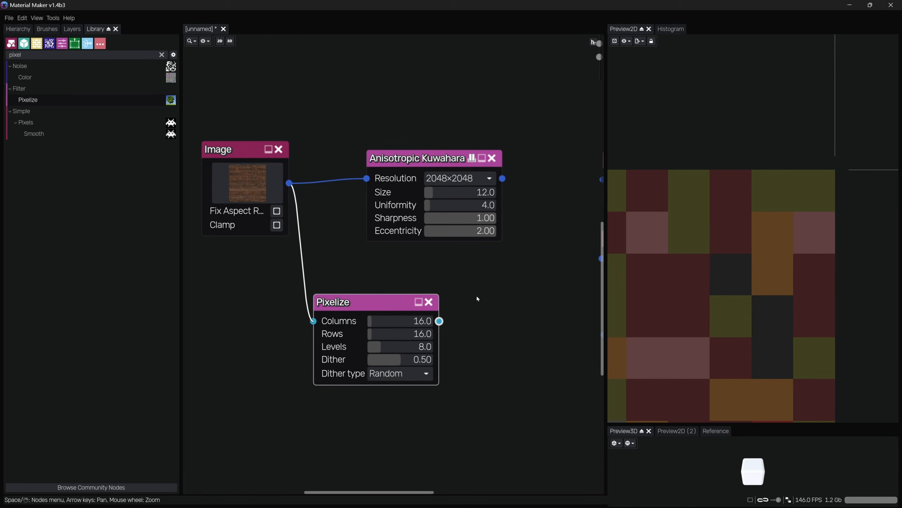
left_click(391, 323)
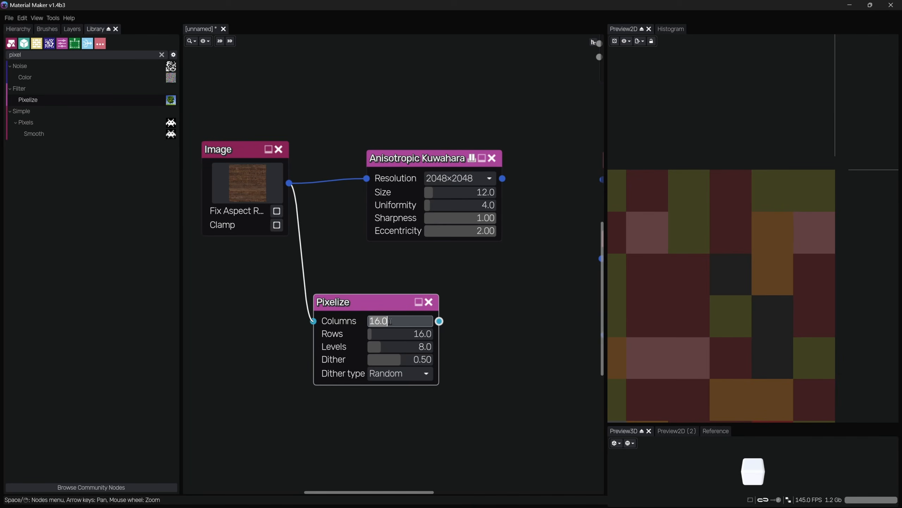
type("64")
left_click(402, 332)
type("6")
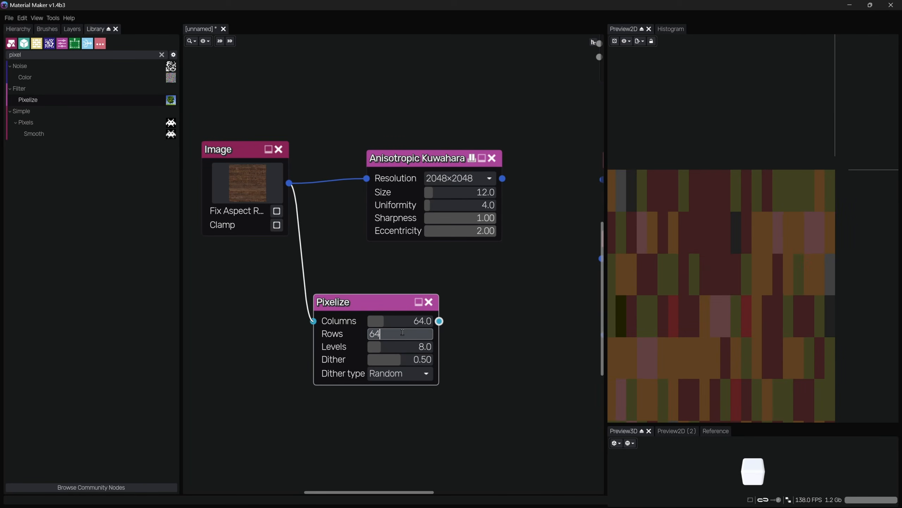
type("4")
key("Return")
Set the Pixelize node's levels to 32 and choose Random as the dither type
left_click_drag(408, 345, 467, 357)
left_click(408, 373)
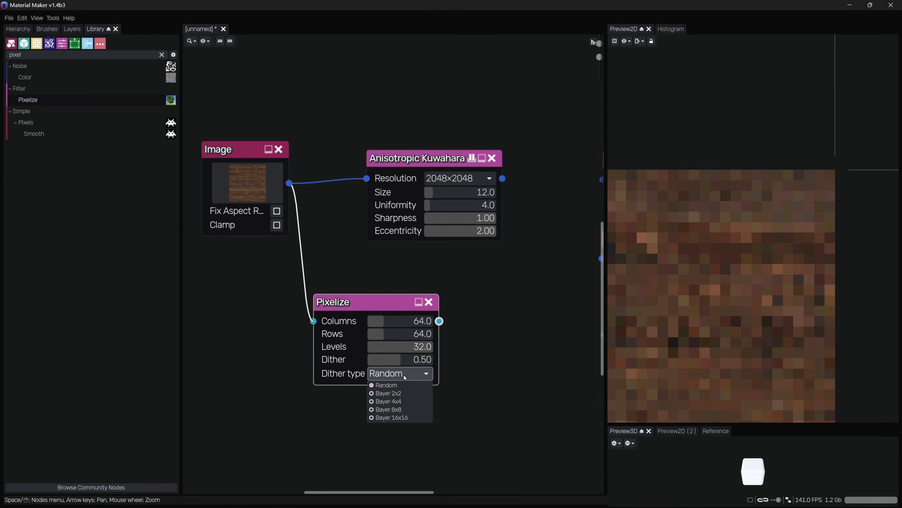
left_click(391, 378)
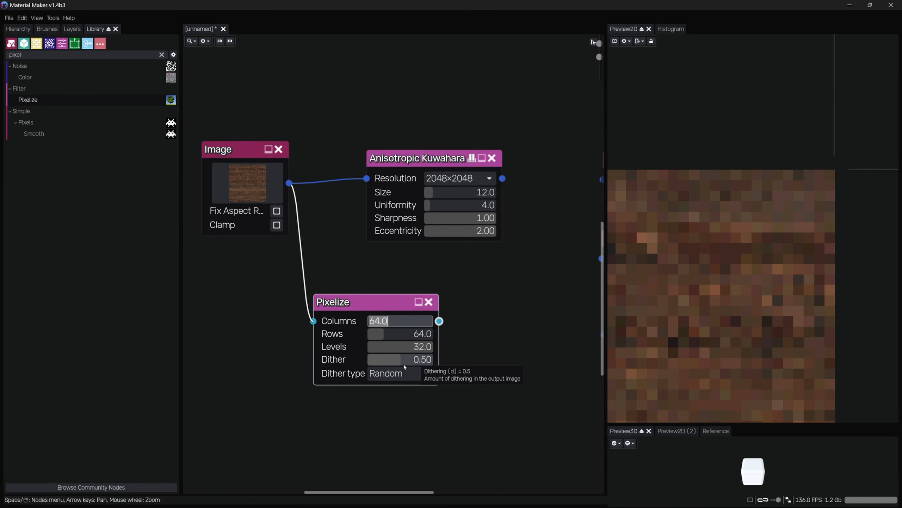
mouse_move(407, 345)
left_mouse_down()
mouse_move(326, 352)
mouse_move(417, 346)
left_mouse_up()
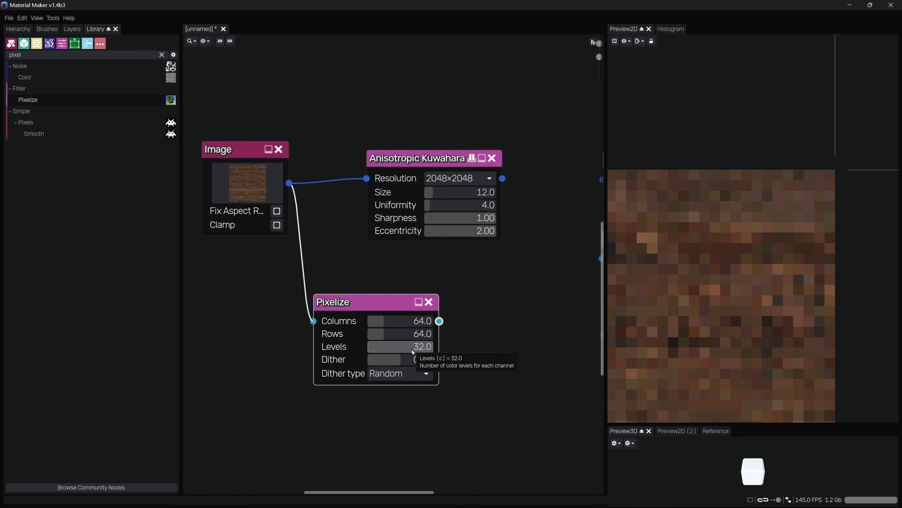
Set the Pixelize node's columns and rows to 256
left_click(399, 321)
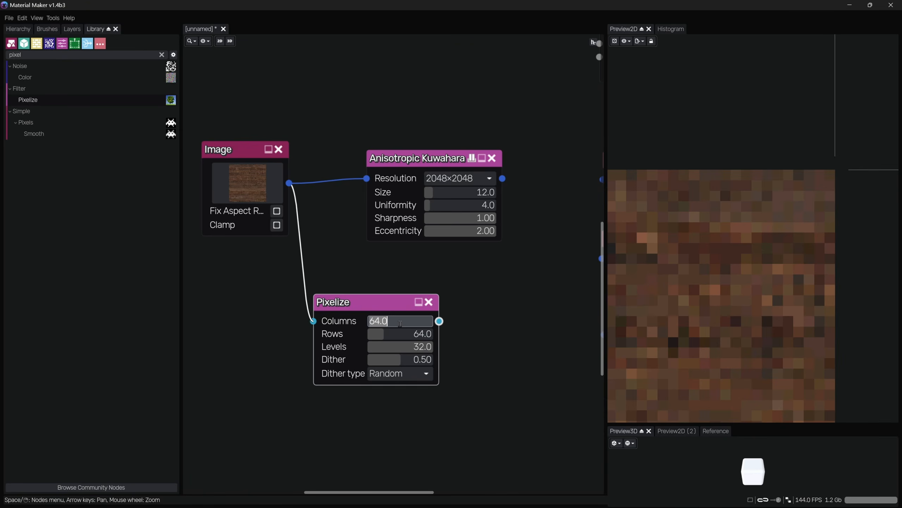
type("25")
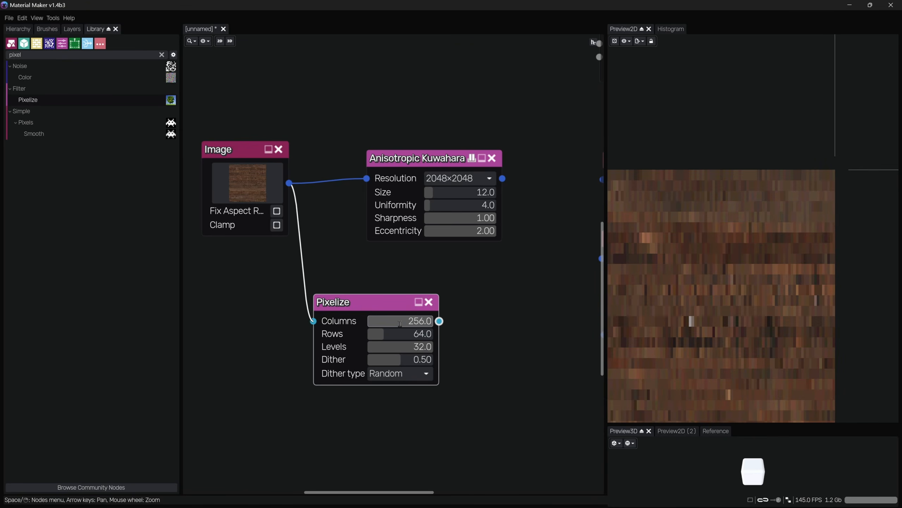
left_click(403, 334)
type("25")
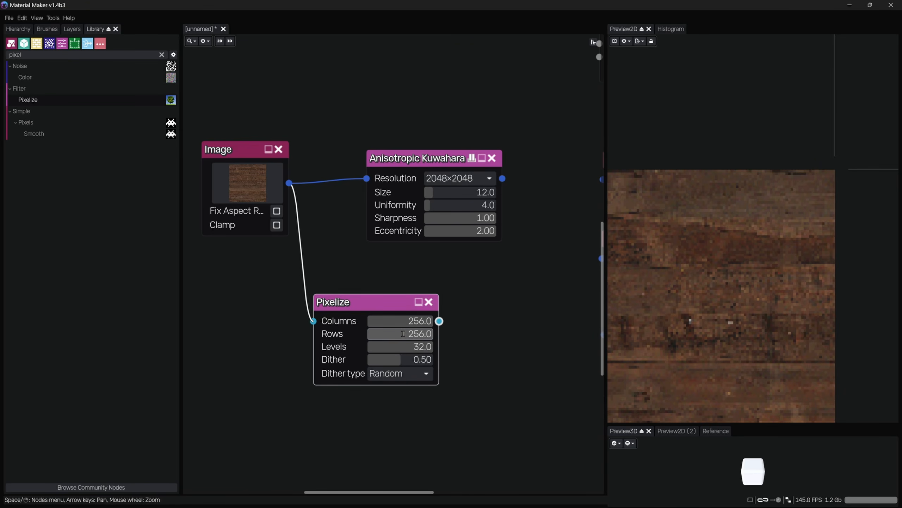
key("Return")
scroll(749, 303, "down", 3)
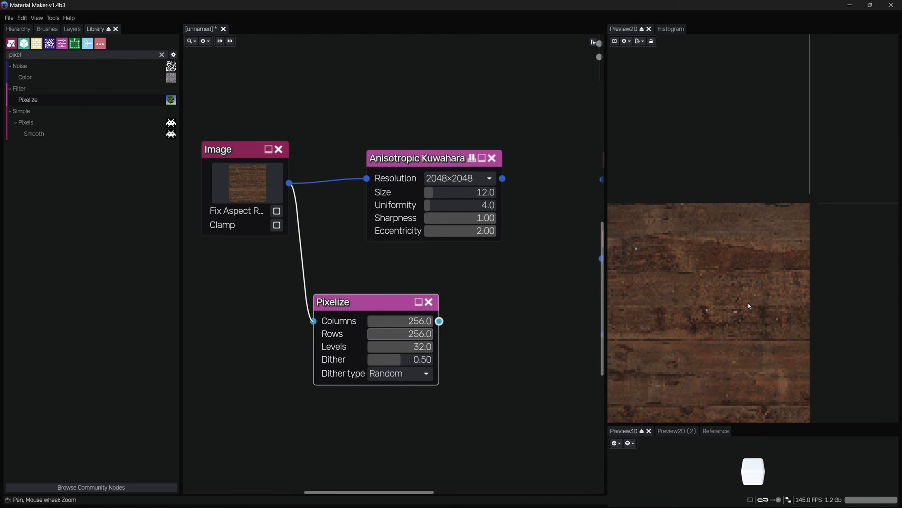
Set the Pixelize node's columns and rows to 512
middle_click_drag(742, 303, 761, 256)
middle_click_drag(665, 245, 782, 228)
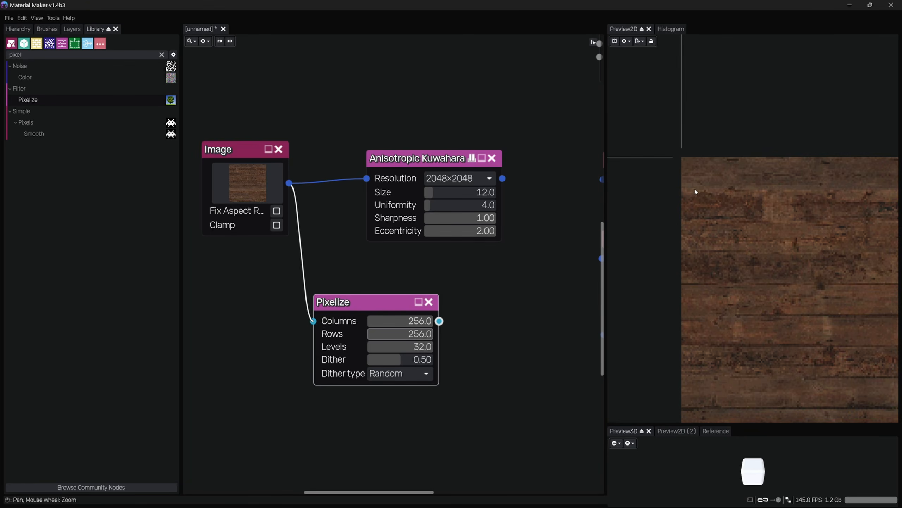
scroll(705, 185, "up", 4)
scroll(727, 175, "up", 3)
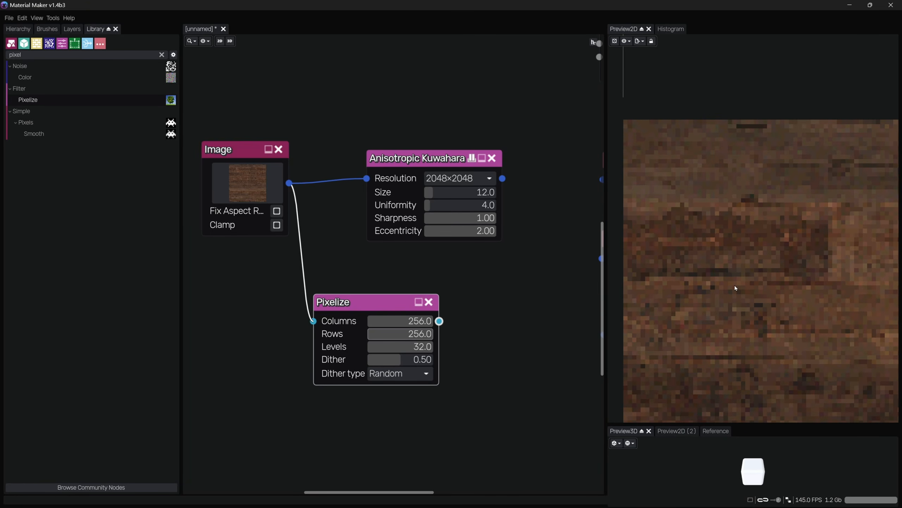
left_click(405, 321)
type("52")
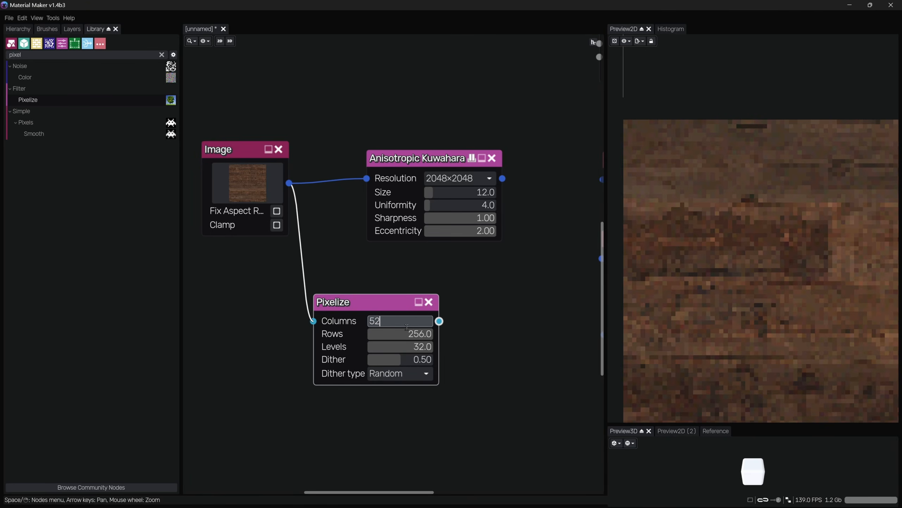
left_click(415, 335)
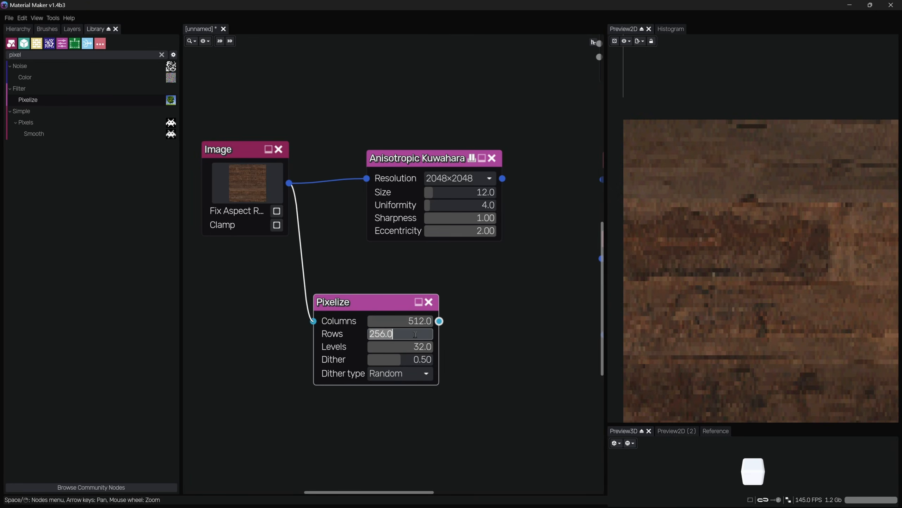
type("512")
key("Return")
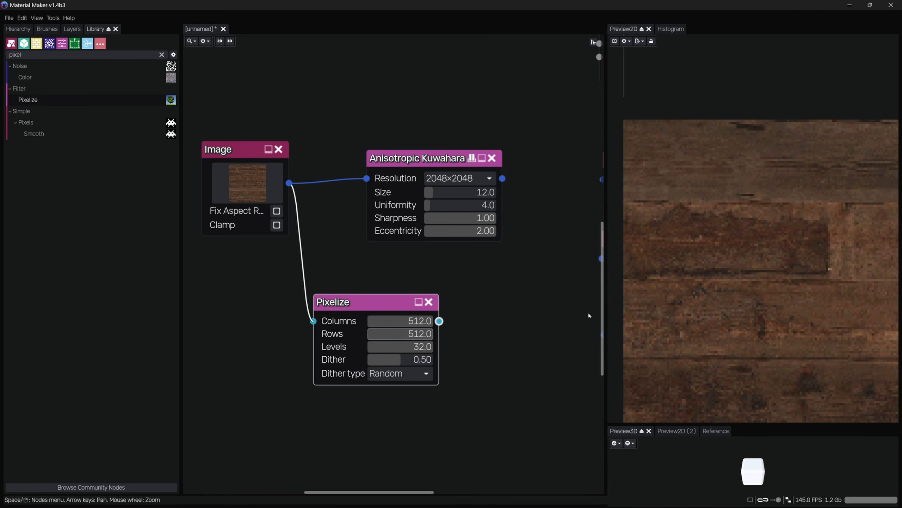
Lower the Pixelize node's levels to about 19
middle_click_drag(517, 304, 502, 304)
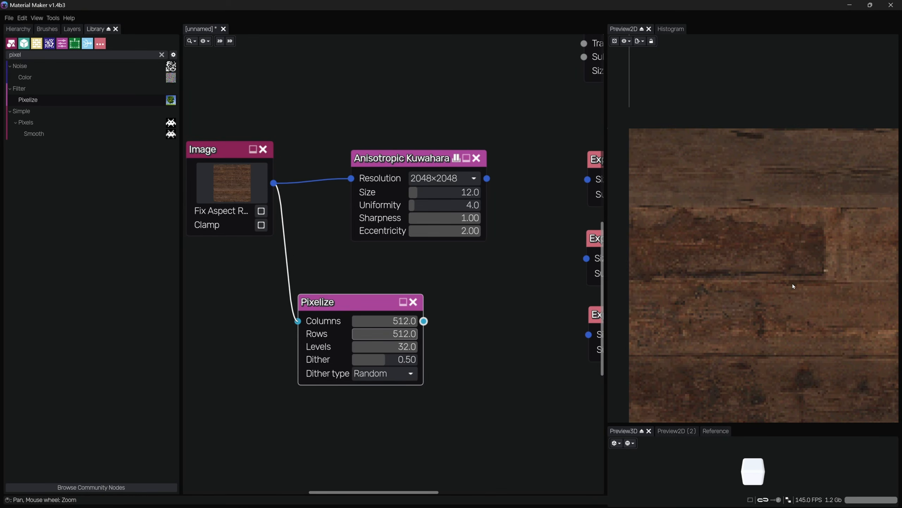
scroll(818, 272, "down", 6)
scroll(765, 254, "up", 4)
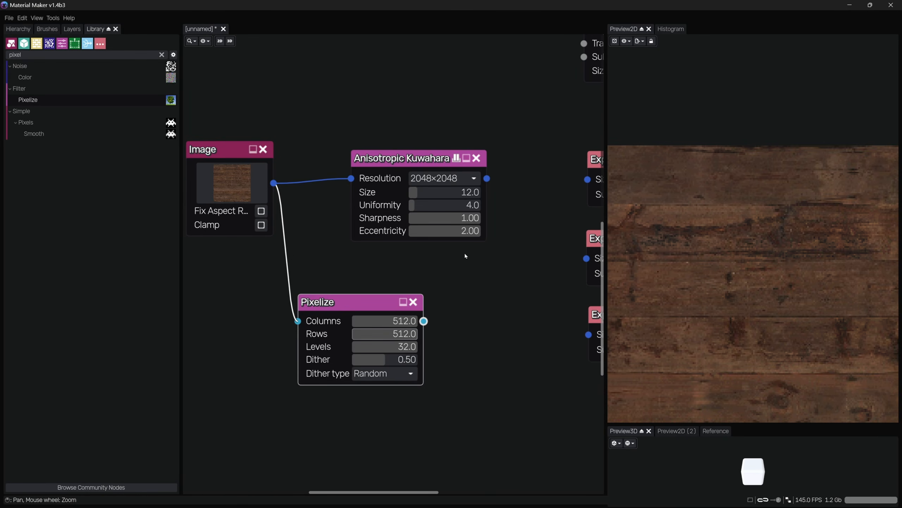
scroll(788, 248, "up", 2)
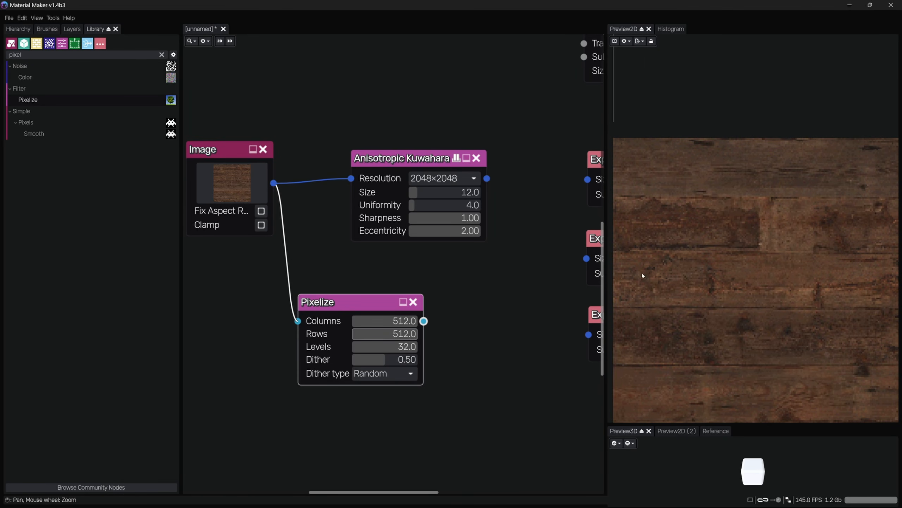
left_click_drag(407, 346, 372, 348)
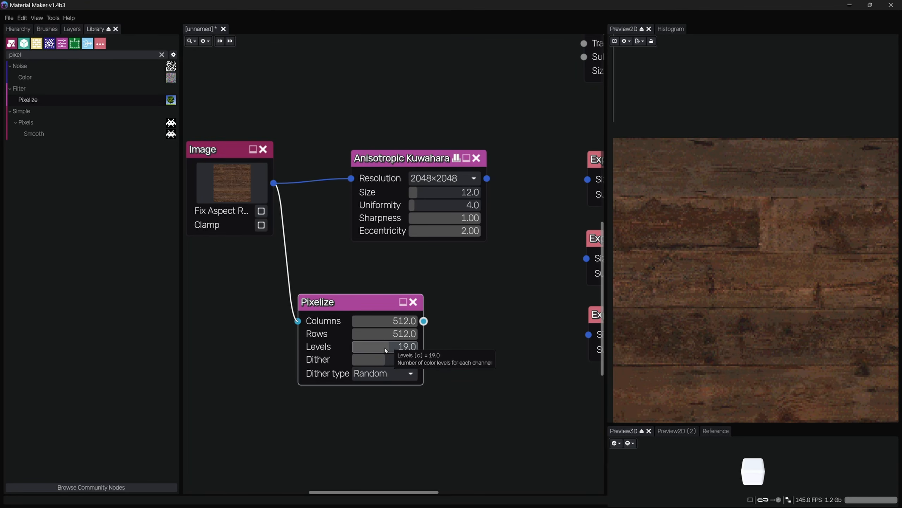
Try feeding the Pixelize output into the Anisotropic Kuwahara input and previewing the Kuwahara result, then remove that link
middle_click_drag(800, 252, 766, 244)
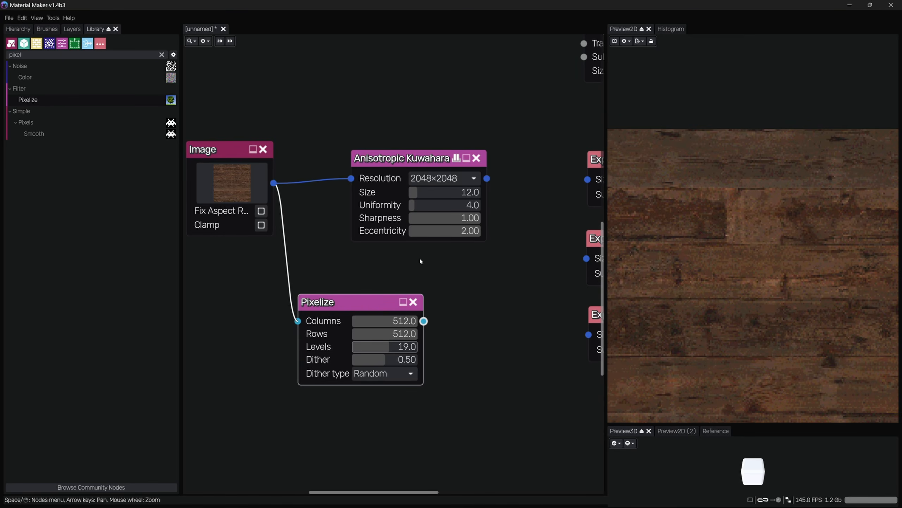
middle_click_drag(426, 271, 406, 272)
left_click_drag(402, 321, 330, 179)
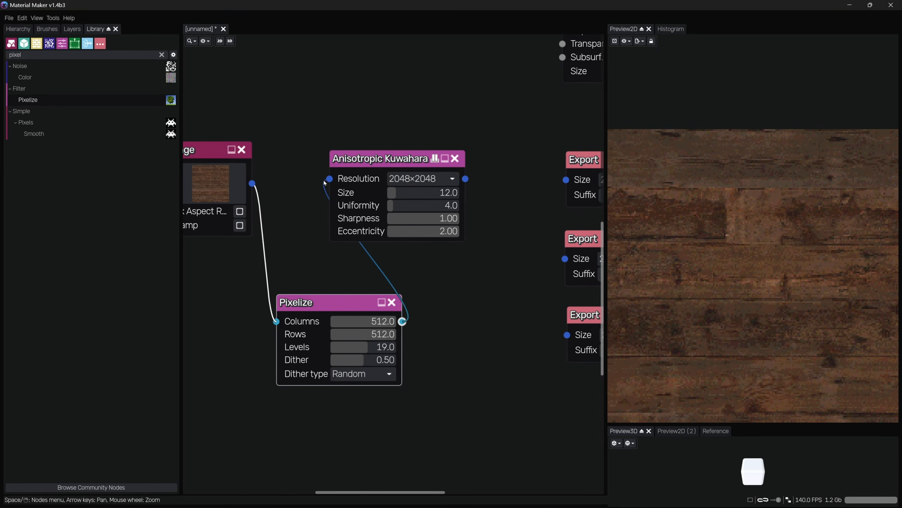
left_click(399, 202)
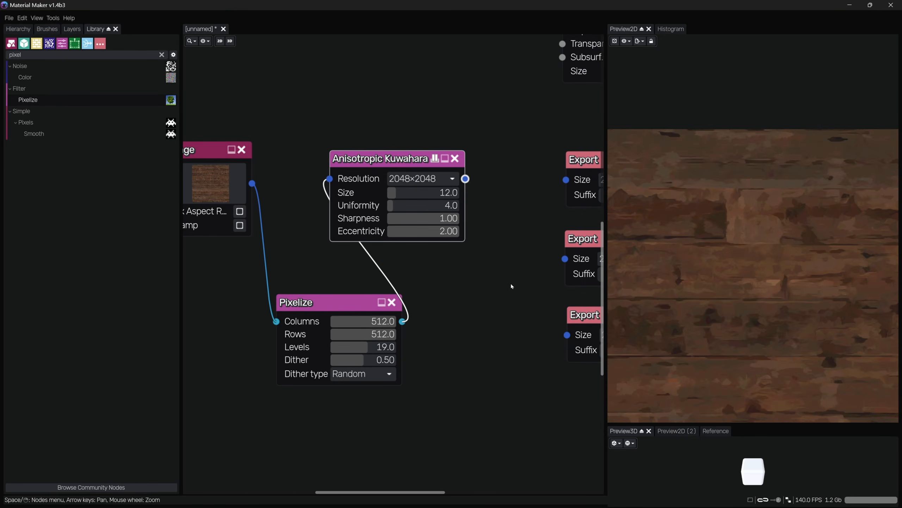
scroll(795, 207, "up", 6)
middle_click_drag(797, 198, 640, 287)
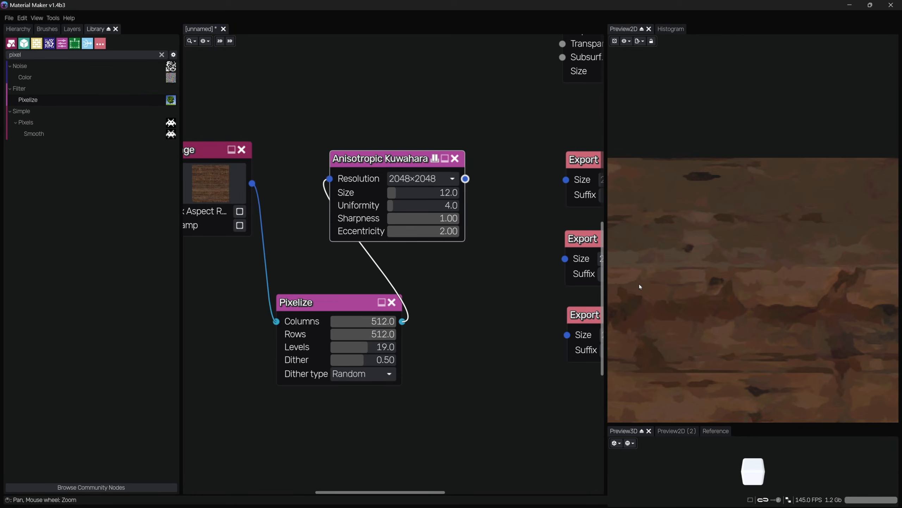
middle_click_drag(825, 312, 736, 246)
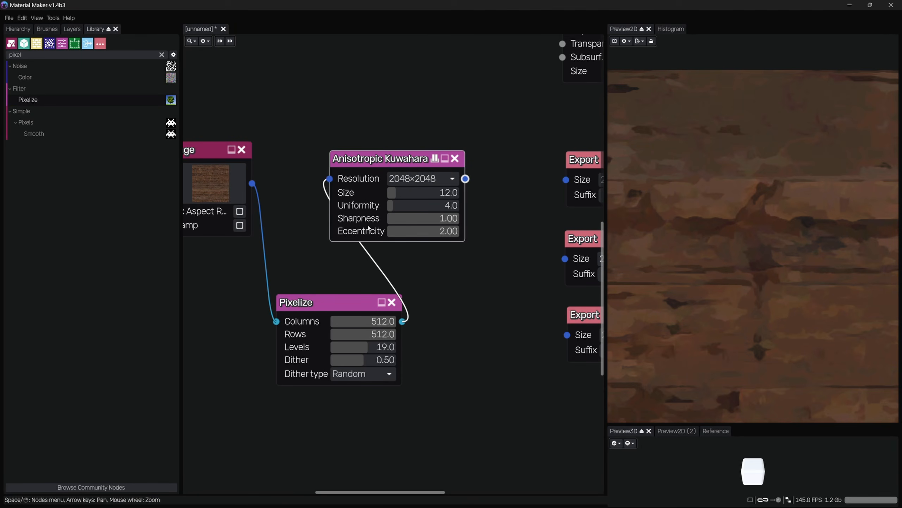
left_click_drag(332, 181, 389, 287)
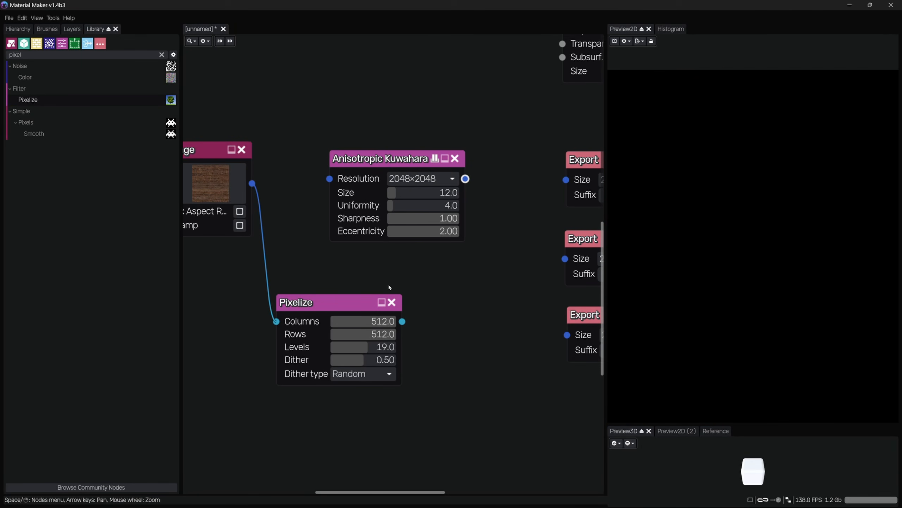
Chain Image into Anisotropic Kuwahara and Kuwahara into Pixelize, and select Pixelize for preview
left_click_drag(279, 321, 330, 178)
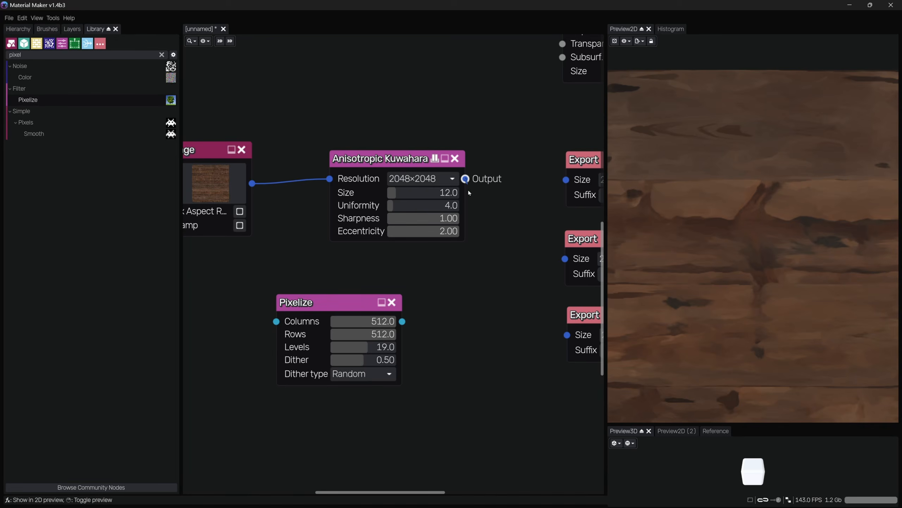
left_click_drag(465, 178, 277, 320)
left_click(355, 306)
Set the Pixelize node's levels back to 32
scroll(784, 261, "down", 5)
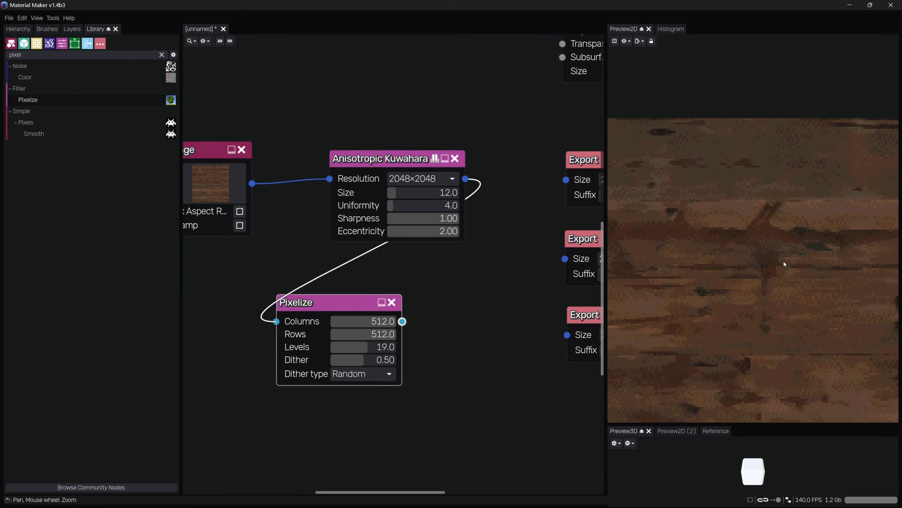
scroll(784, 264, "down", 1)
middle_click_drag(784, 264, 729, 242)
scroll(737, 230, "down", 4)
scroll(729, 239, "down", 5)
scroll(800, 234, "down", 4)
scroll(819, 198, "up", 11)
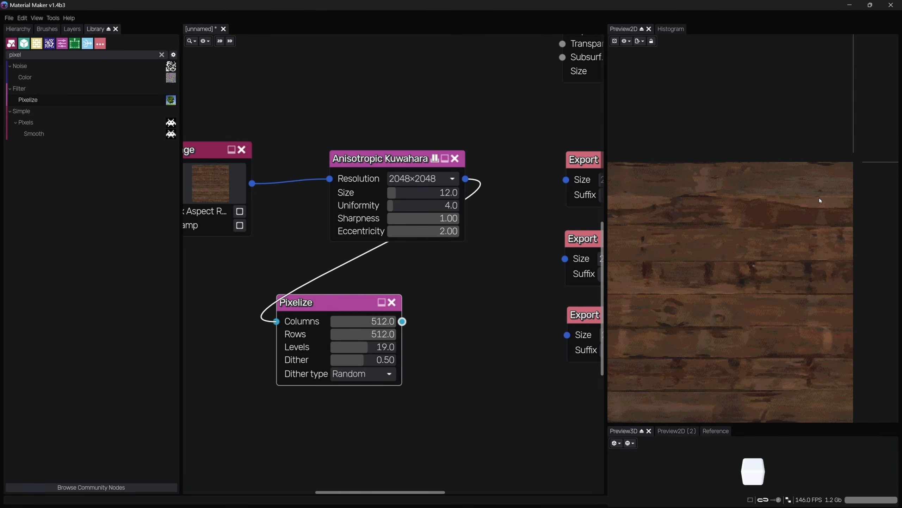
scroll(819, 198, "up", 4)
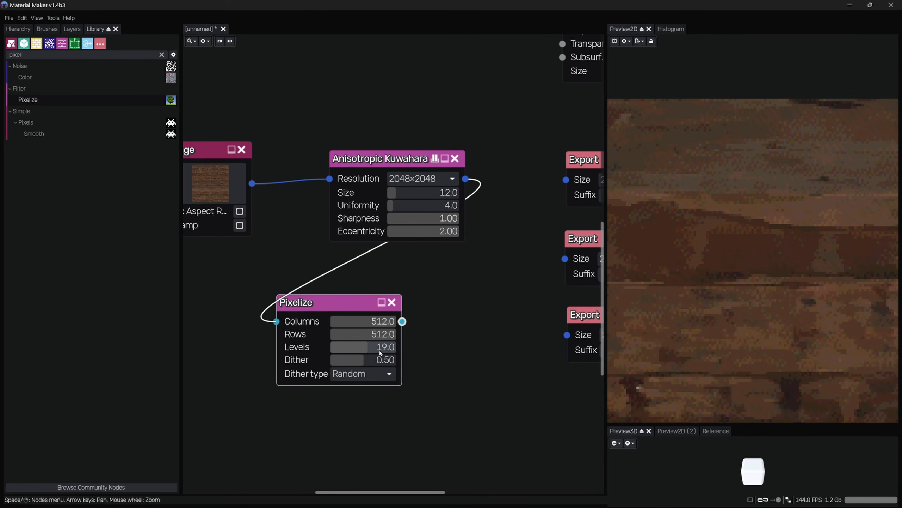
left_click_drag(369, 347, 437, 428)
Set the Anisotropic Kuwahara resolution to 4096×4096
left_click(431, 179)
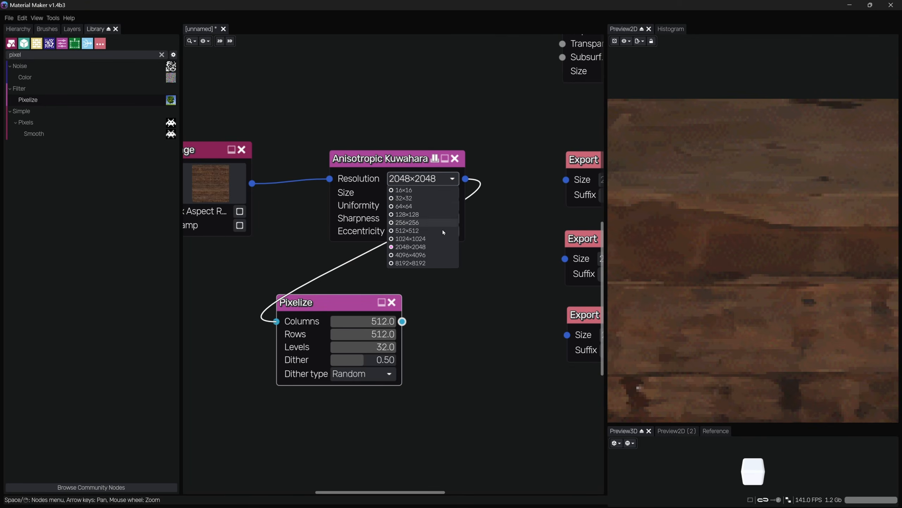
left_click(434, 255)
scroll(710, 306, "down", 4)
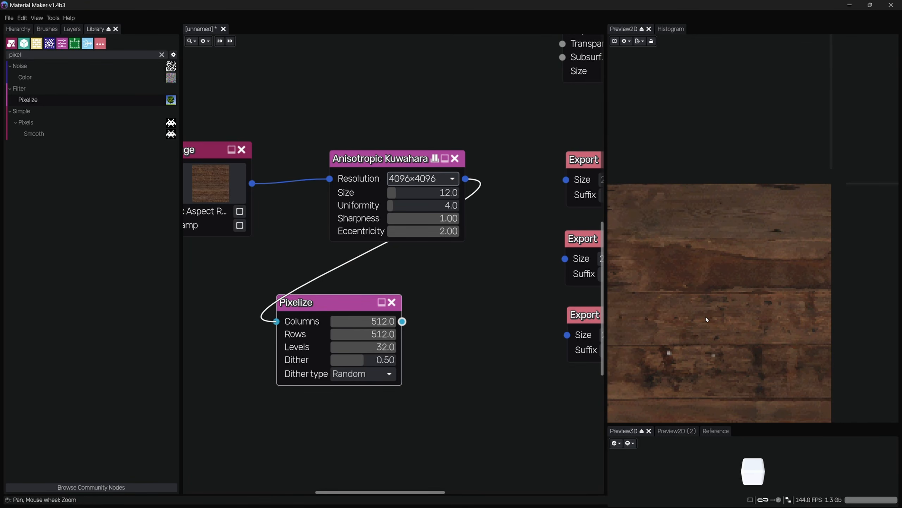
middle_click_drag(706, 316, 769, 247)
scroll(760, 253, "down", 5)
middle_click_drag(801, 276, 857, 292)
scroll(713, 231, "up", 8)
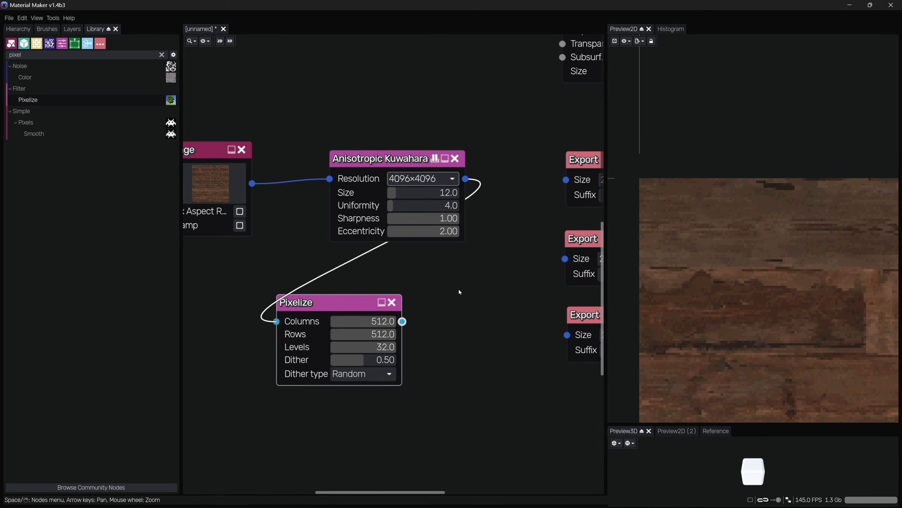
Set the Pixelize node's columns and rows to 256
left_click(380, 321)
type("256")
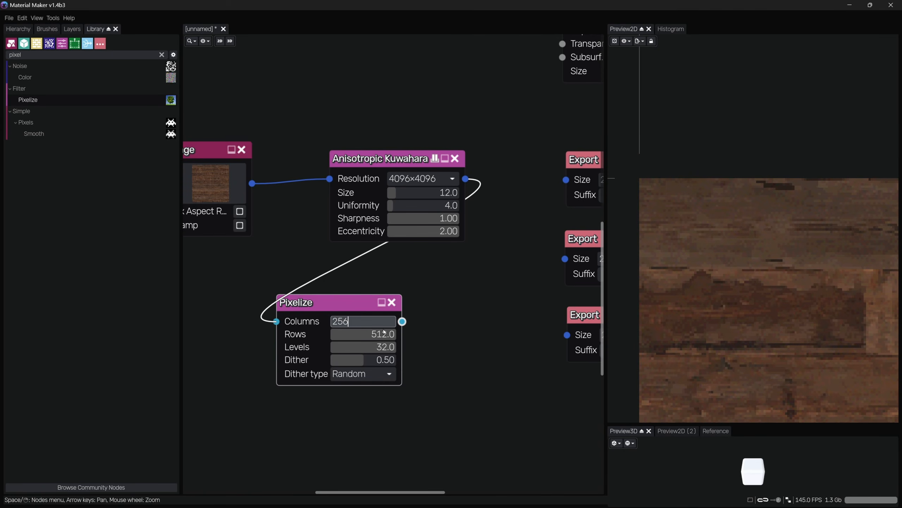
left_click(382, 332)
type("256")
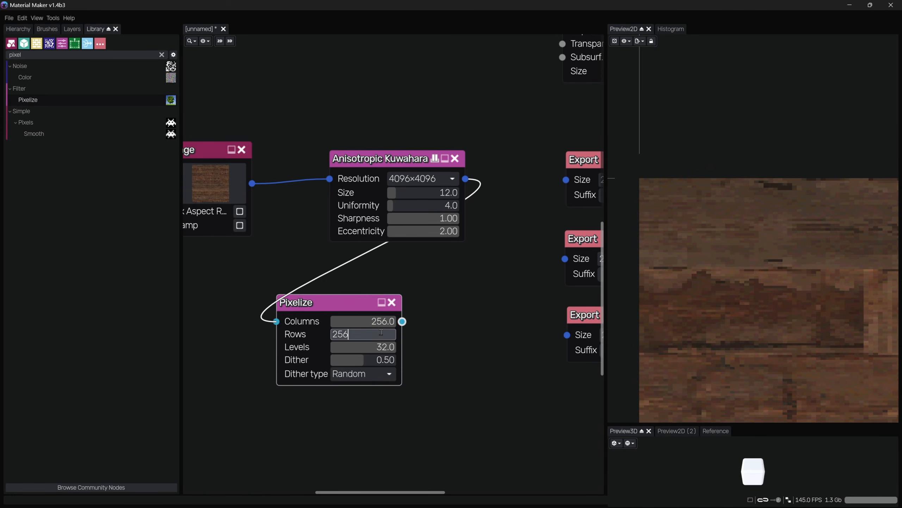
key("Return")
Raise the Anisotropic Kuwahara size to 28
middle_click_drag(739, 278, 771, 238)
scroll(808, 336, "down", 6)
scroll(752, 226, "down", 4)
middle_click_drag(832, 261, 788, 243)
scroll(757, 223, "down", 2)
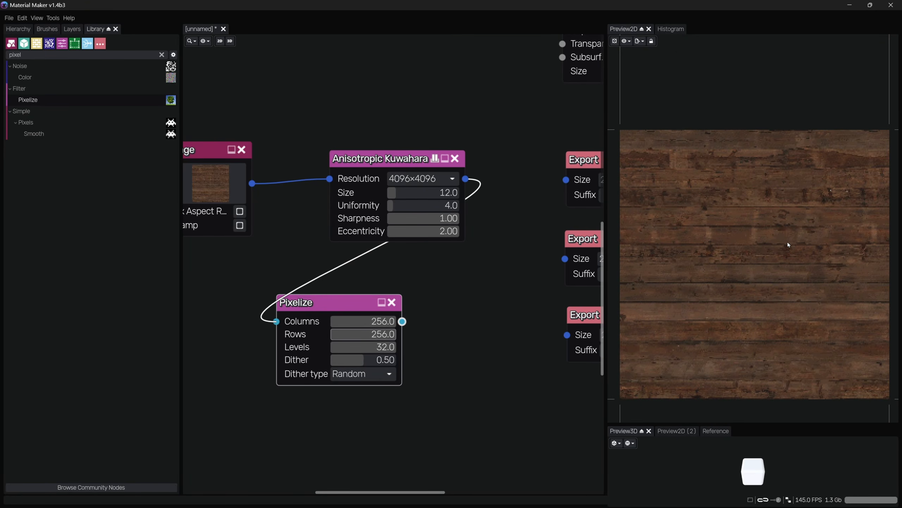
scroll(871, 137, "up", 8)
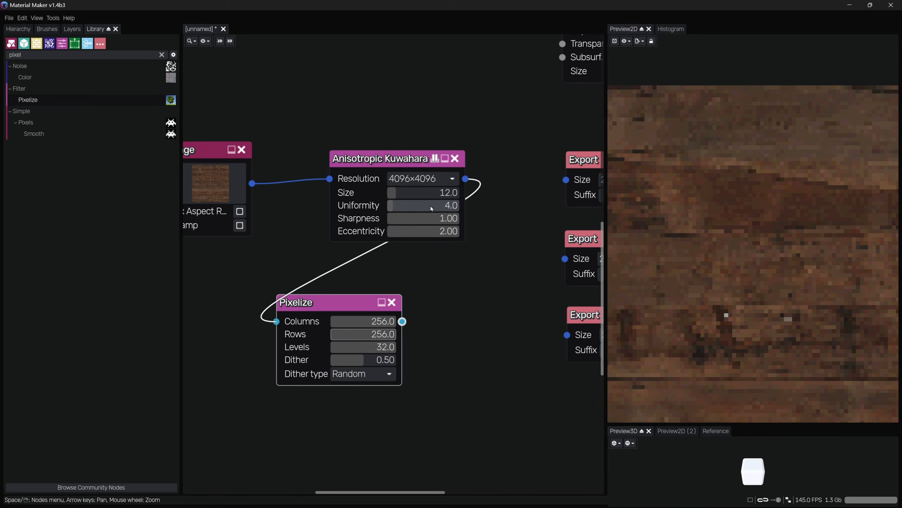
left_click_drag(423, 196, 428, 197)
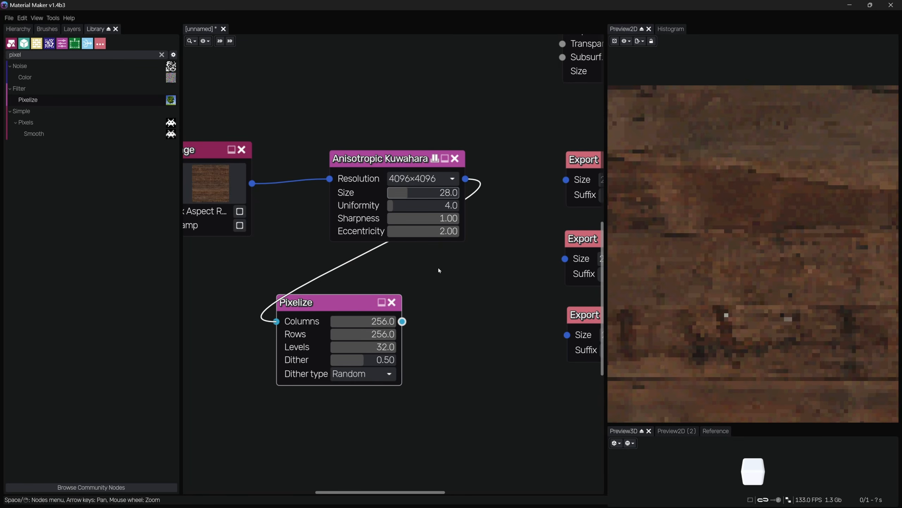
Set the Anisotropic Kuwahara resolution to 1024×1024
scroll(698, 258, "down", 7)
middle_click_drag(792, 268, 776, 192)
scroll(775, 196, "down", 4)
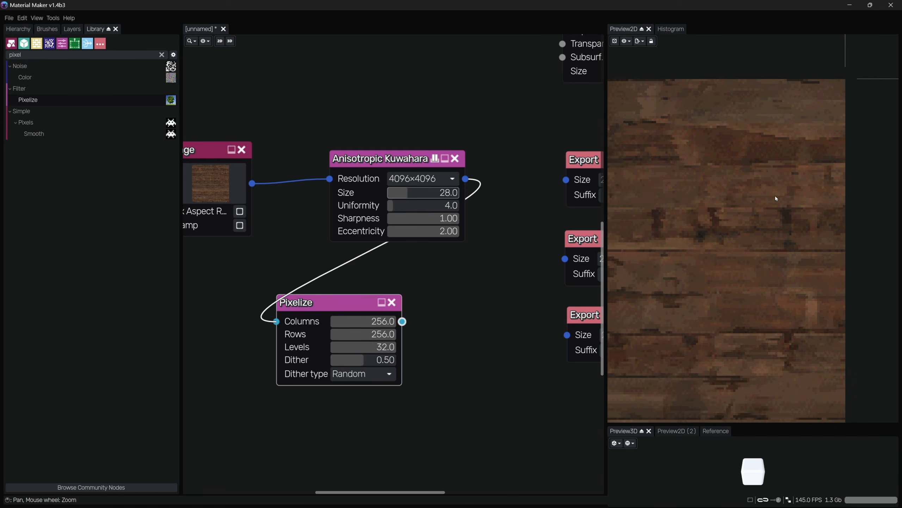
scroll(775, 198, "down", 1)
left_click(422, 178)
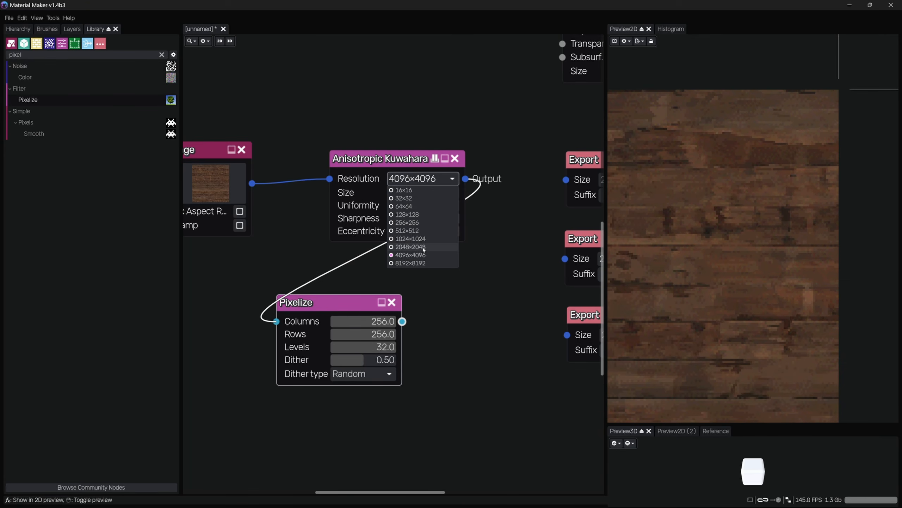
left_click(410, 238)
scroll(708, 281, "down", 2)
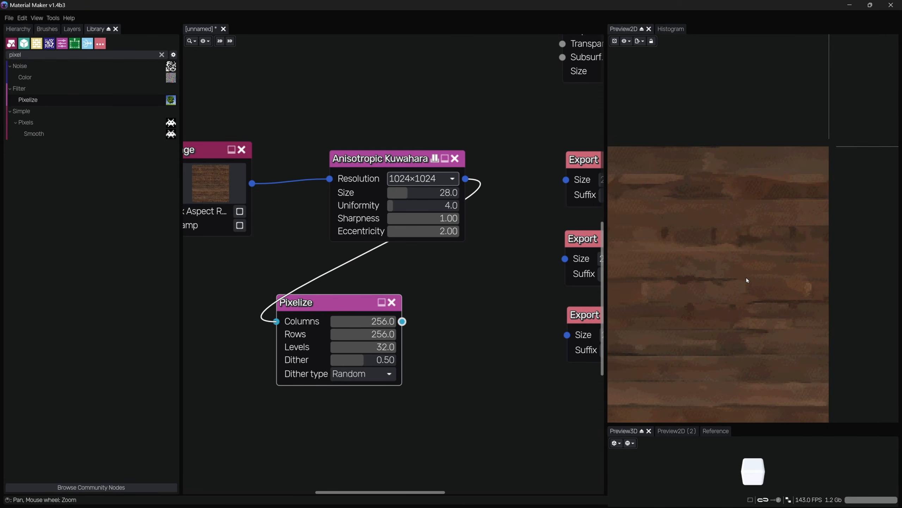
middle_click_drag(746, 277, 804, 260)
scroll(804, 261, "down", 4)
scroll(703, 274, "down", 3)
middle_click_drag(703, 275, 773, 243)
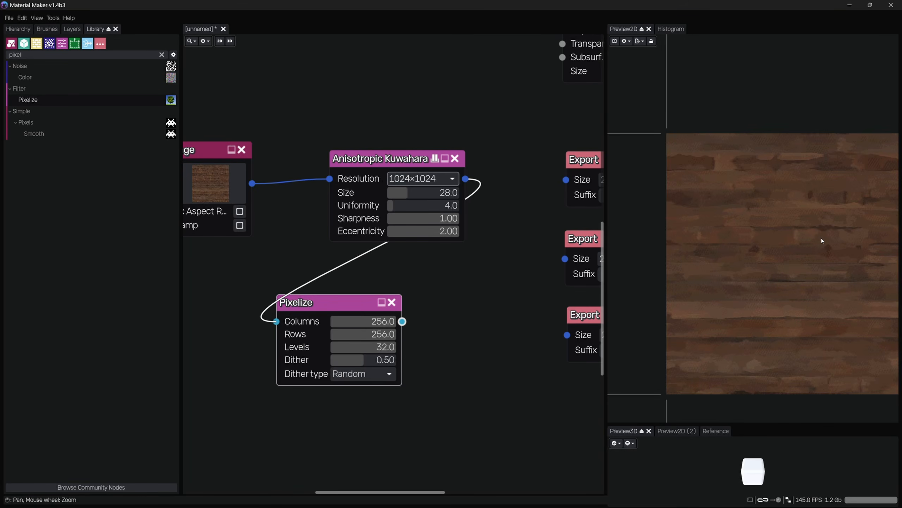
Set the Anisotropic Kuwahara resolution to 512×512
middle_click_drag(821, 238, 795, 237)
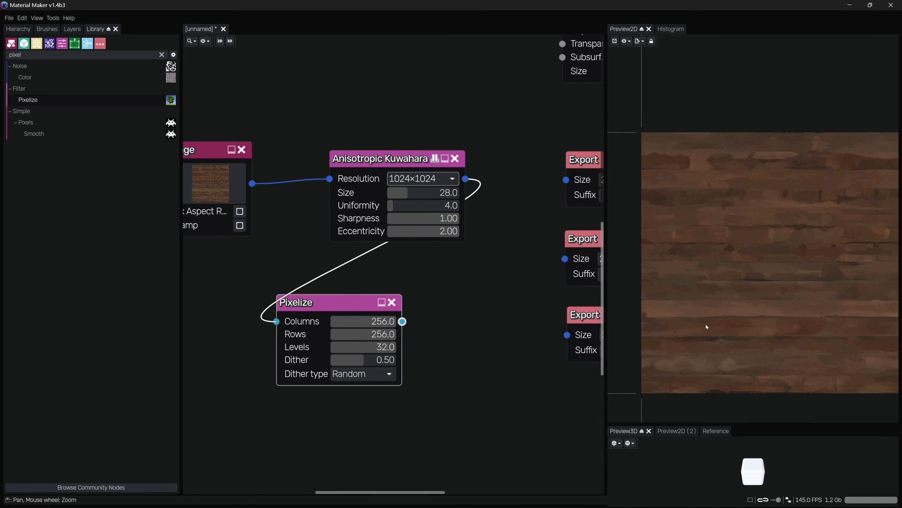
left_click(422, 179)
left_click(428, 231)
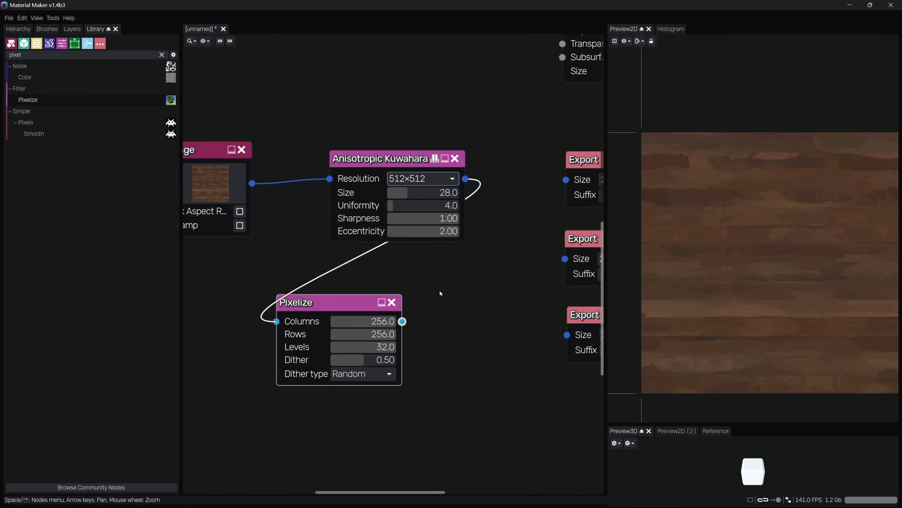
Lower the Anisotropic Kuwahara size to 11 and inspect the filtered texture in the 2D preview
middle_click_drag(782, 292, 769, 289)
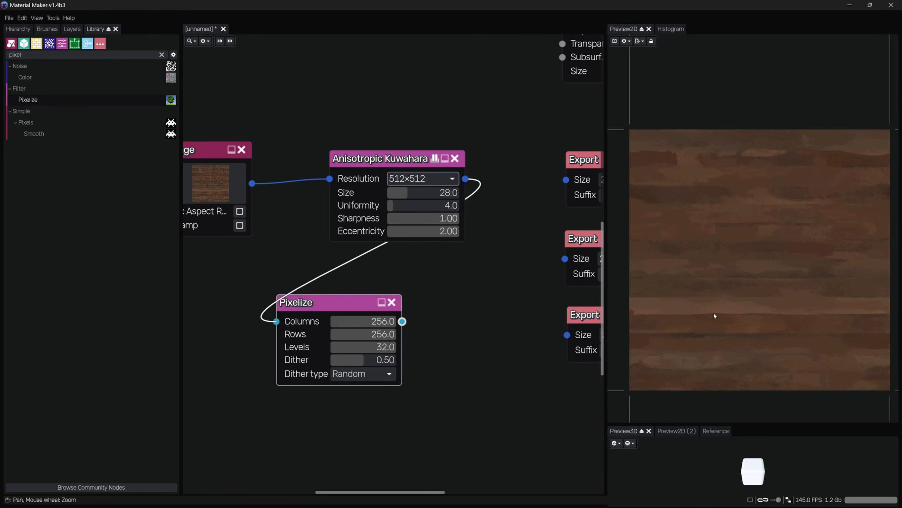
left_click_drag(428, 192, 416, 197)
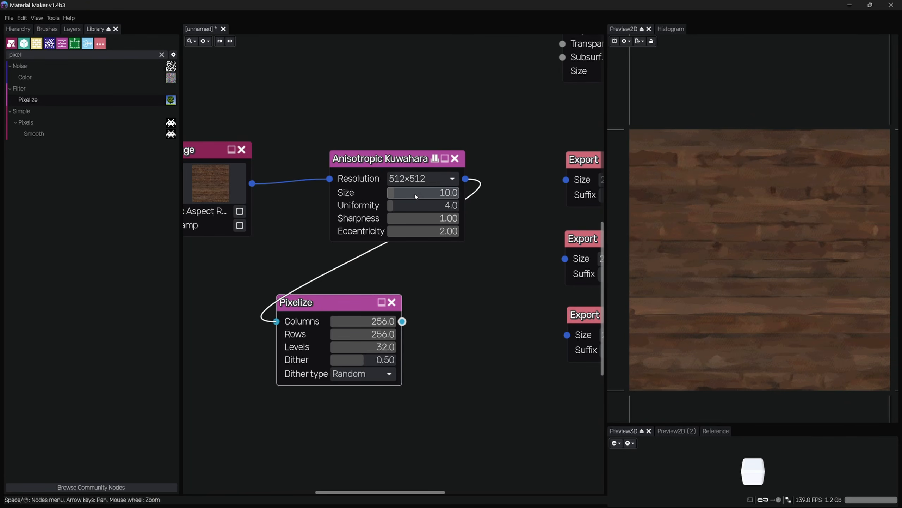
scroll(710, 166, "up", 5)
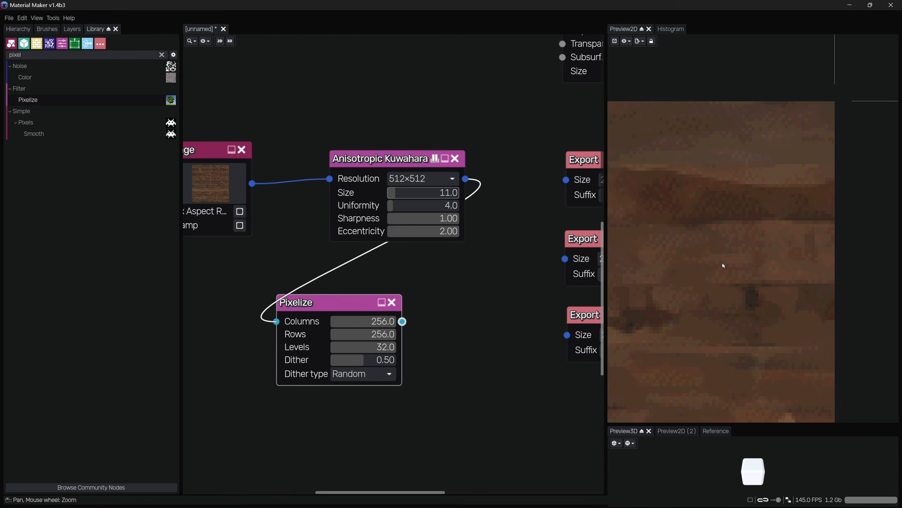
scroll(722, 263, "down", 4)
middle_click_drag(751, 235, 820, 178)
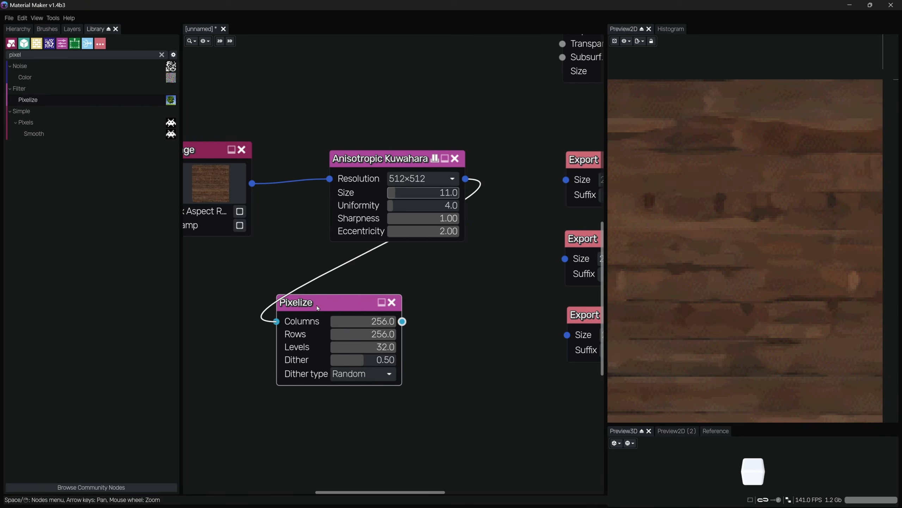
Feed the Image output directly into the Pixelize node and compare its preview with the Kuwahara result
left_click_drag(318, 304, 431, 283)
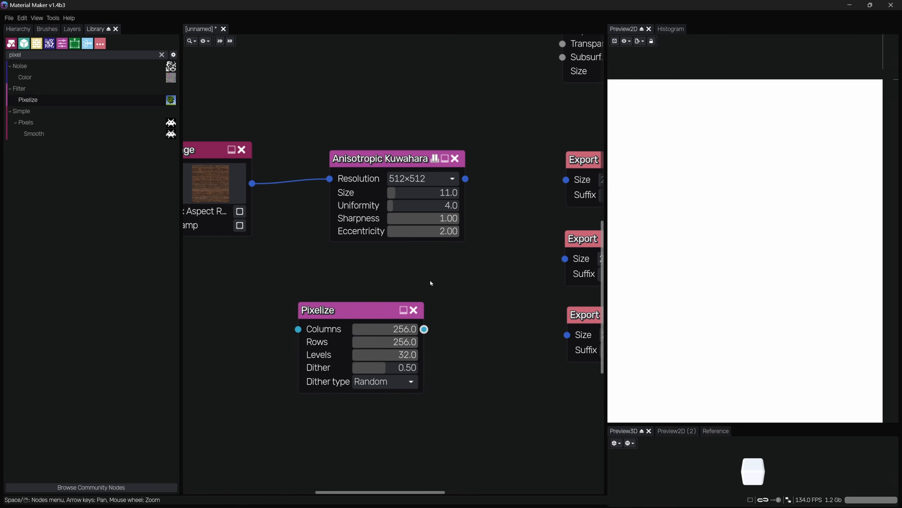
left_click_drag(252, 183, 299, 329)
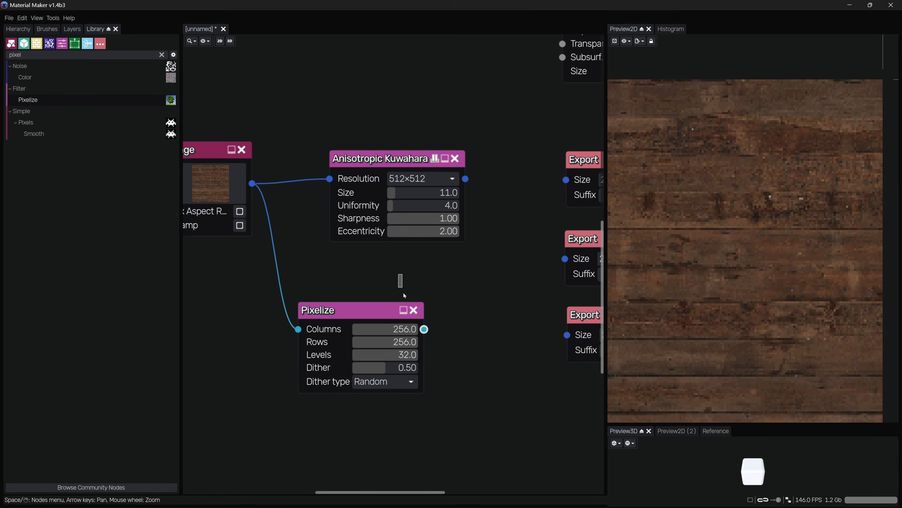
left_click(390, 158)
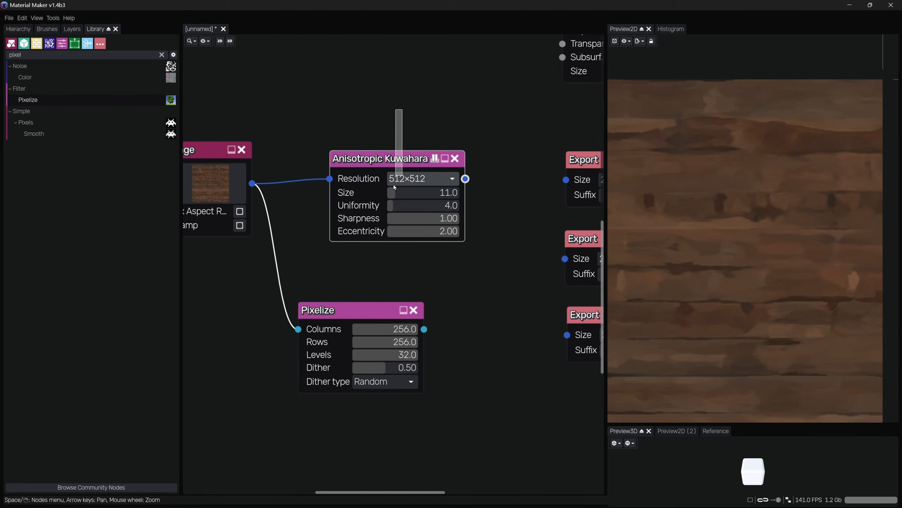
left_click(386, 310)
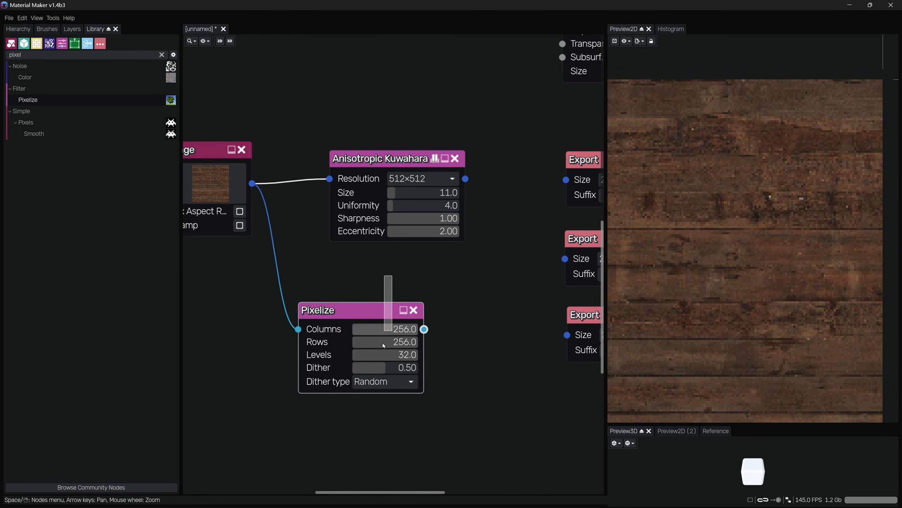
left_click(413, 159)
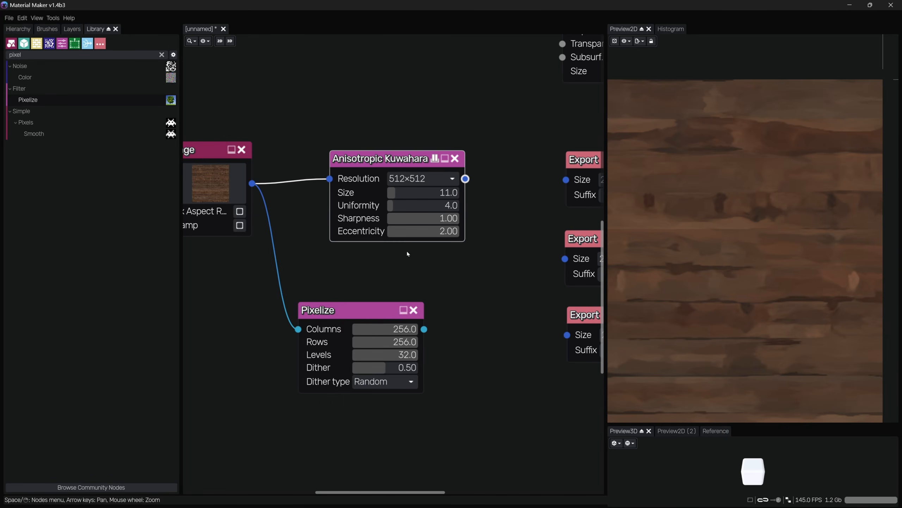
left_click(377, 310)
Paste a copy of the Pixelize node and connect the Anisotropic Kuwahara output to its input
key("ctrl+v")
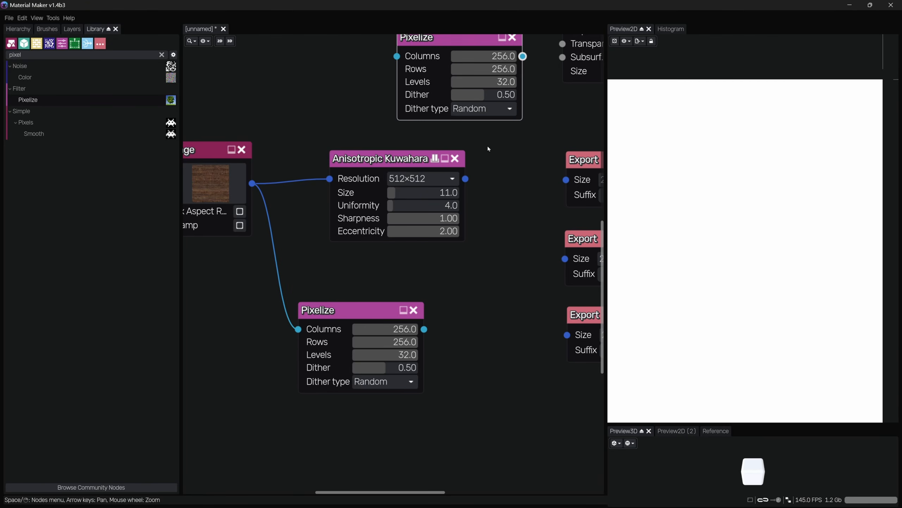
middle_click_drag(487, 148, 490, 191)
left_click_drag(468, 222, 400, 99)
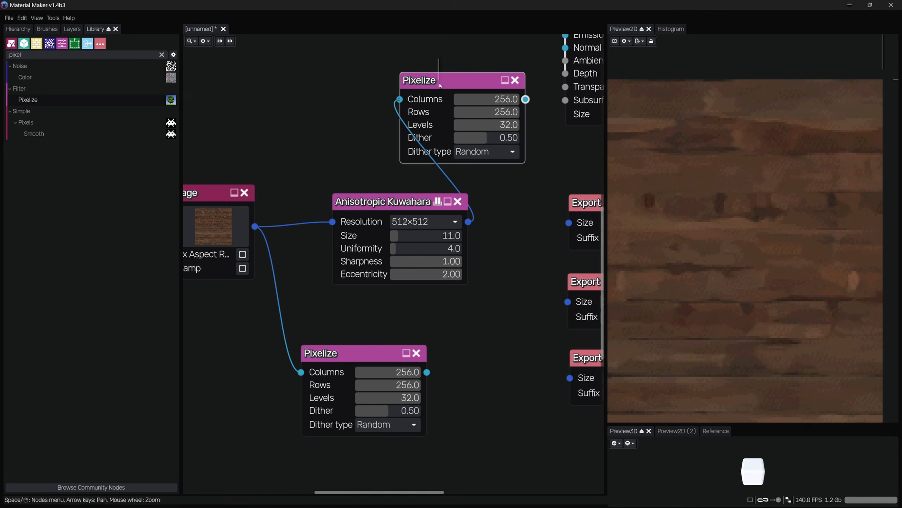
left_click(389, 236)
left_click(379, 368)
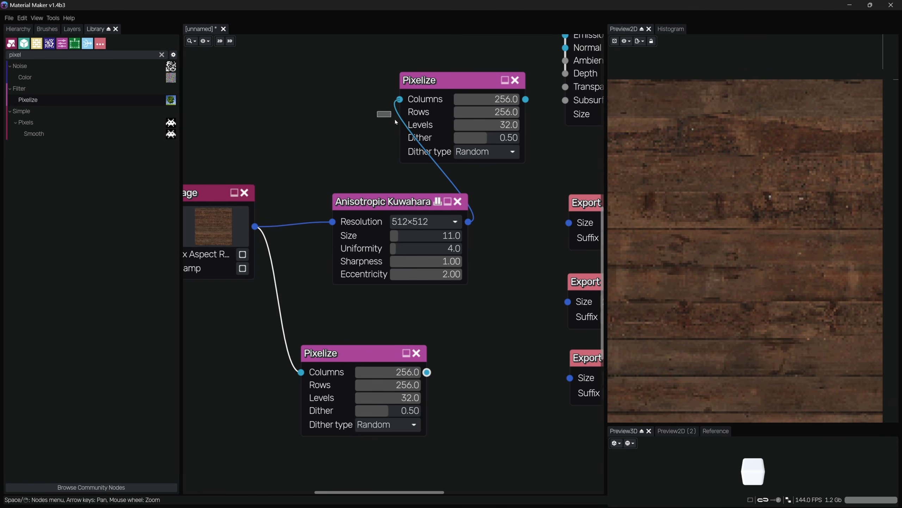
left_click(405, 115)
scroll(771, 124, "up", 5)
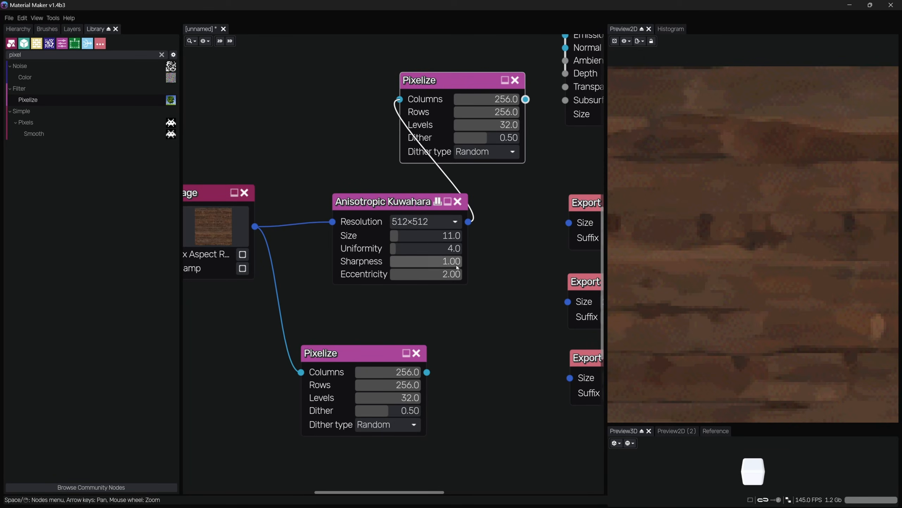
Set the Anisotropic Kuwahara resolution to 2048×2048
left_click(424, 222)
left_click(445, 294)
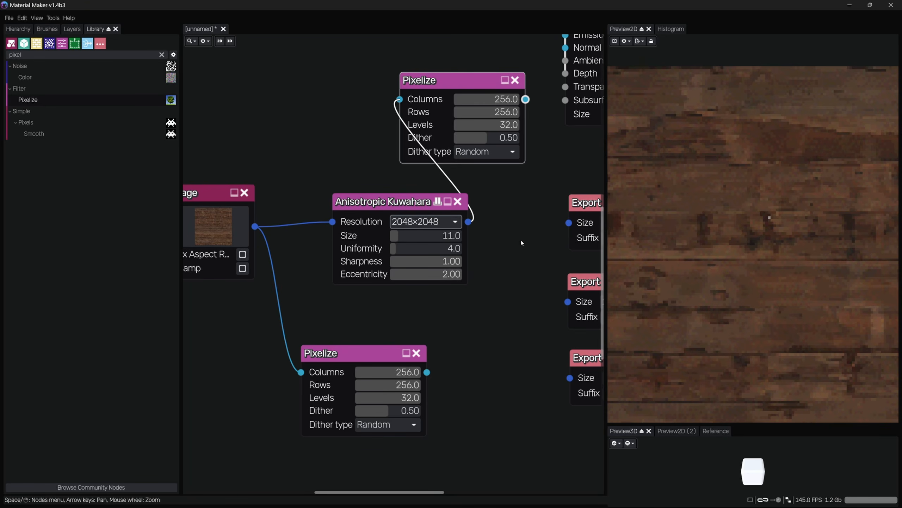
middle_click_drag(522, 243, 496, 245)
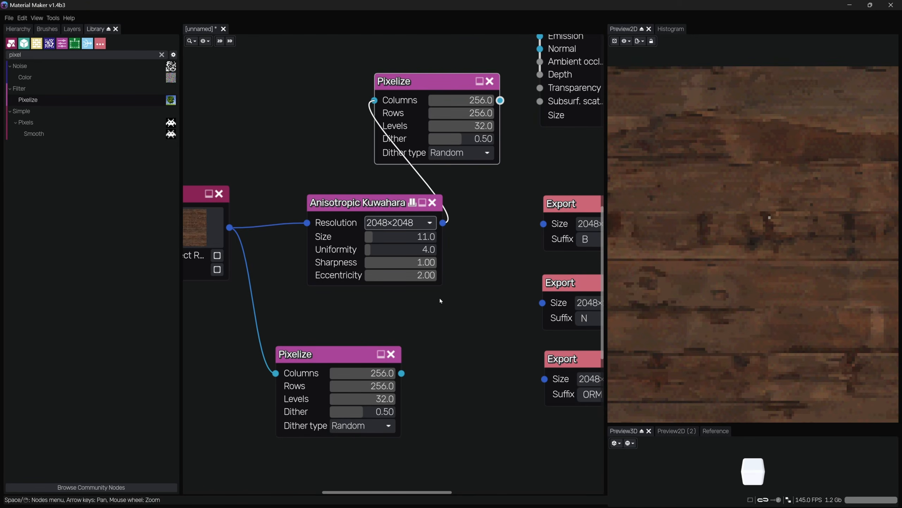
left_click_drag(356, 202, 332, 209)
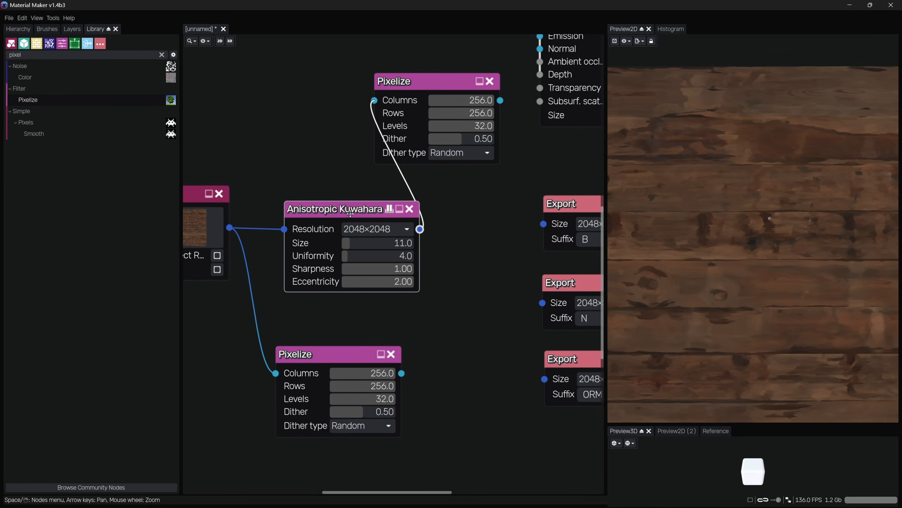
middle_click_drag(445, 279, 489, 277)
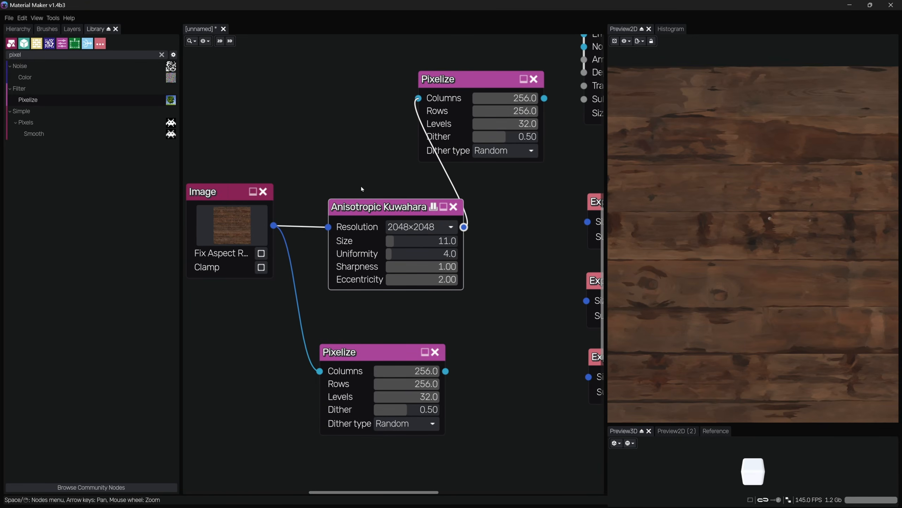
Switch the Kuwahara resolution to 4096×4096 and back to 2048×2048, comparing the previews
left_click(418, 227)
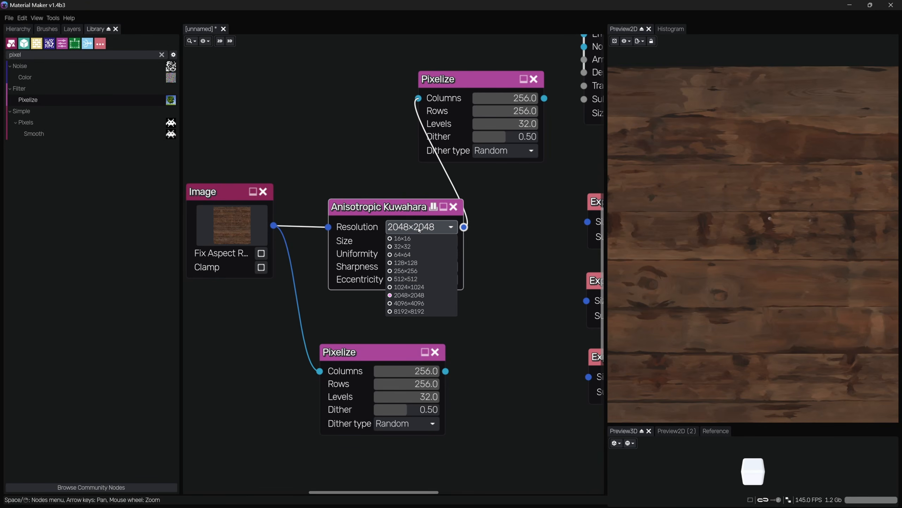
left_click(415, 303)
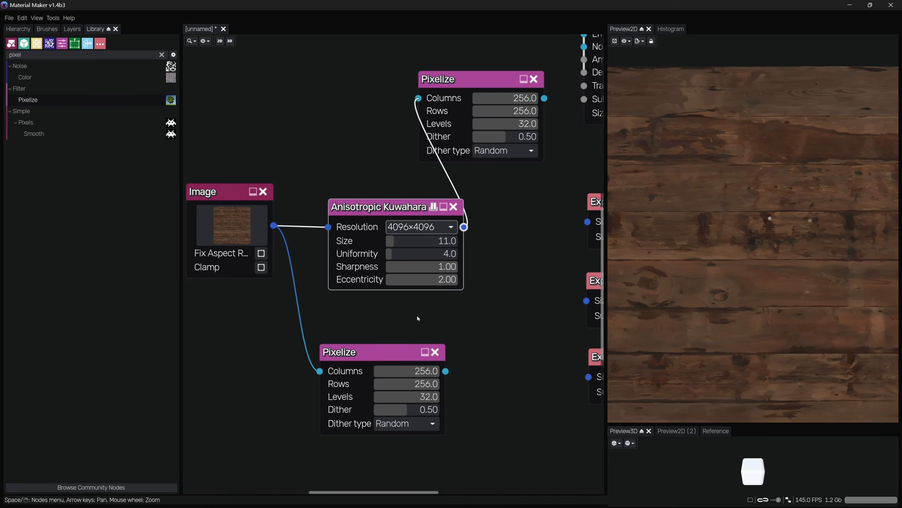
left_click(425, 227)
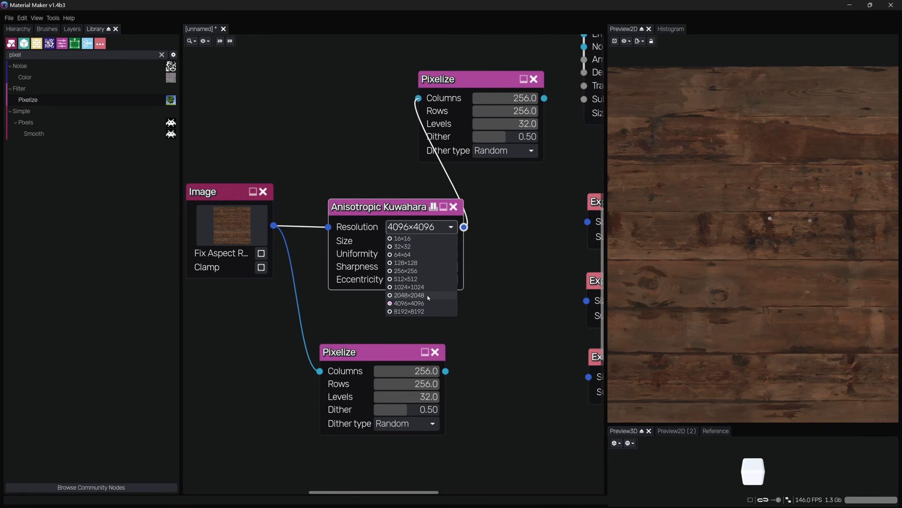
left_click(427, 295)
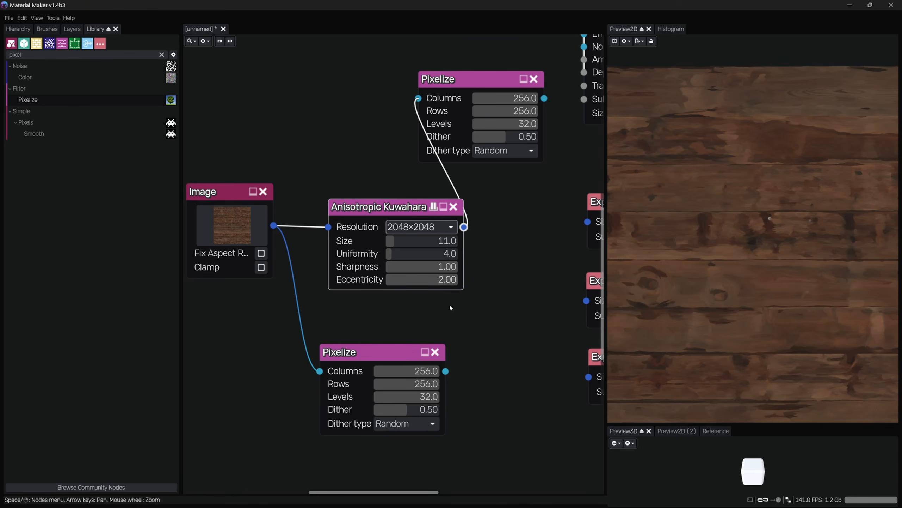
left_click(489, 203)
left_click(492, 160)
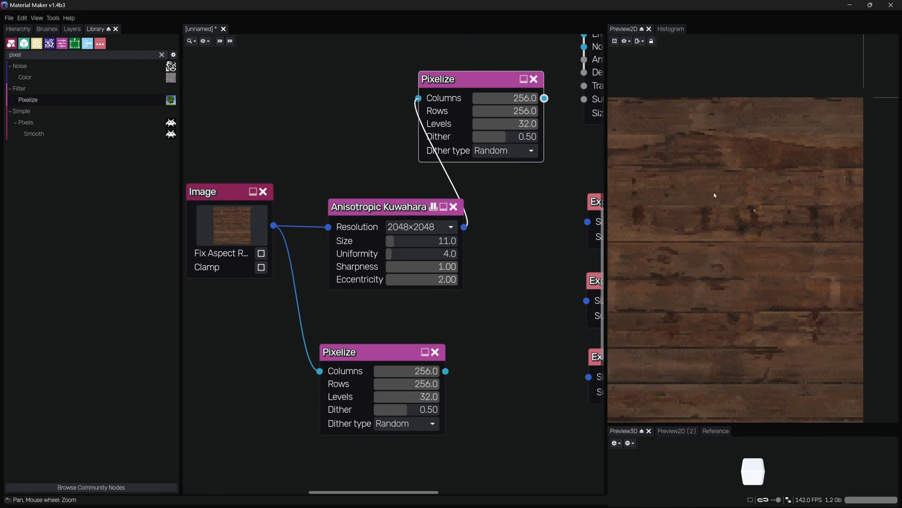
scroll(747, 248, "down", 2)
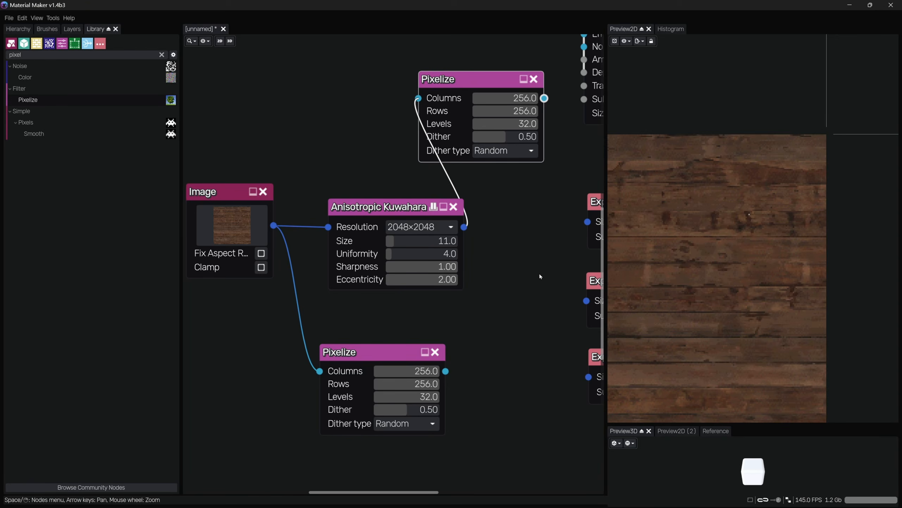
Delete the Pixelize node that is fed directly by the Image node
middle_click_drag(535, 282, 580, 288)
left_click(449, 383)
key("Delete")
left_click(378, 289)
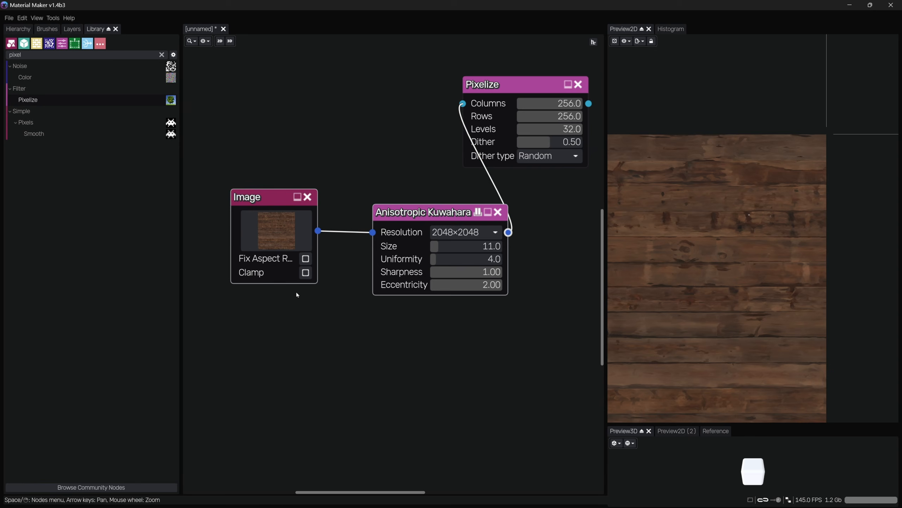
Arrange the Image, Anisotropic Kuwahara and Pixelize chain in a row next to the Export nodes
middle_click_drag(298, 294, 409, 329)
middle_click_drag(376, 231, 295, 104)
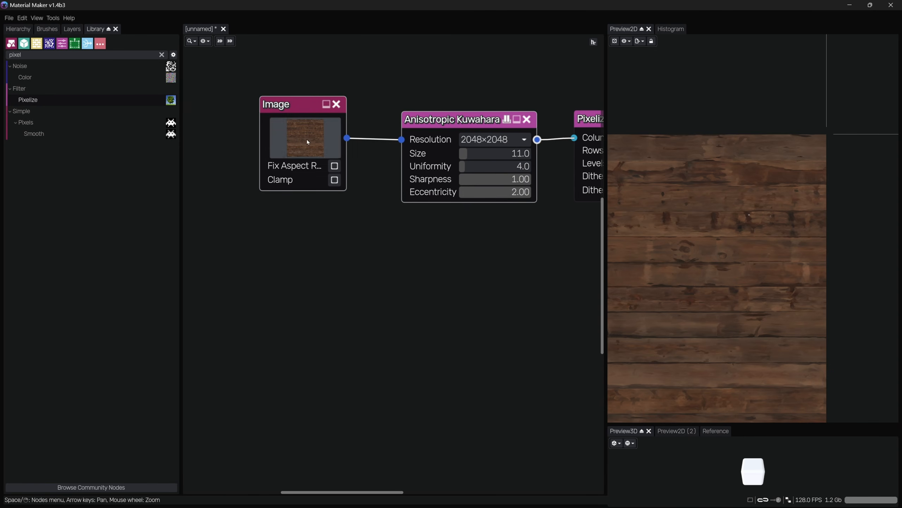
scroll(356, 249, "down", 3)
middle_click_drag(408, 243, 260, 256)
left_click_drag(424, 133, 195, 250)
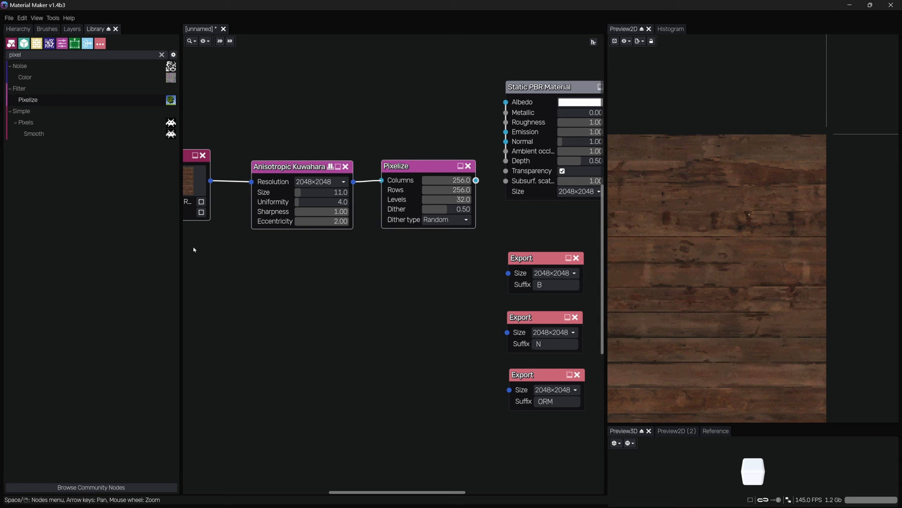
left_click_drag(296, 166, 298, 258)
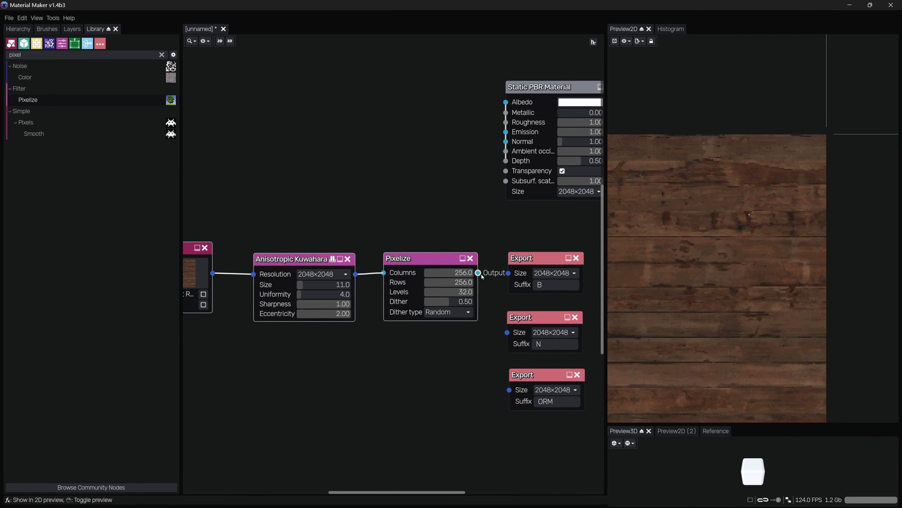
Wire the Pixelize output into the B Export node, then duplicate the whole filter chain twice beneath it
left_click_drag(479, 273, 508, 273)
scroll(410, 350, "down", 1)
middle_click_drag(383, 351, 433, 315)
mouse_move(491, 206)
left_mouse_down()
mouse_move(282, 320)
mouse_move(438, 310)
left_mouse_up()
key("ctrl+d")
left_click_drag(503, 394, 270, 301)
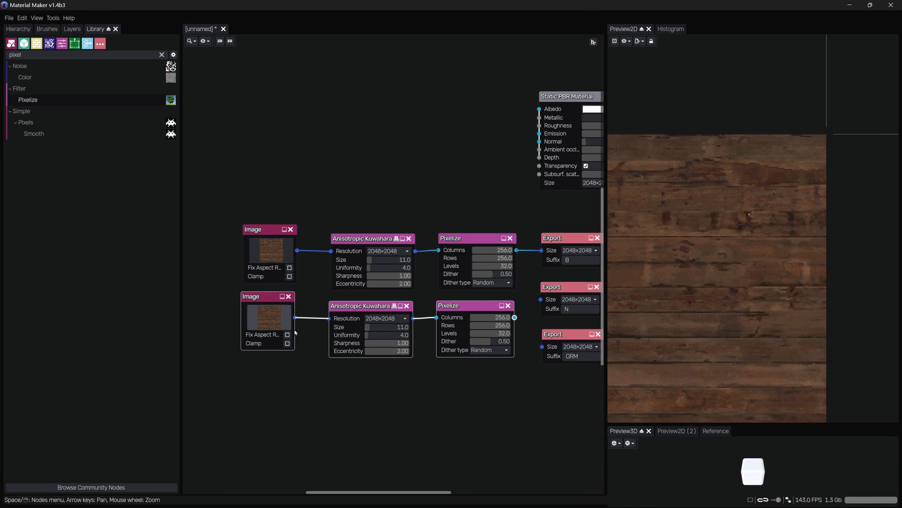
key("ctrl+d")
left_click_drag(309, 363, 356, 382)
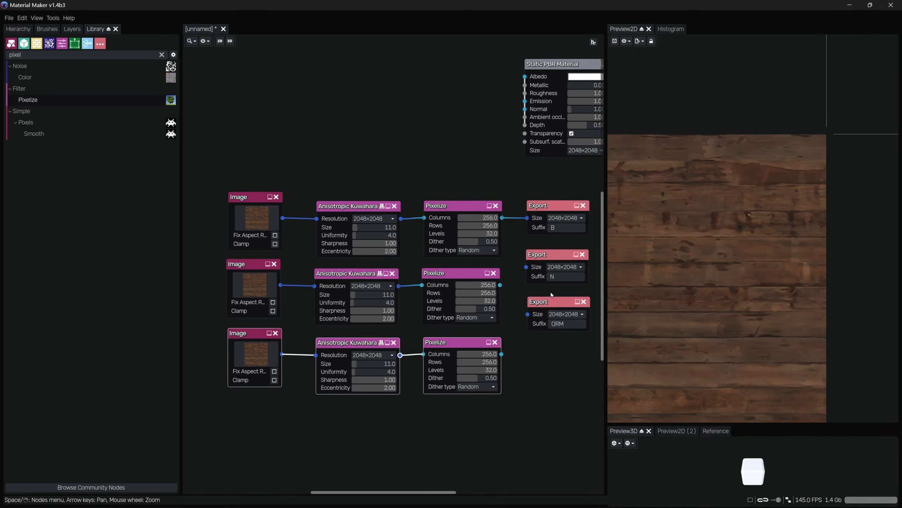
Connect the second and third Pixelize outputs to the N and ORM Export nodes
left_click_drag(553, 302, 553, 341)
mouse_move(538, 263)
left_mouse_down()
mouse_move(538, 289)
mouse_move(540, 280)
left_mouse_up()
left_click_drag(502, 354, 528, 354)
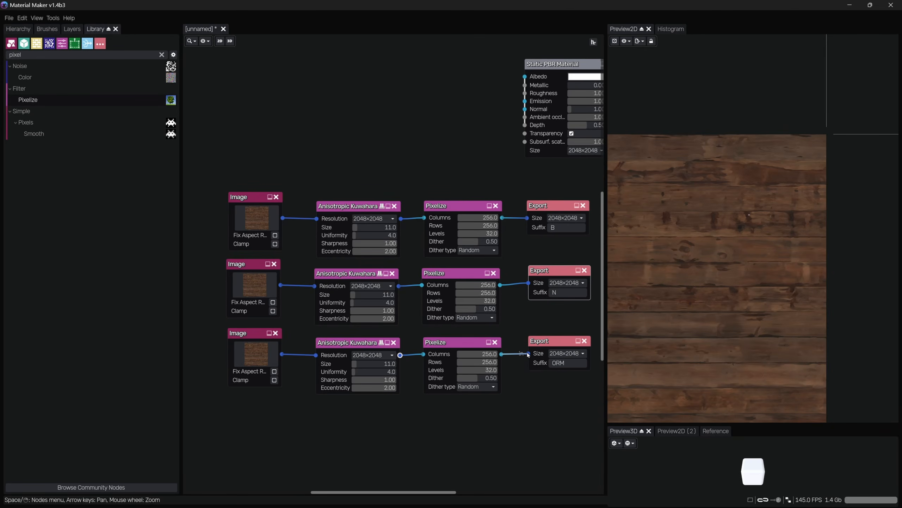
Load T_wckqdbvs_2K_N.PNG from the Desktop into the second Image node
scroll(257, 285, "up", 4)
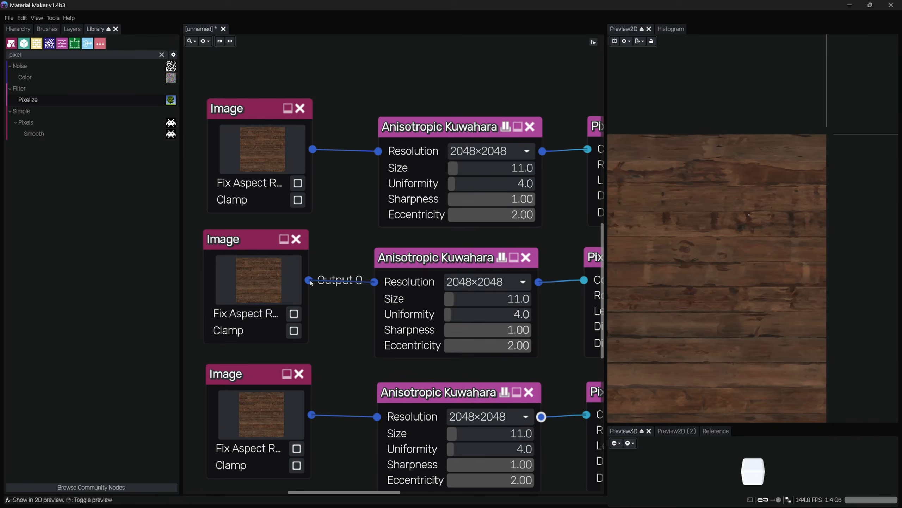
left_click(263, 278)
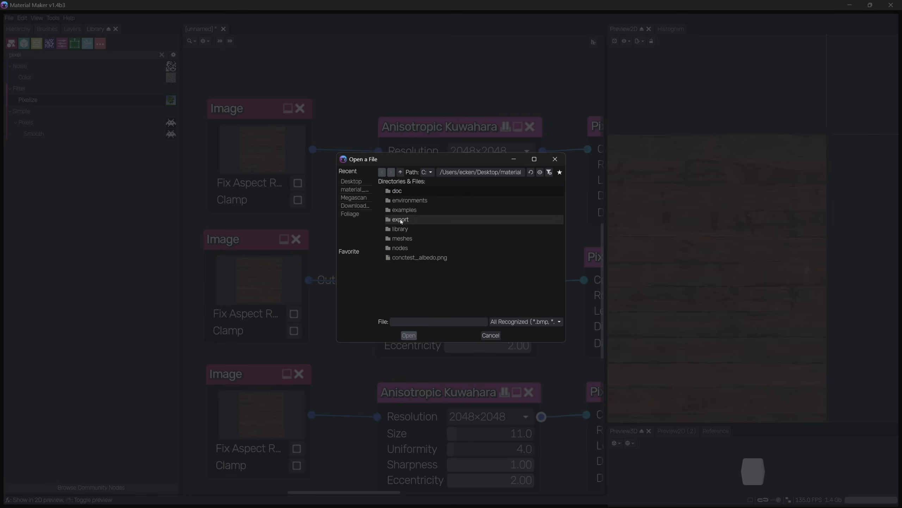
left_click(351, 181)
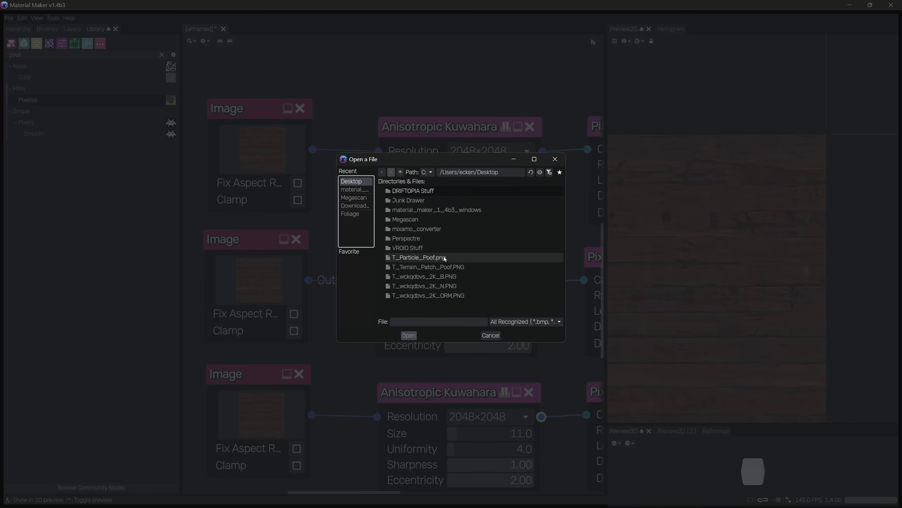
double_click(444, 286)
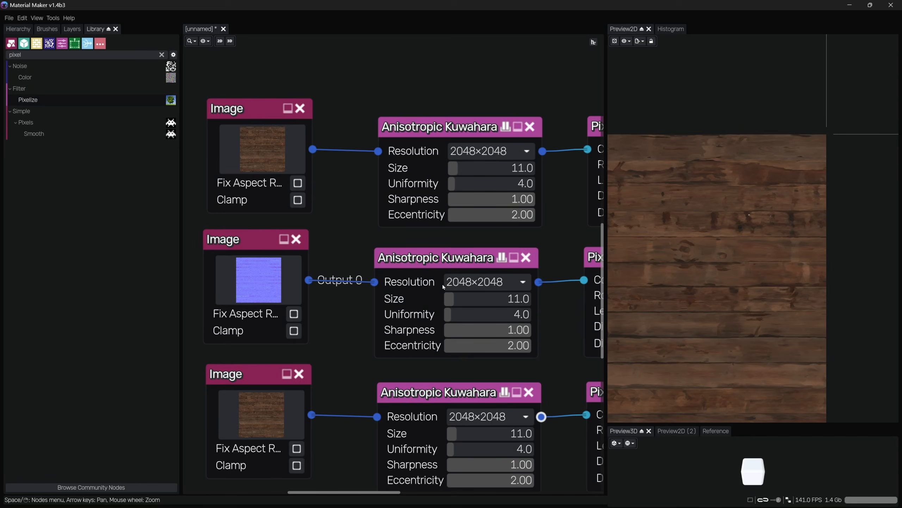
Load T_wckqdbvs_2K_ORM.PNG from the Desktop into the third Image node
left_click(259, 405)
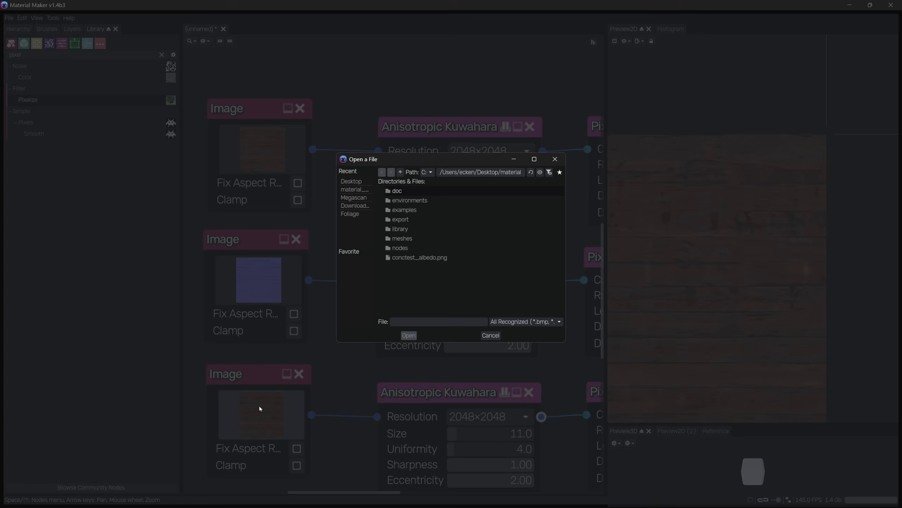
left_click(351, 181)
left_click(443, 296)
double_click(447, 298)
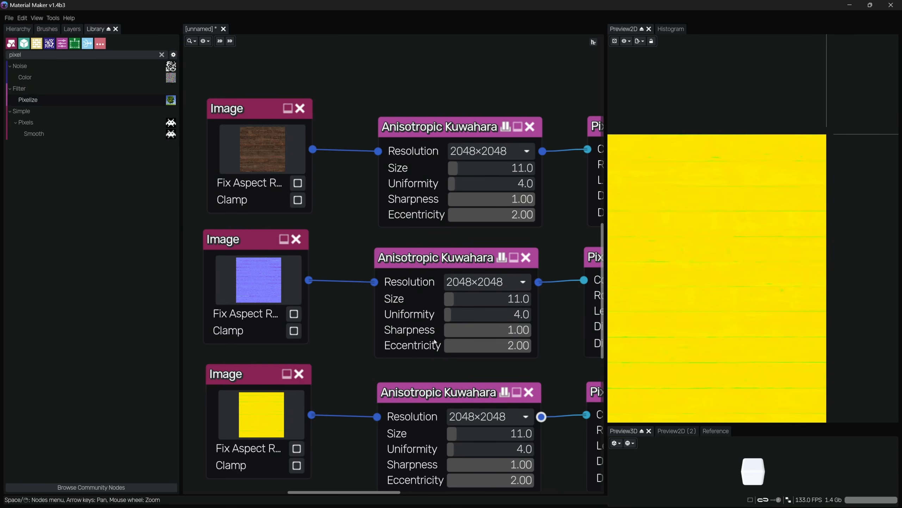
Inspect the normal map Image node and its Pixelize result in the 2D preview
middle_click_drag(385, 365, 346, 270)
left_click(251, 157)
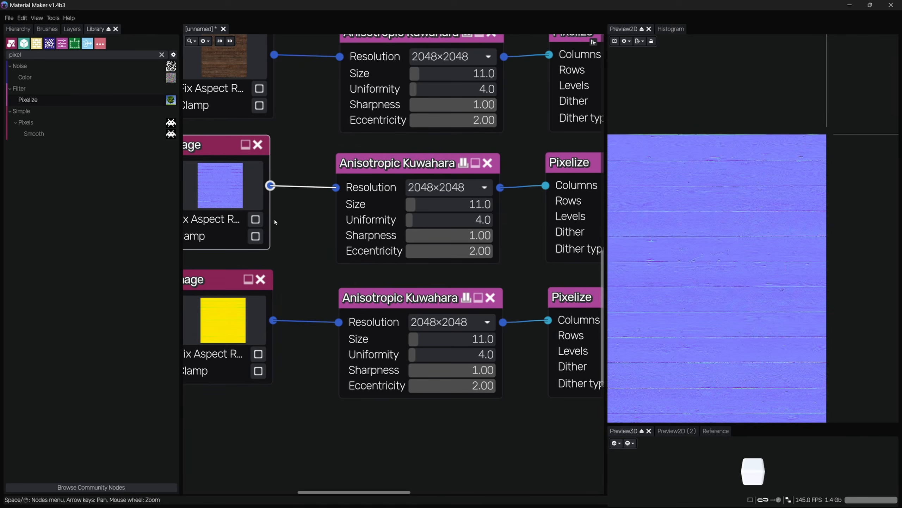
scroll(625, 217, "up", 5)
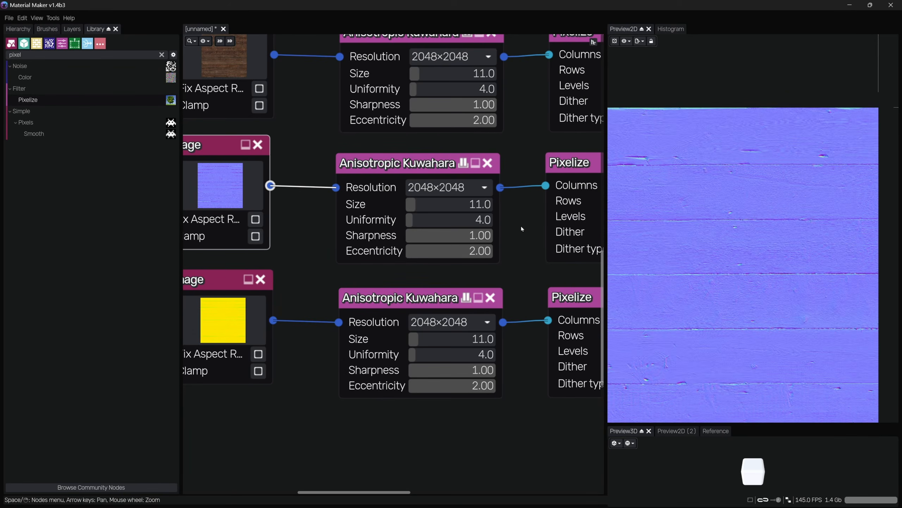
middle_click_drag(512, 229, 264, 246)
left_click_drag(542, 136, 554, 178)
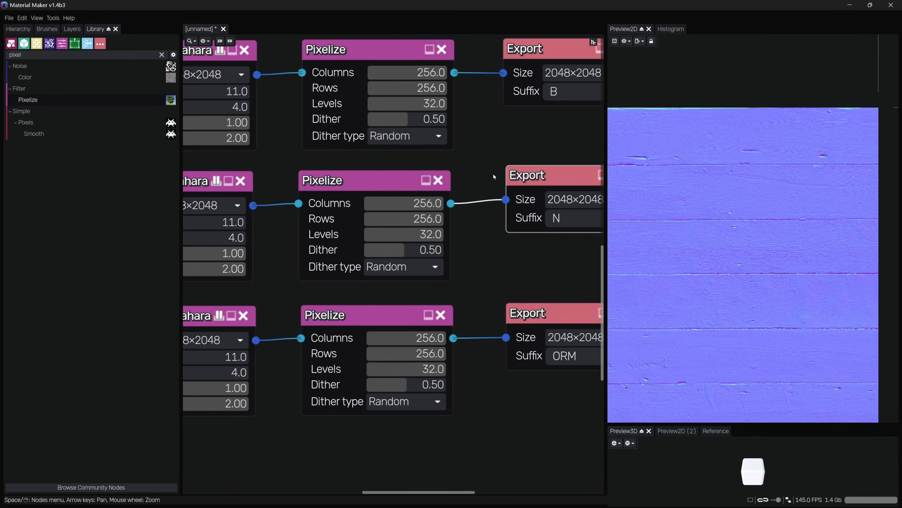
left_click(445, 188)
mouse_move(744, 190)
middle_mouse_down()
mouse_move(777, 177)
mouse_move(741, 195)
mouse_move(766, 130)
middle_mouse_up()
middle_click_drag(625, 290, 679, 220)
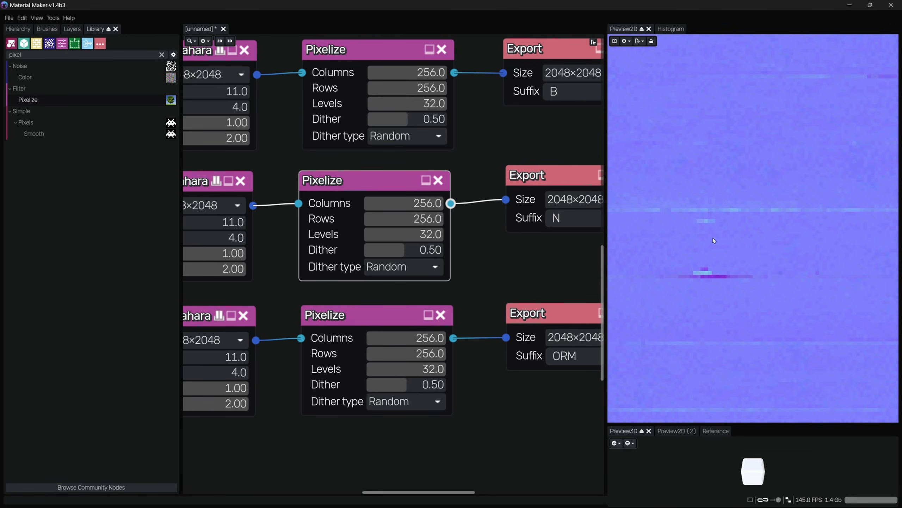
middle_click_drag(297, 279, 507, 276)
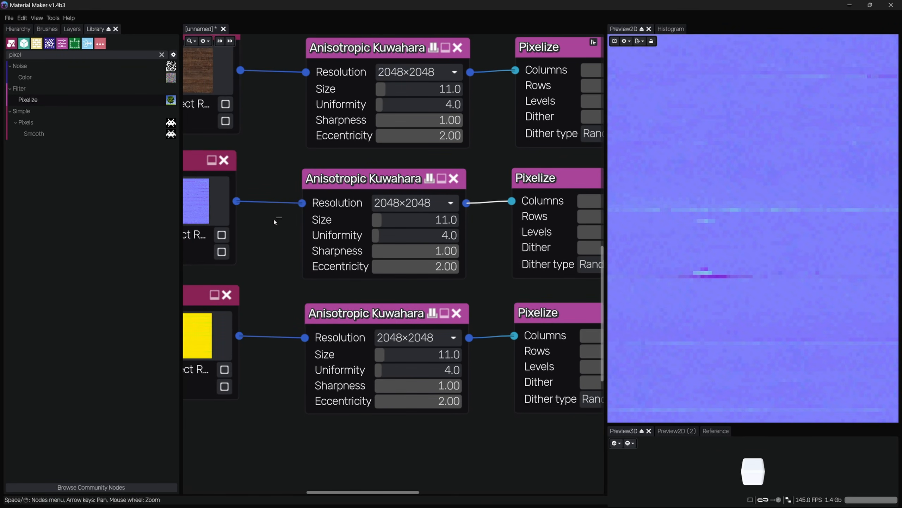
left_click_drag(276, 222, 227, 214)
middle_click_drag(476, 280, 324, 276)
left_click(506, 239)
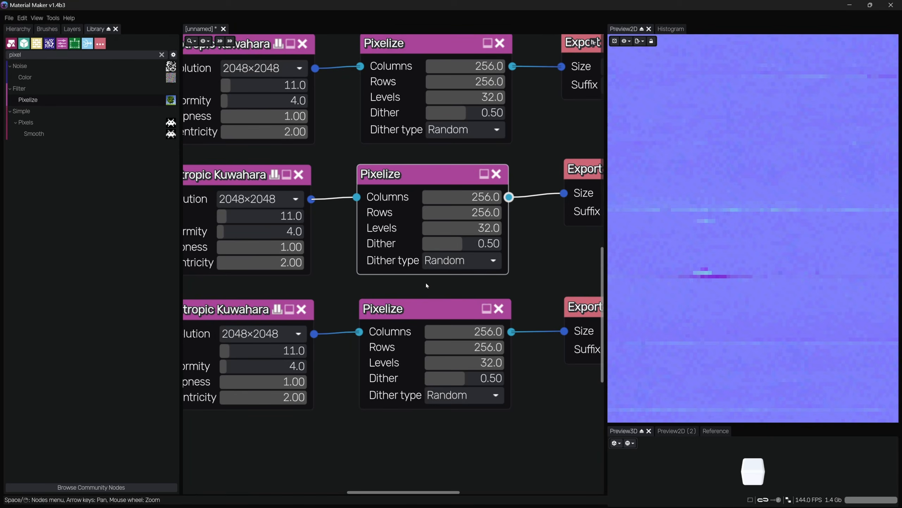
scroll(735, 245, "down", 10)
scroll(734, 260, "down", 2)
scroll(765, 193, "up", 3)
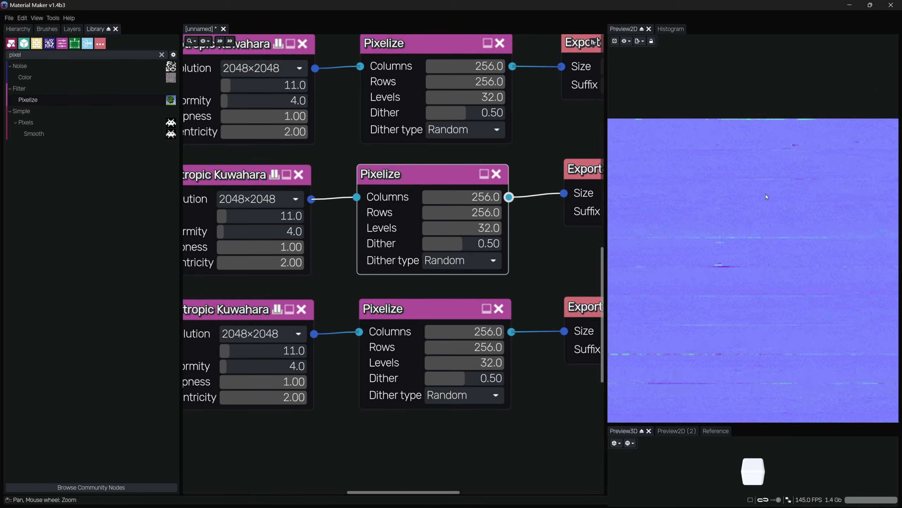
middle_click_drag(325, 239, 473, 238)
left_click(214, 230)
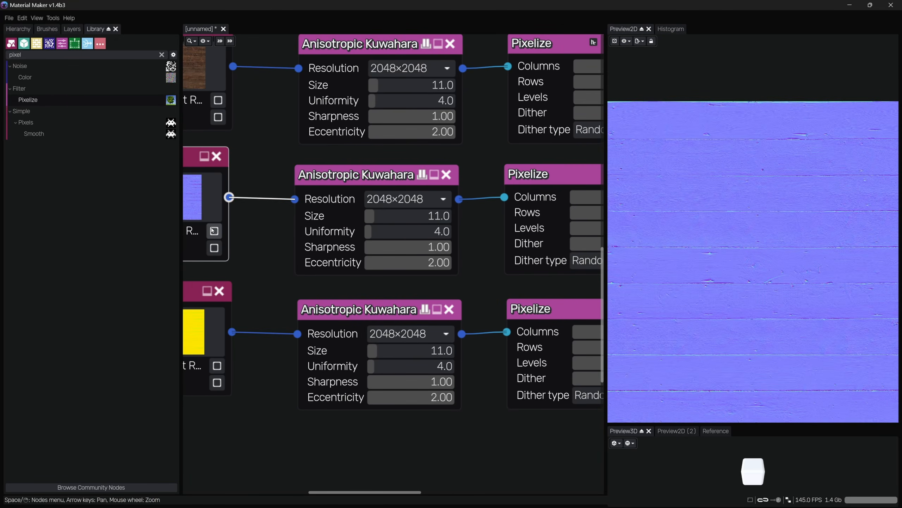
scroll(701, 209, "up", 5)
scroll(702, 210, "up", 2)
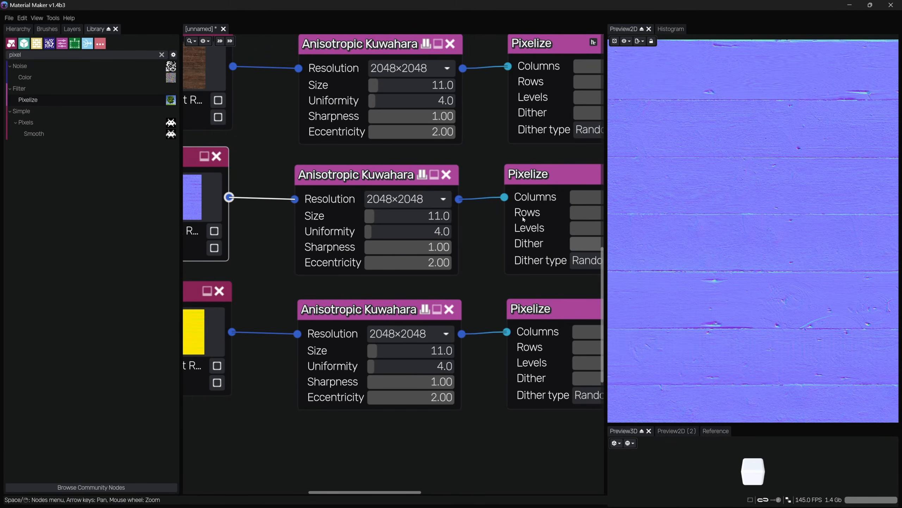
middle_click_drag(507, 229, 394, 237)
Set the second Anisotropic Kuwahara node's resolution to 4096×4096 and its size to 10
left_click(494, 179)
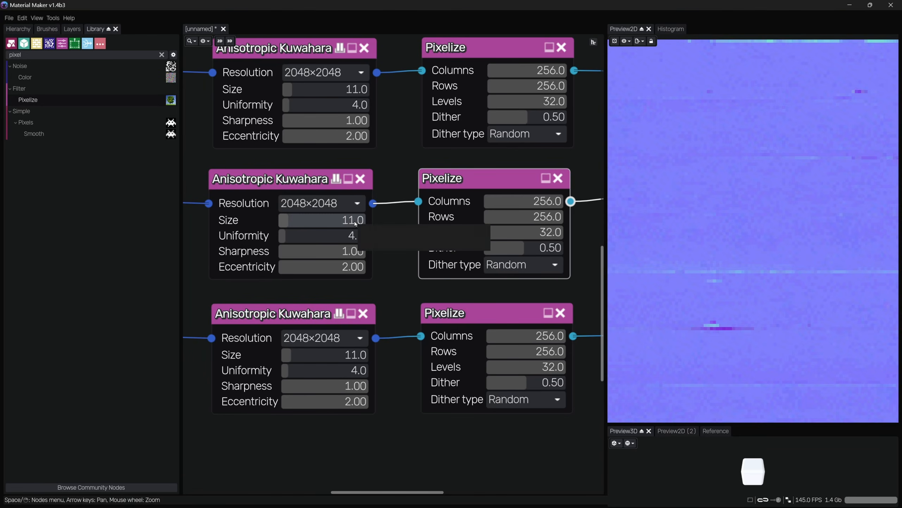
left_click(314, 203)
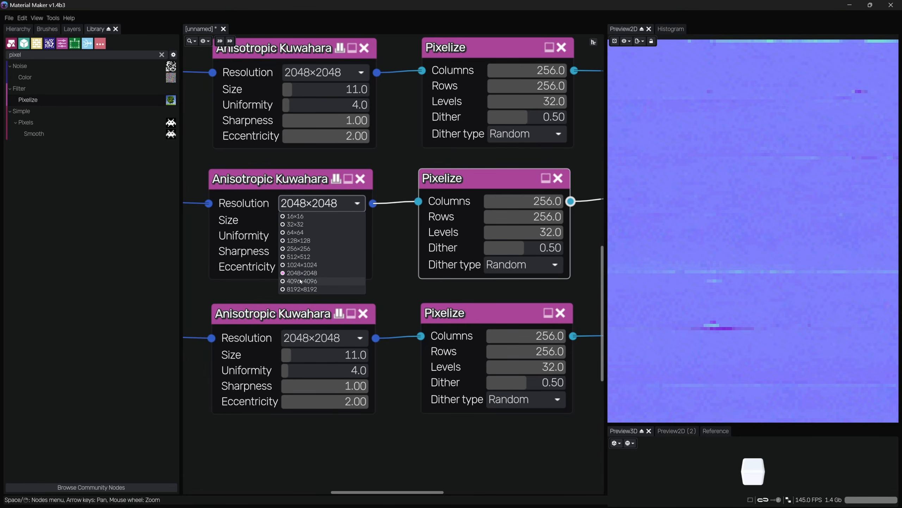
left_click(310, 282)
scroll(772, 231, "down", 4)
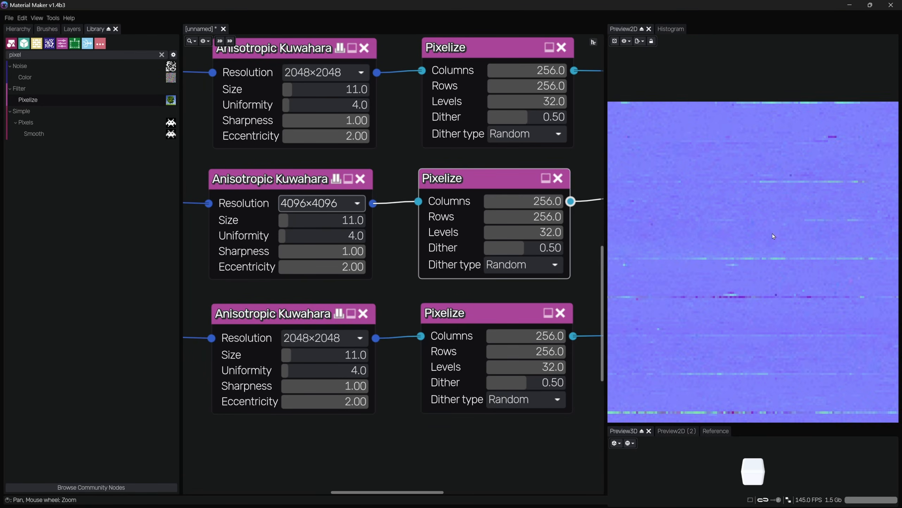
scroll(755, 296, "down", 3)
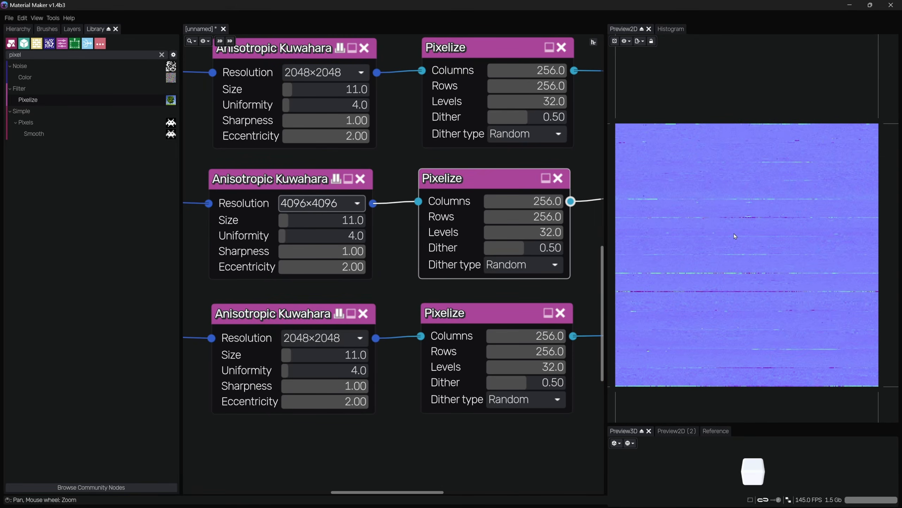
middle_click_drag(386, 228, 510, 229)
left_click(259, 240)
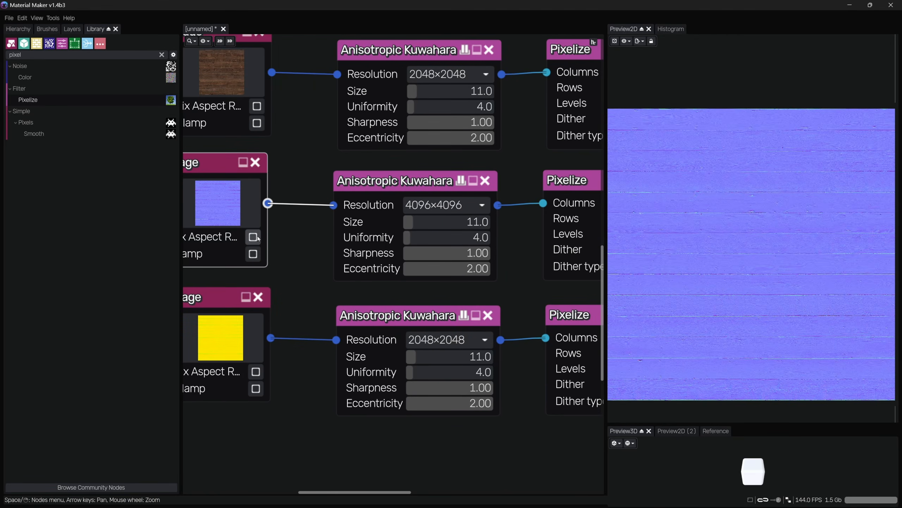
left_click(494, 257)
left_click_drag(530, 254, 547, 265)
middle_click_drag(535, 276, 467, 280)
left_click_drag(380, 230, 377, 228)
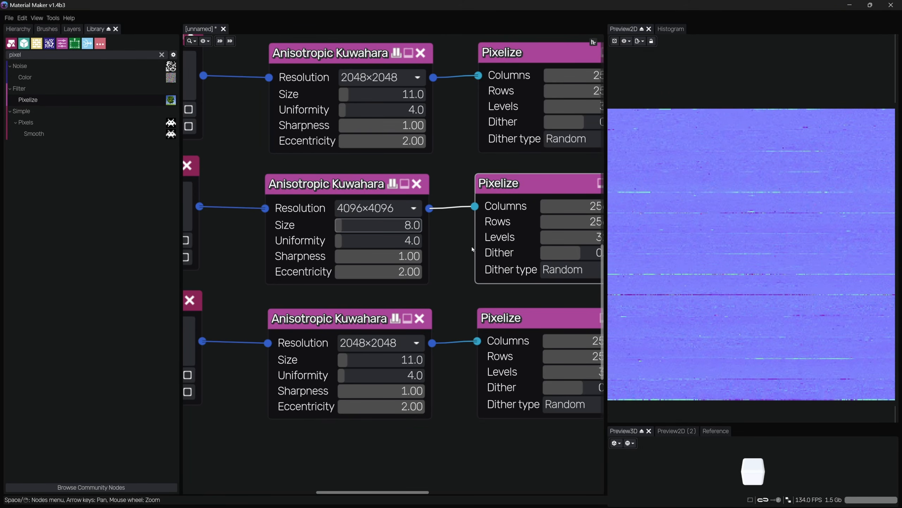
left_click(409, 231)
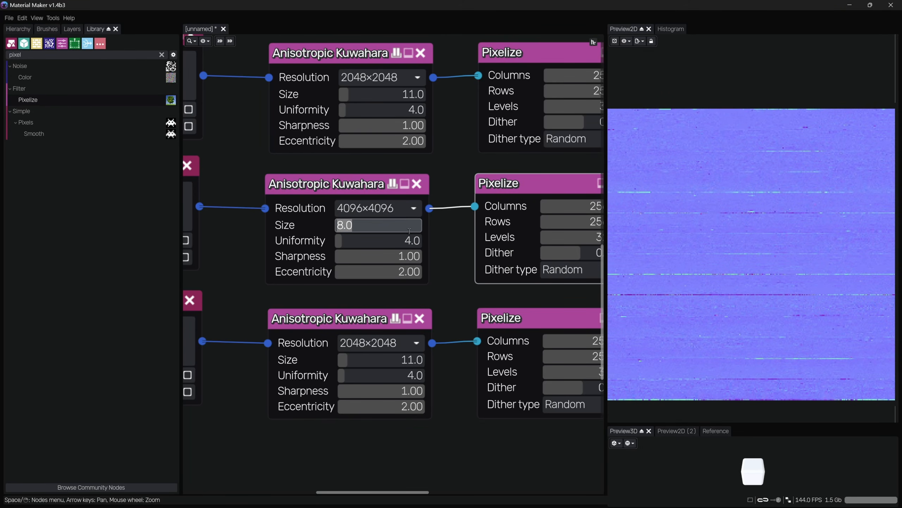
type("10")
key("Return")
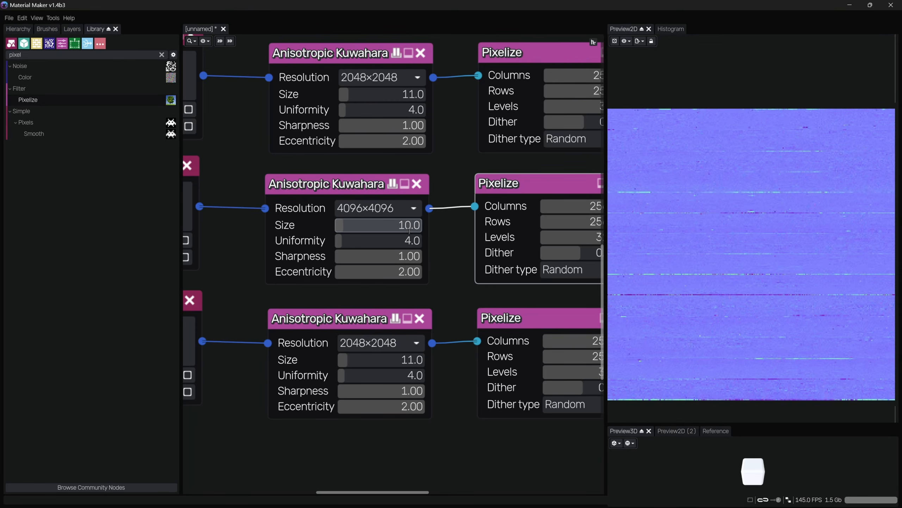
Set the size of the first and third Anisotropic Kuwahara nodes to 10
left_click(380, 96)
type("10")
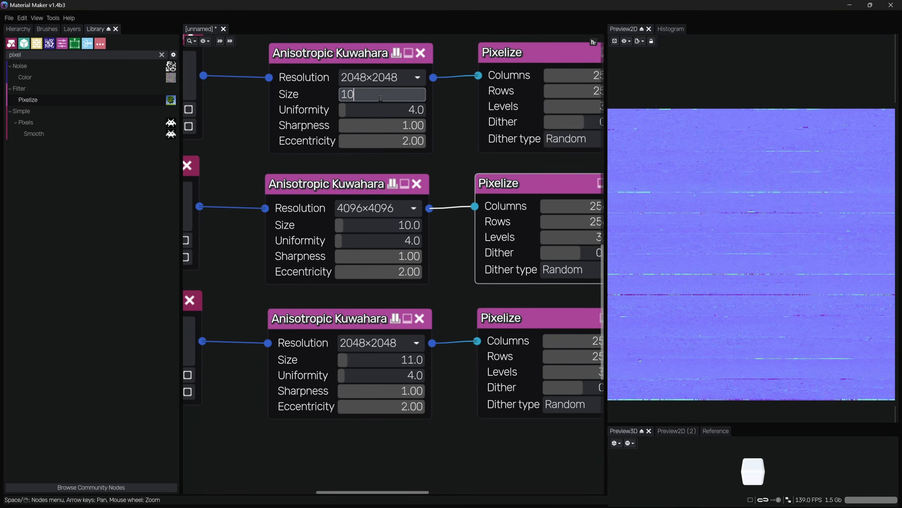
key("Return")
left_click(396, 358)
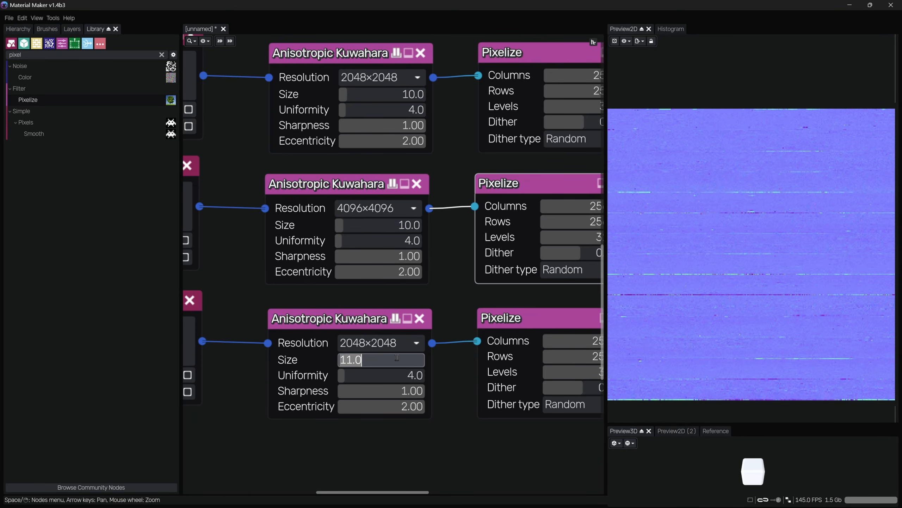
type("10")
key("Return")
Set the resolution of the third and first Anisotropic Kuwahara nodes to 4096×4096
left_click(391, 343)
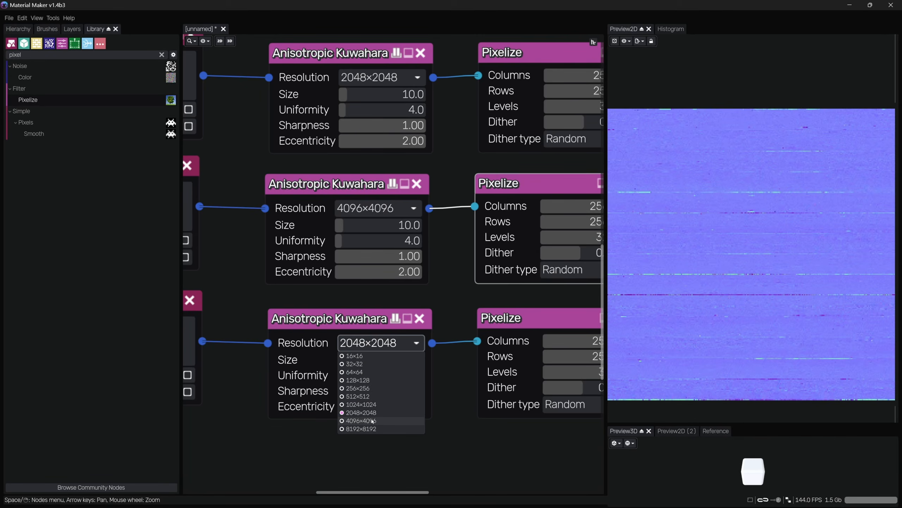
left_click(372, 420)
left_click(382, 77)
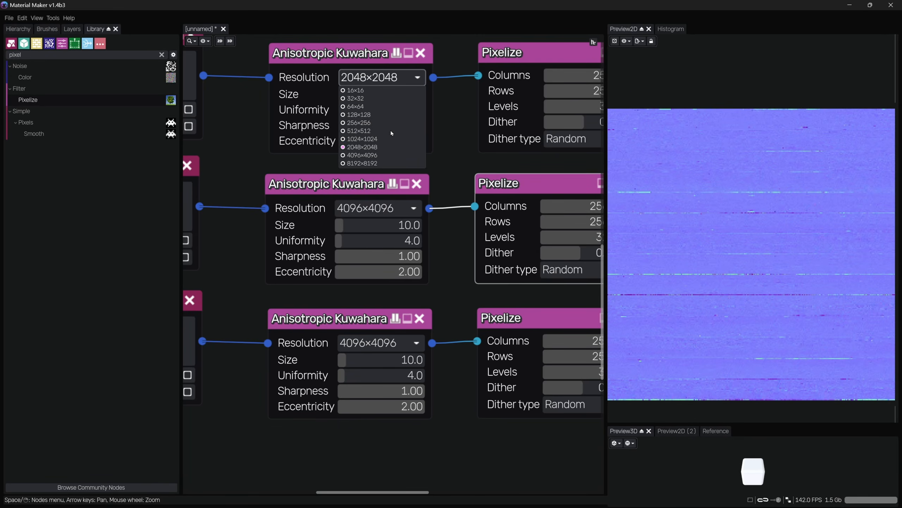
left_click(389, 154)
Preview each Pixelize output of the B, N and ORM chains in the 2D preview
middle_click_drag(464, 145, 262, 212)
left_click(328, 154)
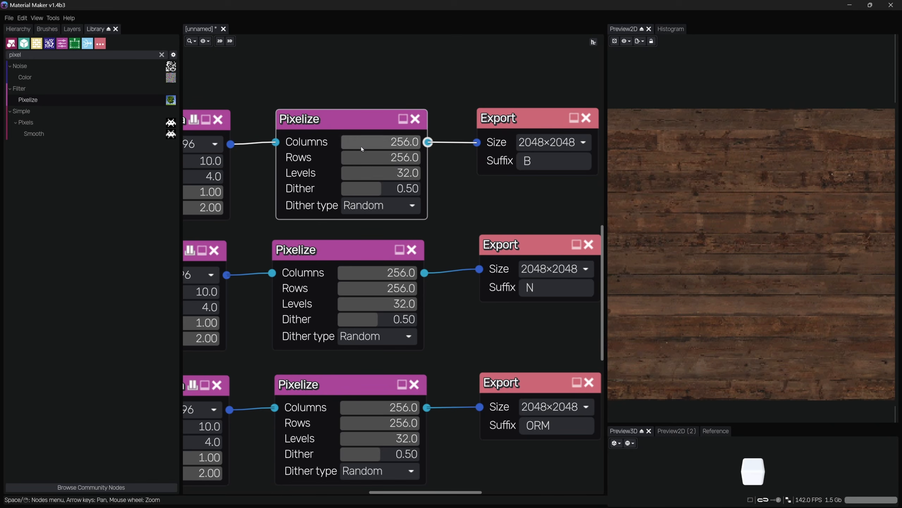
scroll(768, 153, "up", 3)
middle_click_drag(770, 165, 674, 197)
scroll(790, 151, "up", 9)
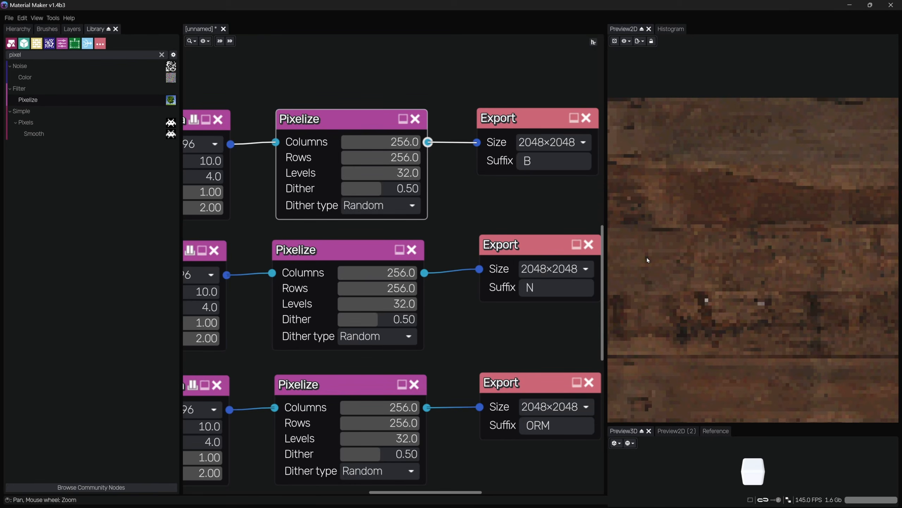
scroll(653, 261, "down", 4)
left_click(378, 253)
scroll(713, 276, "down", 3)
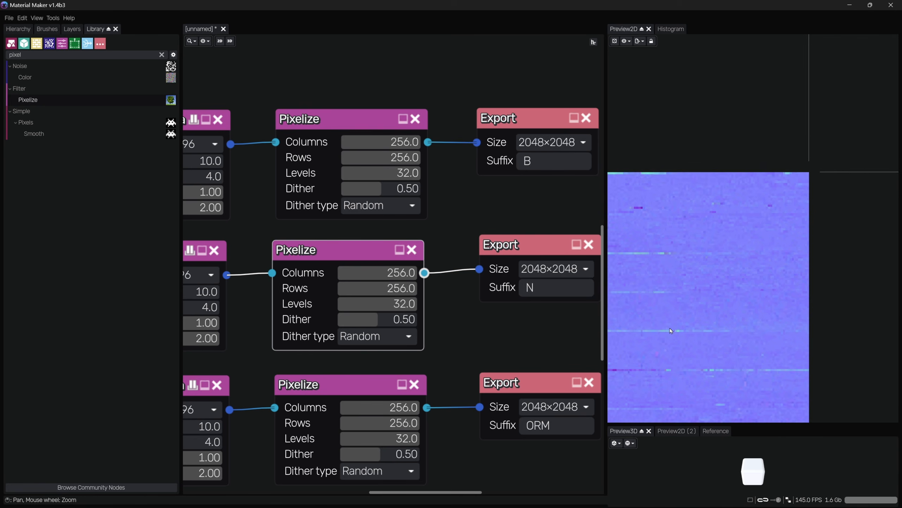
middle_click_drag(698, 313, 801, 201)
middle_click_drag(449, 381, 487, 281)
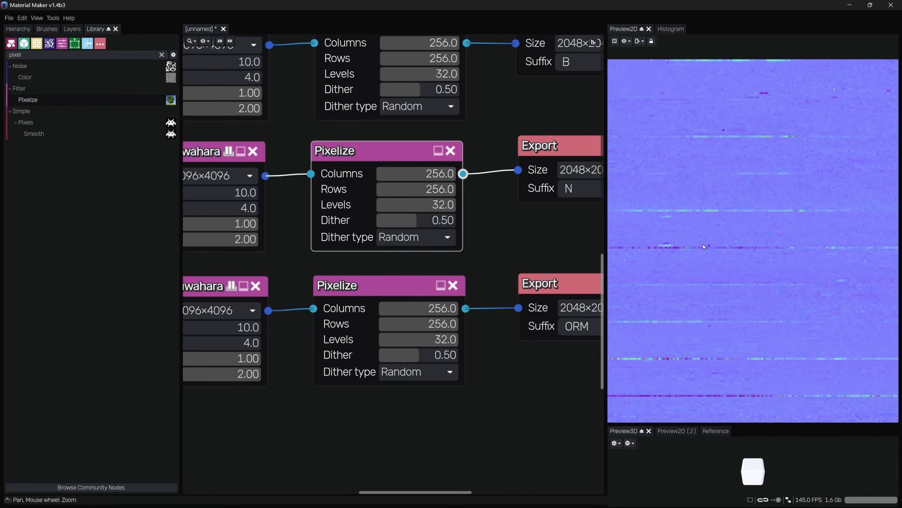
left_click(440, 322)
scroll(696, 293, "down", 4)
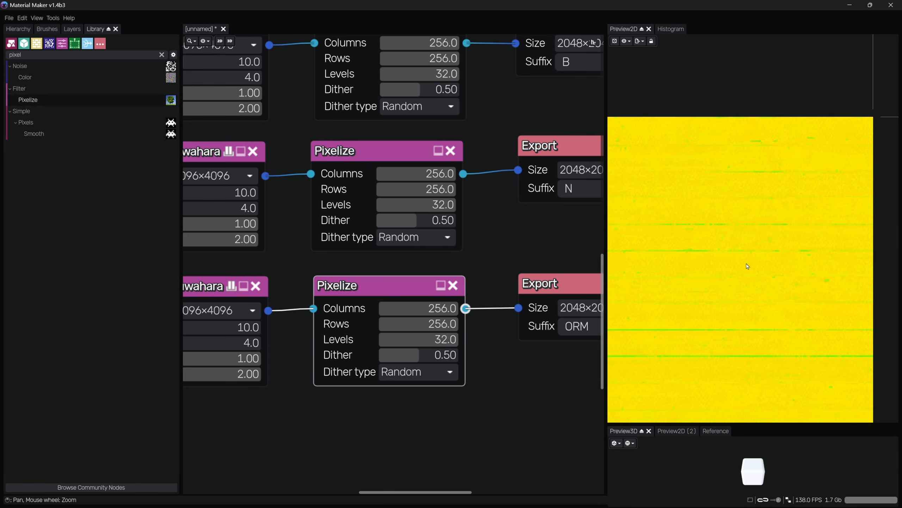
scroll(522, 260, "down", 3)
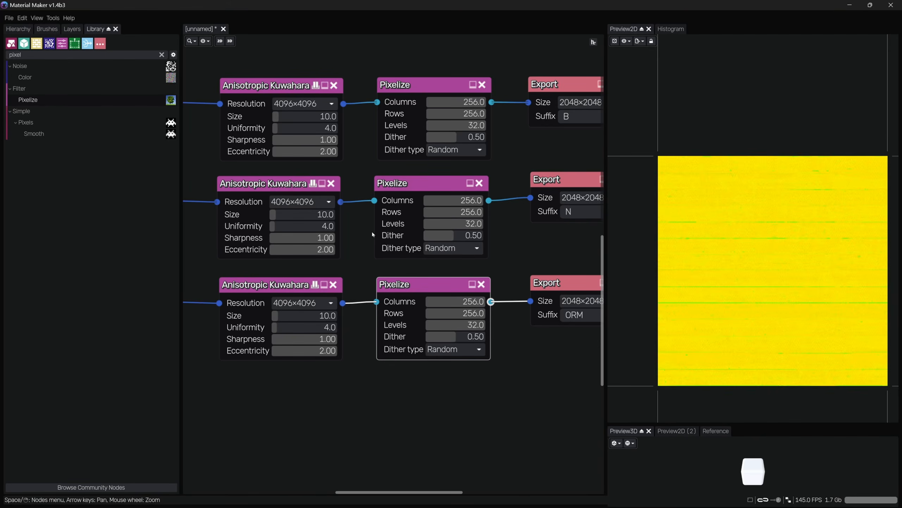
middle_click_drag(363, 248, 435, 256)
scroll(435, 256, "down", 2)
middle_click_drag(292, 207, 259, 206)
scroll(259, 206, "down", 1)
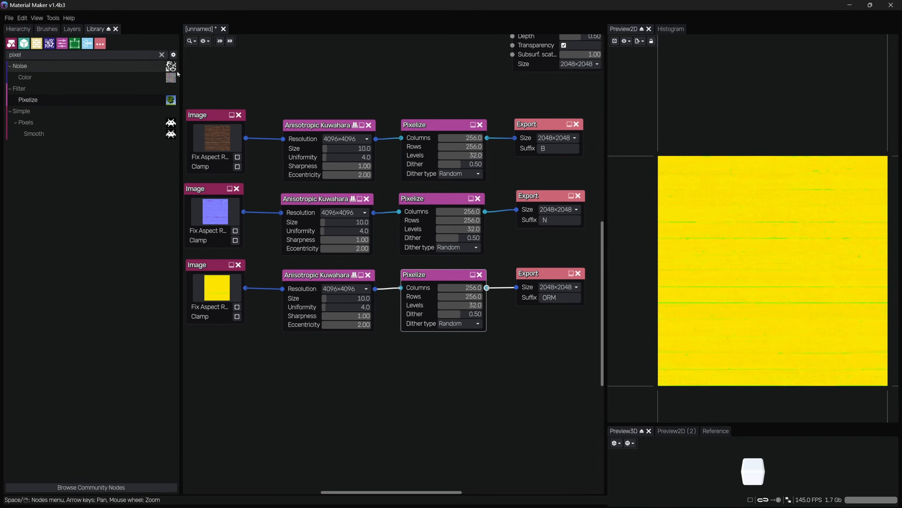
Export the material as an Unreal Engine 5 material to the Desktop with the file name T_Wood_Pixel
left_click(9, 18)
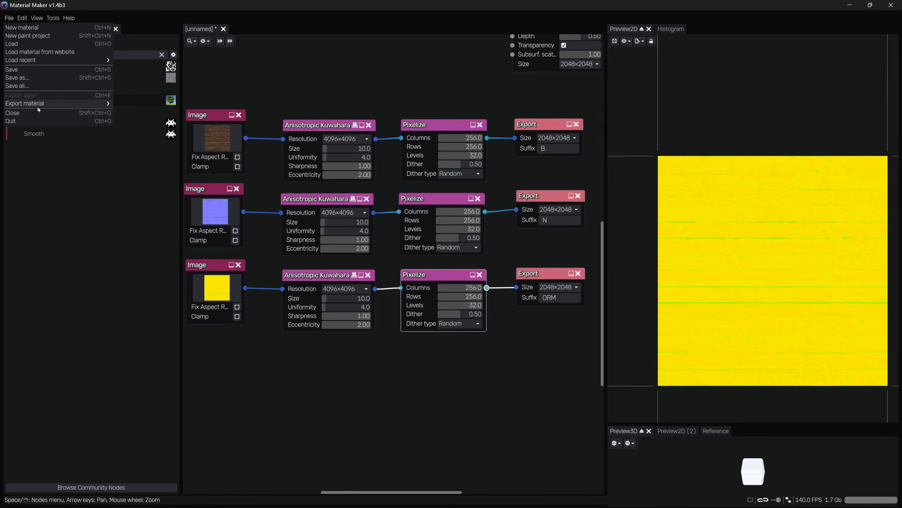
mouse_move(103, 103)
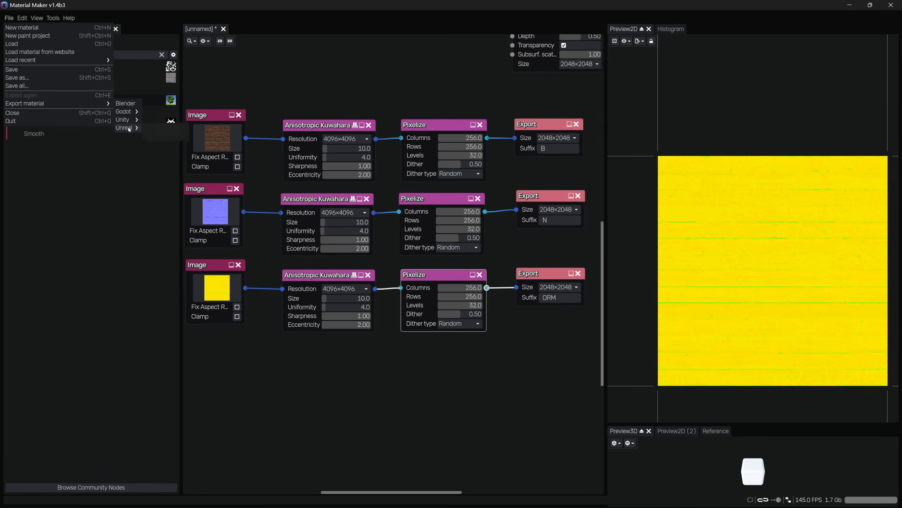
mouse_move(126, 128)
left_click(160, 137)
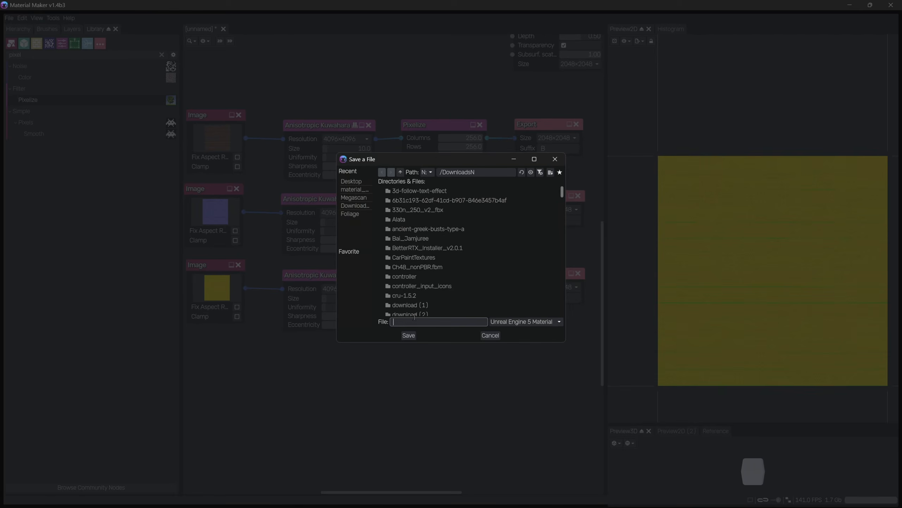
left_click(351, 181)
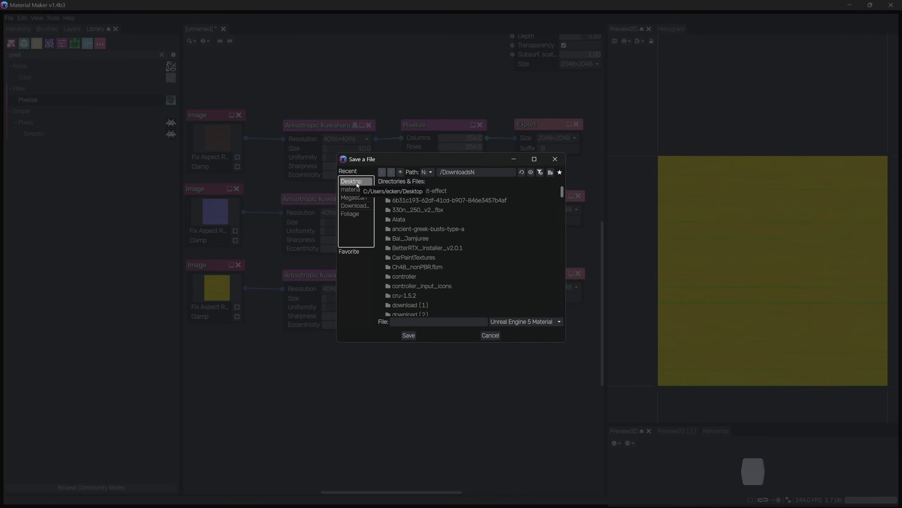
left_click(439, 321)
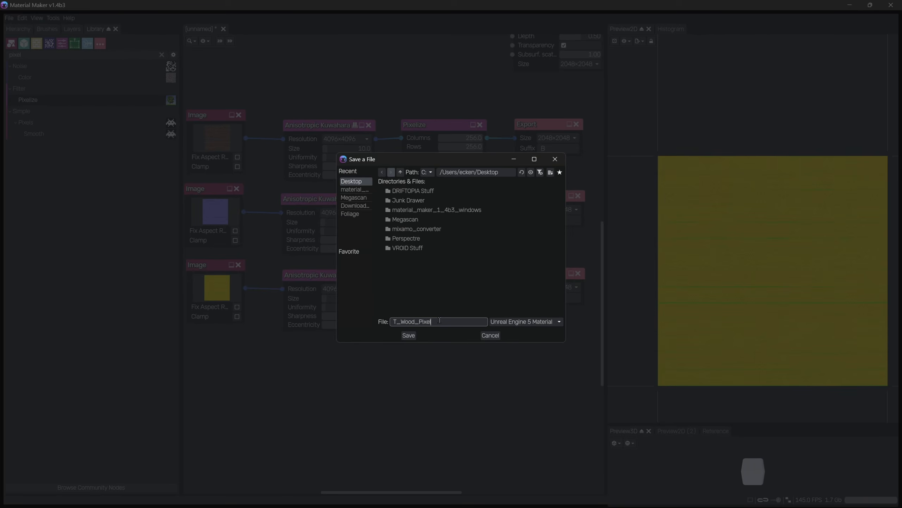
left_click(411, 336)
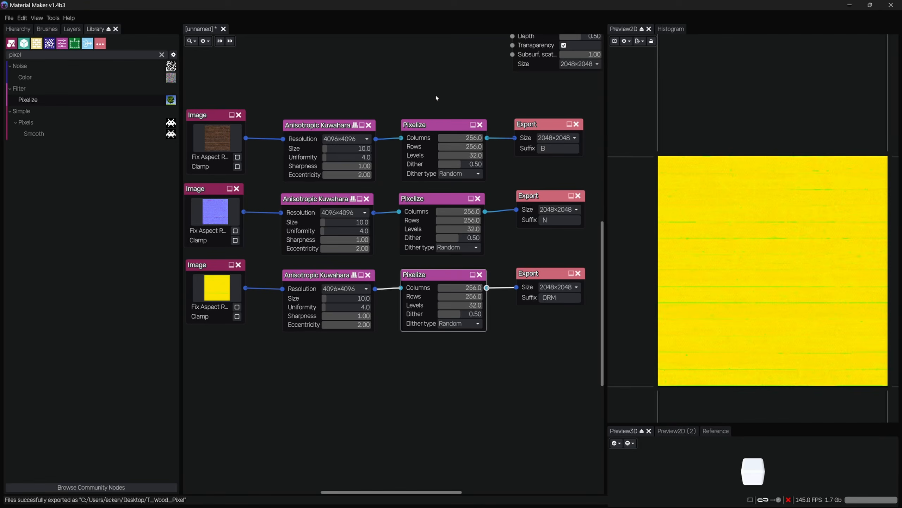
Inspect the first Anisotropic Kuwahara node's output up close in the 2D preview
left_click(437, 125)
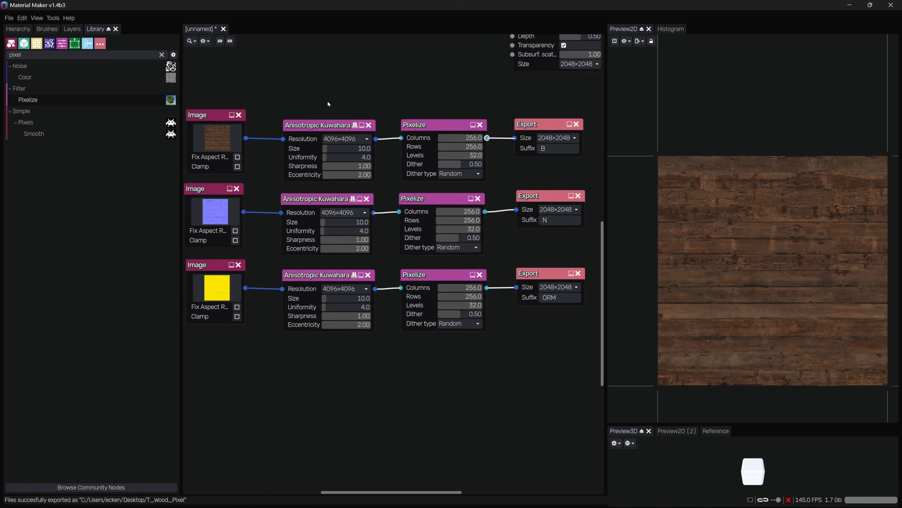
left_click(320, 125)
scroll(340, 108, "up", 1)
scroll(340, 107, "up", 2)
scroll(736, 163, "up", 7)
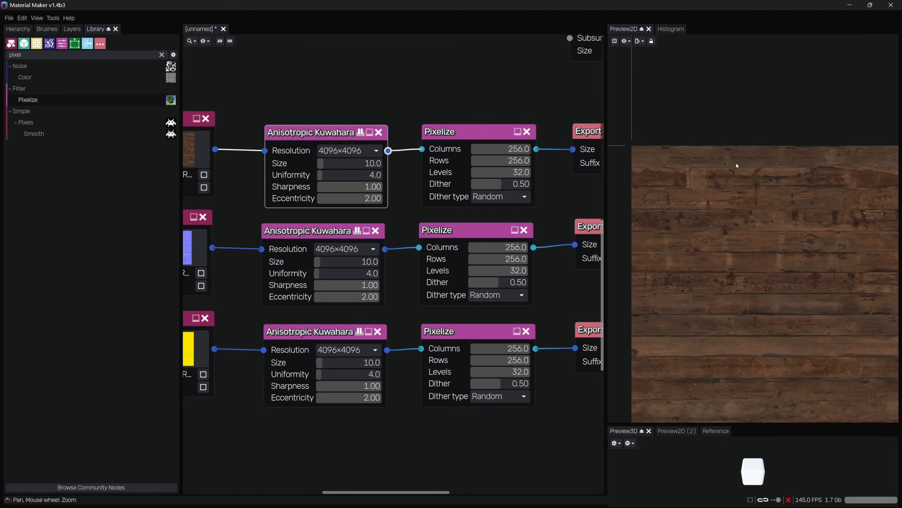
middle_click_drag(639, 165, 673, 198)
scroll(648, 199, "up", 4)
scroll(681, 199, "up", 2)
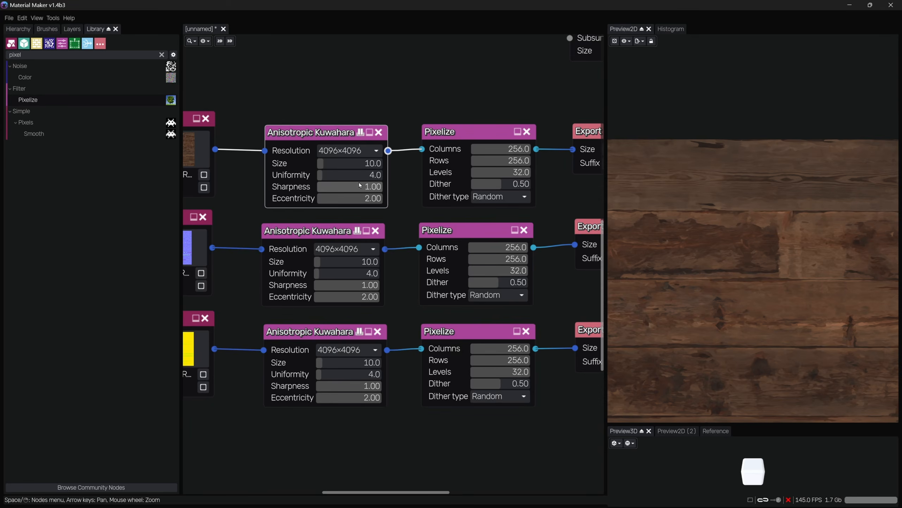
Switch the first Anisotropic Kuwahara node's resolution to 1024×1024 and undo that change
left_click(350, 151)
left_click(340, 210)
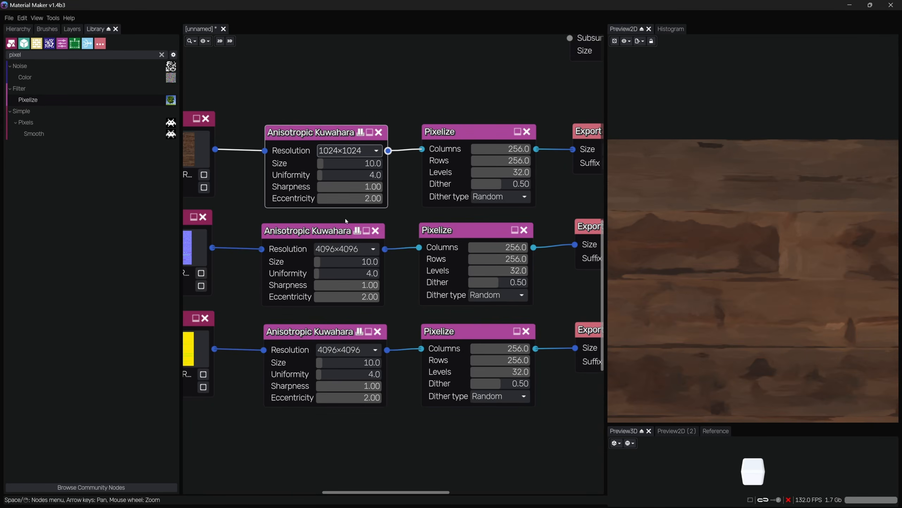
scroll(789, 244, "down", 1)
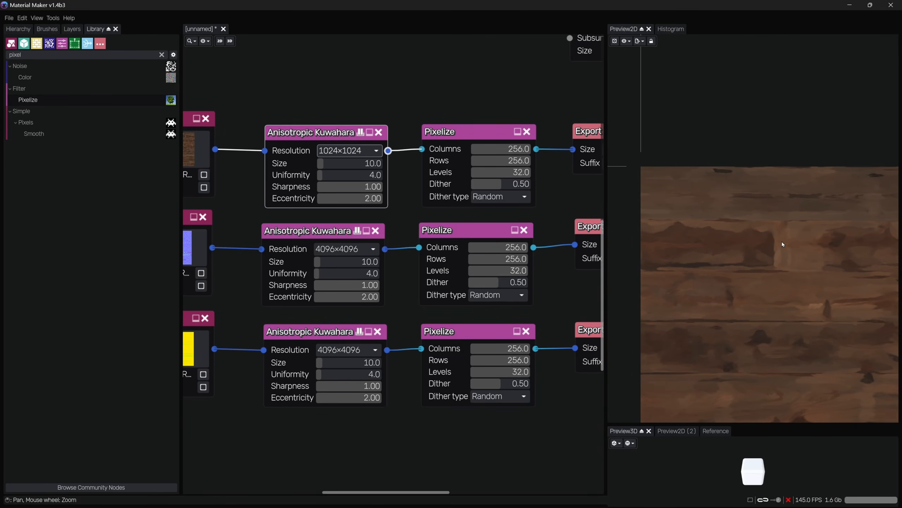
key("ctrl+z")
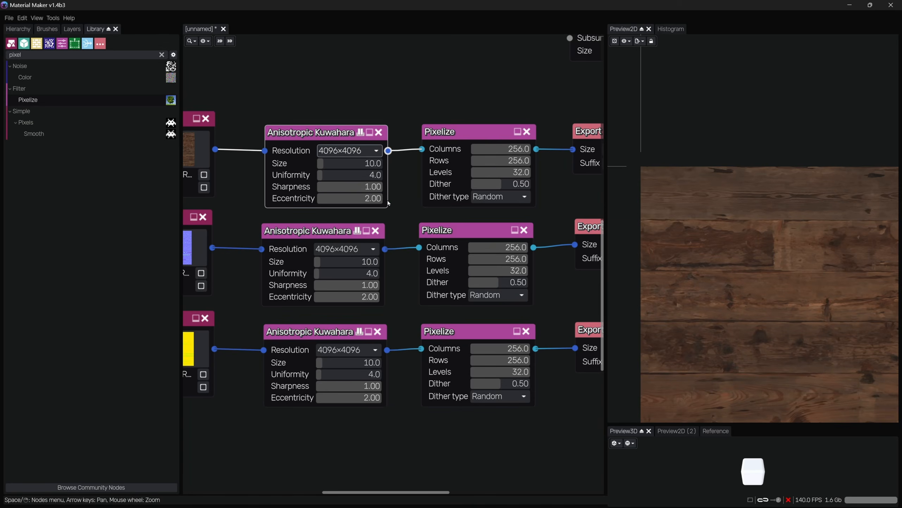
scroll(368, 194, "down", 3)
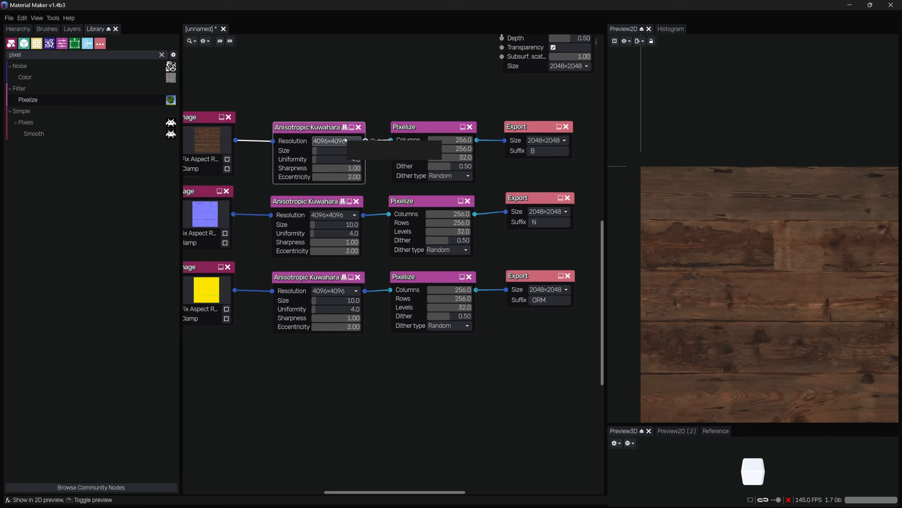
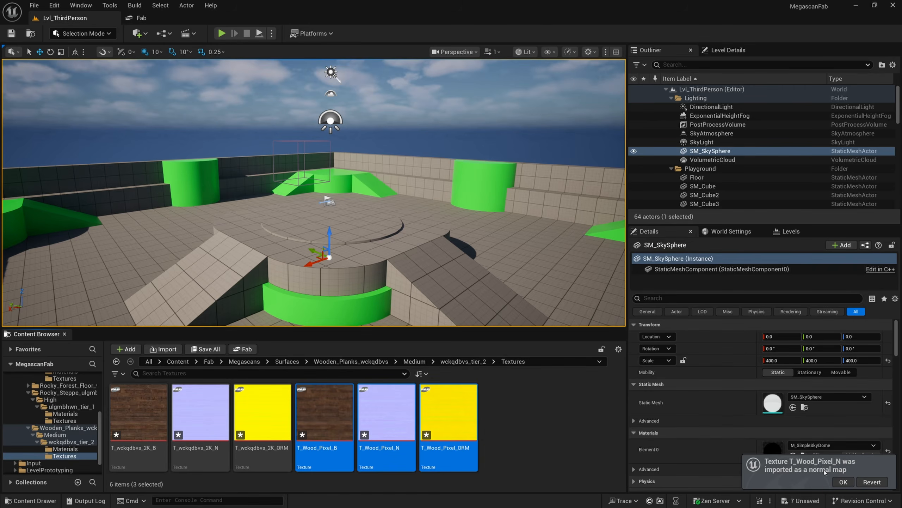
Open the T_Wood_Pixel_B, T_Wood_Pixel_N and T_Wood_Pixel_ORM textures in the texture editor
left_click(494, 432)
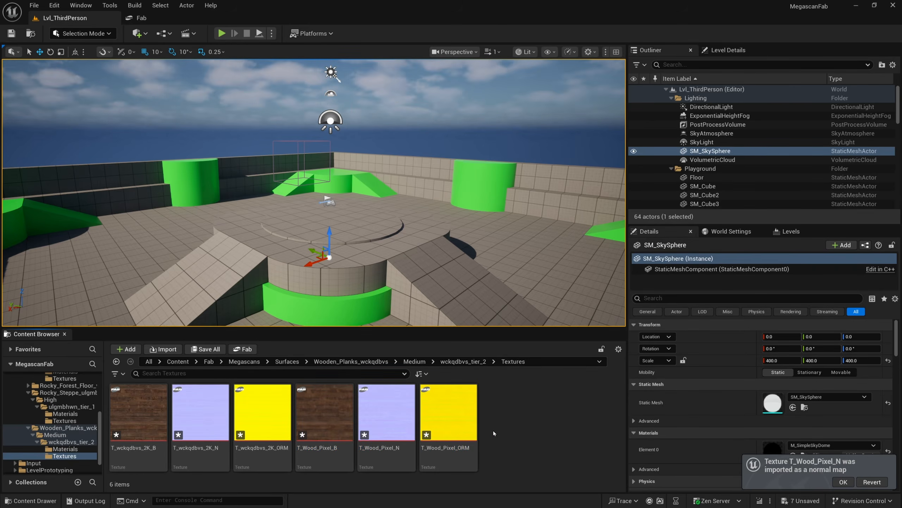
double_click(299, 408)
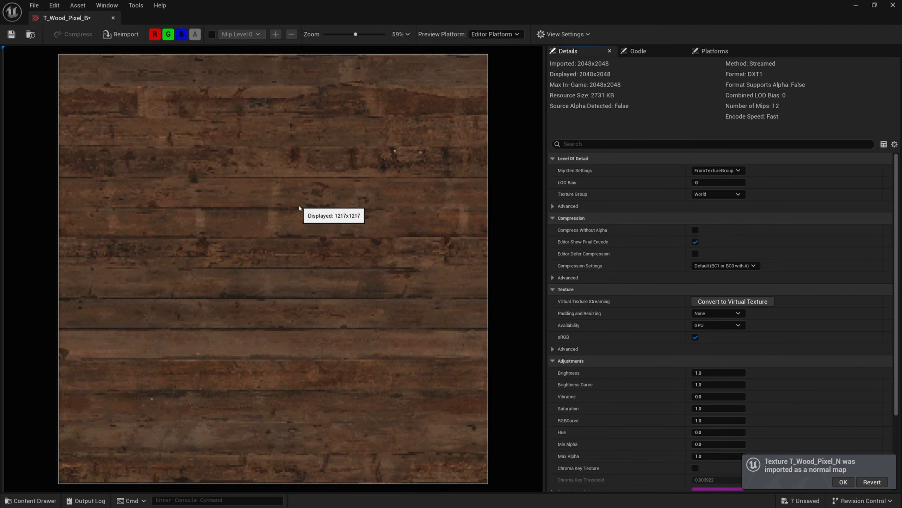
left_click_drag(193, 20, 296, 67)
double_click(387, 428)
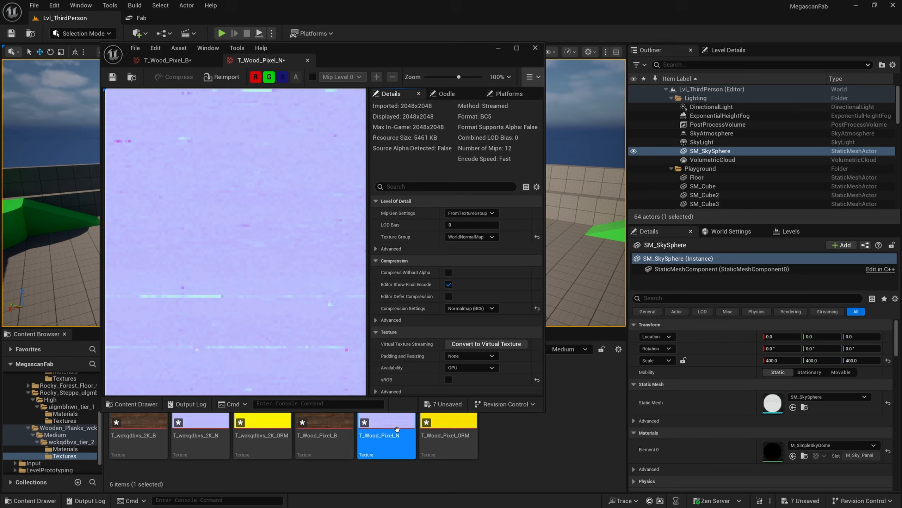
scroll(259, 233, "down", 3)
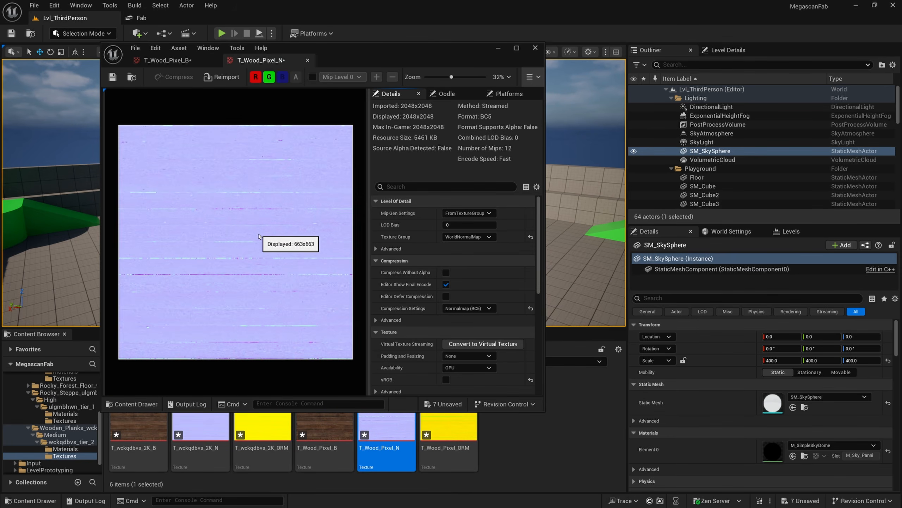
double_click(448, 428)
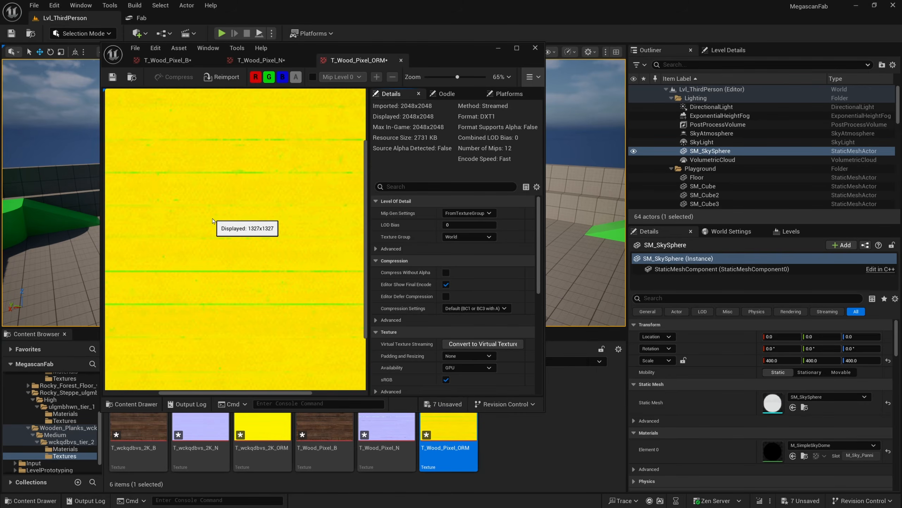
scroll(212, 221, "down", 3)
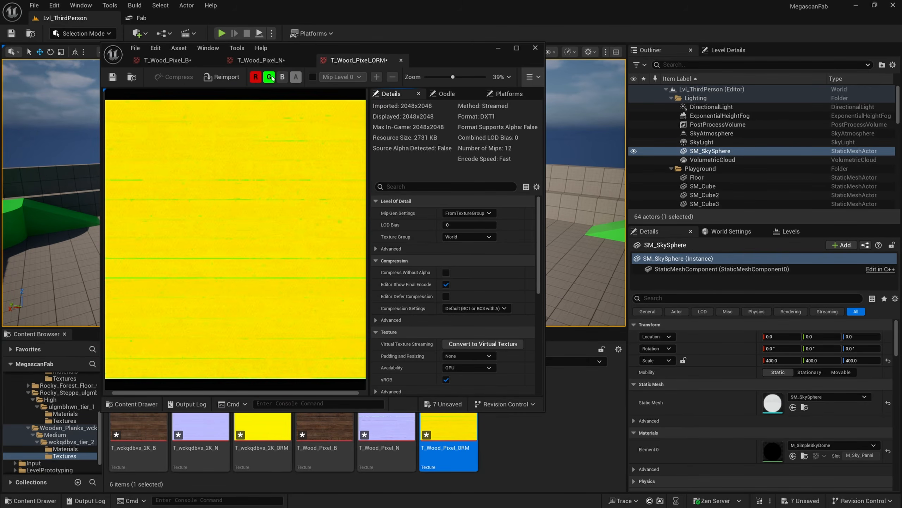
Inspect the T_Wood_Pixel_ORM texture's red, green and blue channels individually
left_click(270, 77)
scroll(268, 134, "down", 1)
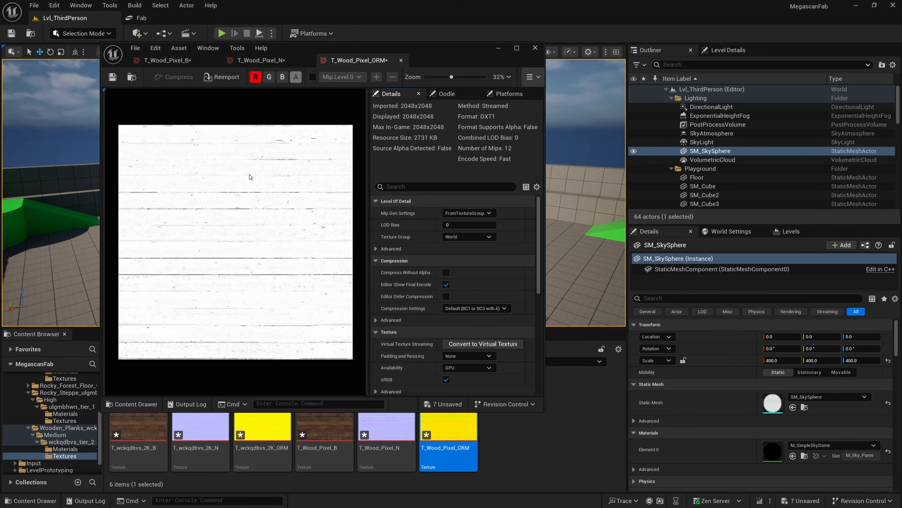
left_click(256, 77)
left_click(269, 77)
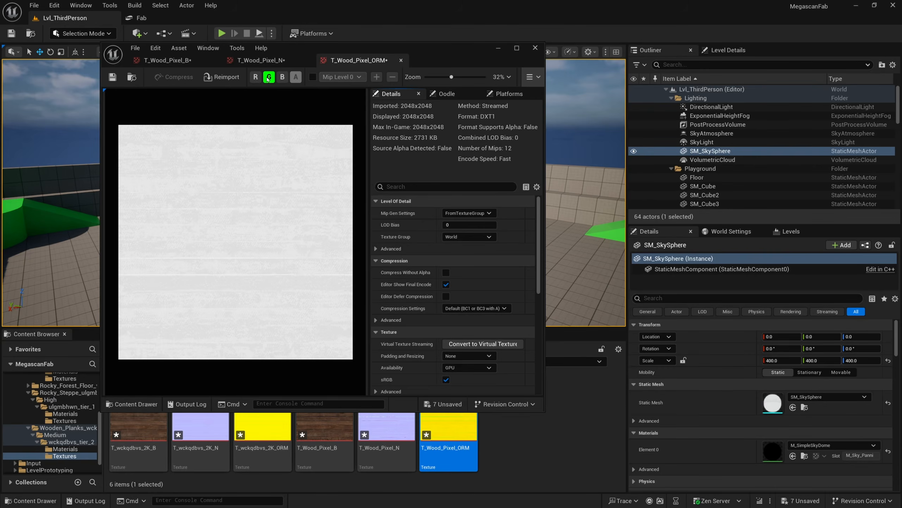
left_click(269, 77)
left_click(282, 77)
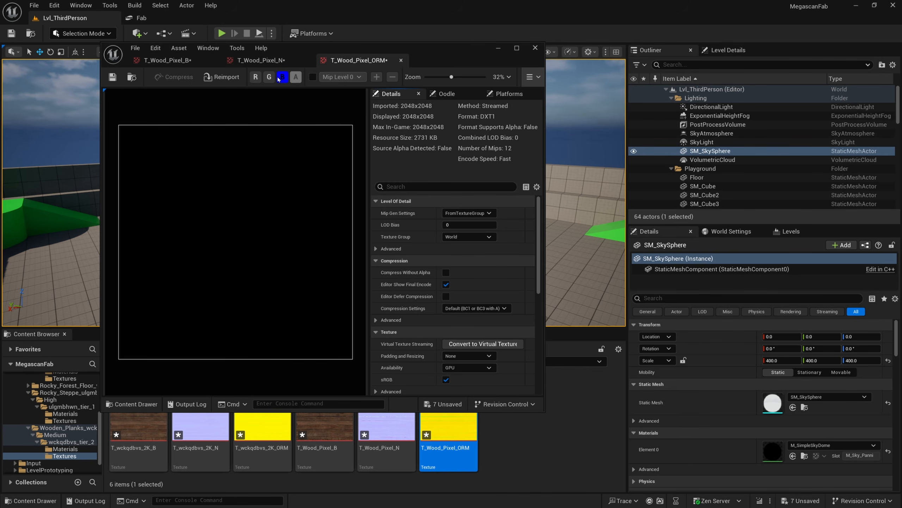
left_click(282, 77)
left_click(269, 77)
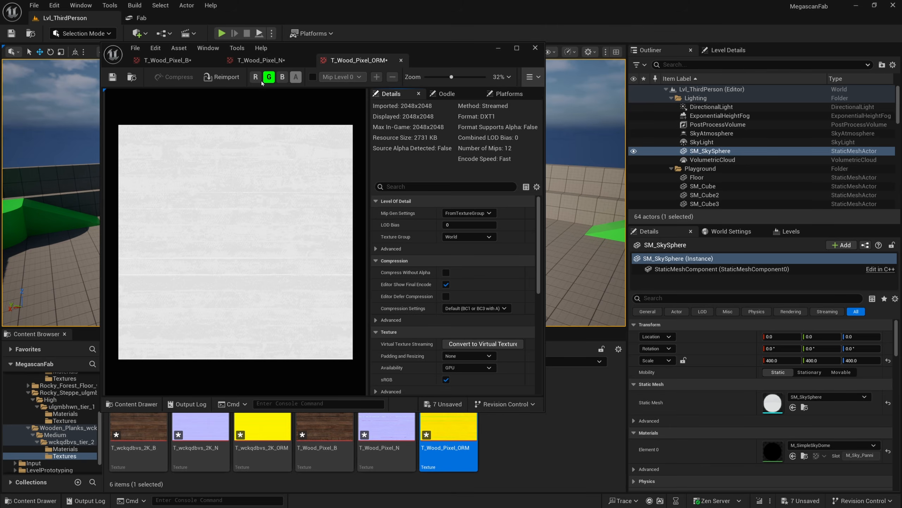
left_click(255, 76)
left_click(282, 77)
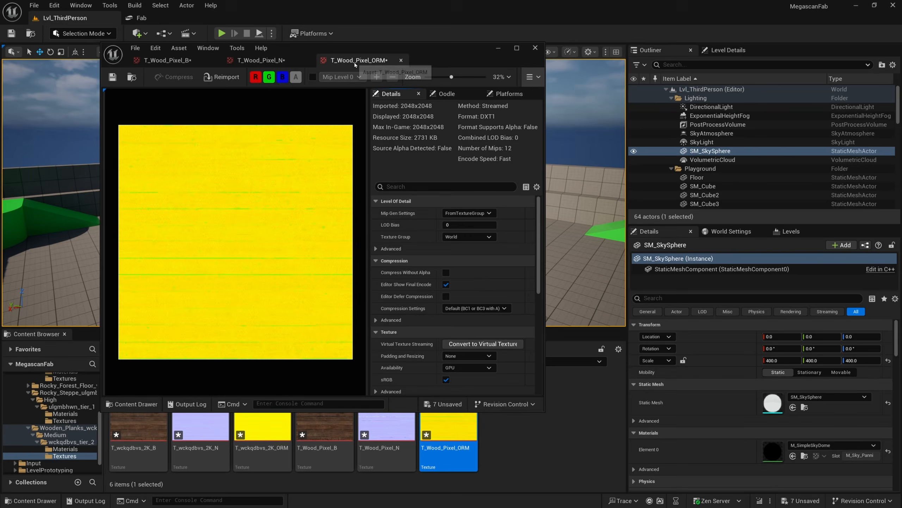
Enable Flip Green Channel in the advanced texture settings of T_Wood_Pixel_N
double_click(444, 52)
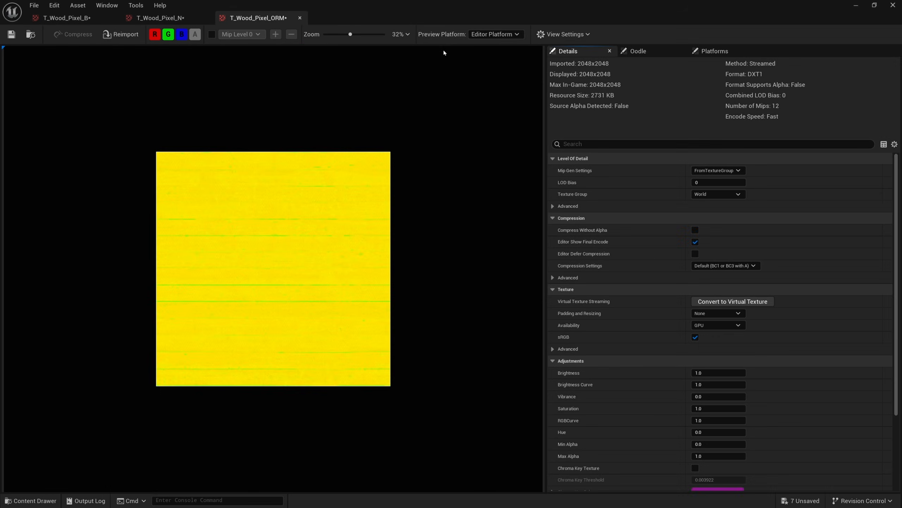
left_click(153, 21)
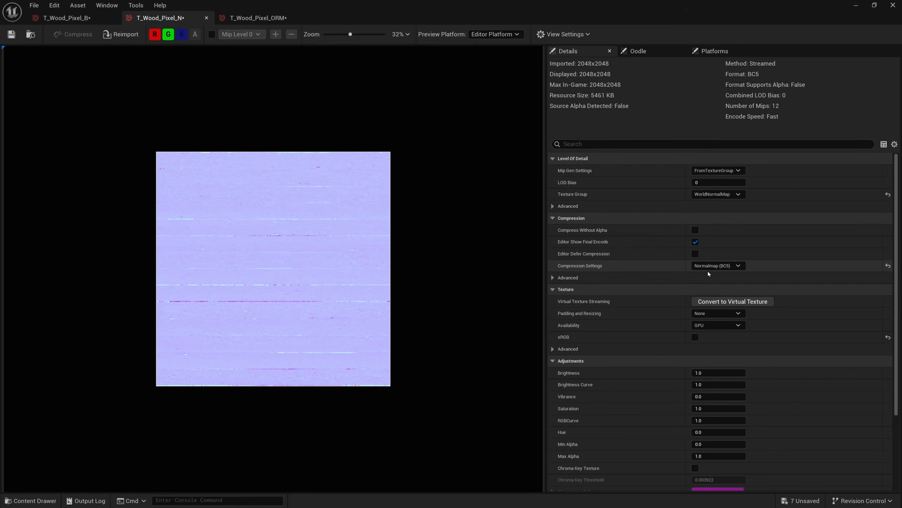
scroll(612, 288, "down", 3)
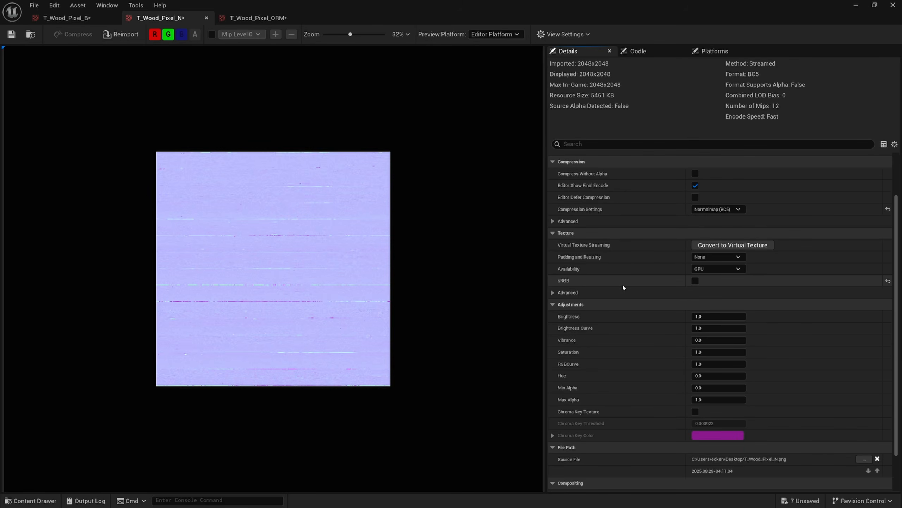
scroll(623, 287, "down", 3)
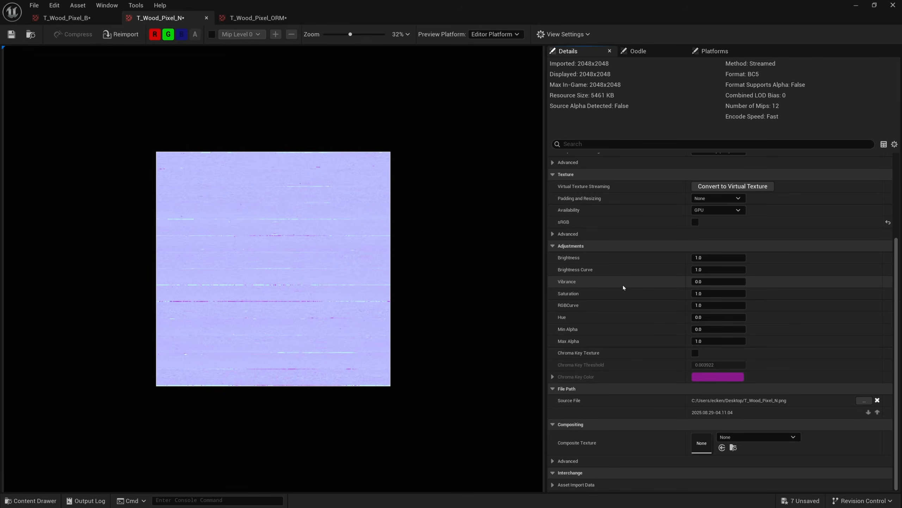
scroll(623, 290, "up", 1)
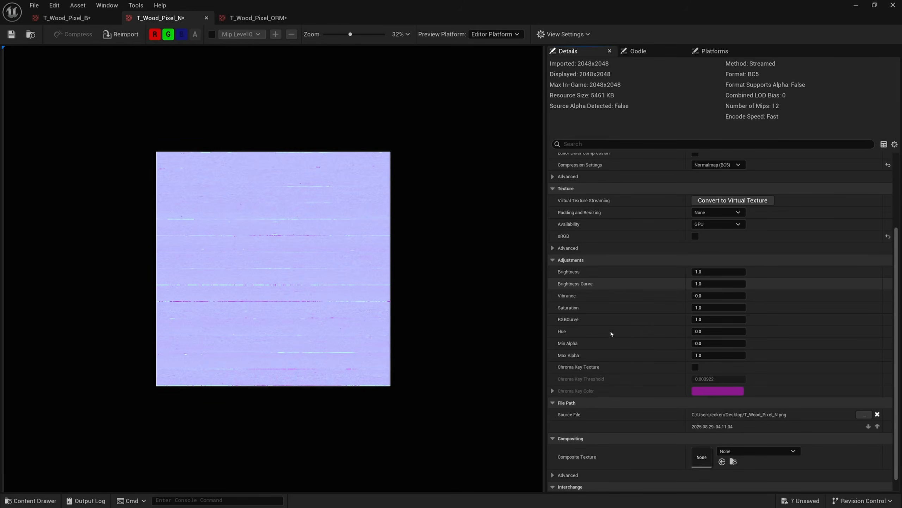
scroll(579, 288, "up", 1)
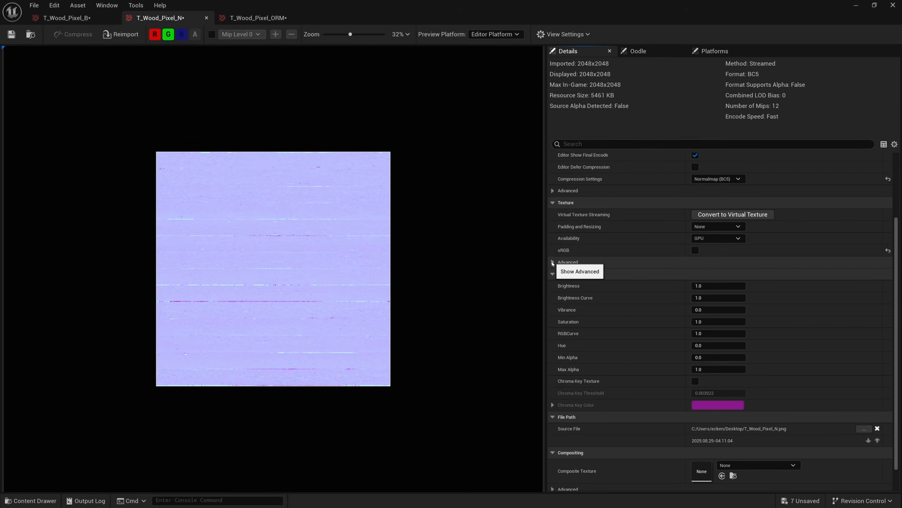
left_click(552, 262)
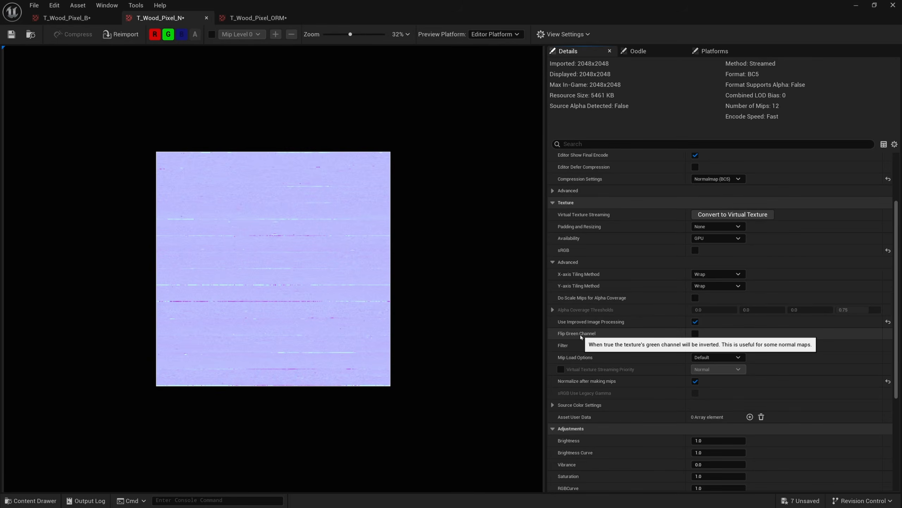
left_click(694, 334)
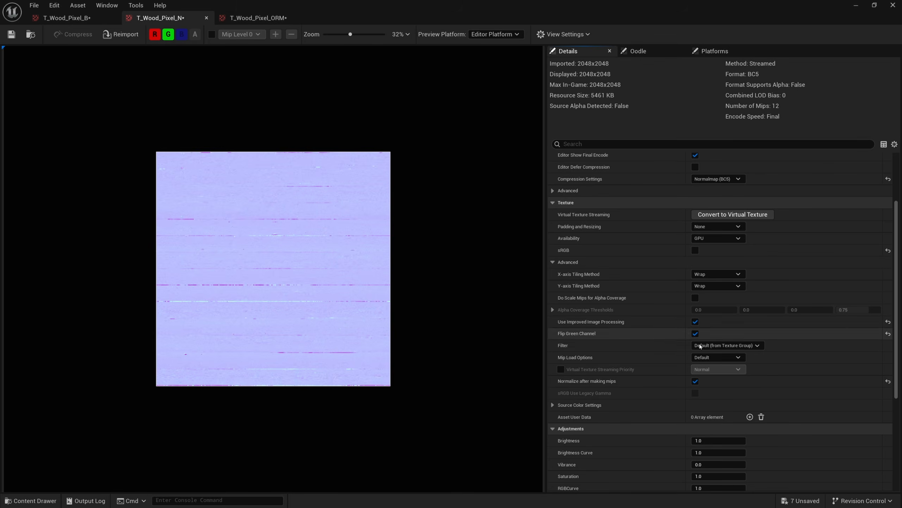
left_click(695, 333)
left_click(696, 334)
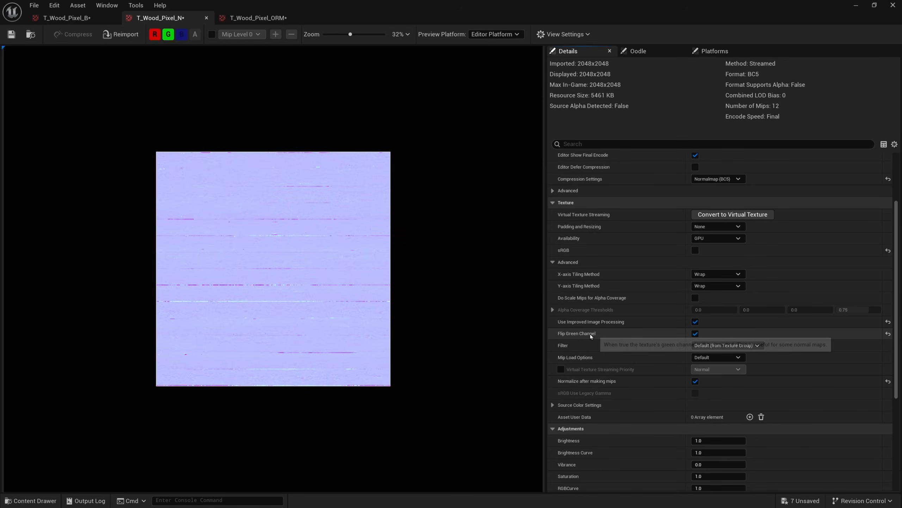
Set T_Wood_Pixel_ORM's compression settings to Masks (no sRGB) and preview its red channel alone
left_click(258, 20)
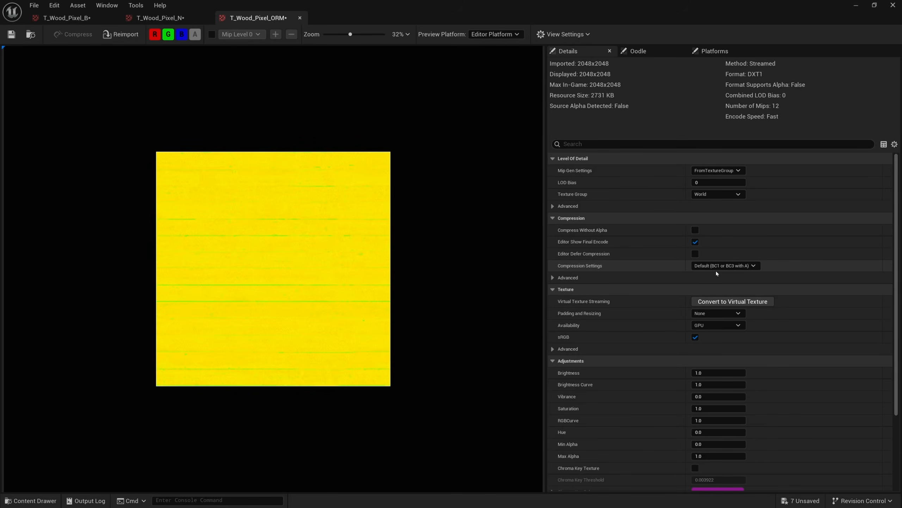
left_click(724, 265)
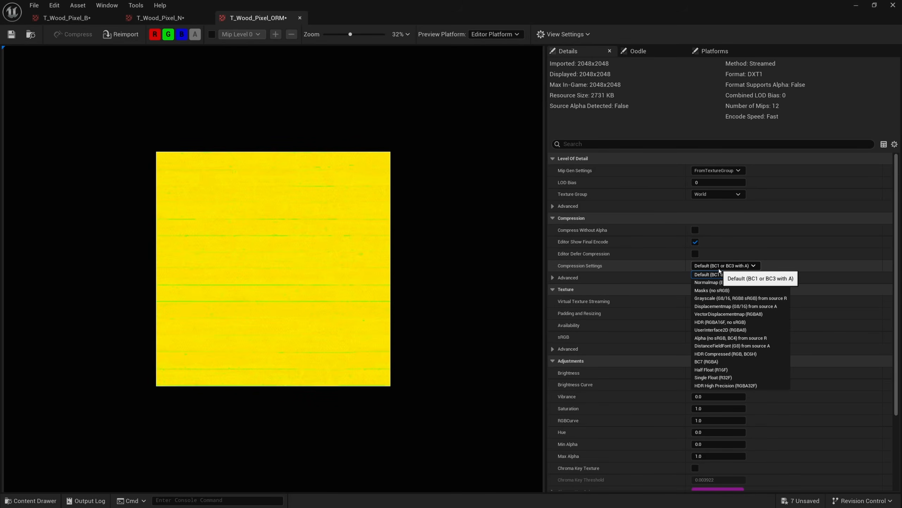
left_click(736, 290)
scroll(314, 220, "up", 5)
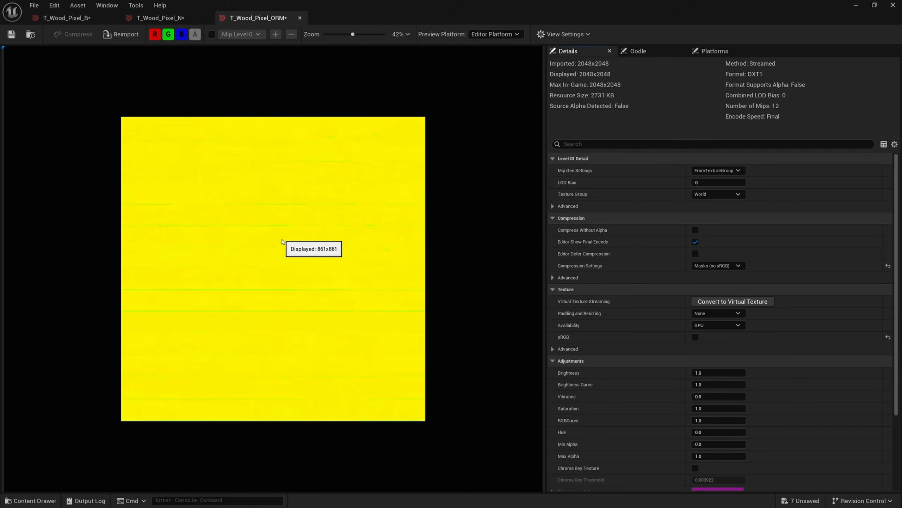
left_click(171, 37)
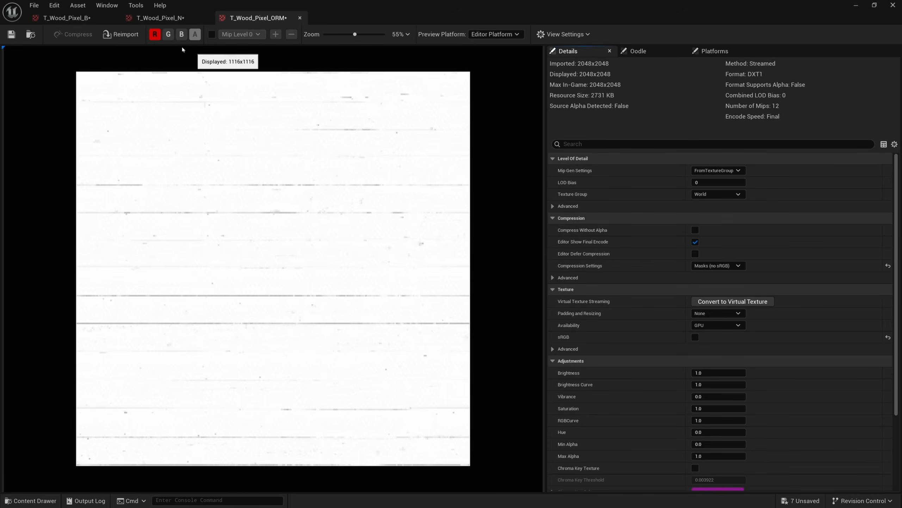
Close the three texture editor tabs and save all modified assets
middle_click(256, 21)
middle_click(157, 19)
middle_click(98, 20)
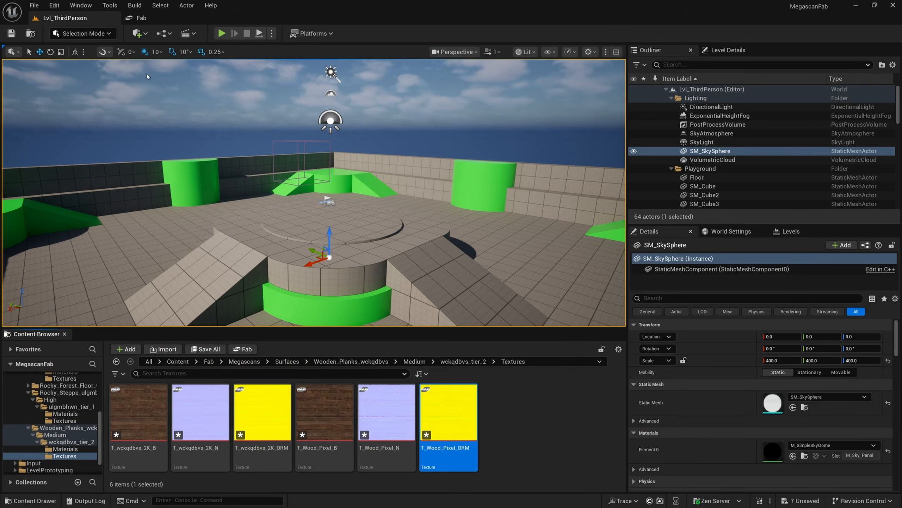
left_click(205, 349)
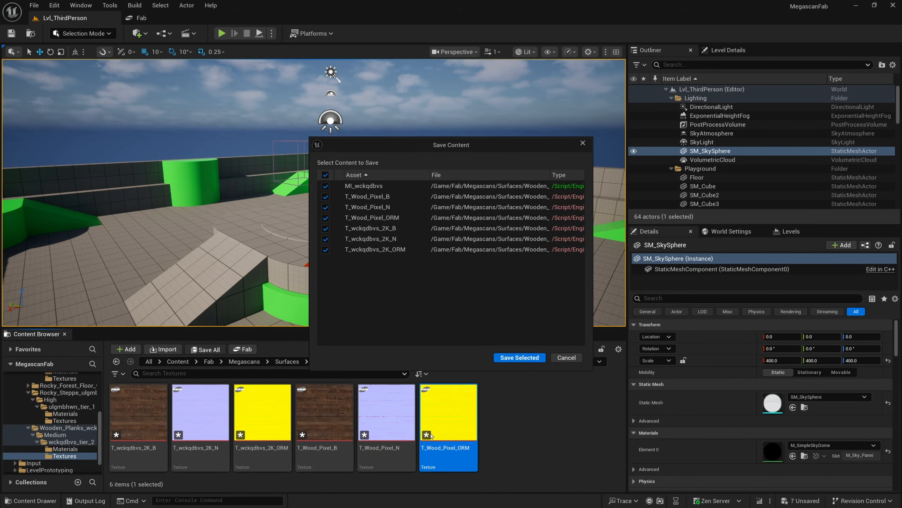
left_click(500, 358)
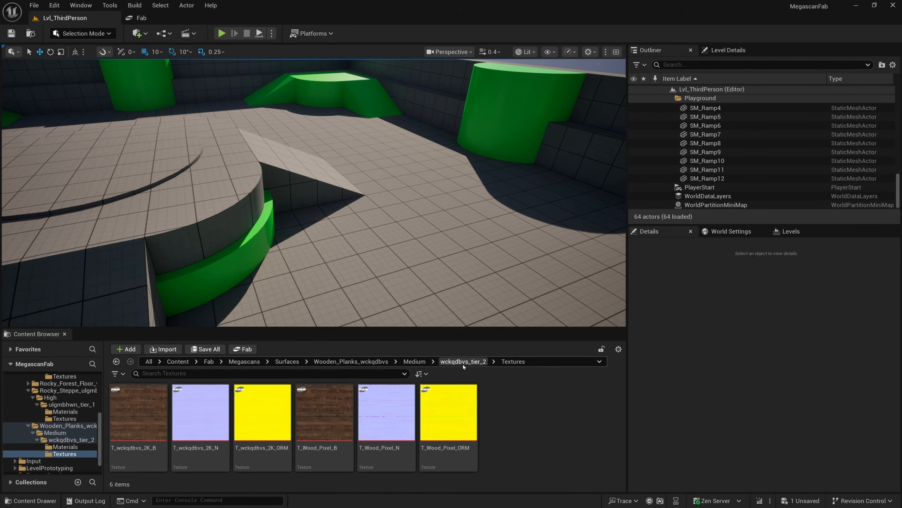
Create a new folder named Materials under Content and open it
left_click(178, 361)
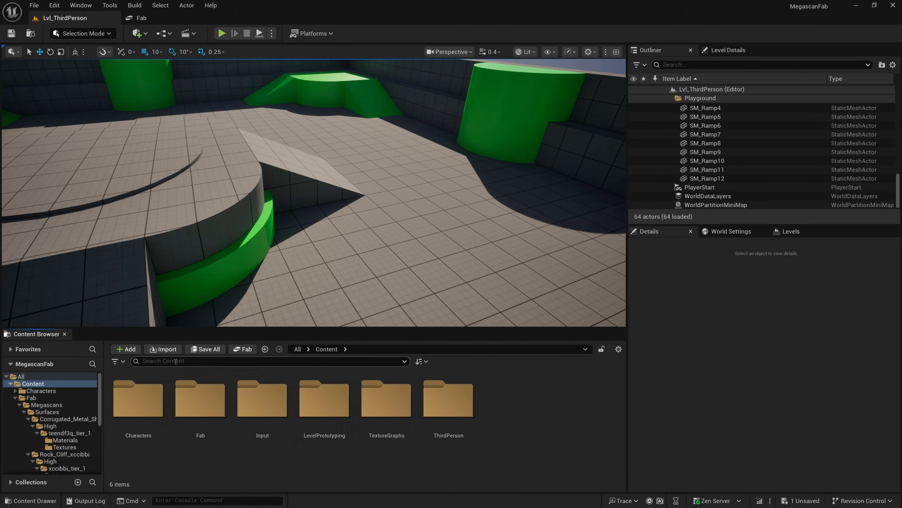
right_click(504, 403)
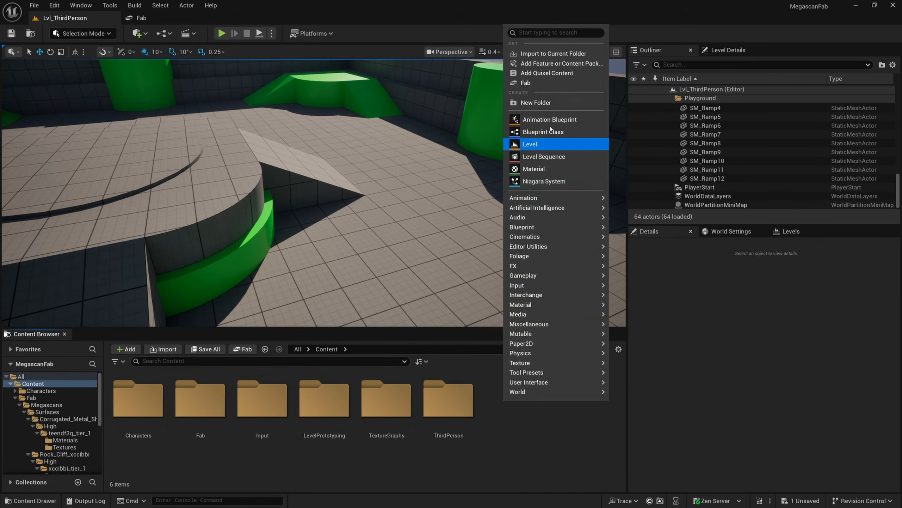
left_click(549, 103)
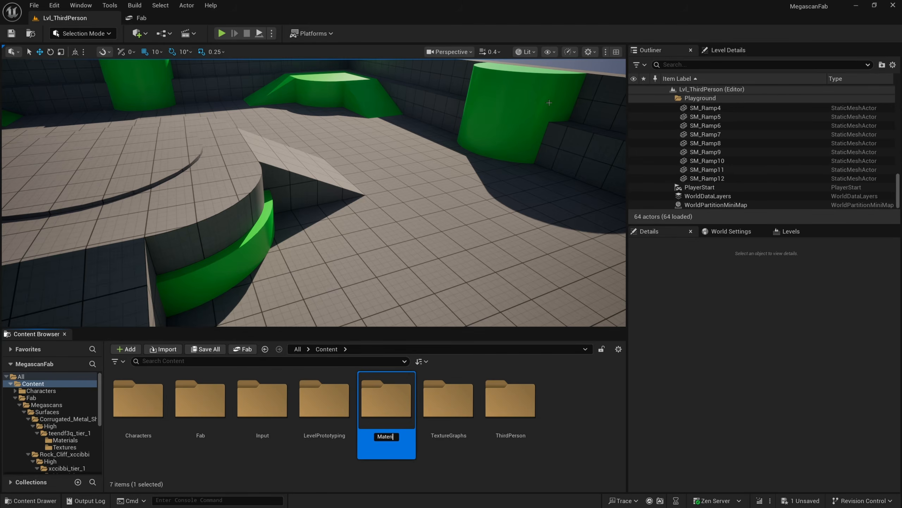
double_click(408, 393)
Create a new material named M_Megascan_Stylized in the Materials folder and open it in the material editor
right_click(150, 408)
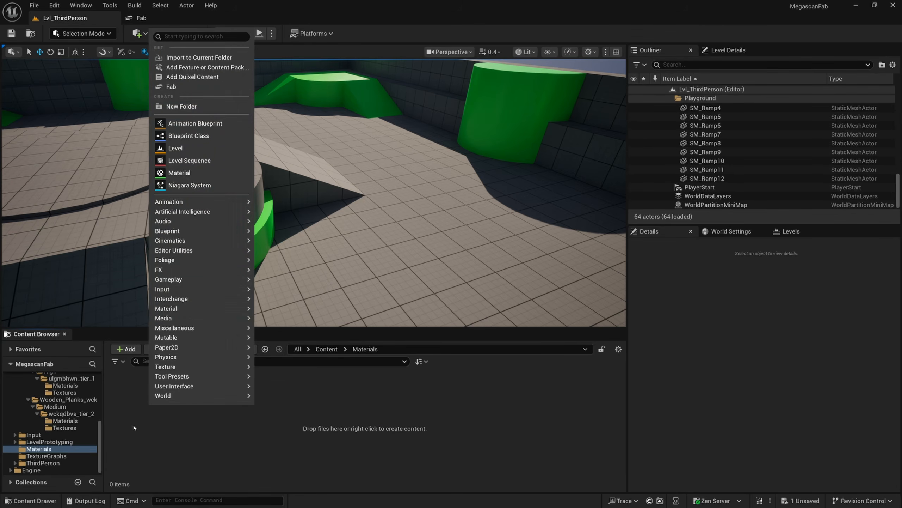
mouse_move(158, 369)
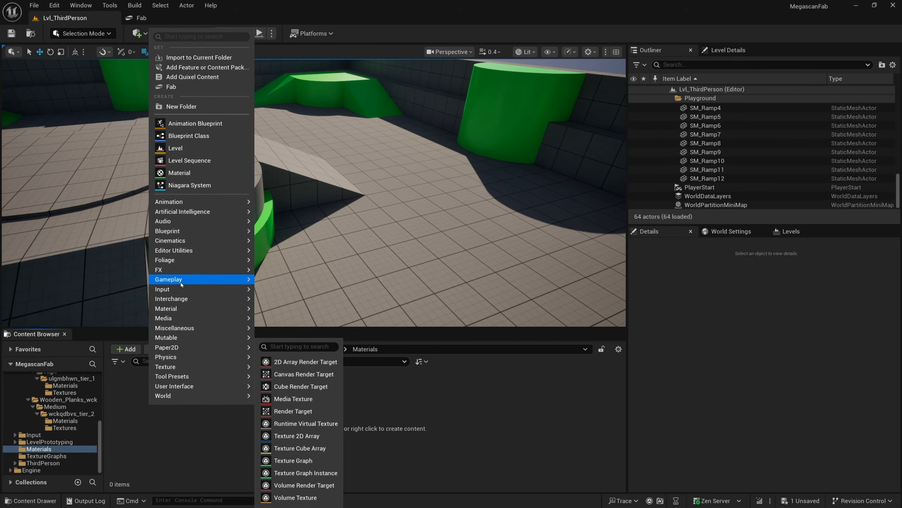
left_click(191, 173)
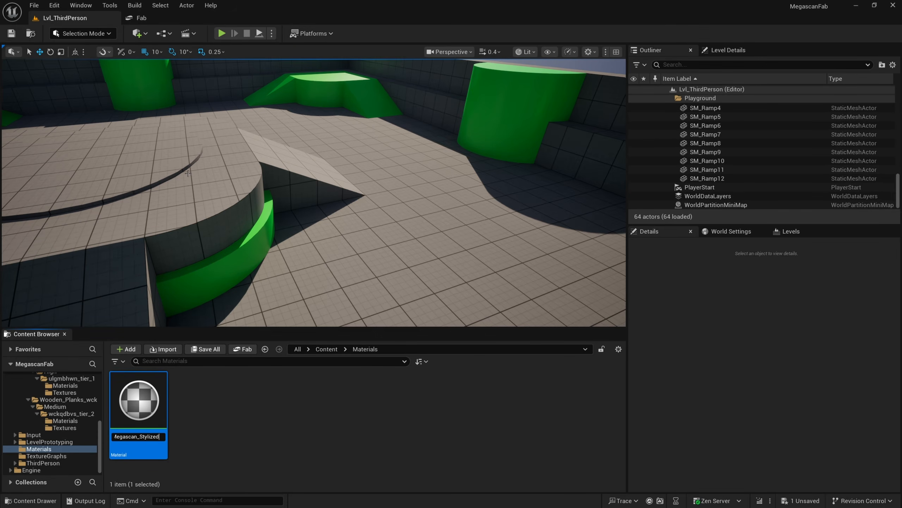
type("M_Megascan_Stylized")
key("Return")
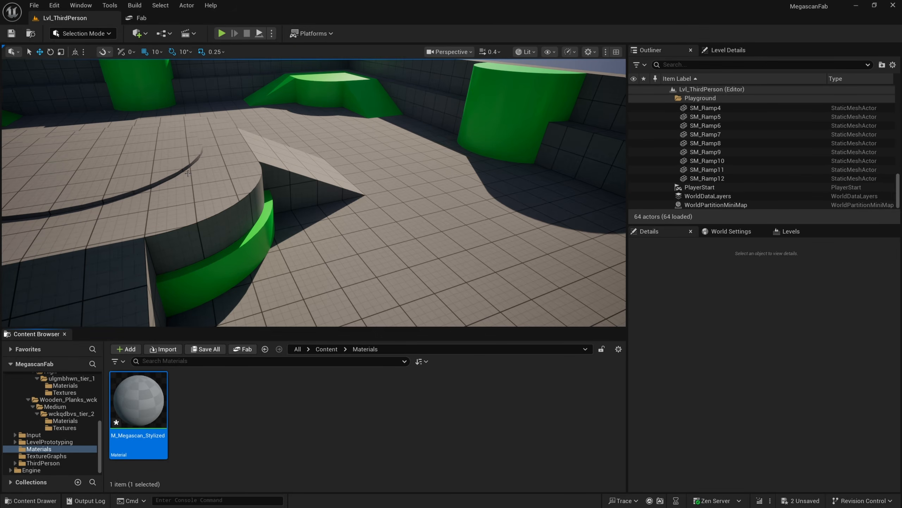
double_click(131, 406)
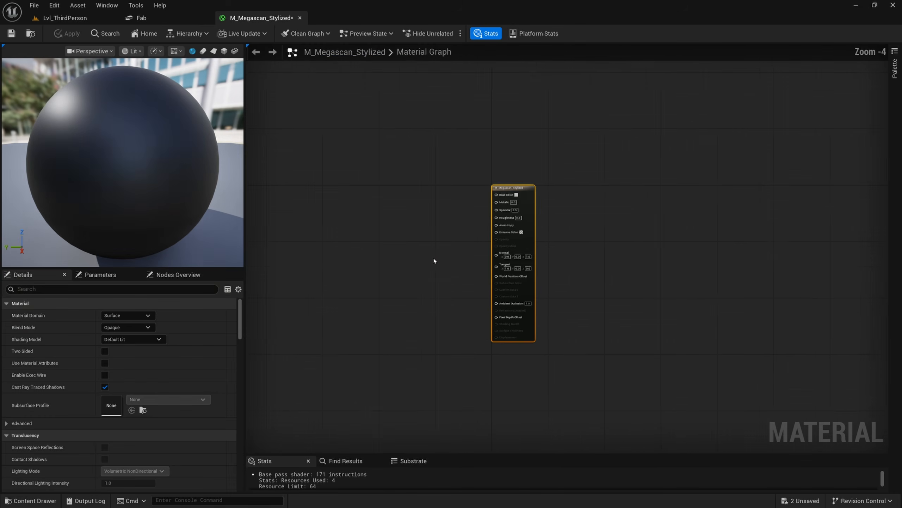
Undock the material editor into a floating window, resize it, and close the Fab tab
left_click_drag(261, 17, 490, 104)
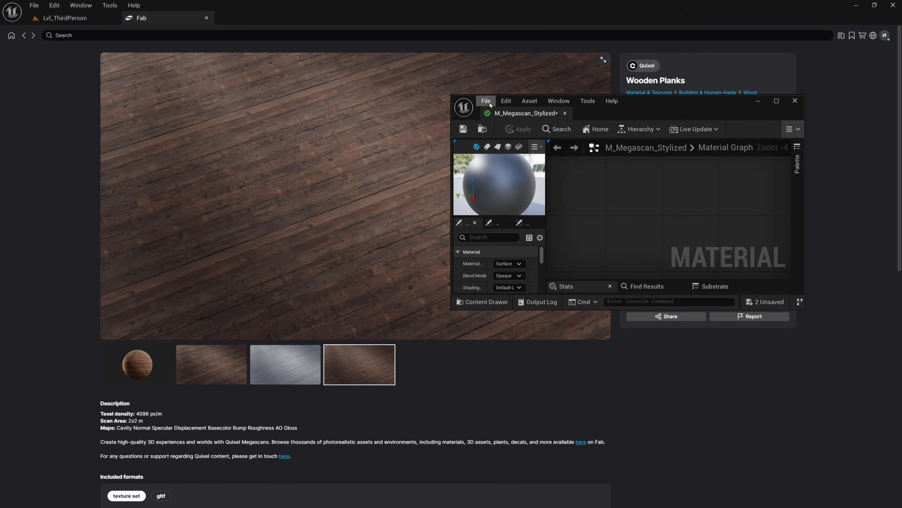
left_click_drag(594, 310, 619, 419)
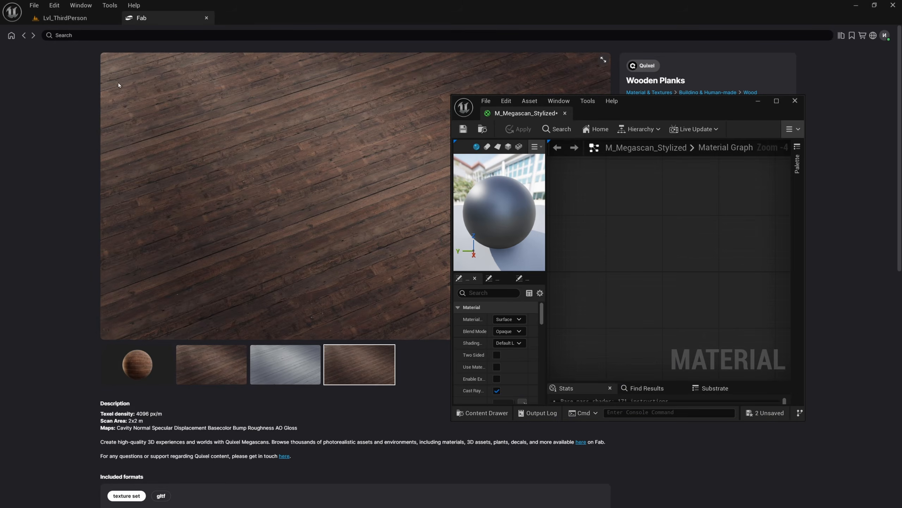
left_click(206, 18)
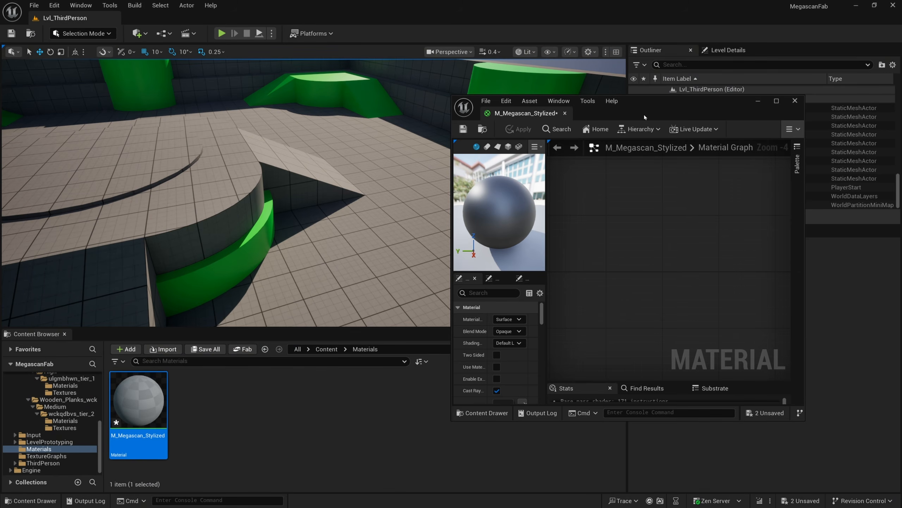
Browse the content browser to the Wooden_Planks_wckqdbvs > Medium > wckqdbvs_tier_2 > Textures folder
left_click_drag(645, 117, 680, 107)
left_click(326, 349)
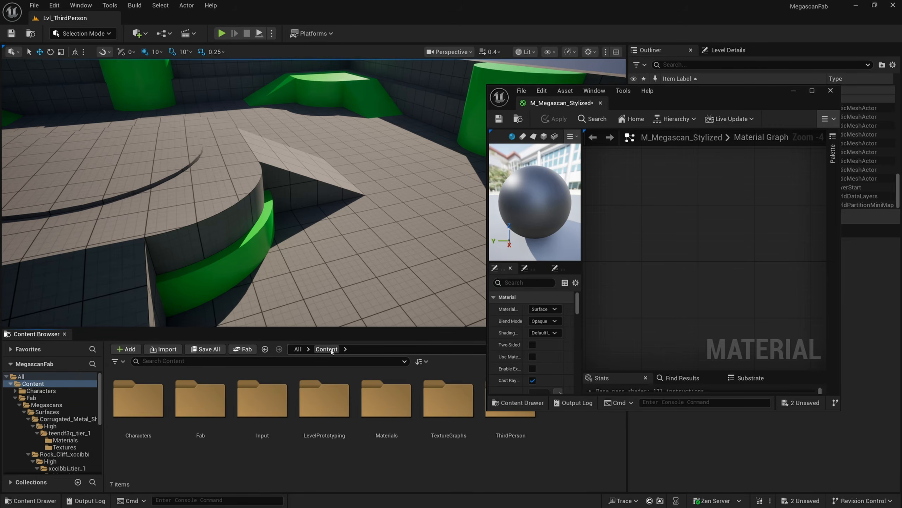
double_click(200, 400)
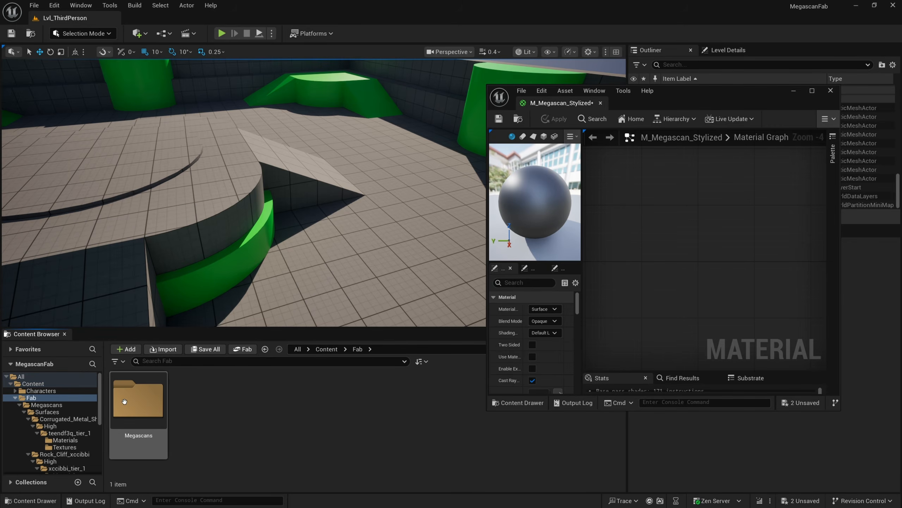
double_click(140, 401)
double_click(140, 401)
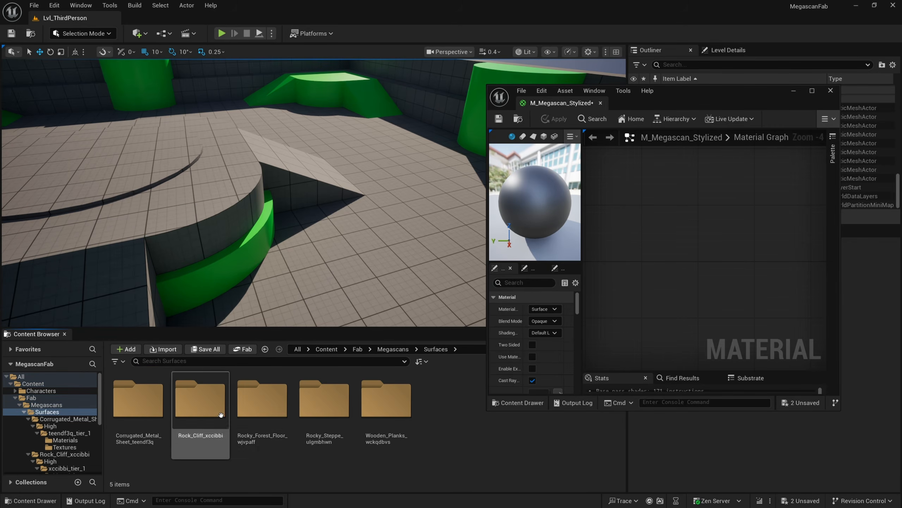
double_click(389, 405)
double_click(162, 404)
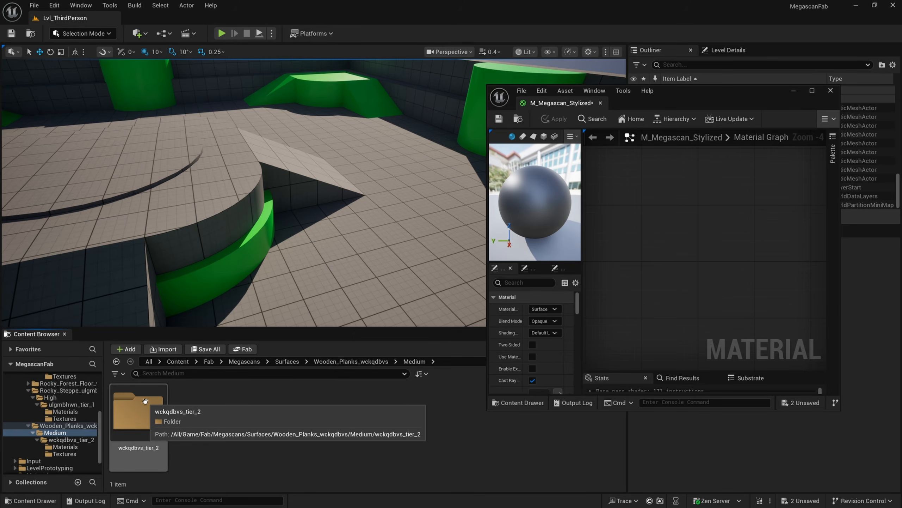
double_click(145, 403)
double_click(219, 414)
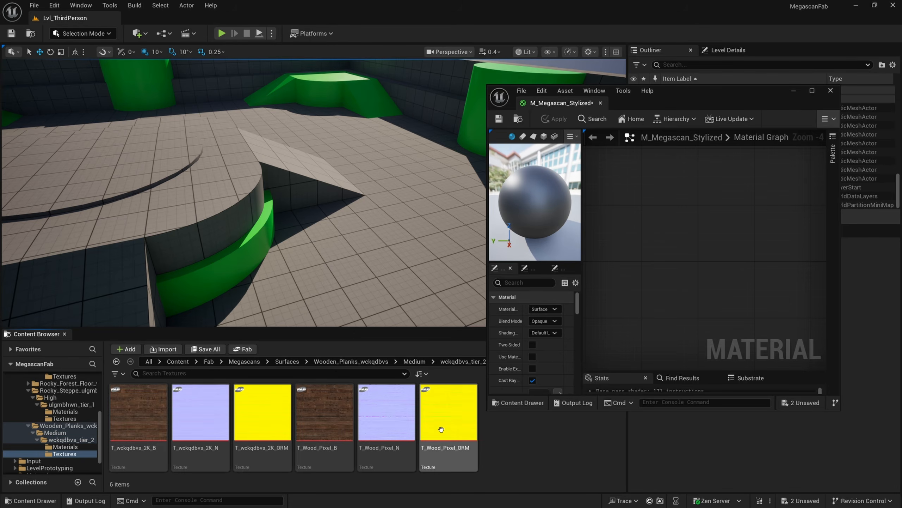
Add the T_Wood_Pixel_B, T_Wood_Pixel_N and T_Wood_Pixel_ORM textures to the material graph and maximize the material editor
left_click(325, 413)
left_click(434, 414, "shift")
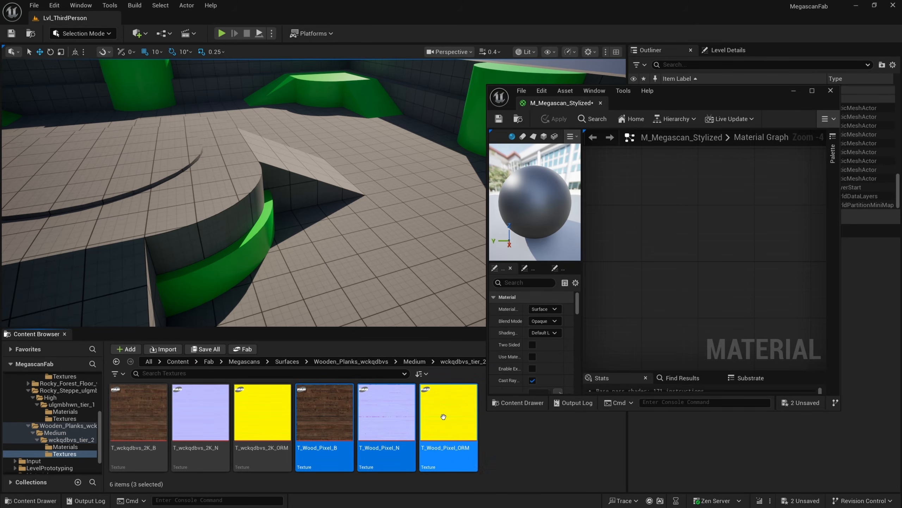
left_click_drag(433, 416, 668, 238)
double_click(707, 93)
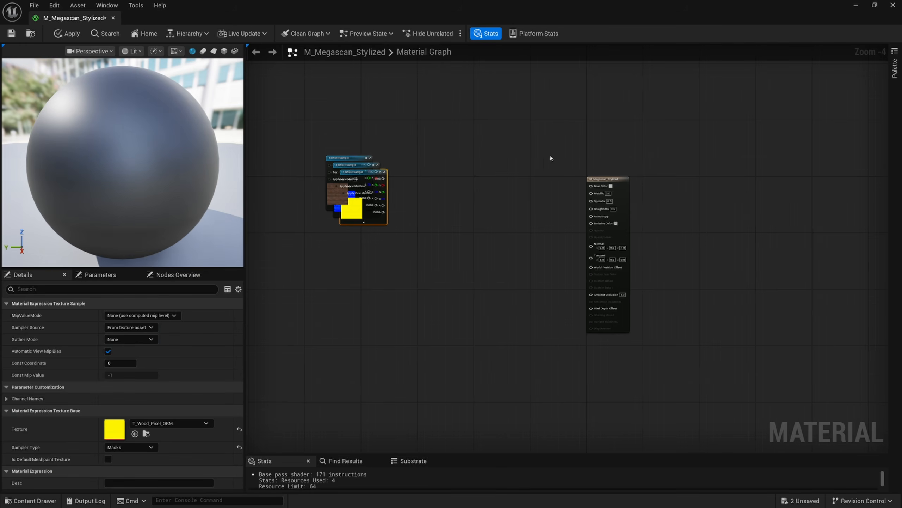
Arrange the three texture sample nodes in a column to the left of the material output node
right_click_drag(365, 208, 421, 250)
left_click(411, 267)
left_click_drag(411, 260, 414, 352)
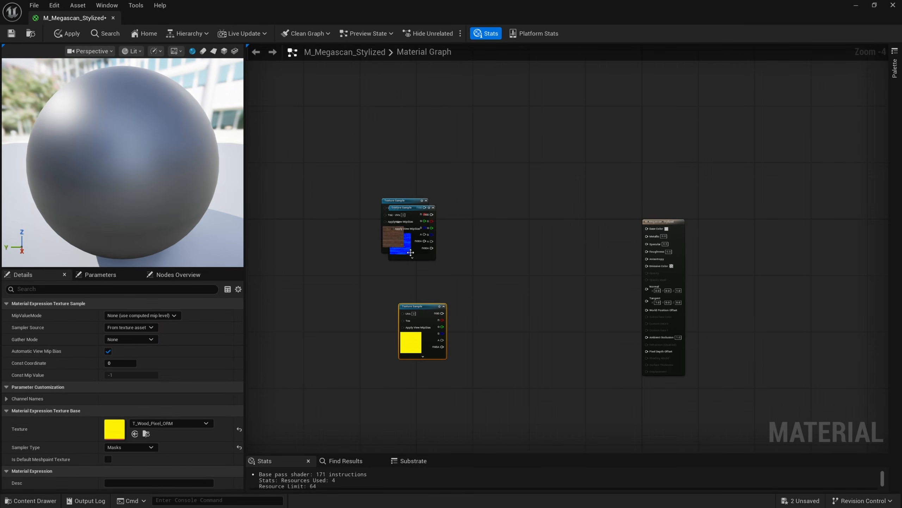
left_click_drag(395, 201, 476, 253)
left_click_drag(411, 280, 485, 204)
left_click_drag(470, 278, 471, 269)
left_click_drag(411, 341, 467, 331)
scroll(556, 295, "up", 1)
left_click_drag(698, 196, 711, 110)
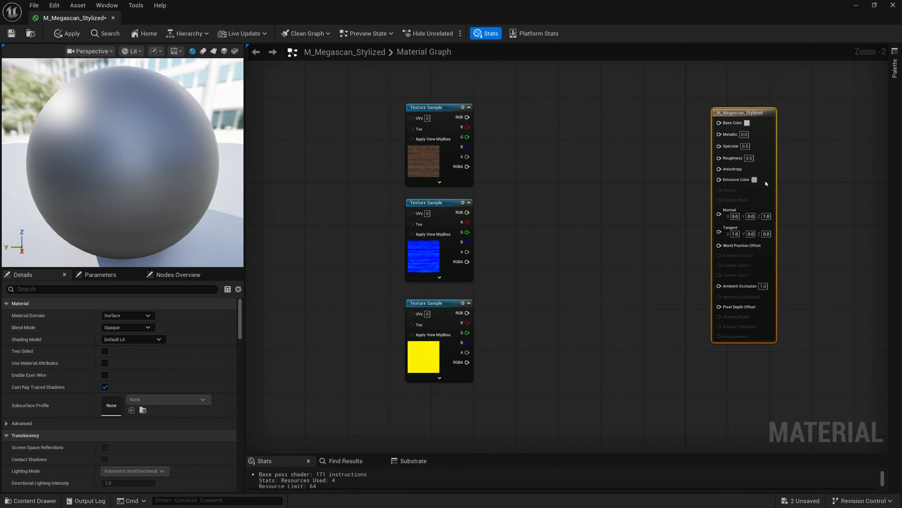
scroll(509, 169, "up", 1)
right_click_drag(510, 169, 523, 299)
scroll(434, 151, "up", 2)
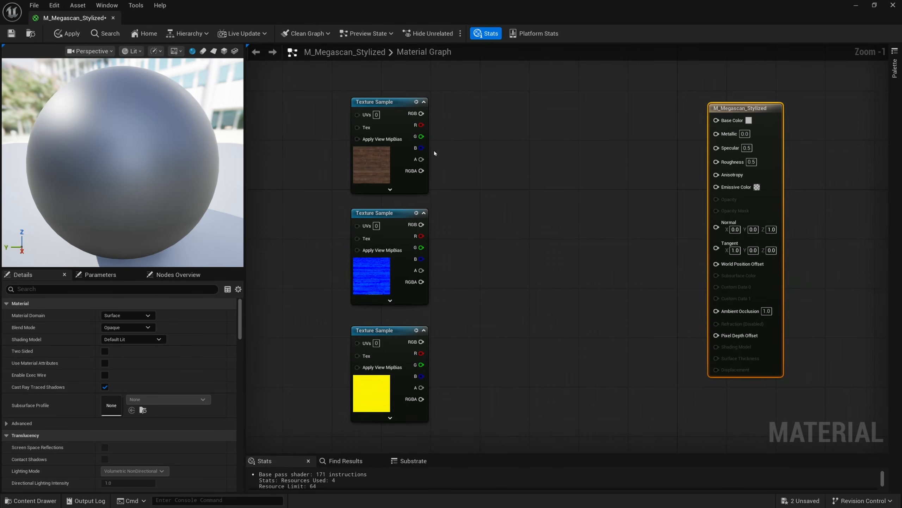
Add a Multiply node fed by the base color texture's RGB output
left_click_drag(424, 109, 492, 113)
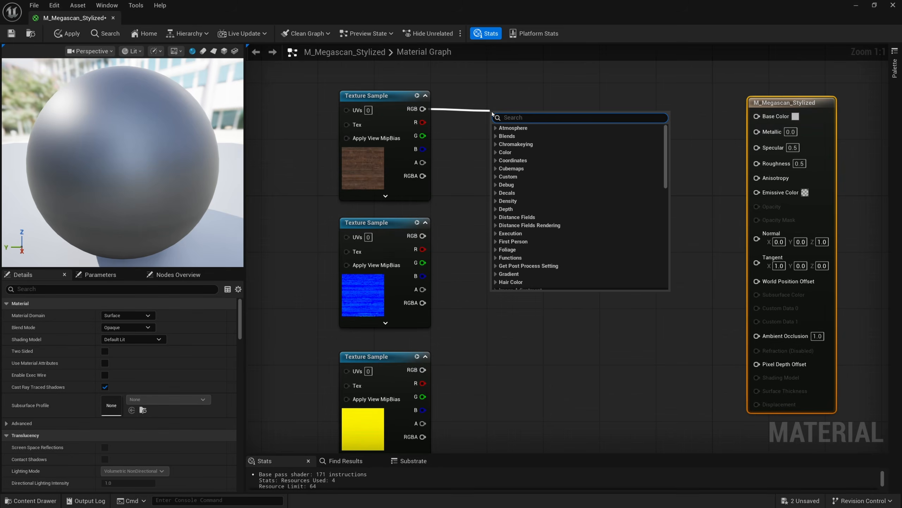
type("multiply")
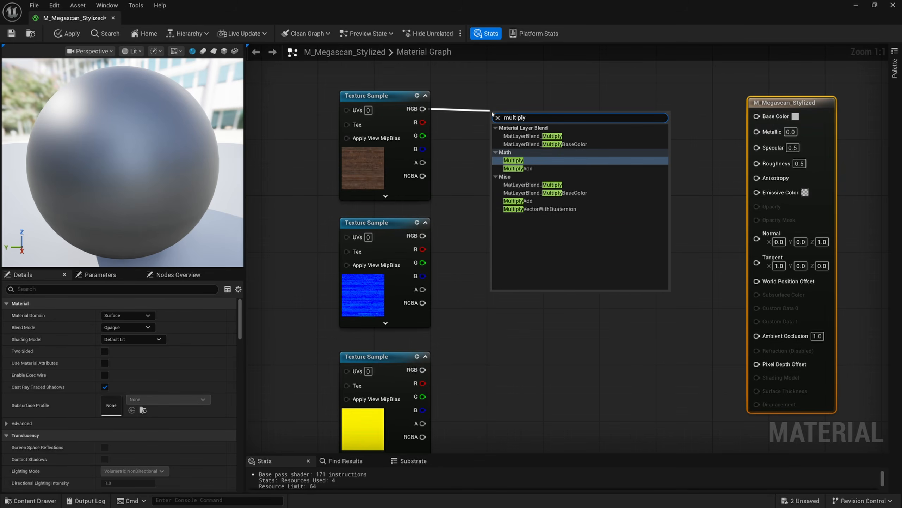
key("Return")
left_click_drag(510, 122, 553, 101)
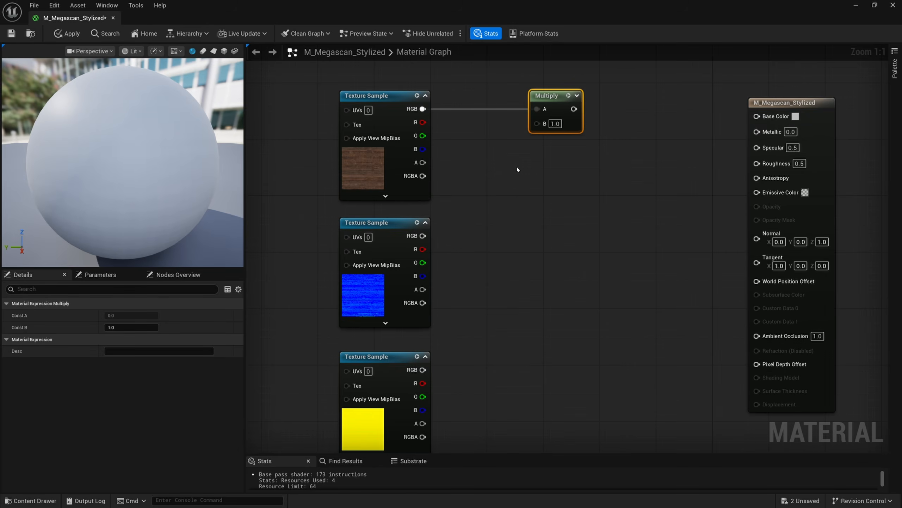
Create a vector parameter named Color with a white default value
left_click(481, 164)
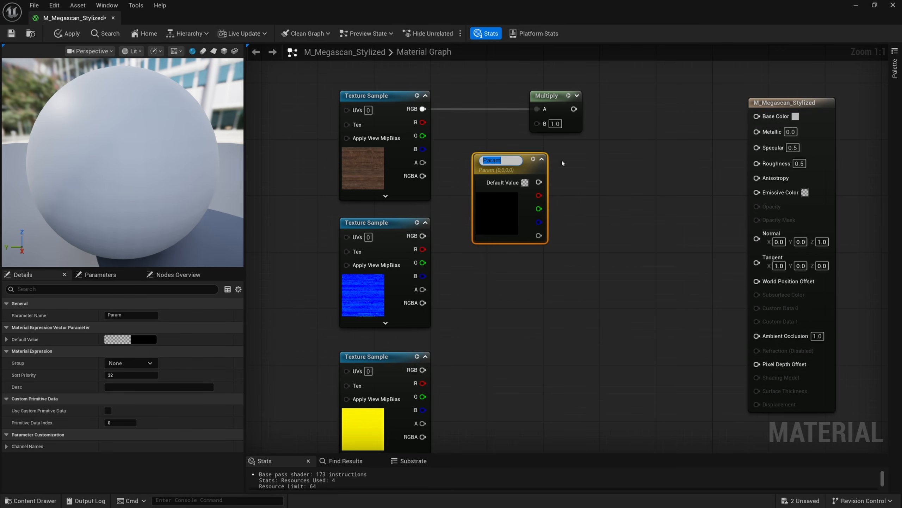
key("Return")
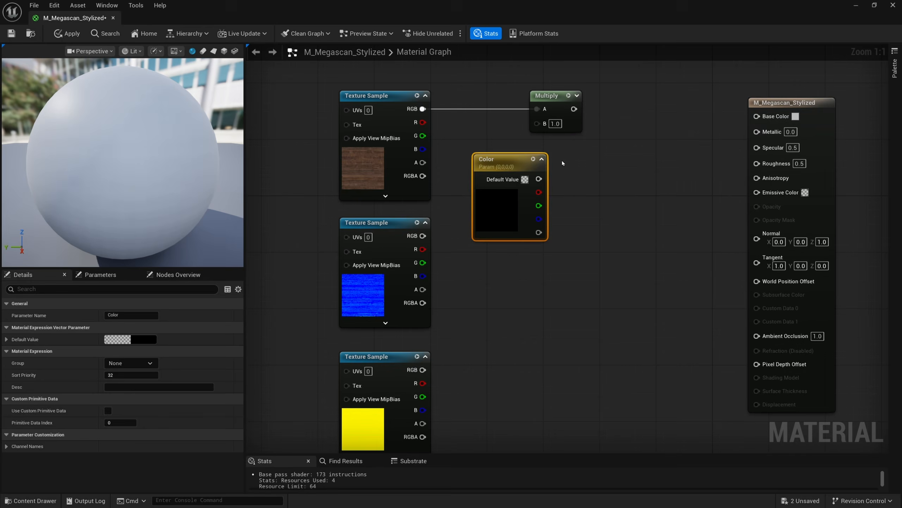
left_click(537, 179)
left_click_drag(660, 219, 660, 203)
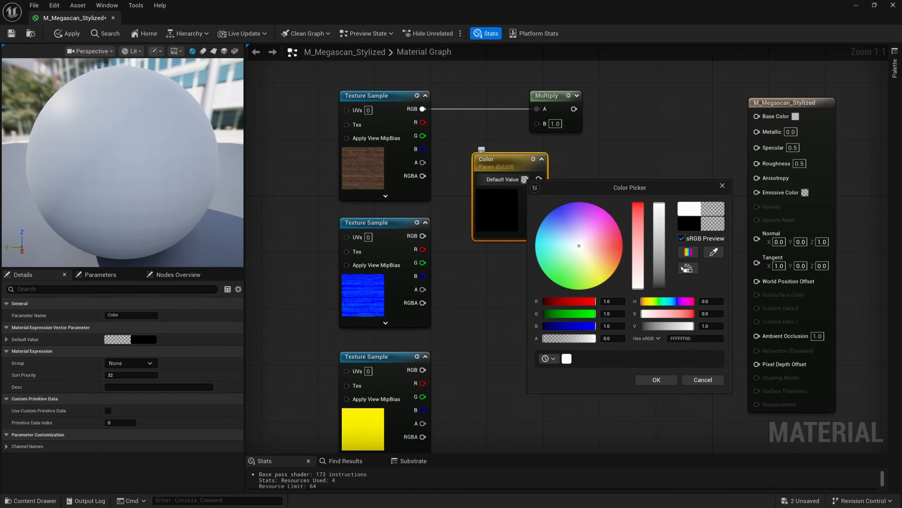
left_click(657, 379)
Connect Color to the Multiply node's B input and the Multiply output to Base Color, then rearrange the nodes
left_click_drag(539, 179, 536, 124)
left_click_drag(523, 225, 488, 190)
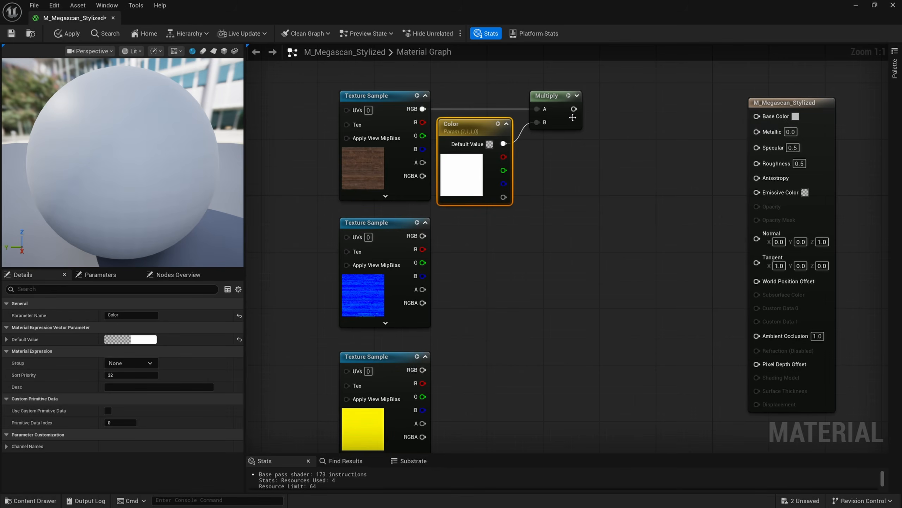
left_click_drag(574, 109, 756, 115)
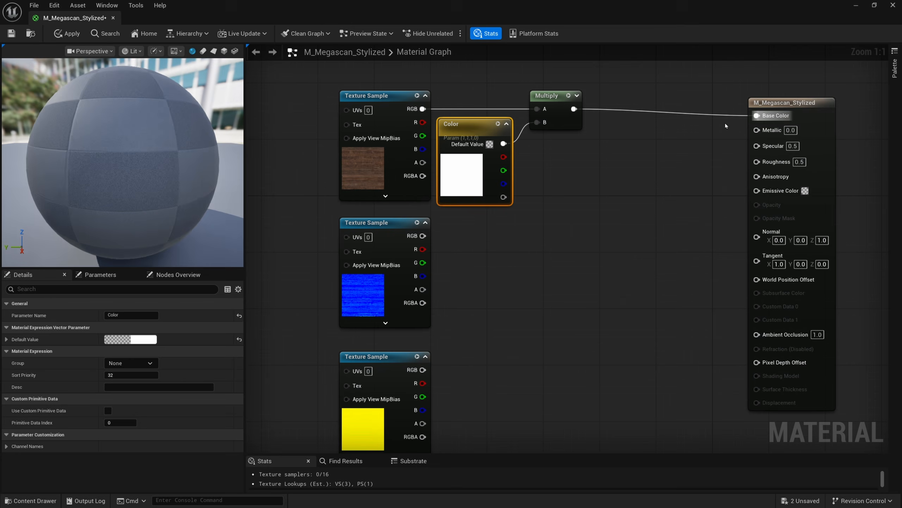
left_click(549, 95, "ctrl")
left_click_drag(487, 177, 627, 177)
Insert a Desaturation node between the base color texture's RGB output and the Multiply node's A input
right_click(476, 142)
type("desa")
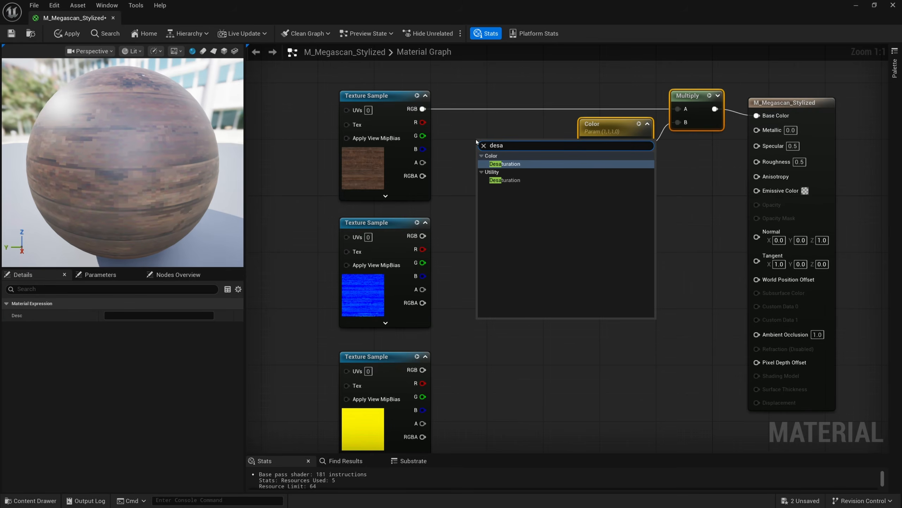
key("Return")
left_click_drag(501, 151, 423, 109)
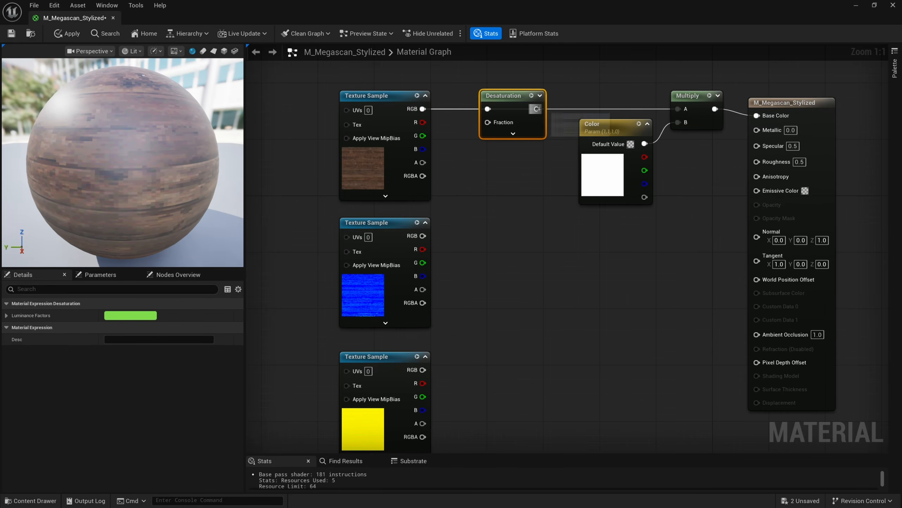
left_click_drag(537, 109, 677, 109)
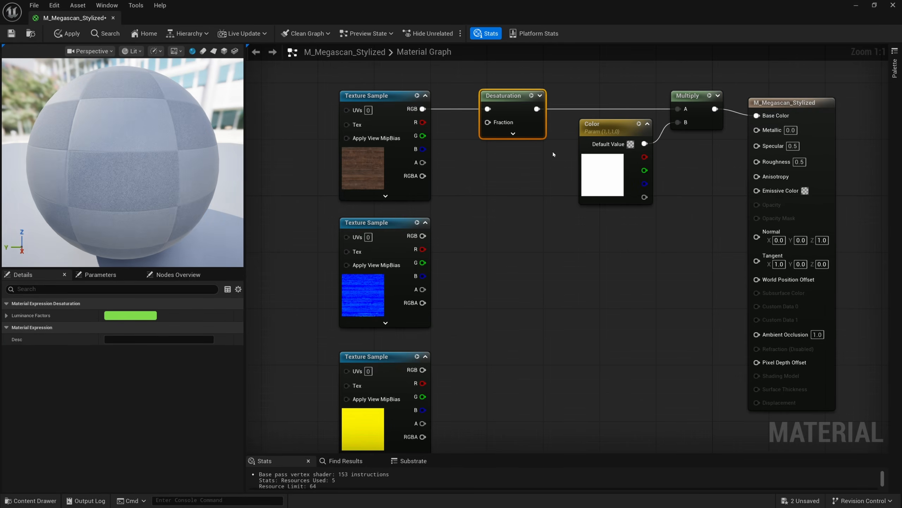
Add a scalar parameter named Desaturation and connect it to the Desaturation node's Fraction input
left_click(480, 157)
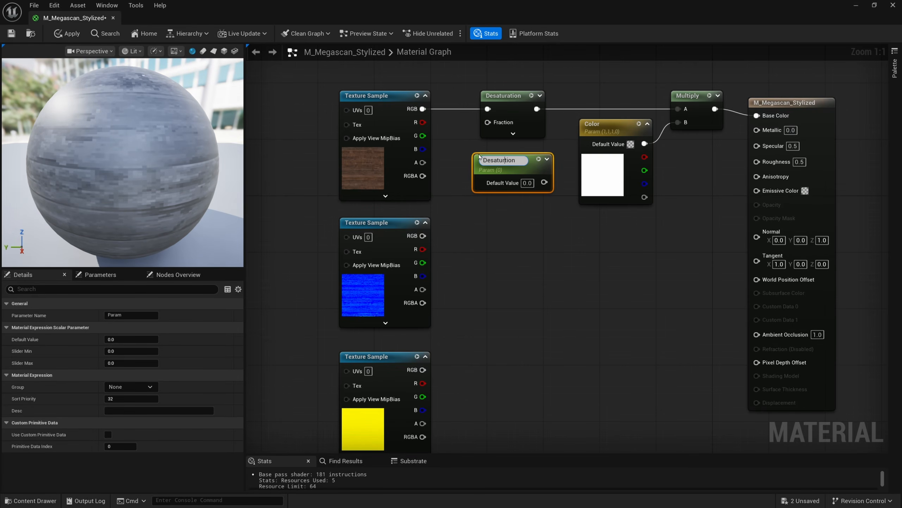
type("a")
key("Return")
left_click_drag(544, 179, 488, 122)
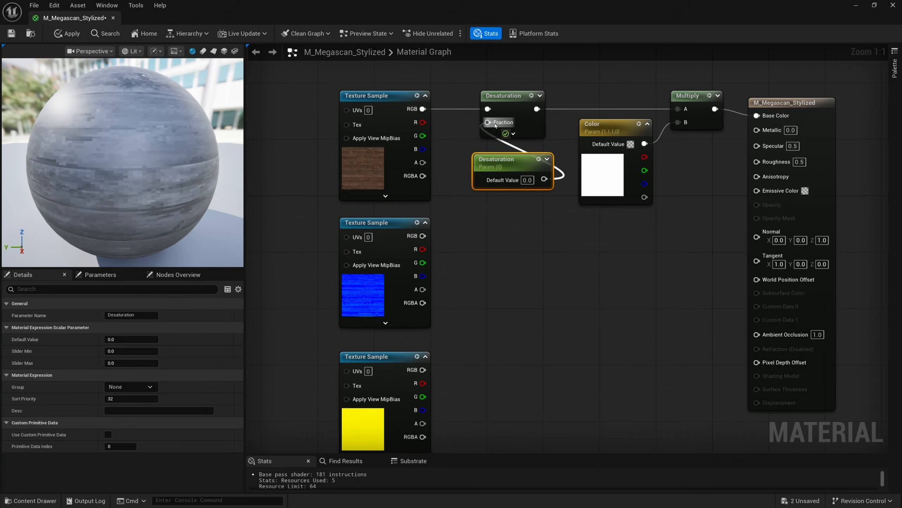
left_click_drag(512, 158, 514, 149)
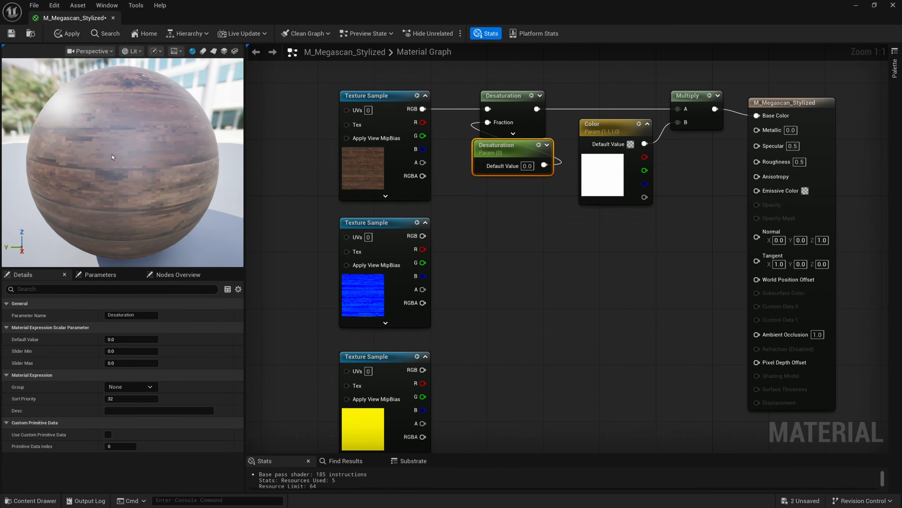
Try several default values on the Desaturation parameter in the preview, setting it back to 0
left_click_drag(152, 149, 176, 170)
left_click(527, 166)
type("1")
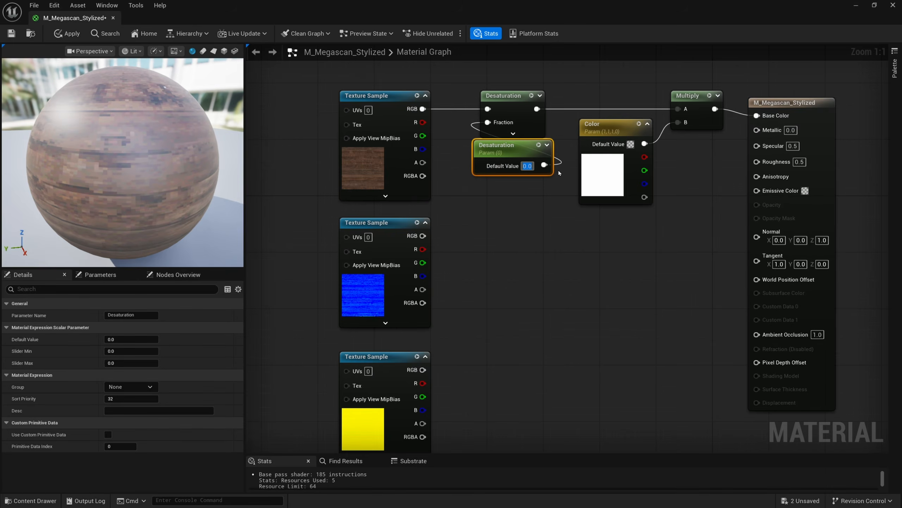
key("Return")
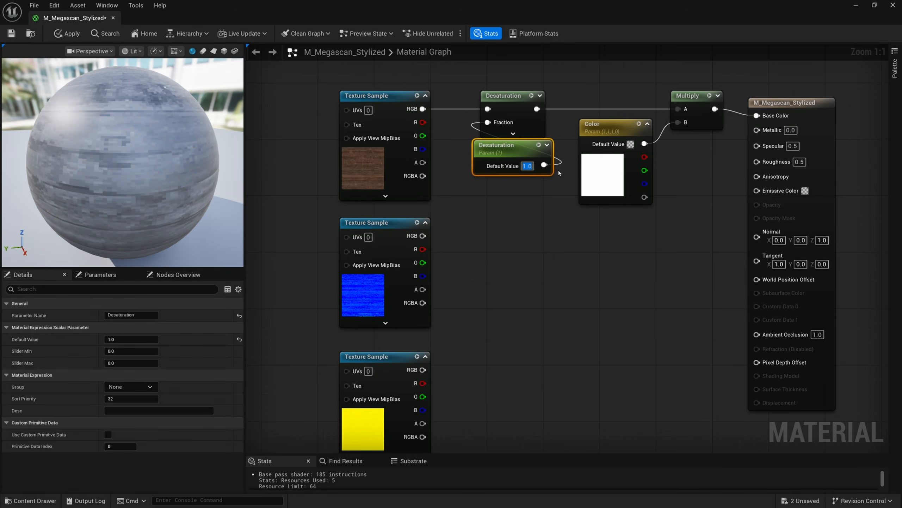
type("3")
key("Return")
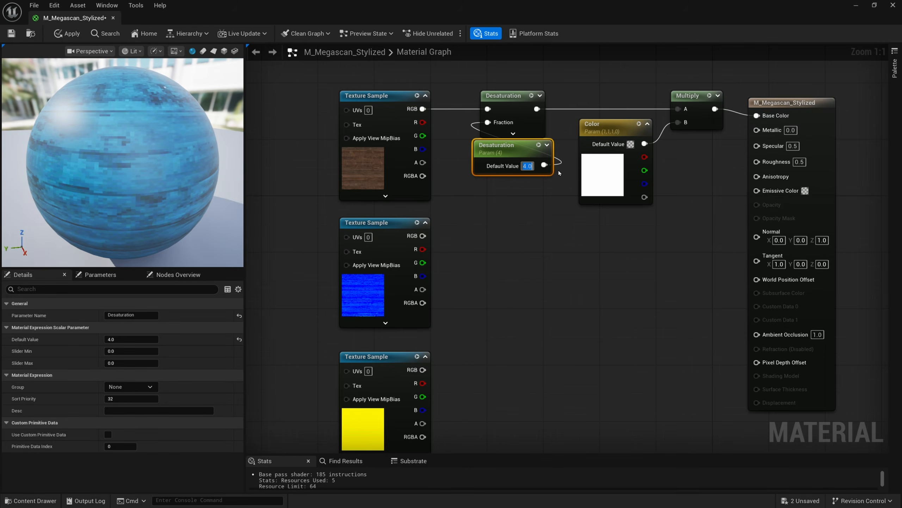
type("0")
key("Return")
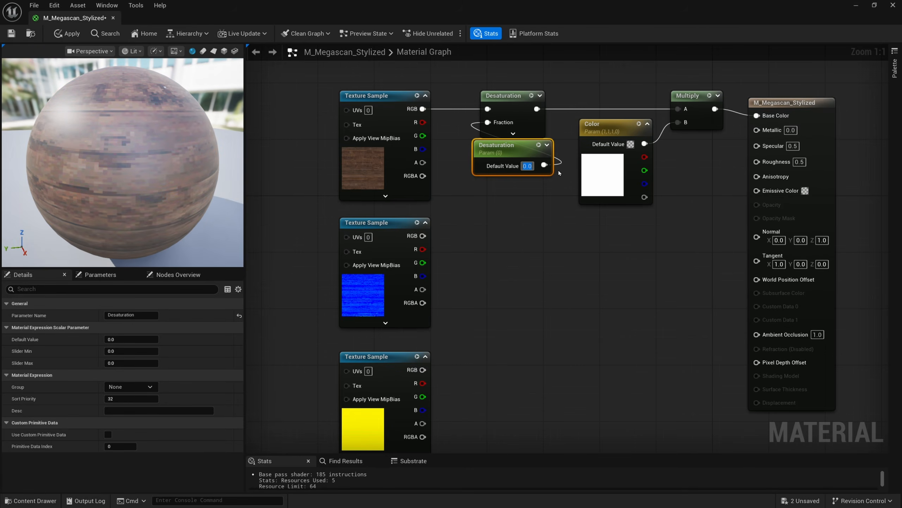
type("-2")
key("Return")
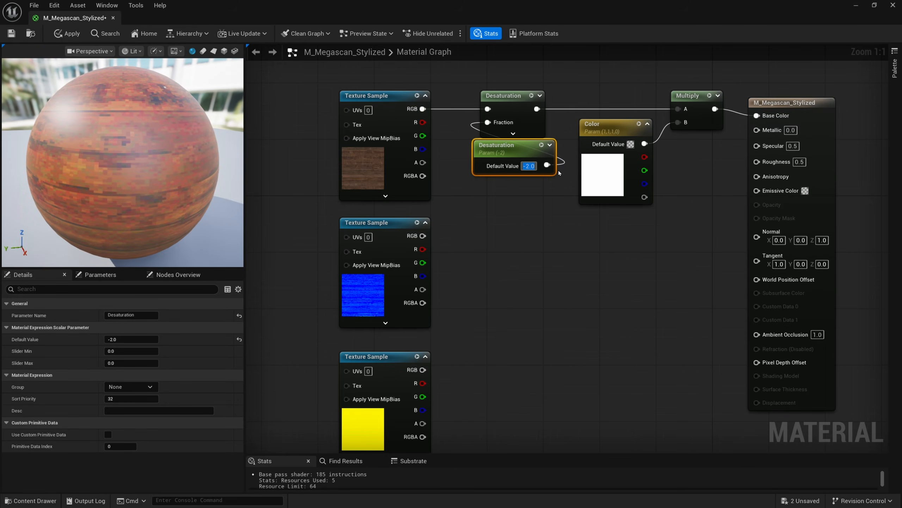
type("0")
key("Return")
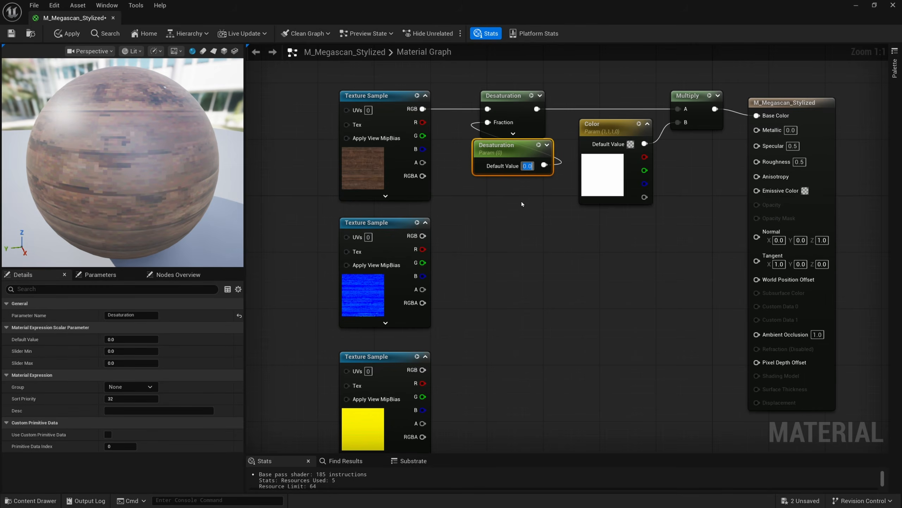
left_click(522, 201)
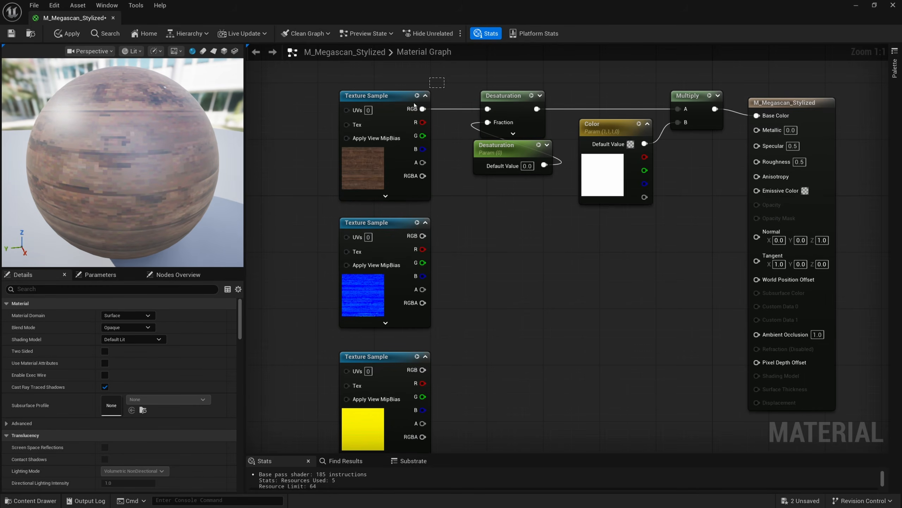
Connect the normal texture sample's RGB output to the material's Normal input
left_click_drag(414, 104, 416, 106)
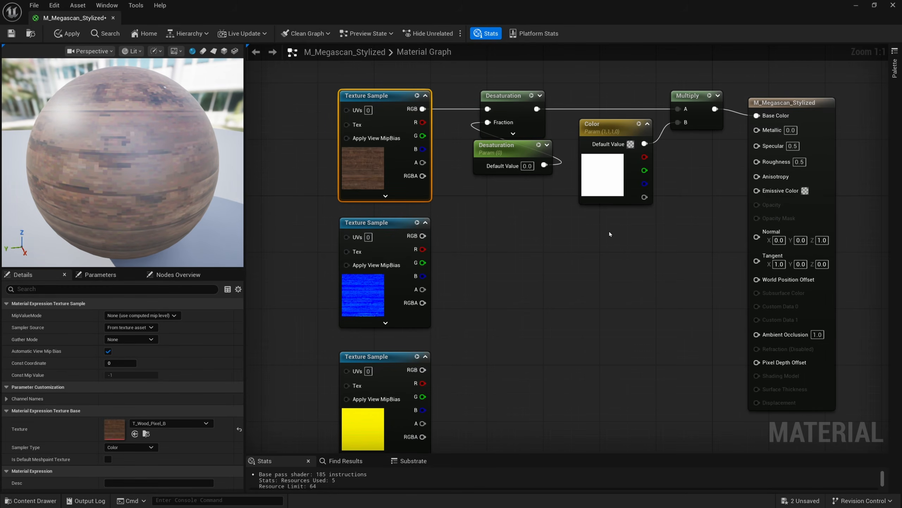
left_click_drag(640, 233, 583, 76)
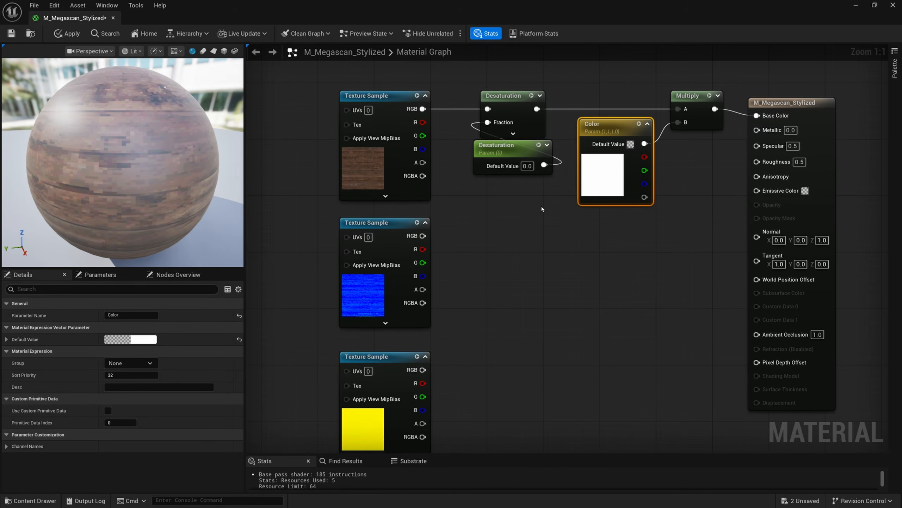
left_click_drag(522, 193, 536, 173)
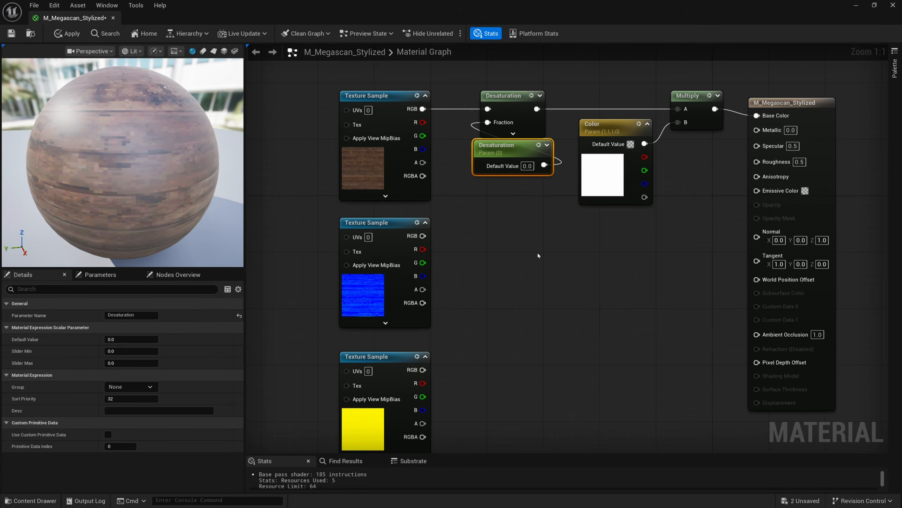
right_click_drag(538, 255, 492, 268)
left_click_drag(376, 248, 711, 249)
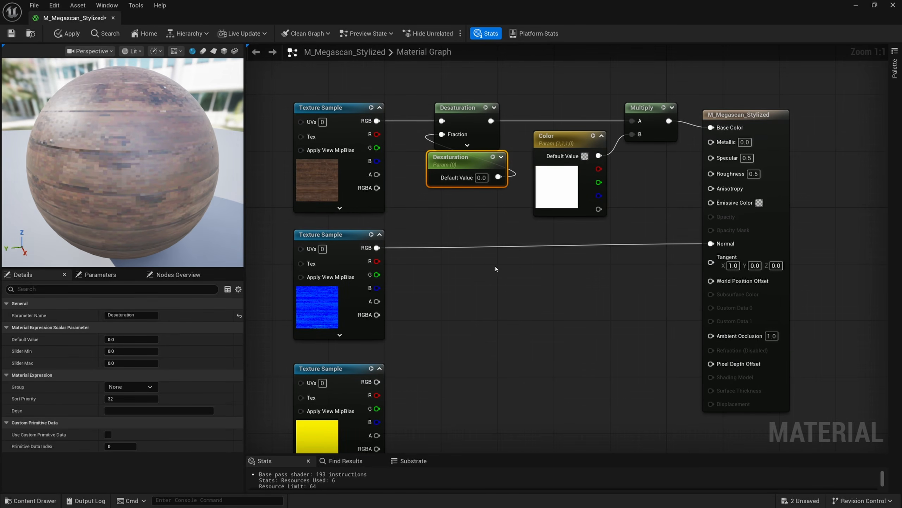
Connect the ORM texture's red channel to the material's Ambient Occlusion input
right_click_drag(496, 269, 465, 287)
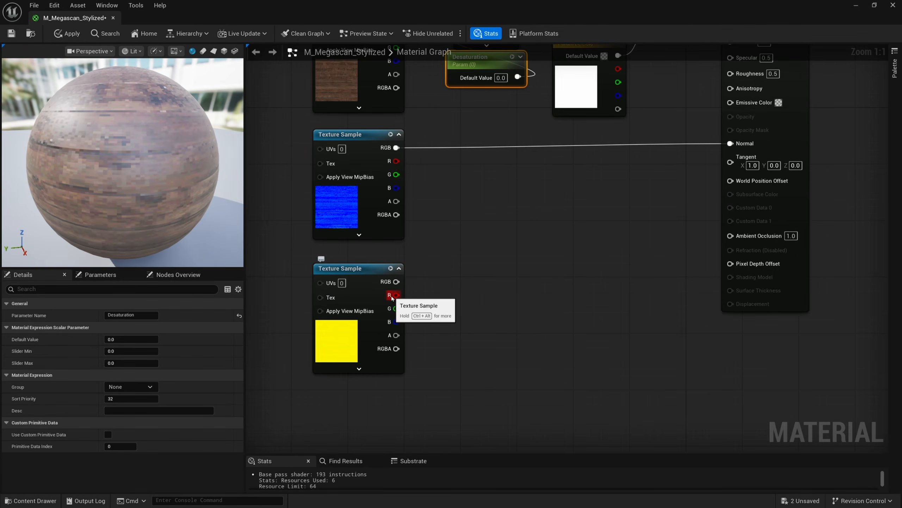
left_click_drag(393, 295, 750, 238)
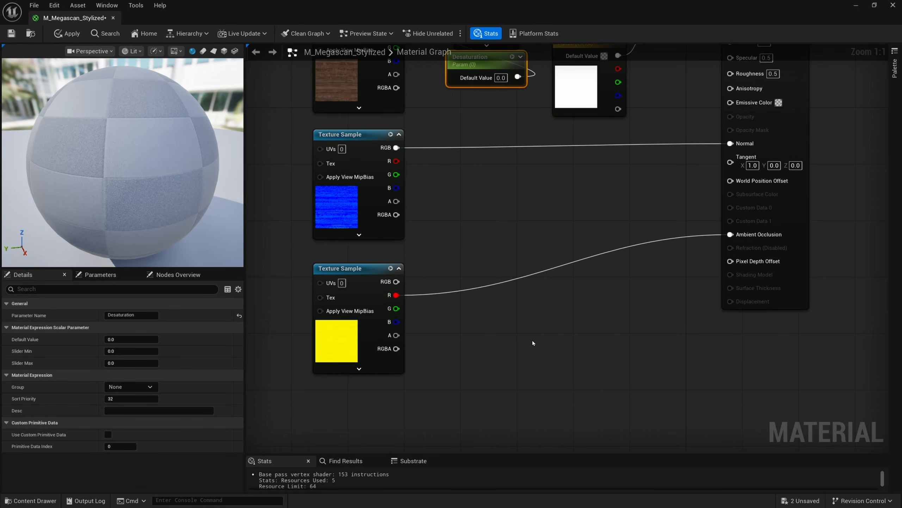
Add a Multiply node from the ORM texture's green channel, fed by a scalar parameter named Roughness in its B input
left_click_drag(396, 308, 529, 213)
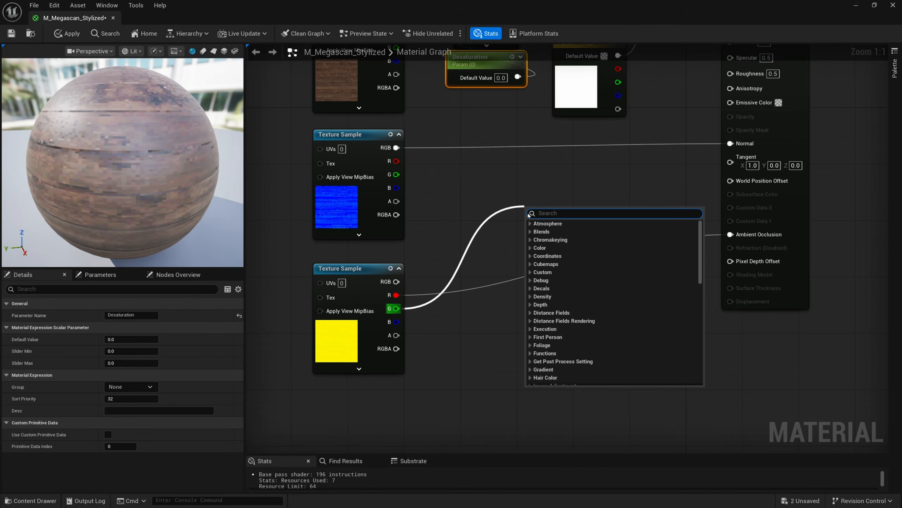
type("multiply")
key("Return")
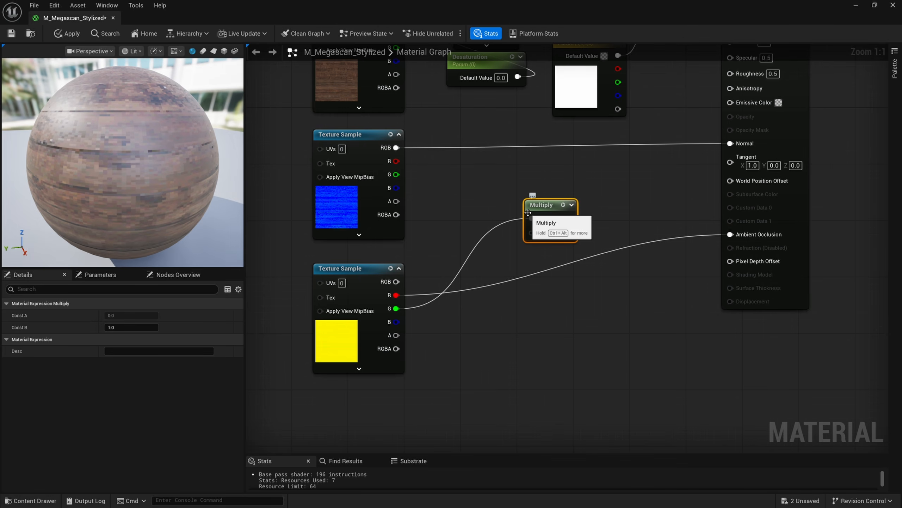
left_click(450, 238)
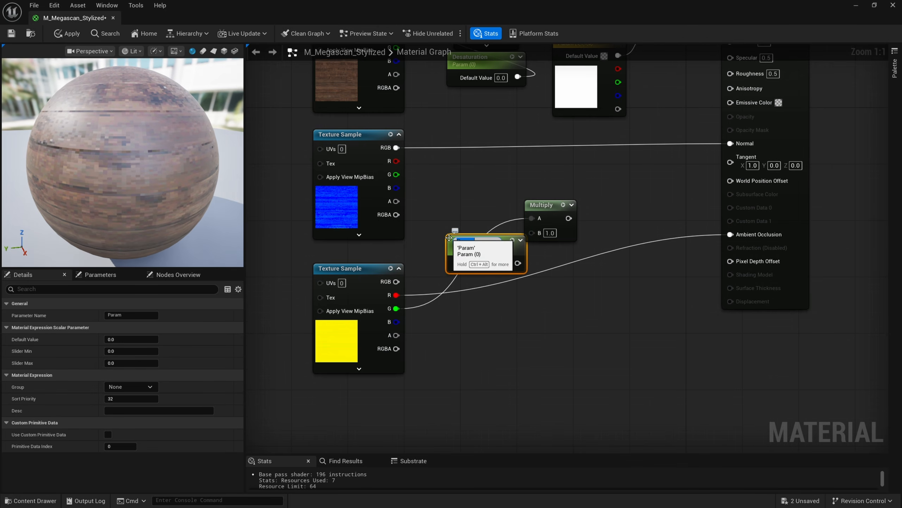
type("Roughness")
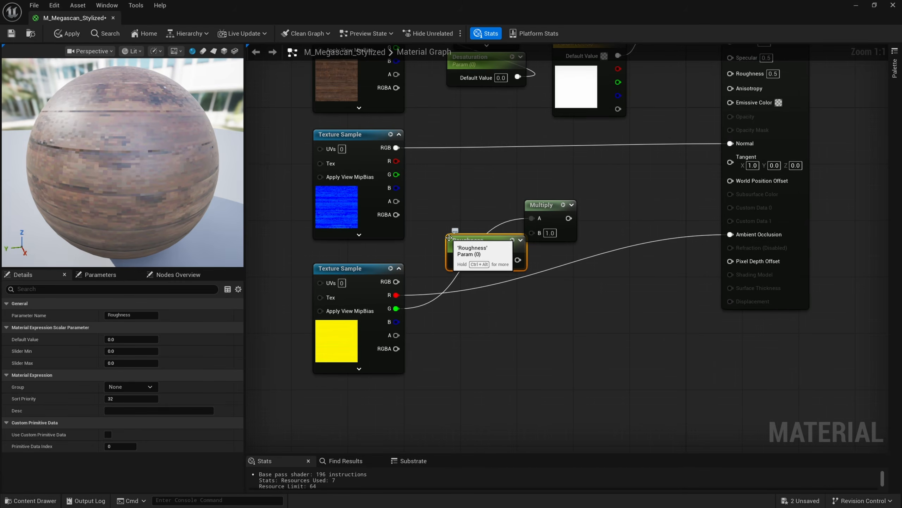
key("Return")
left_click_drag(518, 260, 534, 236)
left_click_drag(497, 246, 484, 238)
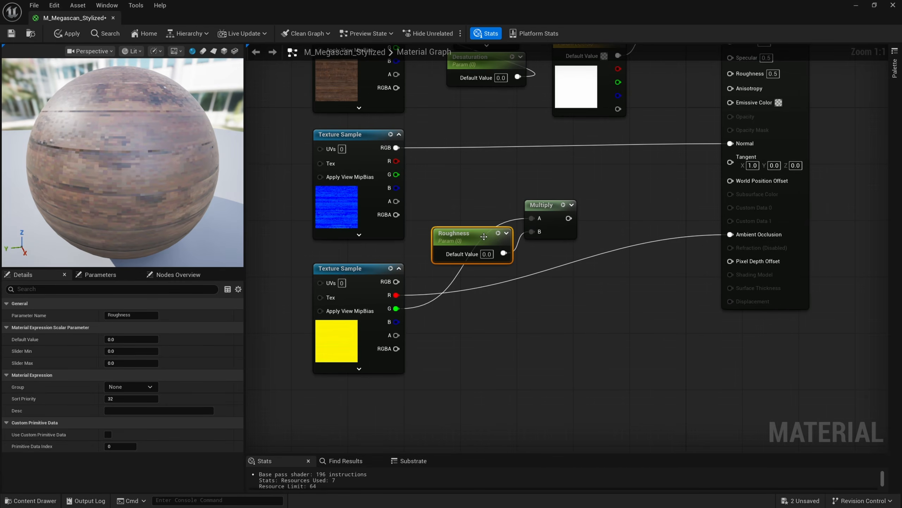
Set the Roughness parameter's default value to 1 and connect the Multiply output to the material's Roughness input
left_click(487, 257)
type("1")
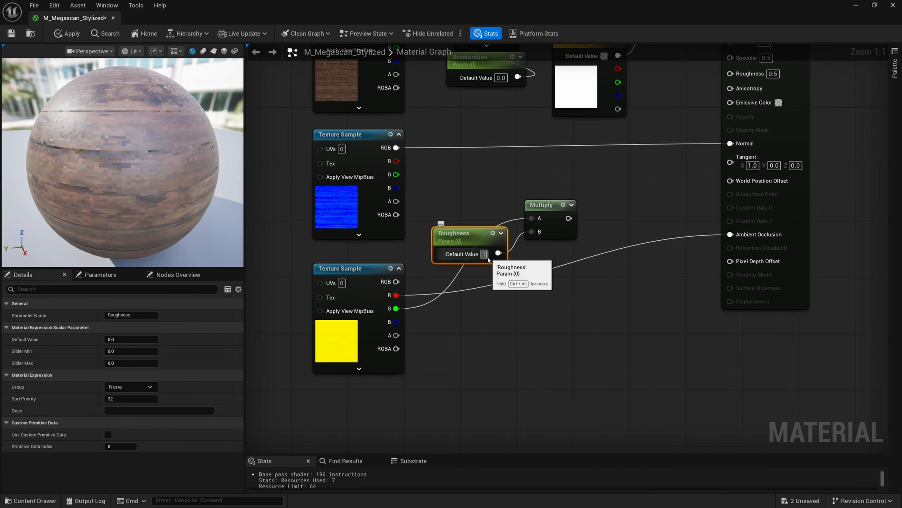
key("Return")
left_click_drag(477, 237, 470, 215)
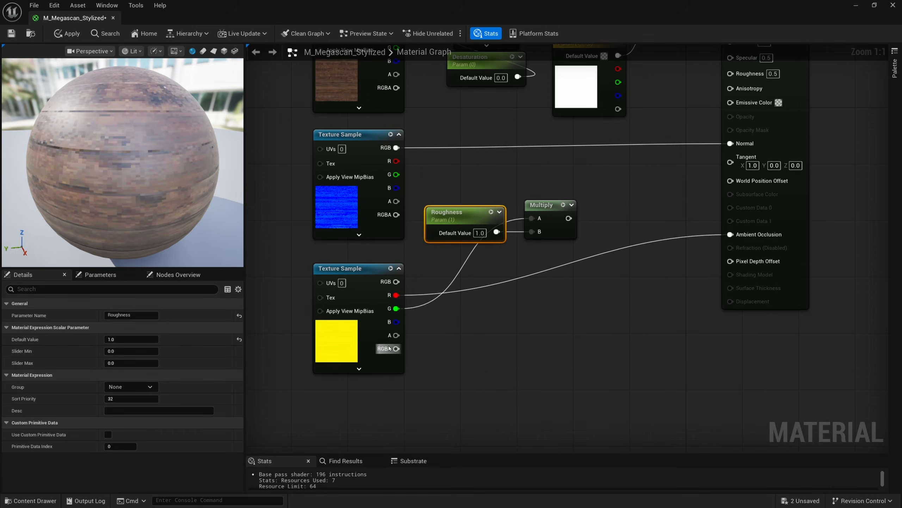
left_click_drag(569, 218, 753, 79)
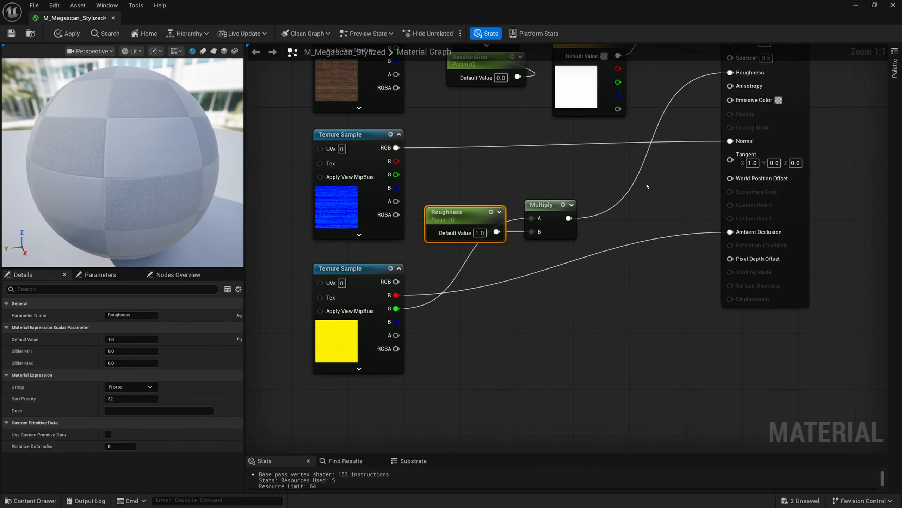
Duplicate the Roughness parameter and its Multiply node, renaming the copied parameter Metallic
right_click_drag(646, 184, 646, 228)
left_click_drag(616, 248, 506, 225)
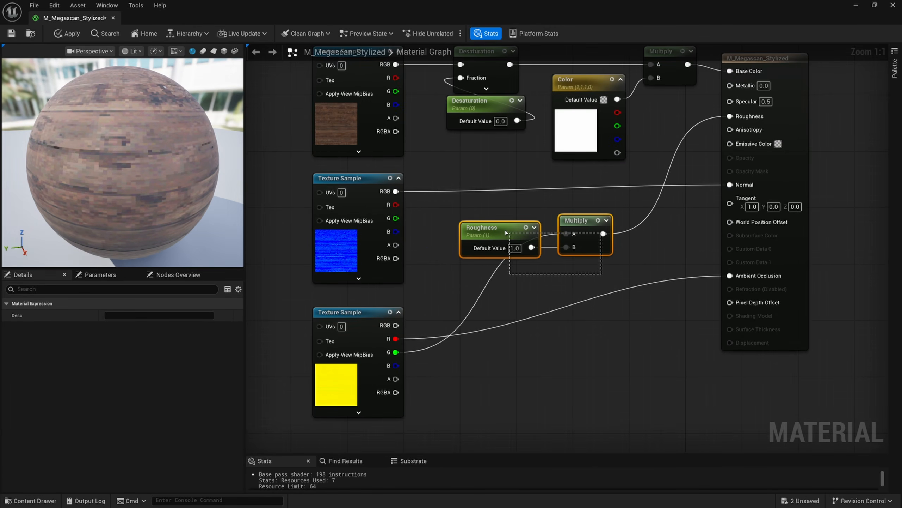
key("ctrl+d")
left_click_drag(551, 293, 588, 307)
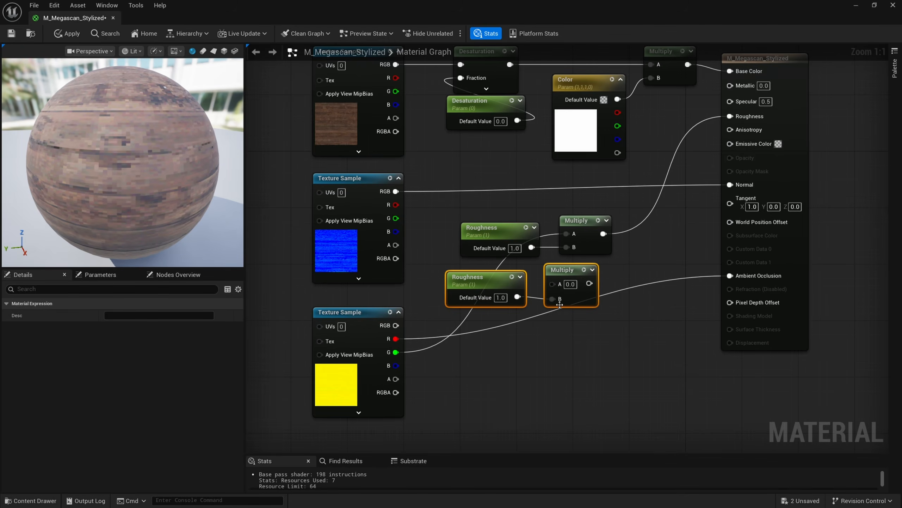
left_click(472, 281)
type("me")
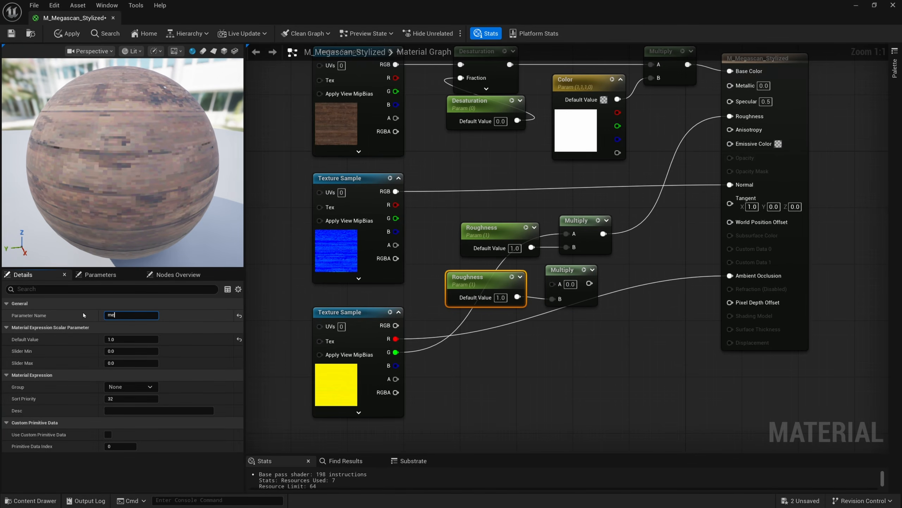
type("tallic")
key("BackSpace")
type("ic")
key("BackSpace")
type("M")
key("Return")
Wire the ORM texture's blue channel through the Metallic Multiply node into the material's Metallic input
left_click_drag(396, 365, 553, 284)
left_click_drag(592, 205, 526, 233)
left_click_drag(517, 231, 503, 239)
left_click(547, 315)
left_click_drag(547, 315, 510, 293)
left_click_drag(482, 283, 482, 191)
right_click_drag(589, 200, 562, 247)
left_click_drag(562, 239, 719, 136)
left_click_drag(593, 216, 474, 319)
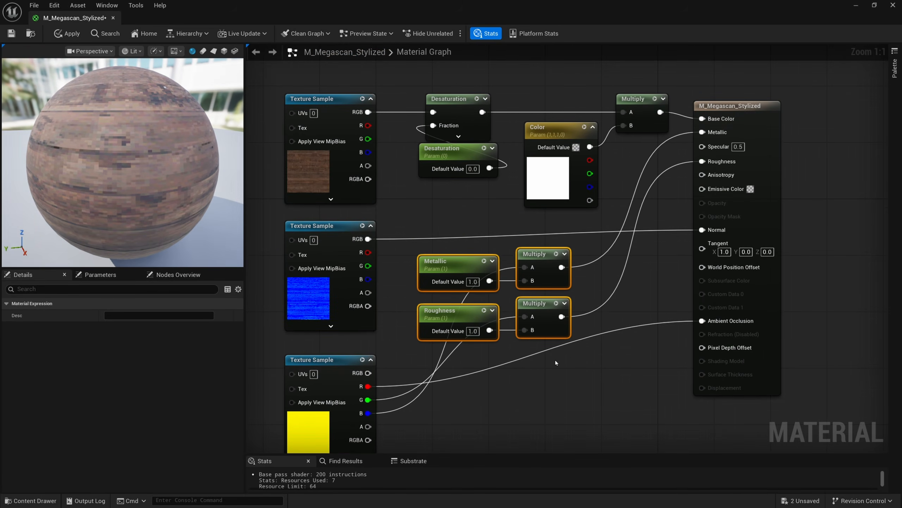
Rearrange the Metallic and Roughness parameter nodes and their Multiply nodes beside the ORM texture
right_click_drag(556, 360, 580, 335)
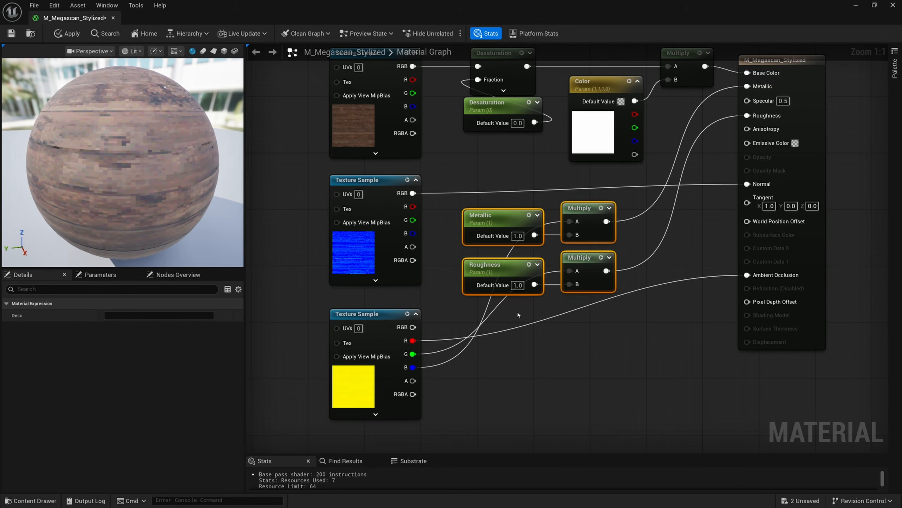
left_click_drag(505, 183, 485, 358)
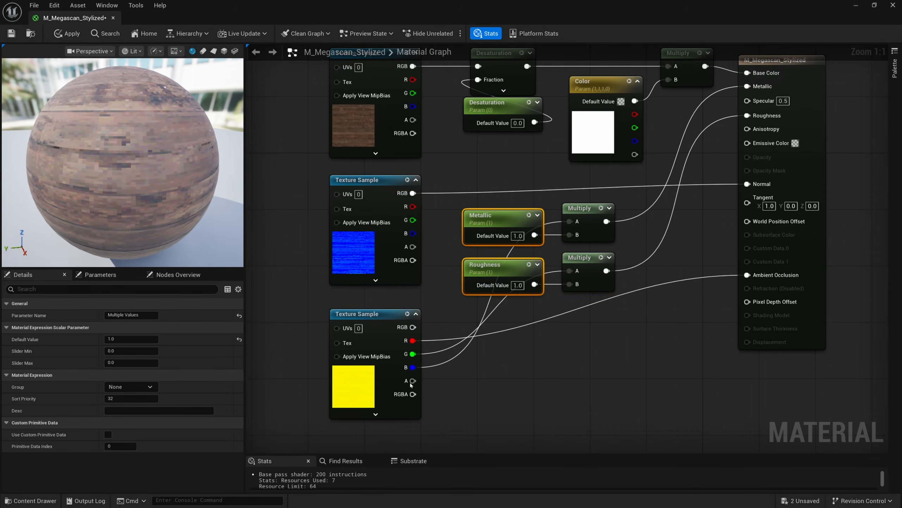
left_click_drag(439, 320, 396, 362)
left_click_drag(451, 312, 402, 367)
right_click_drag(505, 347, 504, 423)
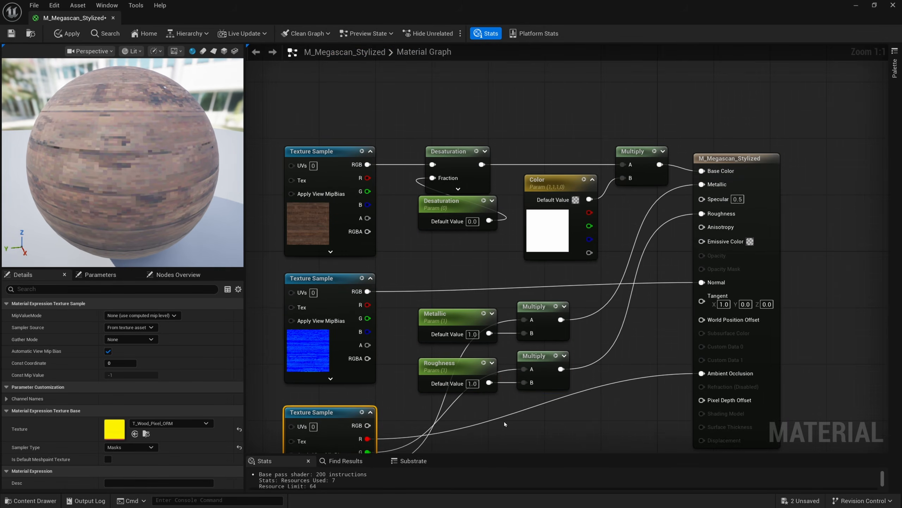
right_click_drag(668, 235, 603, 290)
left_click_drag(684, 268, 705, 260)
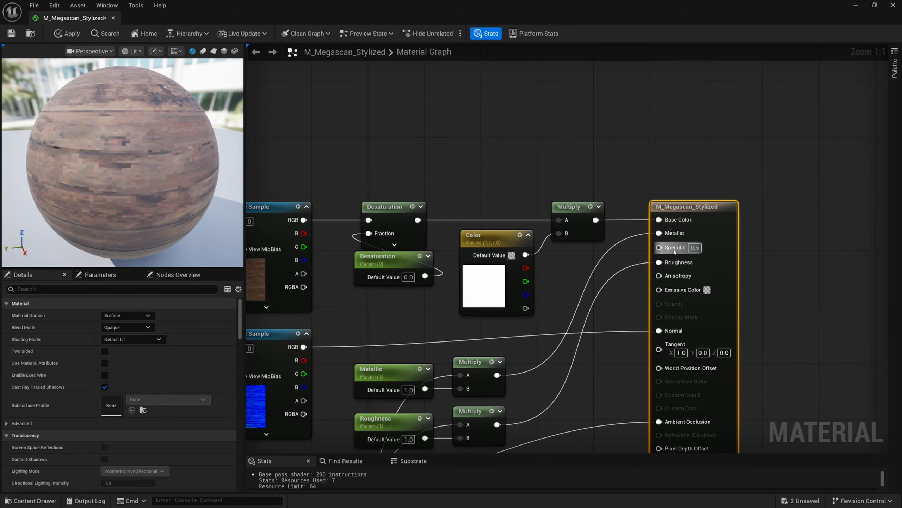
Promote the material's Specular input to a parameter and set its default value to 0.5
right_click(671, 250)
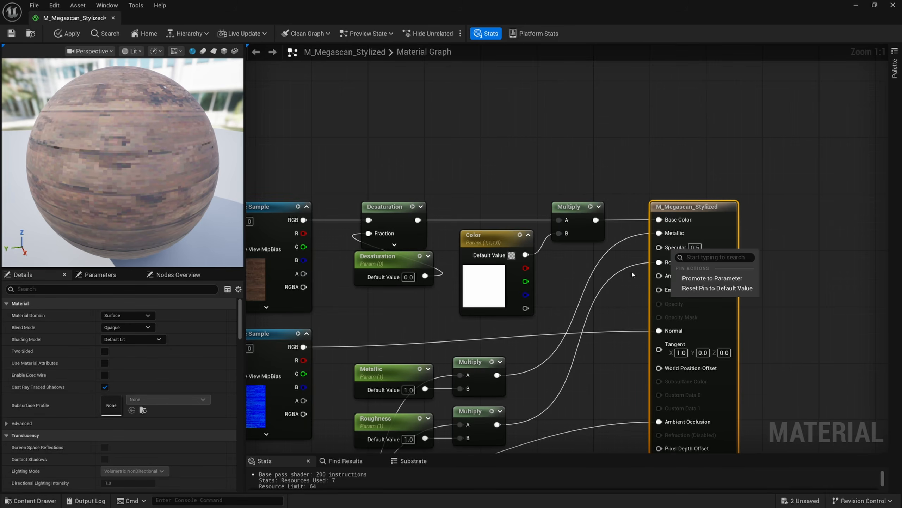
left_click(682, 279)
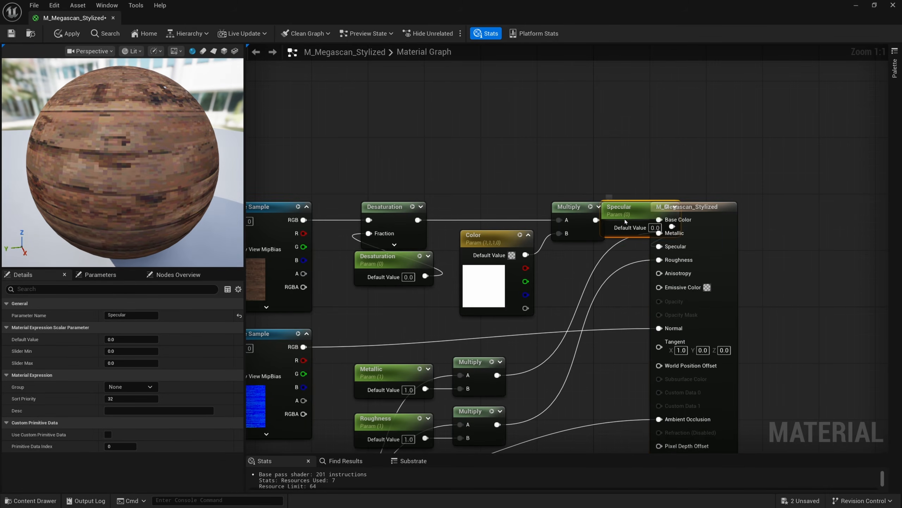
left_click_drag(633, 210, 633, 129)
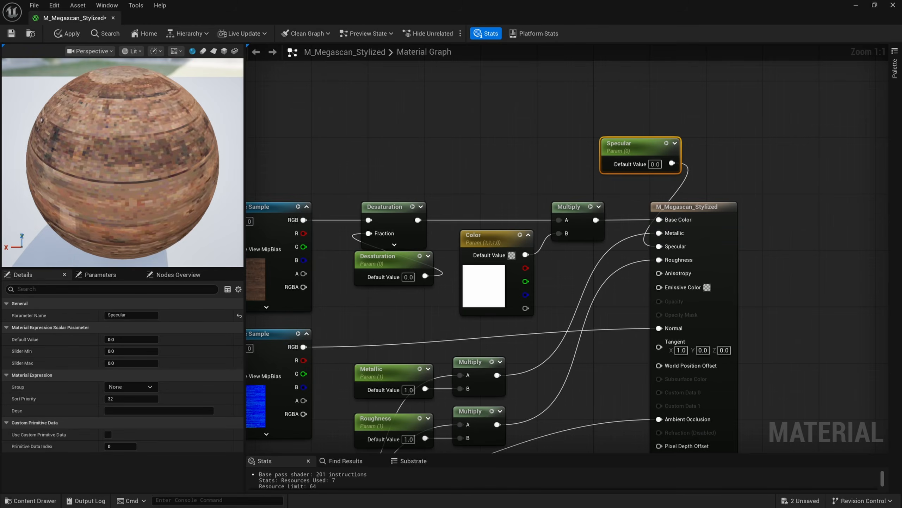
left_click(655, 164)
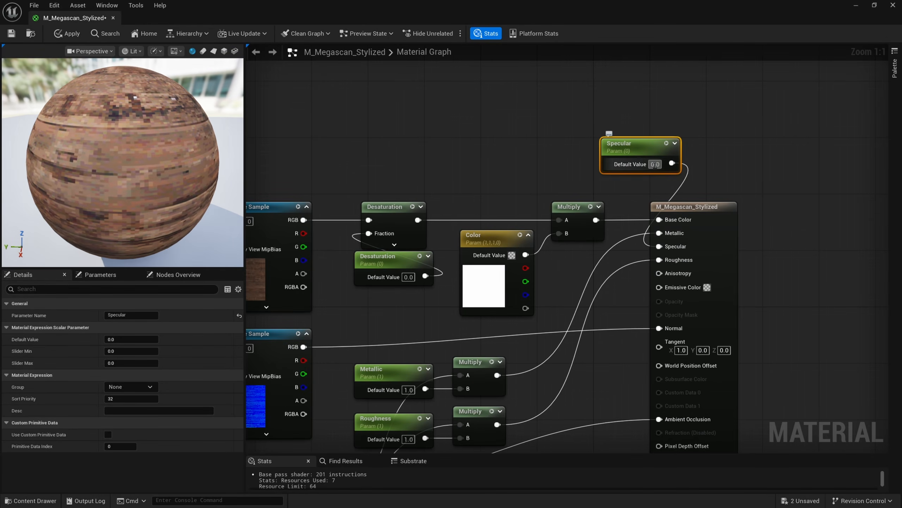
type(".5")
key("Return")
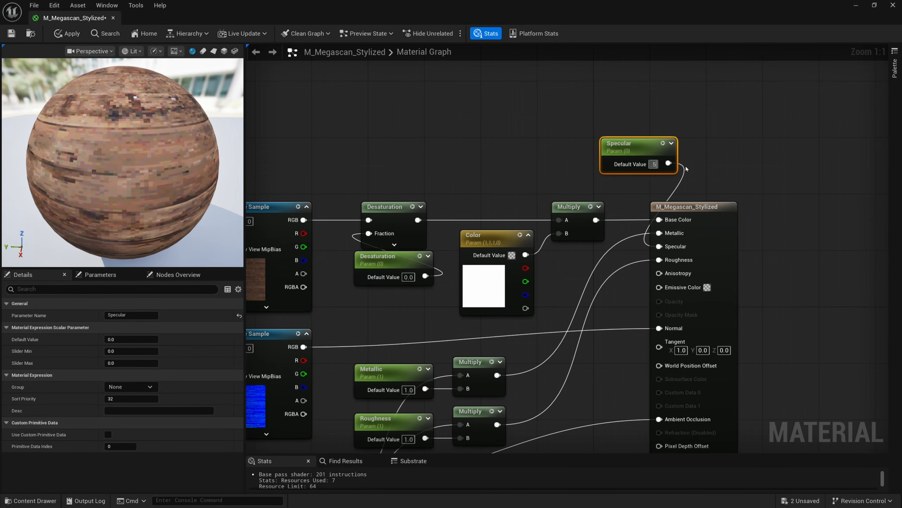
Save the material
left_click_drag(715, 111, 624, 152)
left_click_drag(646, 161, 680, 180)
right_click_drag(501, 169, 527, 119)
right_click_drag(435, 127, 467, 95)
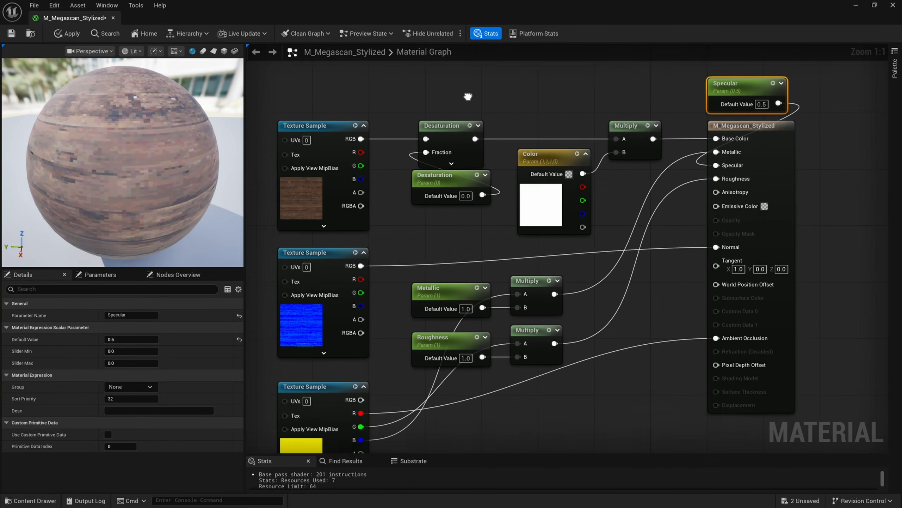
scroll(477, 97, "down", 1)
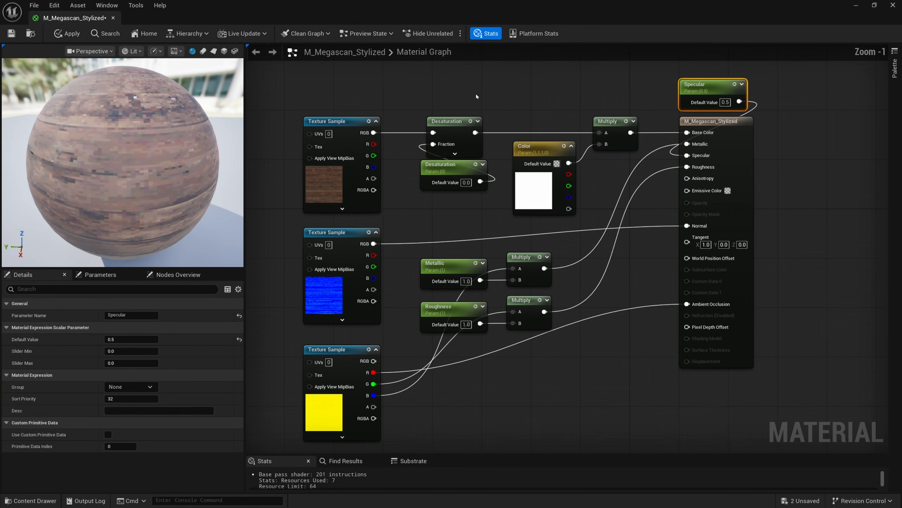
left_click(5, 33)
right_click_drag(333, 72, 368, 69)
Convert the base color and normal texture samples into texture parameters
right_click(376, 122)
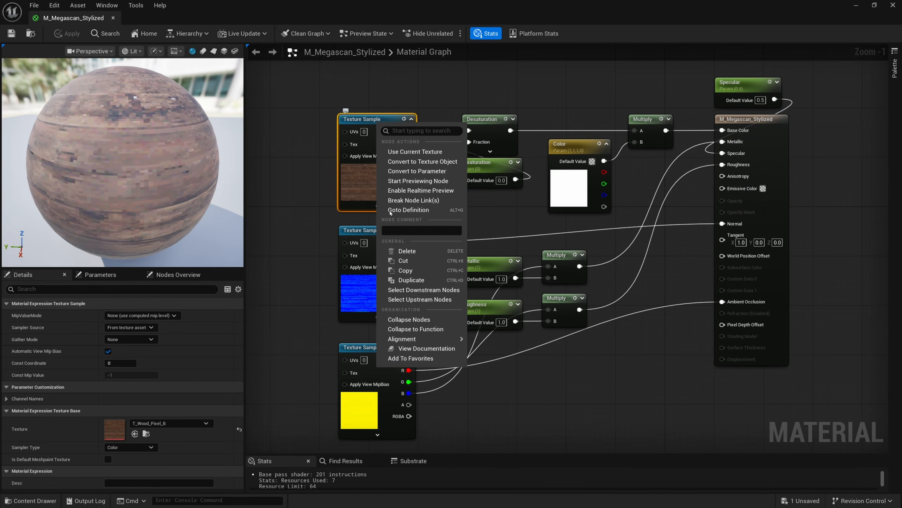
left_click(409, 172)
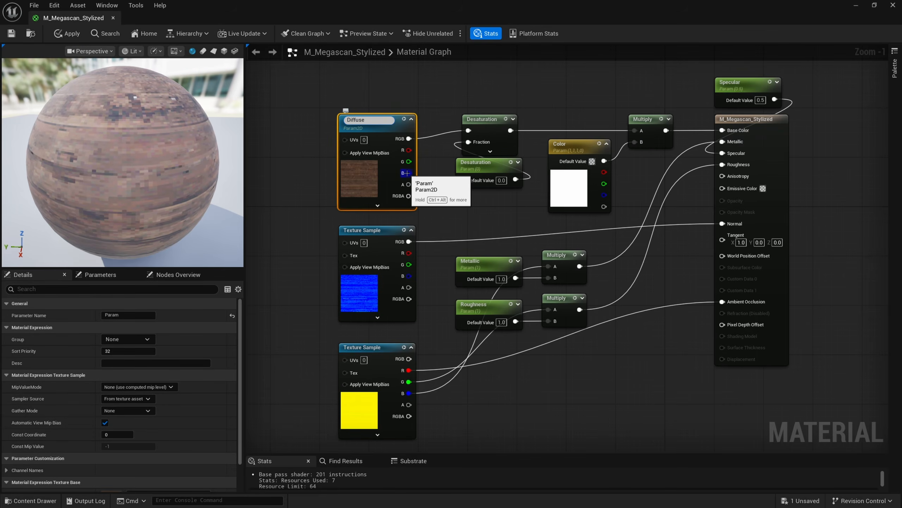
right_click(388, 231)
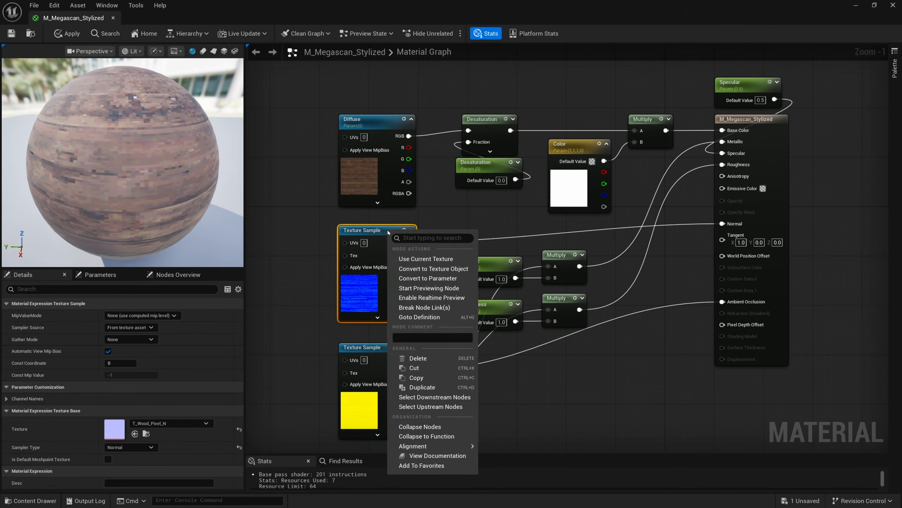
left_click(412, 278)
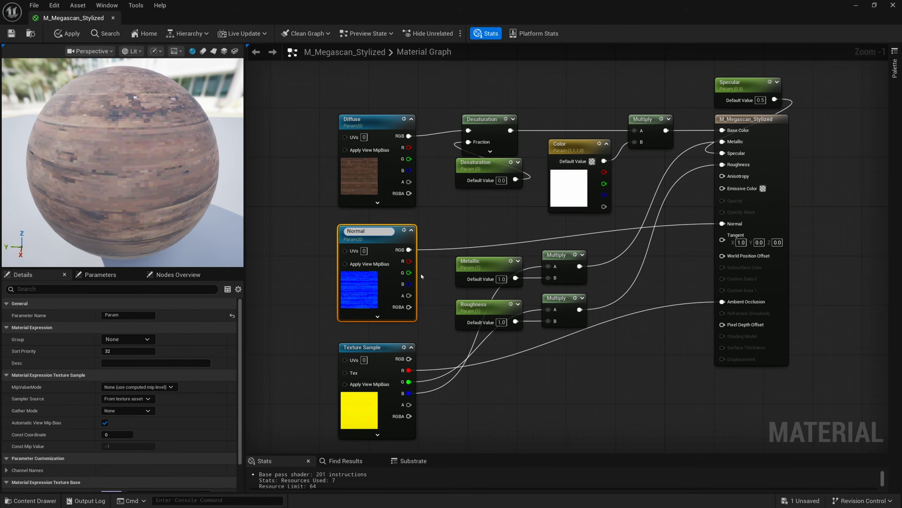
Convert the ORM texture sample into a texture parameter named ORM and save the material
right_click(388, 351)
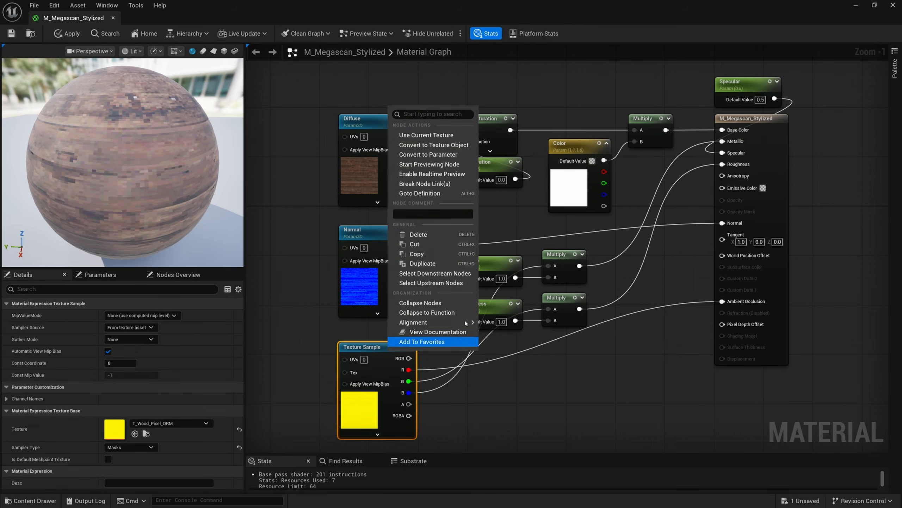
left_click(433, 156)
type("ORM")
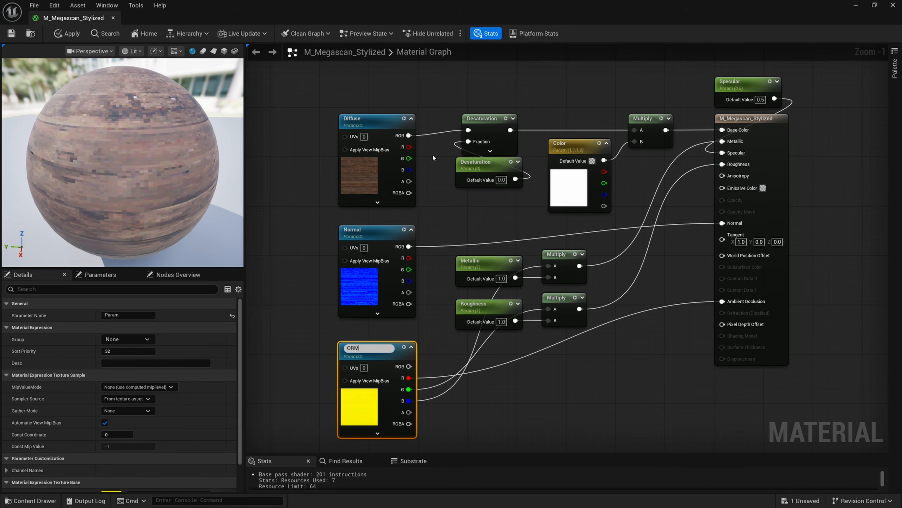
key("Return")
left_click(12, 34)
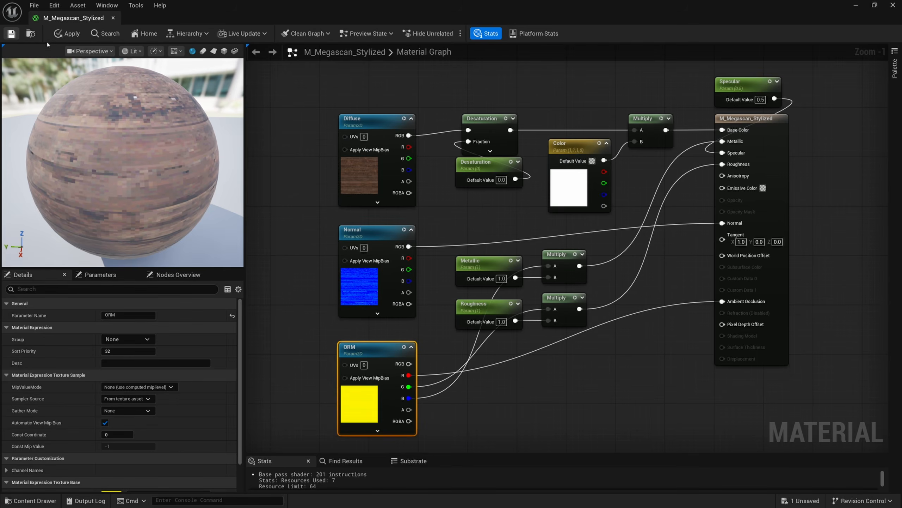
Create a material instance of M_Megascan_Stylized in the Materials folder named MI_Wood_Stylized
left_click(112, 18)
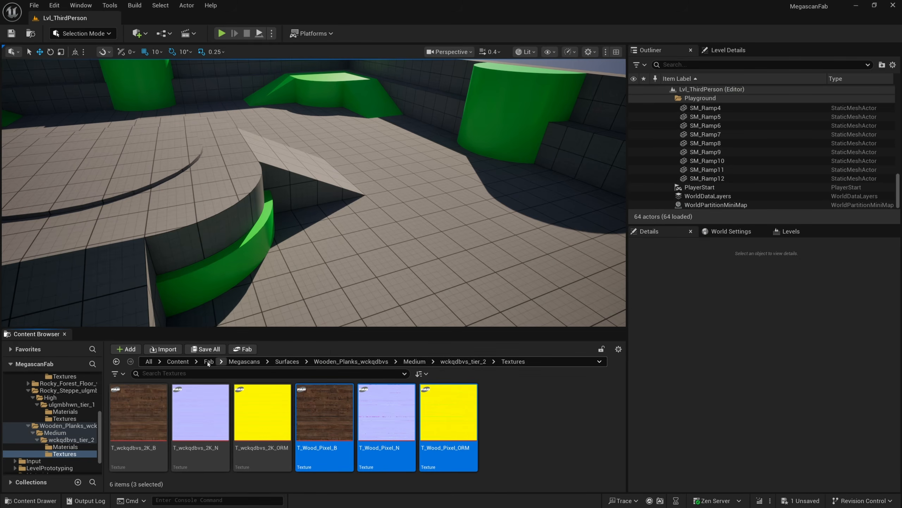
left_click(178, 362)
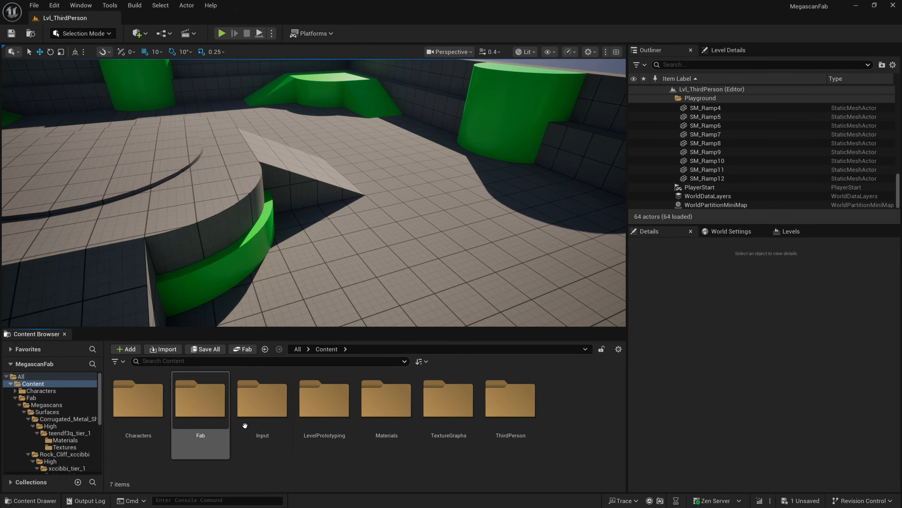
double_click(388, 398)
right_click(150, 399)
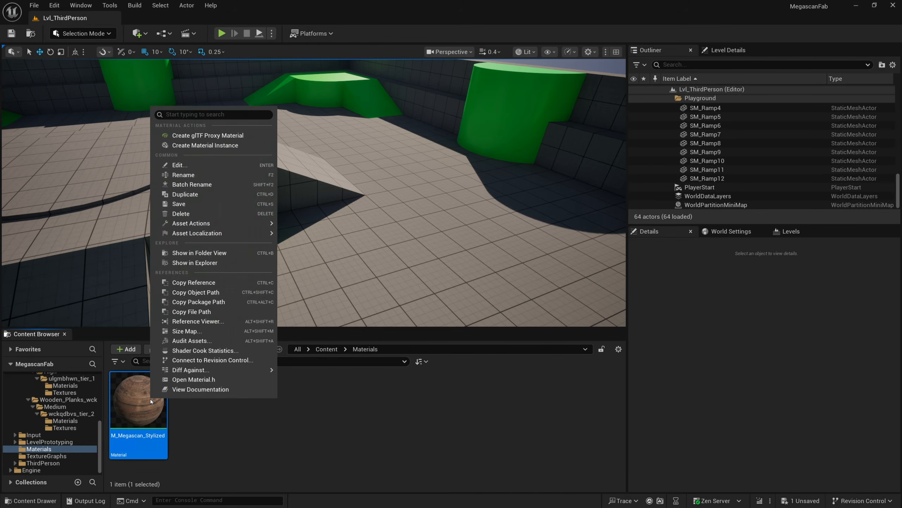
left_click(221, 145)
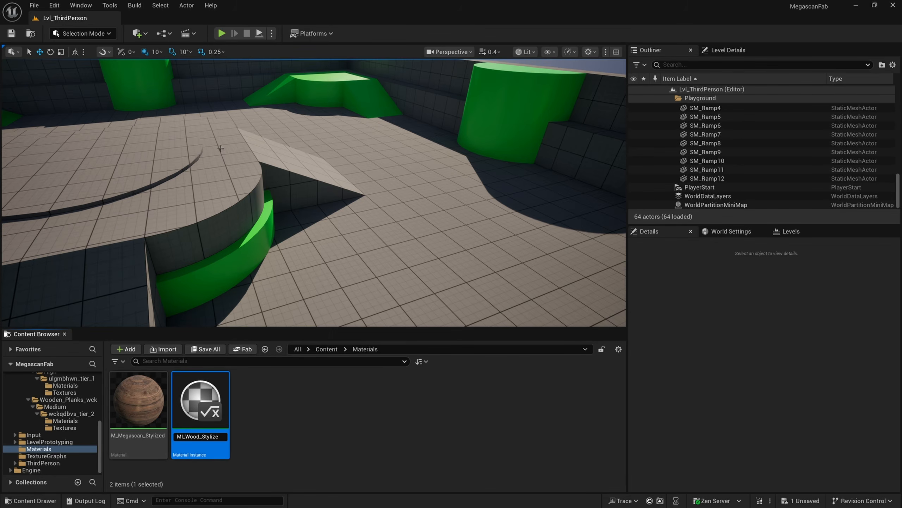
key("Return")
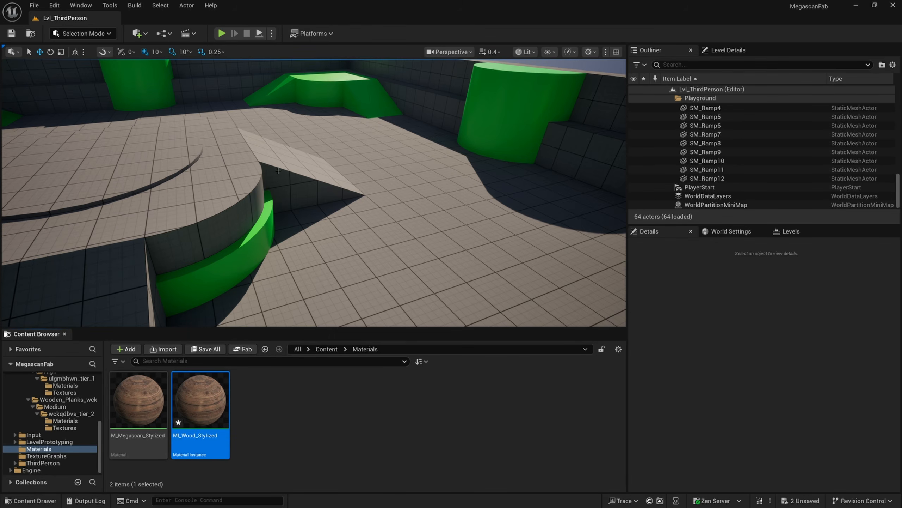
Place a chamfer cube mesh in the level and duplicate it right beside the first cube
mouse_move(279, 170)
right_mouse_down()
mouse_move(234, 170)
mouse_move(274, 169)
right_mouse_up()
left_click(326, 349)
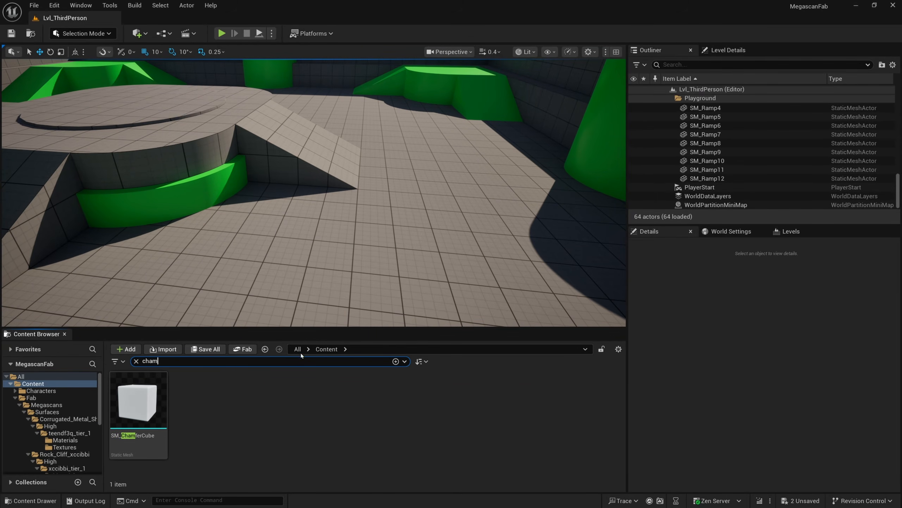
left_click_drag(138, 401, 353, 213)
right_click_drag(353, 213, 330, 220)
key("w")
left_click_drag(324, 215, 502, 223, "alt")
key("d")
right_click_drag(501, 222, 500, 223)
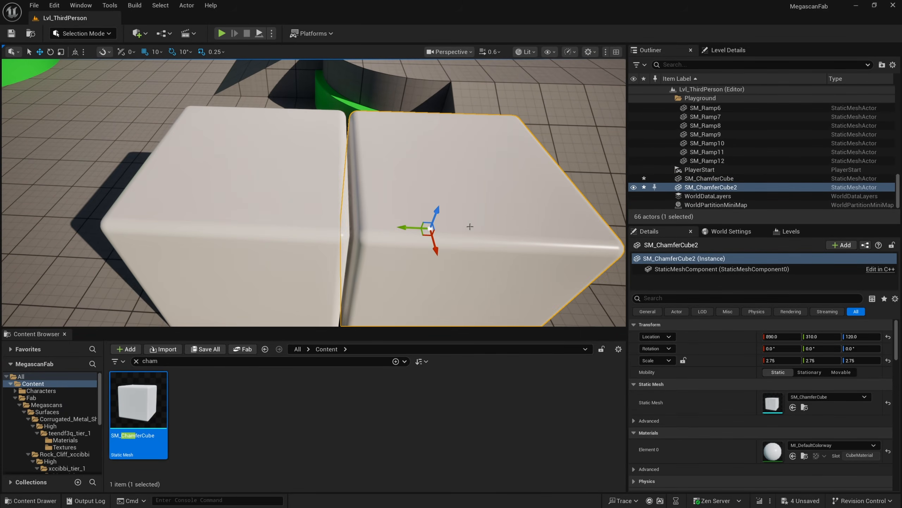
left_click_drag(414, 227, 397, 228)
key("s")
right_click_drag(404, 241, 391, 313)
left_click(382, 306)
key("a")
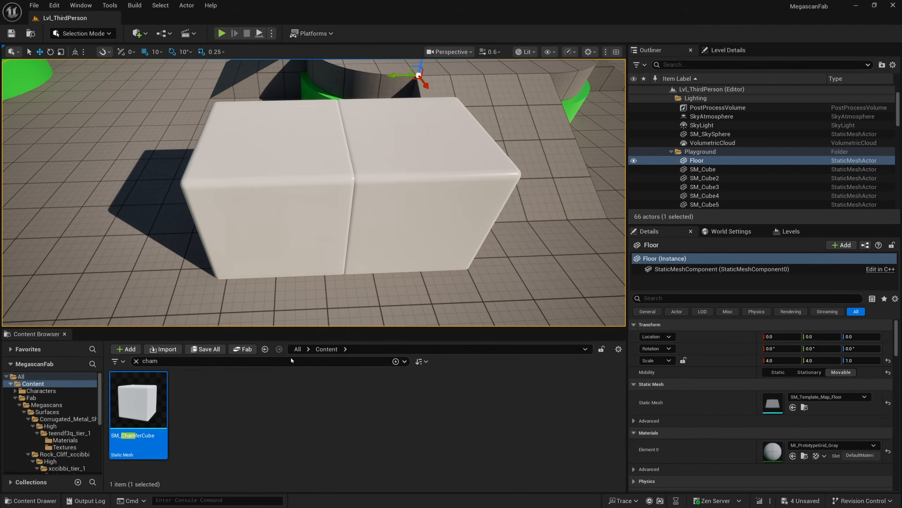
Apply the MI_Wood_Stylized material instance to the second chamfer cube
left_click(136, 361)
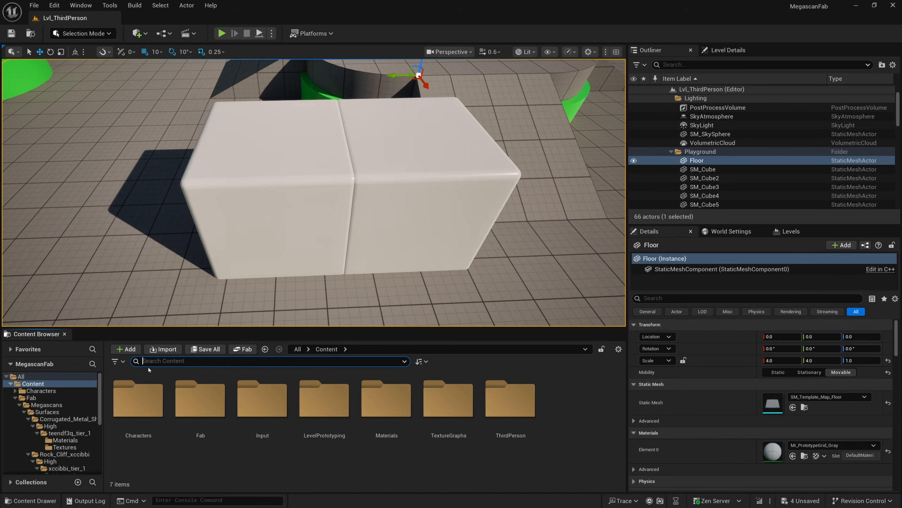
double_click(401, 428)
left_click(217, 435)
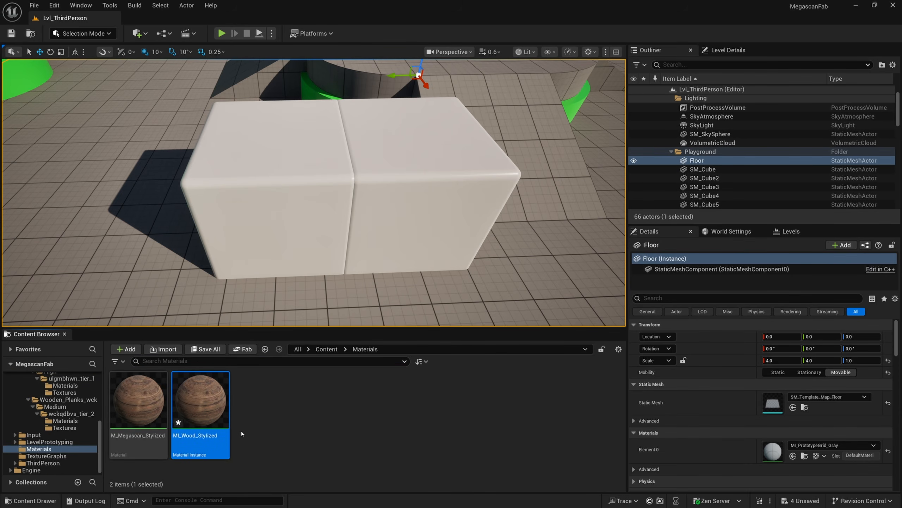
left_click_drag(221, 443, 425, 181)
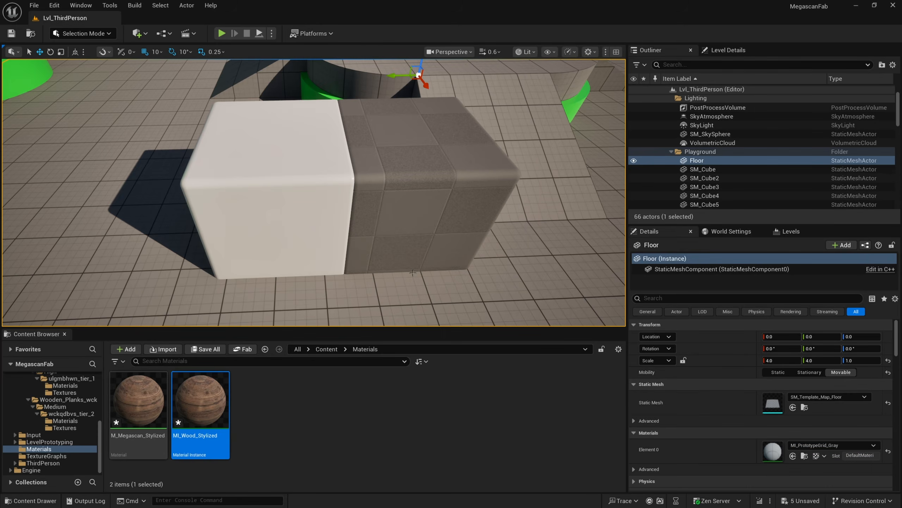
right_click_drag(425, 181, 449, 190)
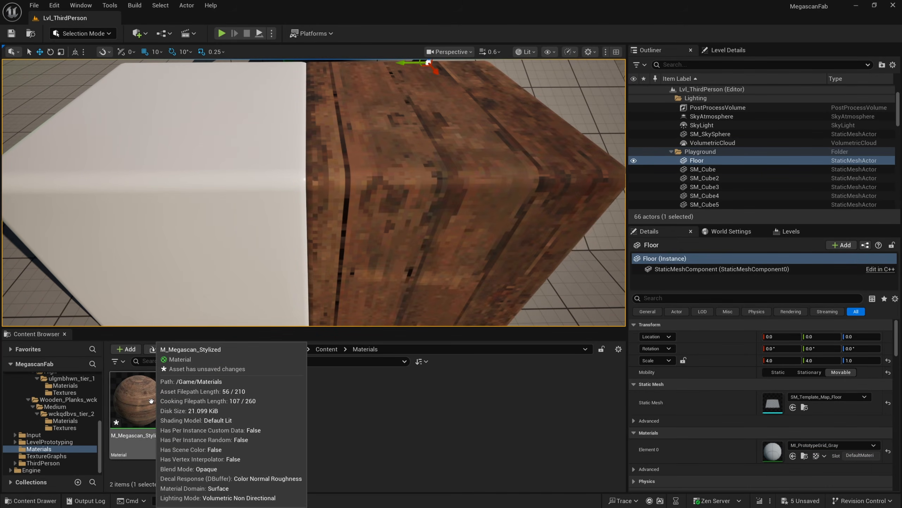
Open the M_Megascan_Stylized material and add a TexCoord node to its graph
left_click(149, 393)
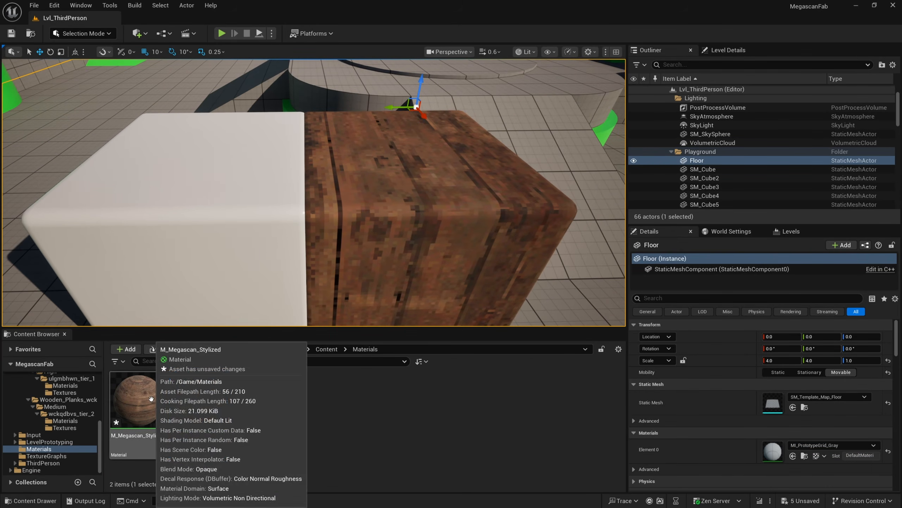
double_click(151, 394)
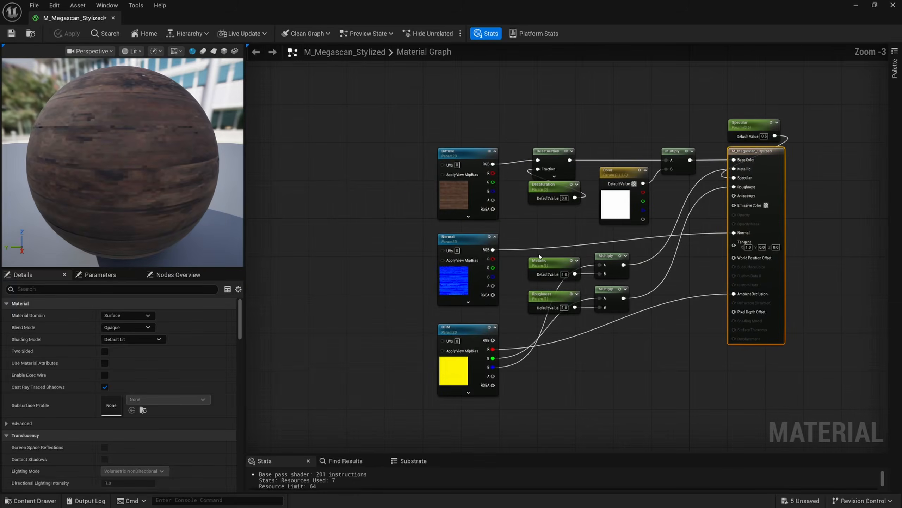
scroll(434, 204, "up", 1)
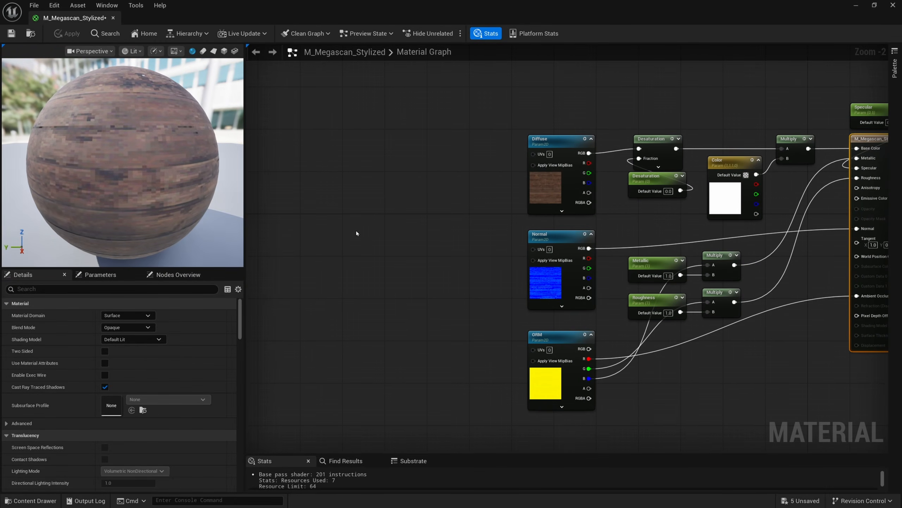
right_click(314, 232)
type("texco")
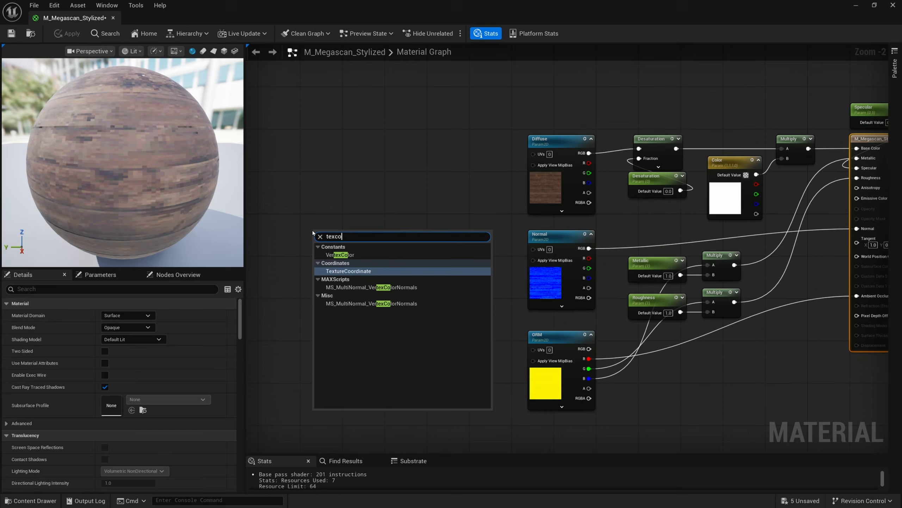
key("Return")
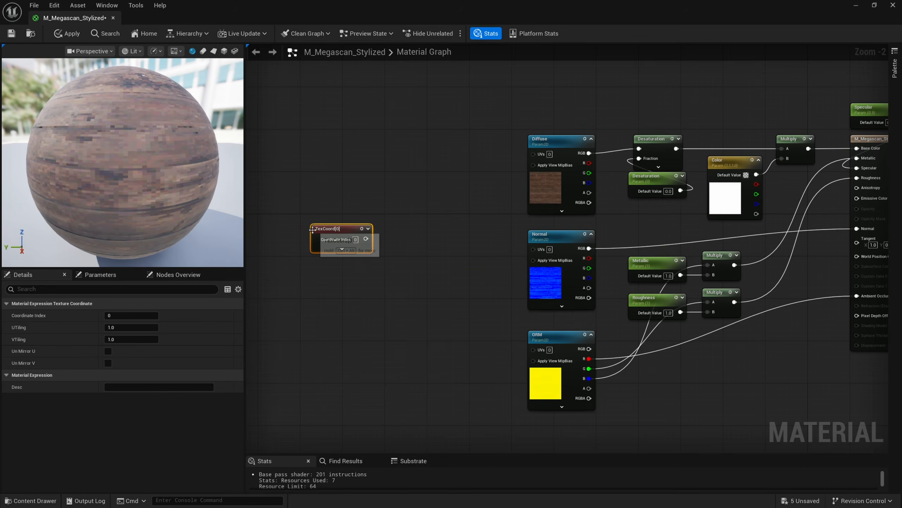
Feed the TexCoord output into a new Multiply node
scroll(388, 249, "up", 2)
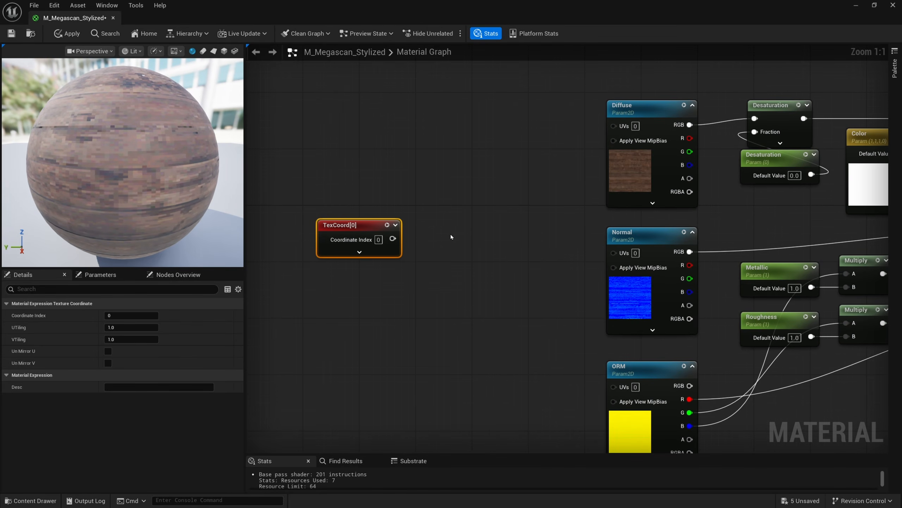
left_click(450, 236)
left_click_drag(393, 239, 452, 238)
Add a scalar parameter named UV Scale with a default value of 4
left_click(373, 282)
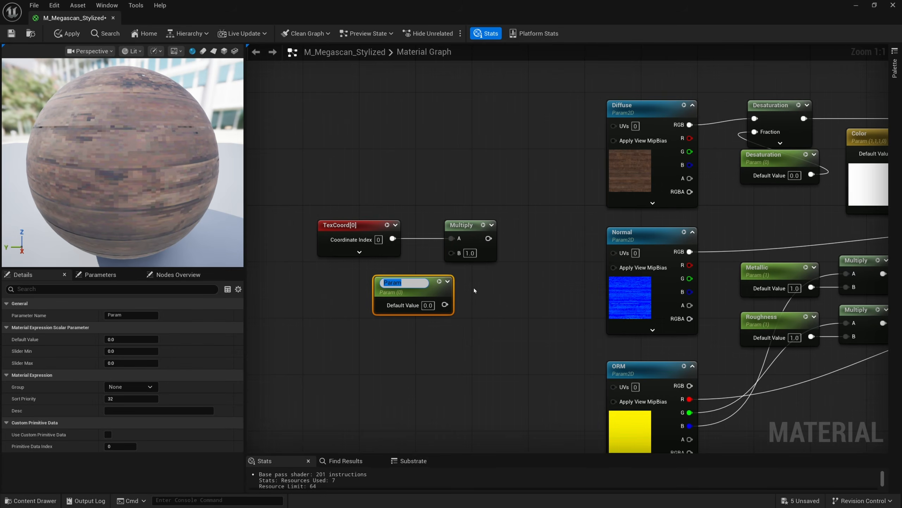
type("UV SCale")
key("Left")
key("Left")
key("Left")
key("BackSpace")
type("c")
key("Return")
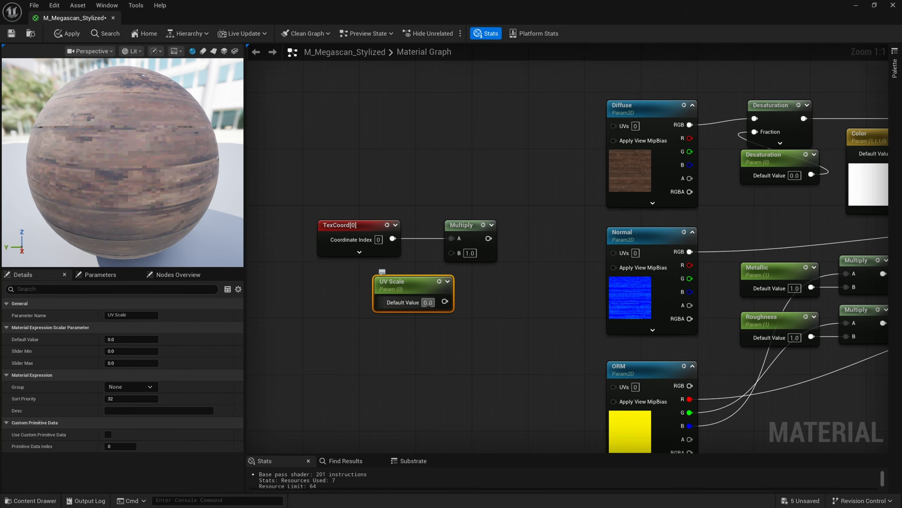
type("4")
key("Return")
Wire UV Scale into the Multiply and the result into the Diffuse, Normal and ORM UVs, then save
left_click_drag(445, 301, 614, 125)
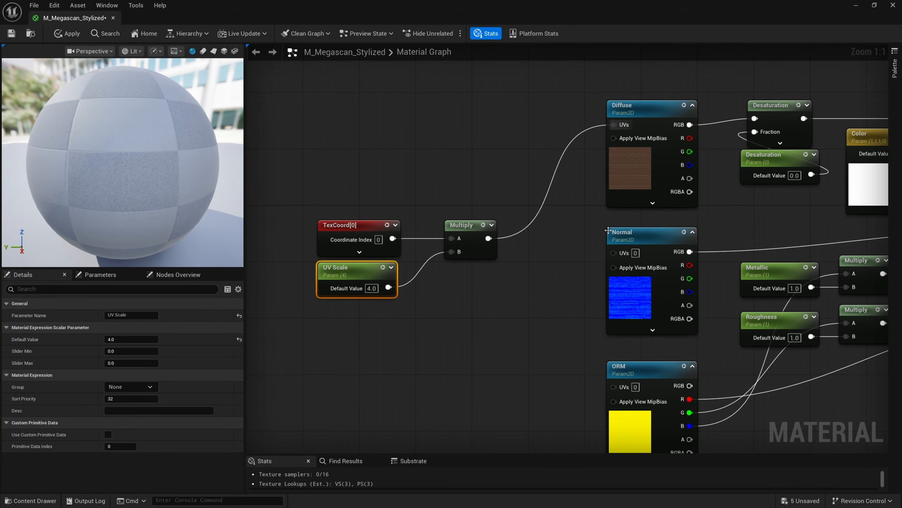
left_click_drag(614, 253, 613, 385)
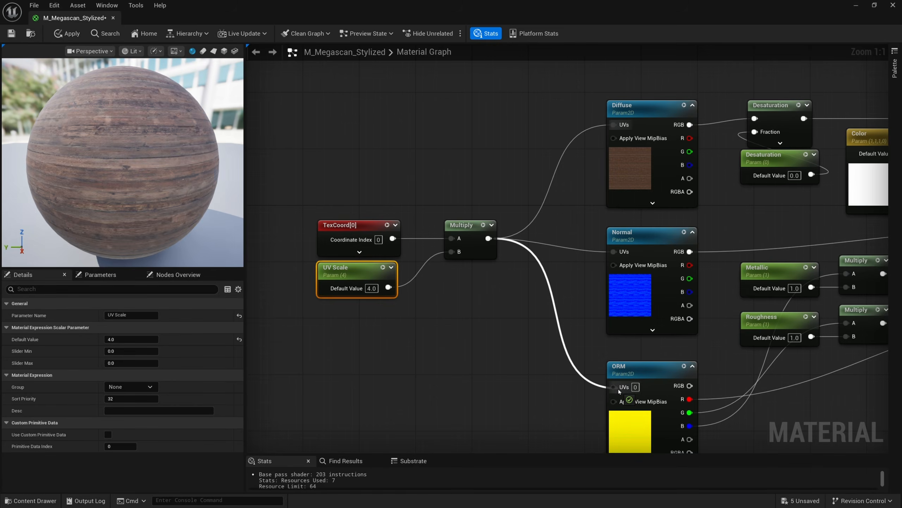
left_click(11, 33)
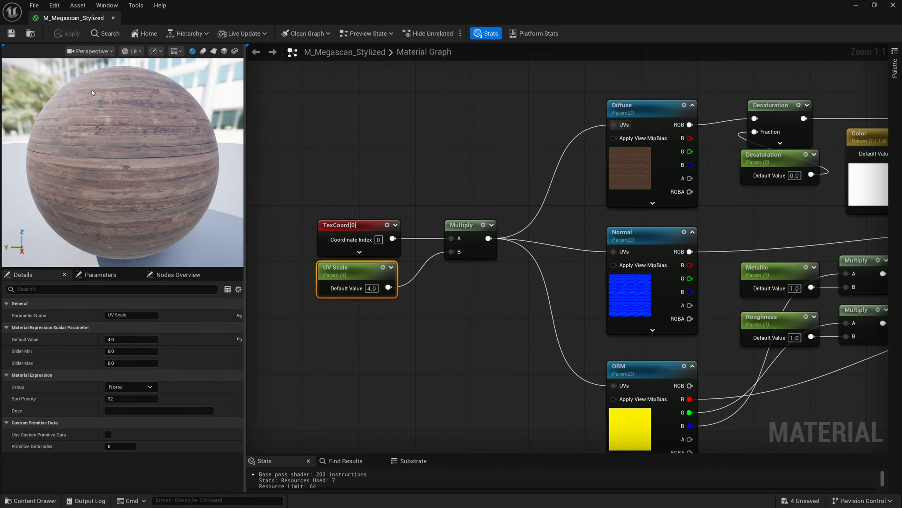
Rotate the level's sun direction to change the lighting on the wooden cube
left_click(114, 18)
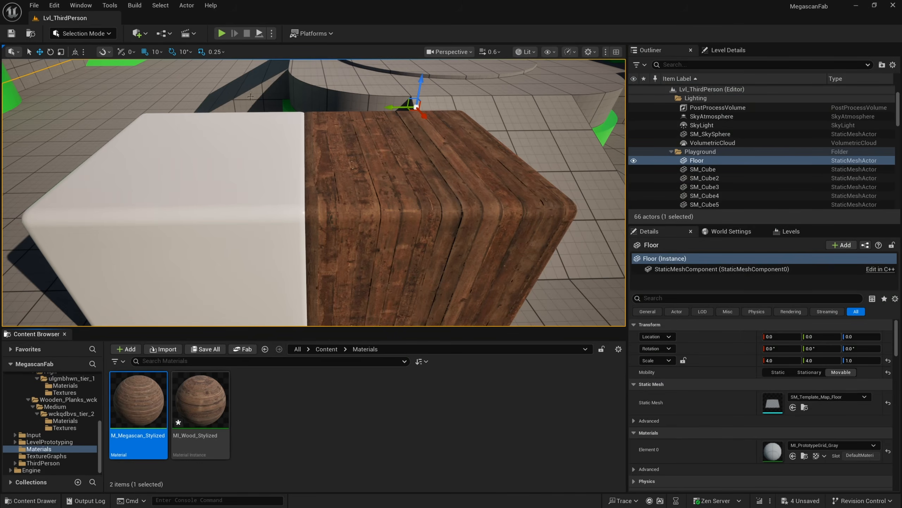
mouse_move(367, 199)
right_mouse_down()
mouse_move(583, 183)
mouse_move(403, 238)
mouse_move(368, 198)
right_mouse_up()
key("w")
scroll(367, 198, "down", 2)
key("a")
key("ctrl+l")
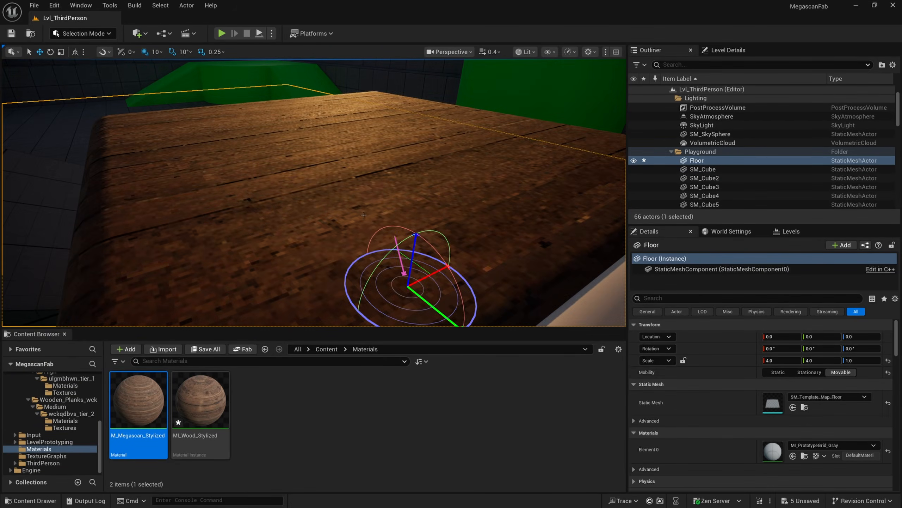
key("ctrl+l")
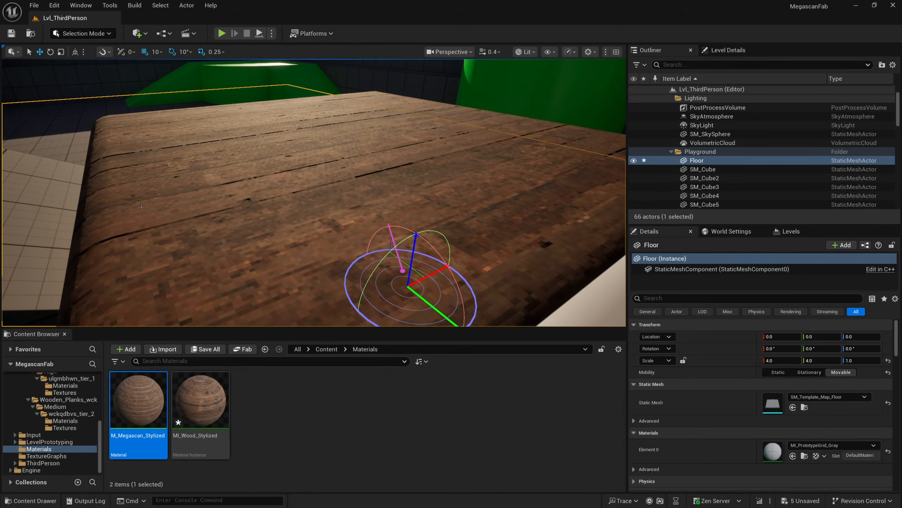
mouse_move(138, 210)
right_mouse_down()
mouse_move(138, 171)
mouse_move(138, 203)
right_mouse_up()
scroll(138, 174, "down", 1)
Open the MI_Wood_Stylized material instance for editing
key("w")
key("e")
left_click(138, 210)
left_click(184, 404)
double_click(184, 404)
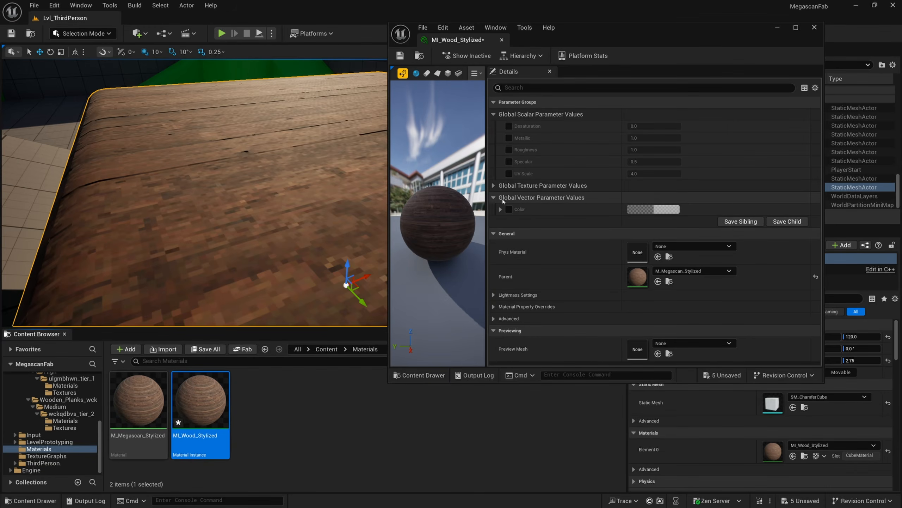
Enable overrides for the Color, UV Scale, Specular, Roughness, Metallic and Desaturation parameters
left_click(494, 185)
left_click(508, 283)
left_click(509, 173)
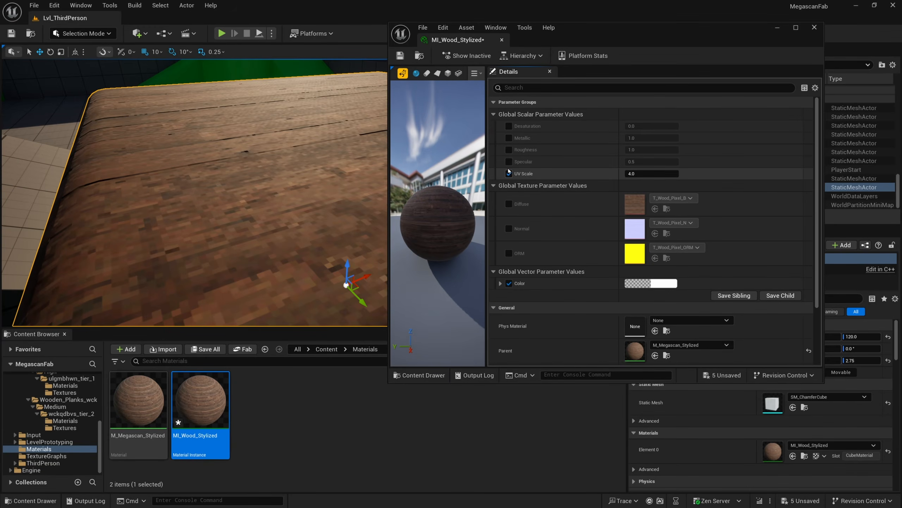
left_click(509, 161)
left_click(509, 149)
left_click(508, 138)
left_click(509, 126)
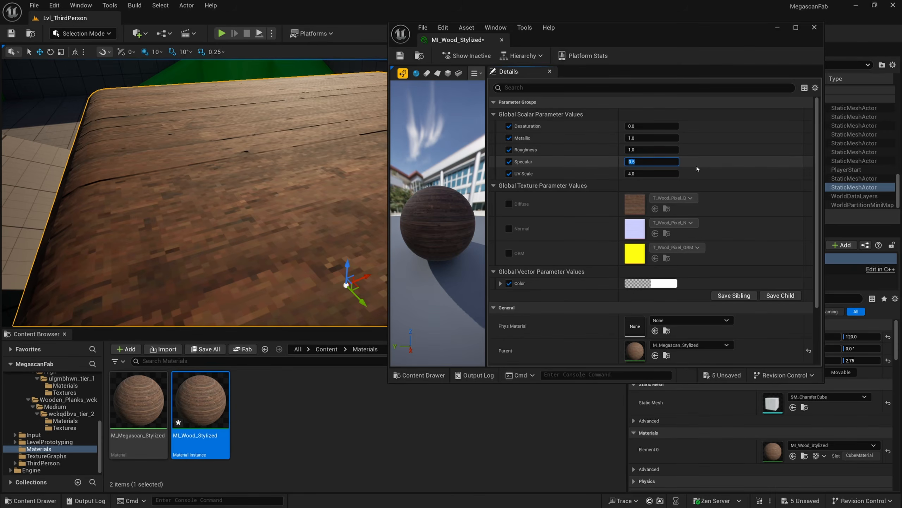
Set the instance's Specular value to 0.25
type("0.25")
key("Return")
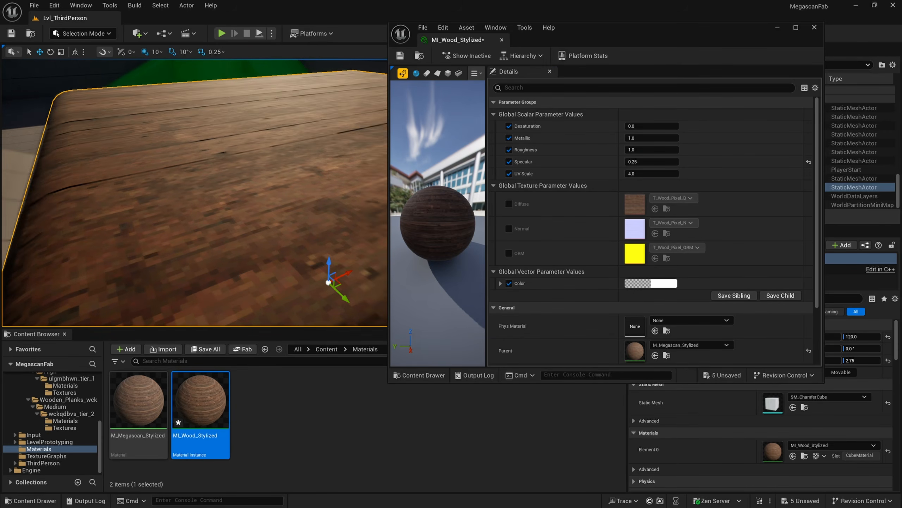
key("s")
right_click_drag(308, 162, 336, 161)
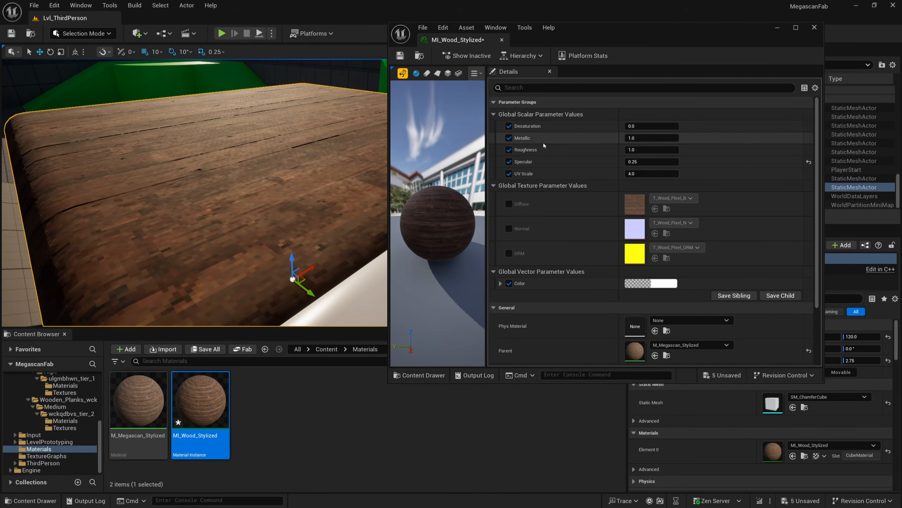
Set the instance's Roughness value to 0.6
left_click(666, 147)
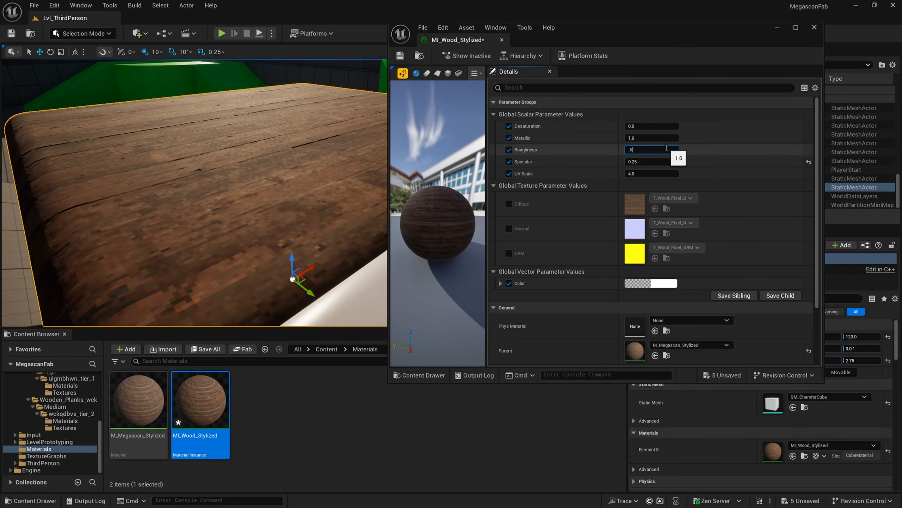
type(".6")
key("Return")
right_click_drag(320, 162, 341, 162)
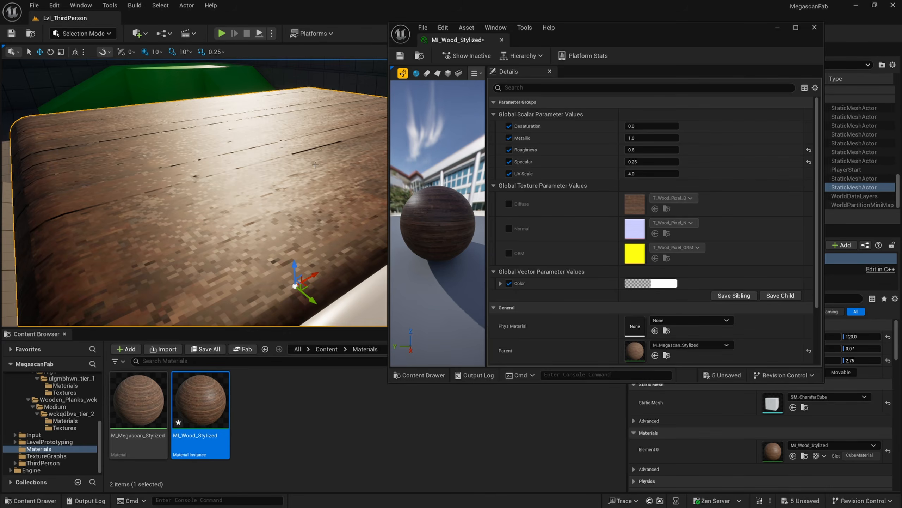
right_click_drag(314, 164, 338, 178)
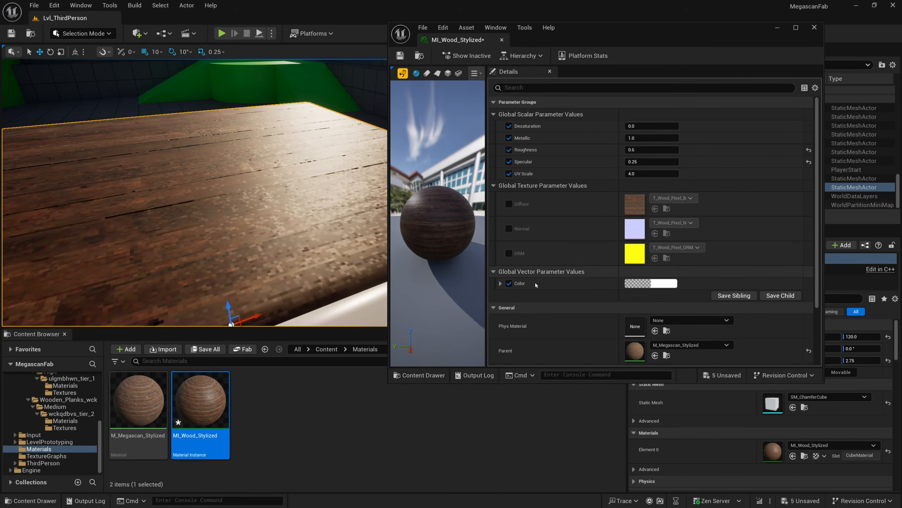
Raise the Color parameter's brightness value to 5
right_click_drag(331, 206, 263, 206)
left_click(647, 283)
right_click_drag(344, 226, 344, 210)
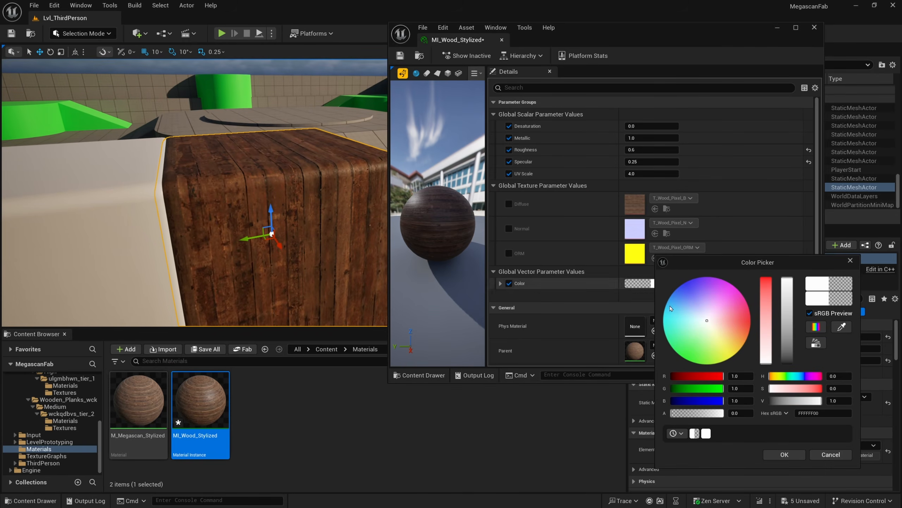
left_click(832, 401)
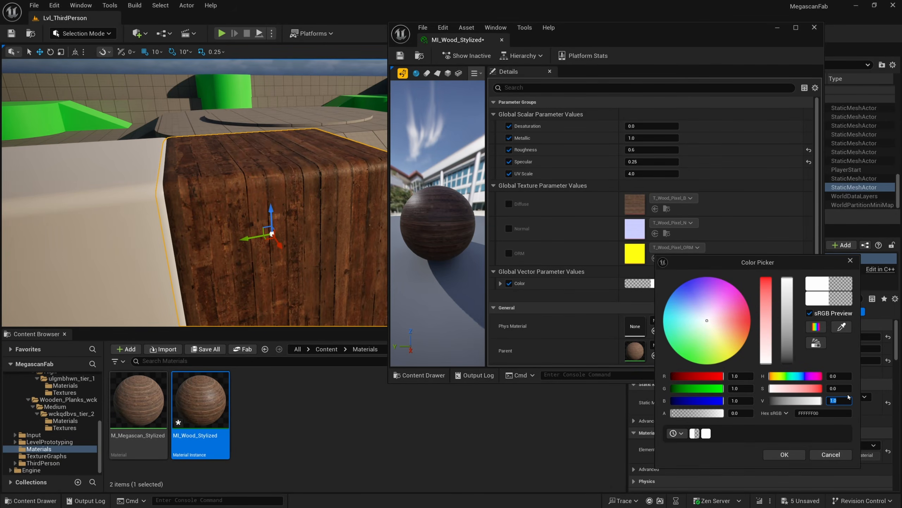
type("2")
key("Return")
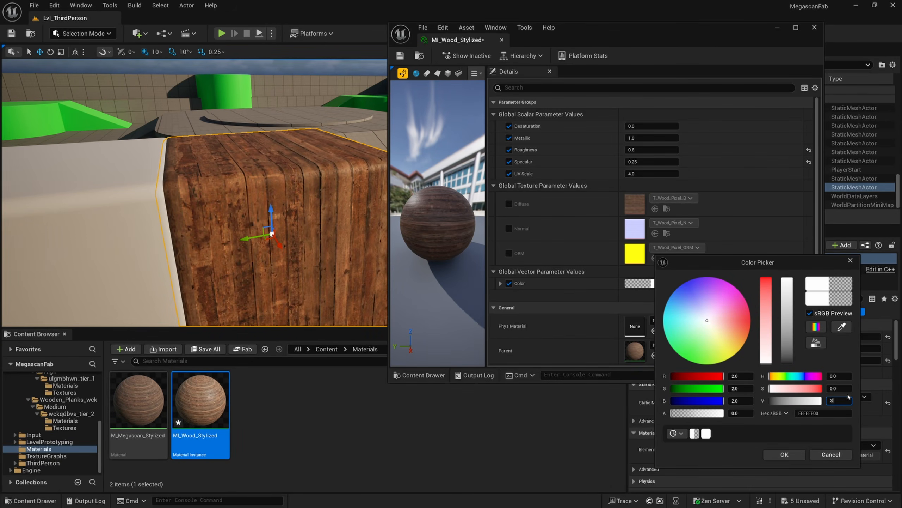
type("5")
key("Return")
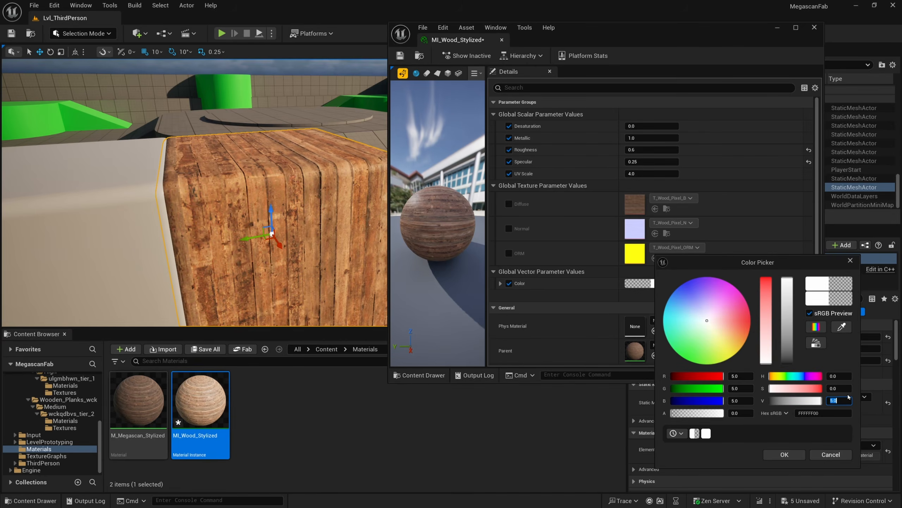
left_click(786, 454)
Tint the Color parameter purple-pink, around hue 285 and saturation 0.65
right_click_drag(270, 203, 238, 205)
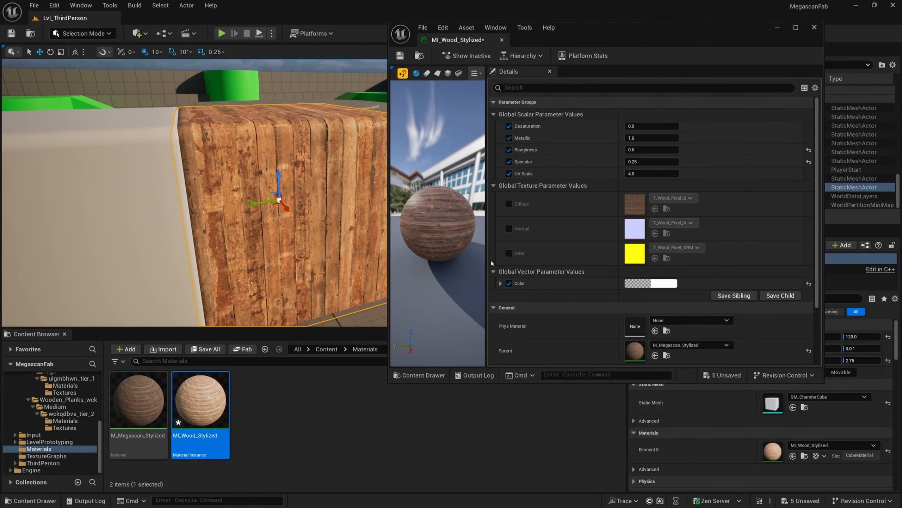
left_click(636, 283)
left_click(717, 319)
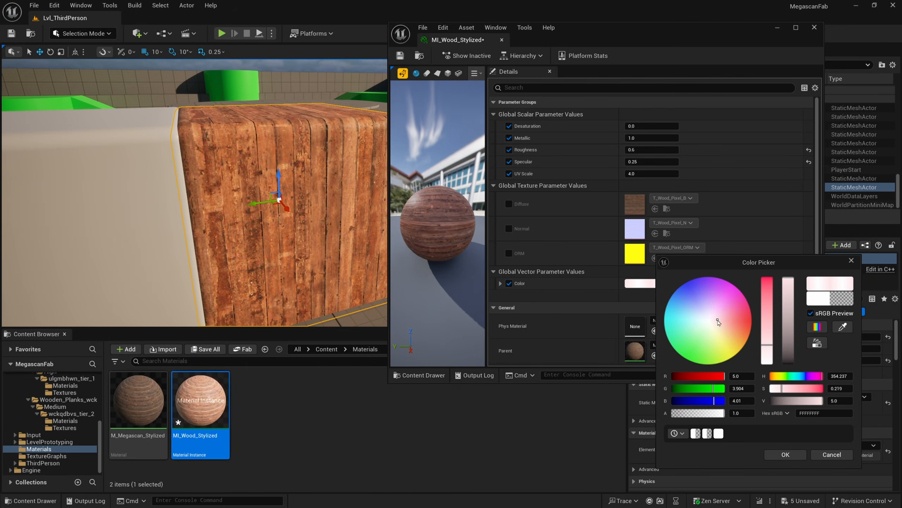
left_click(722, 330)
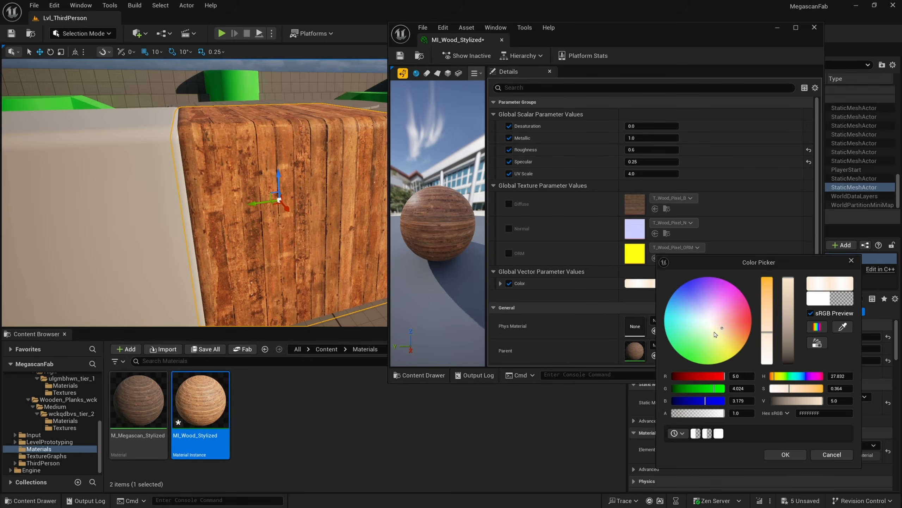
left_click(716, 331)
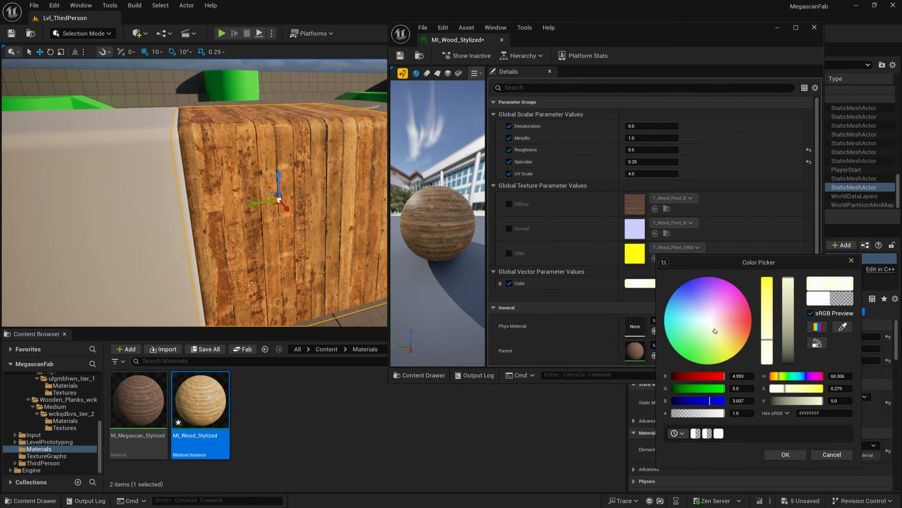
left_click(716, 293)
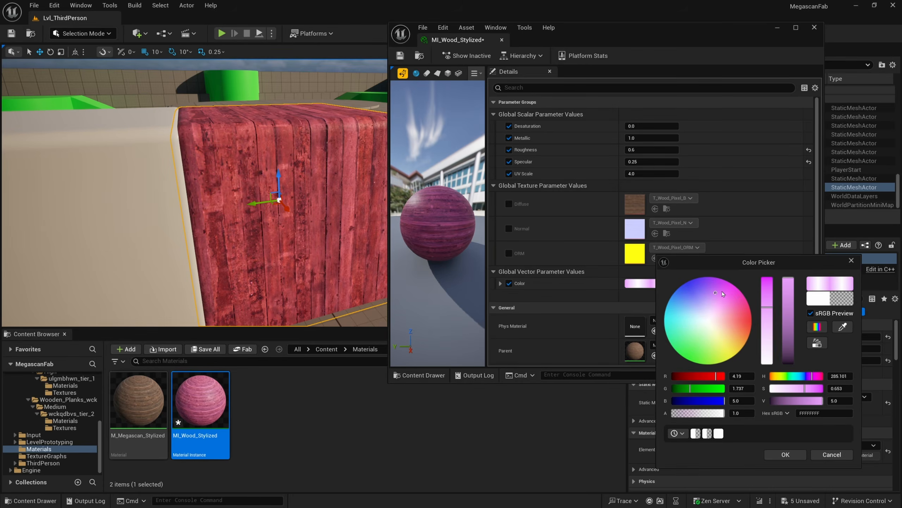
left_click(785, 455)
Set the instance's Desaturation value to 1
scroll(228, 189, "up", 5)
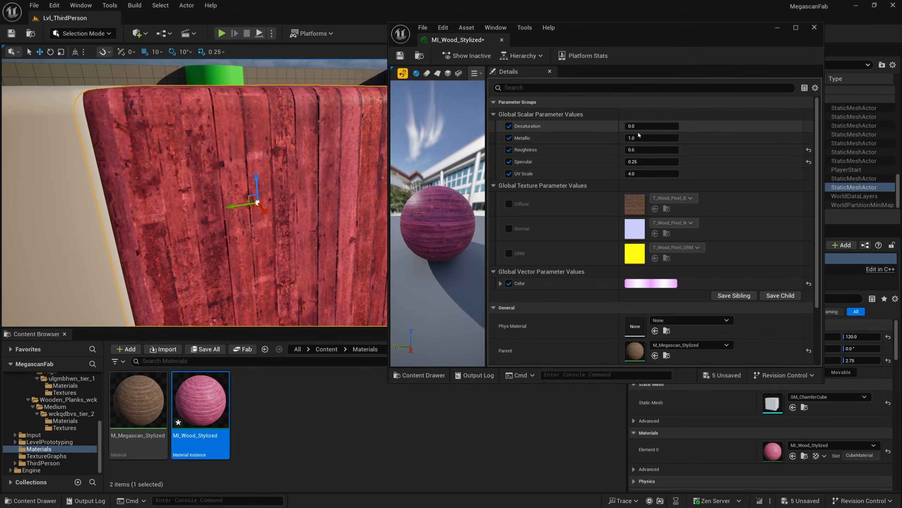
key("Return")
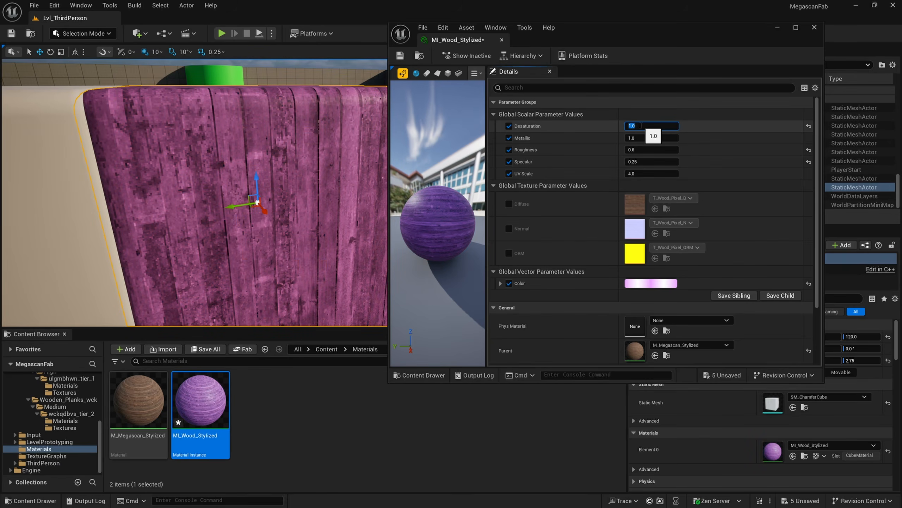
left_click(651, 283)
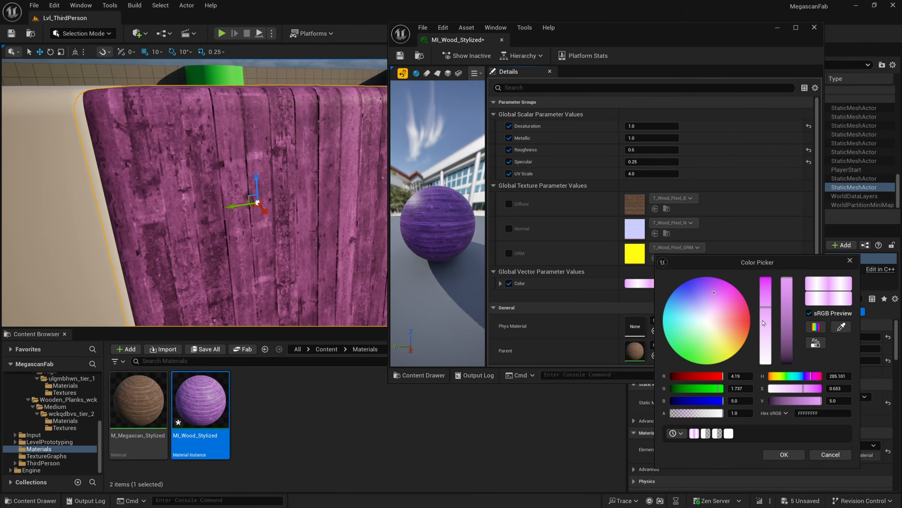
left_click_drag(706, 293, 740, 329)
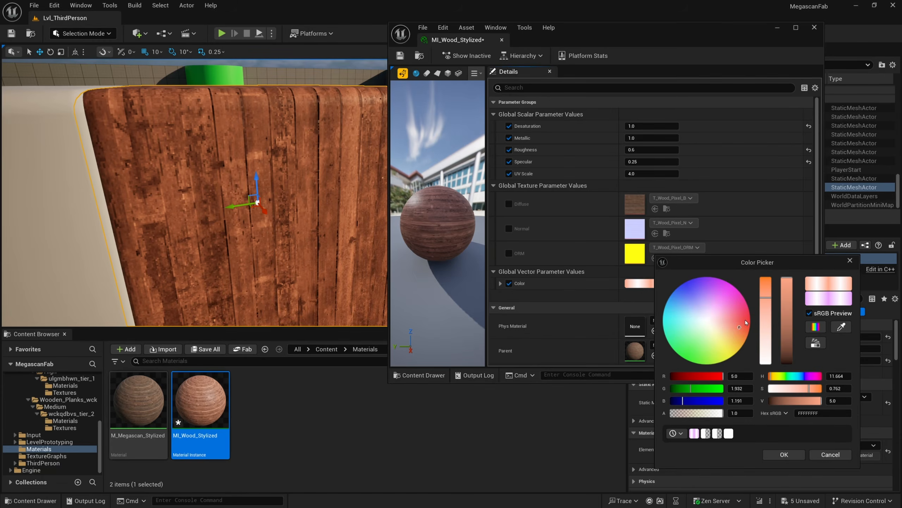
left_click(745, 319)
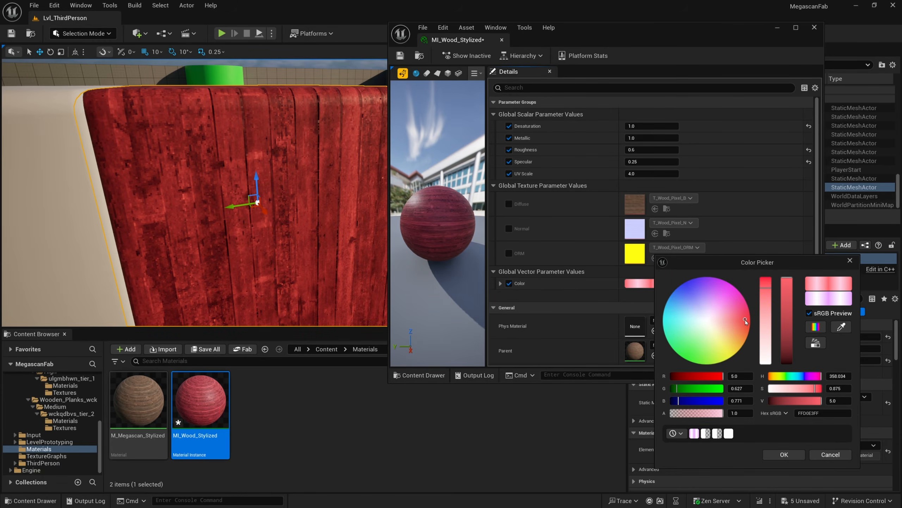
left_click(748, 321)
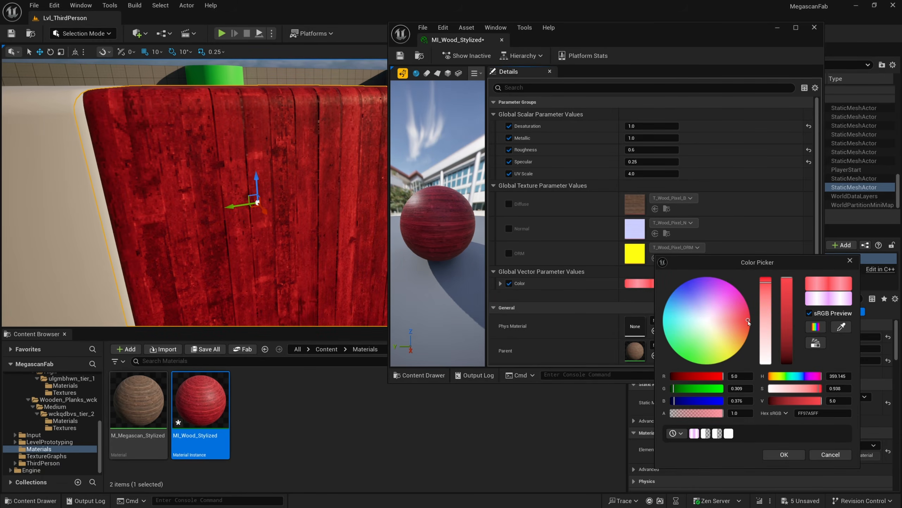
left_click(745, 320)
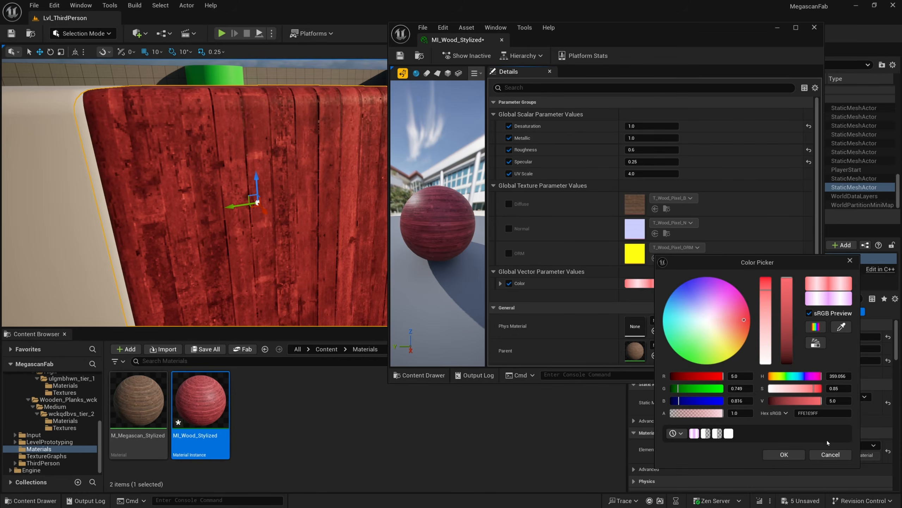
left_click(830, 454)
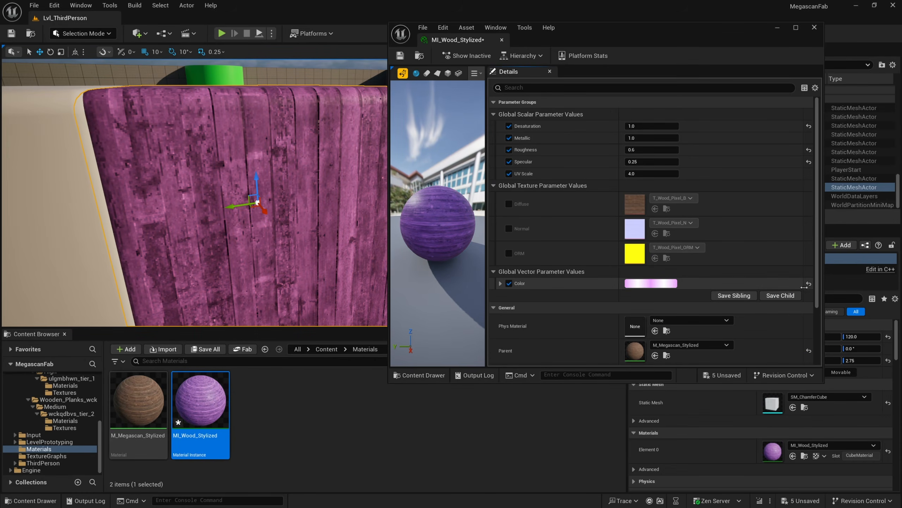
Reset the Color parameter to its default and set Desaturation to 0
left_click(808, 284)
left_click(652, 127)
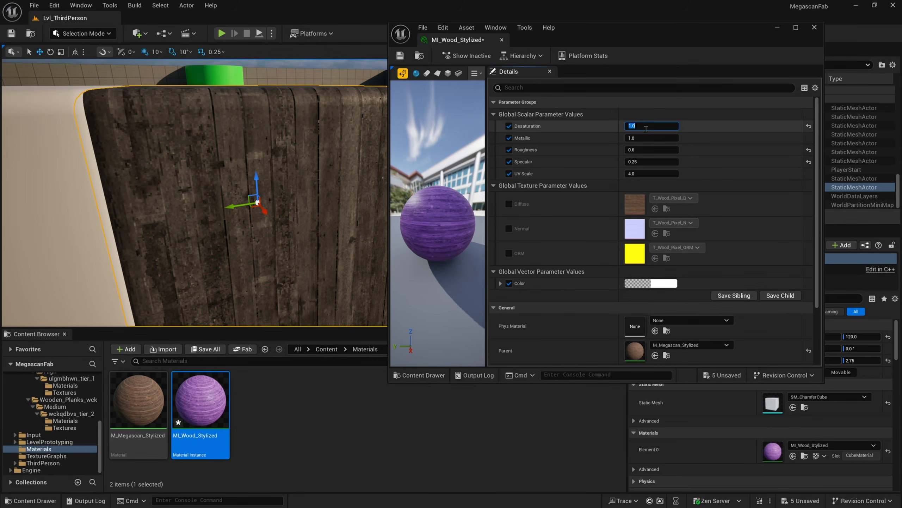
type("0")
key("Return")
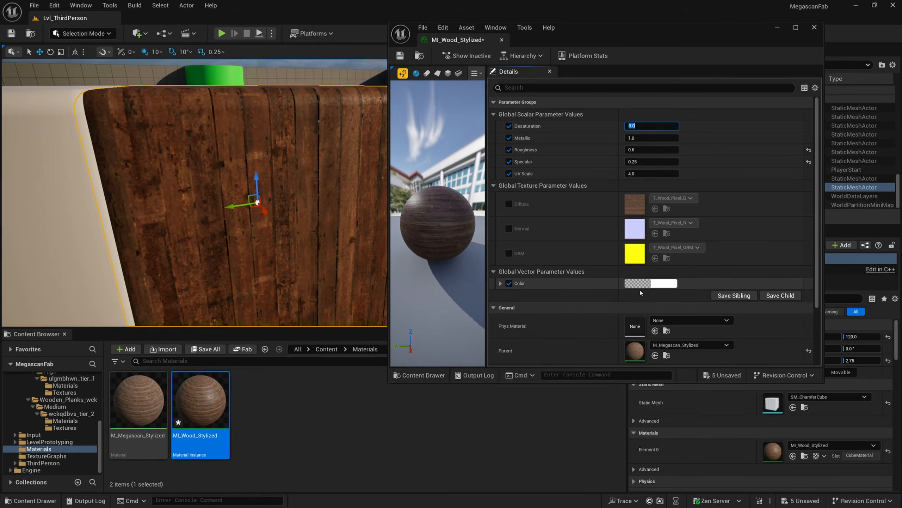
Set the Color parameter's brightness value to 3
left_click(653, 283)
left_click(846, 399)
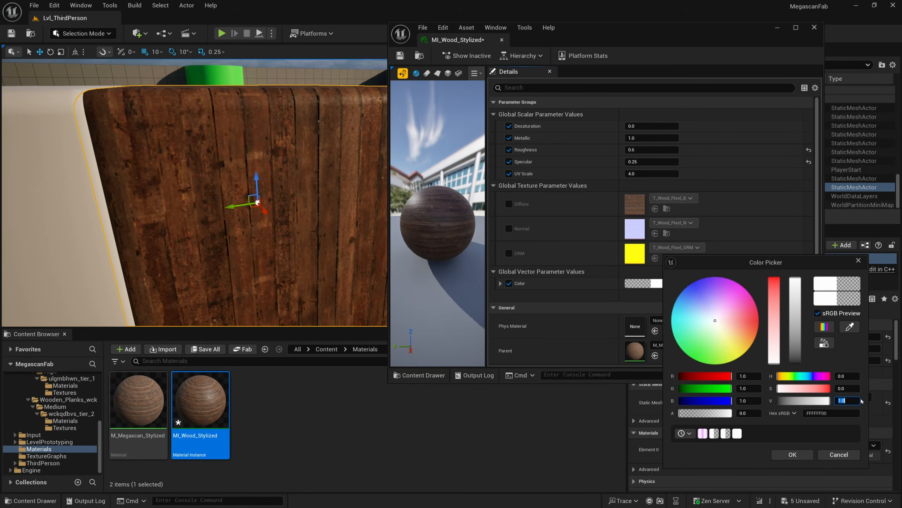
key("Return")
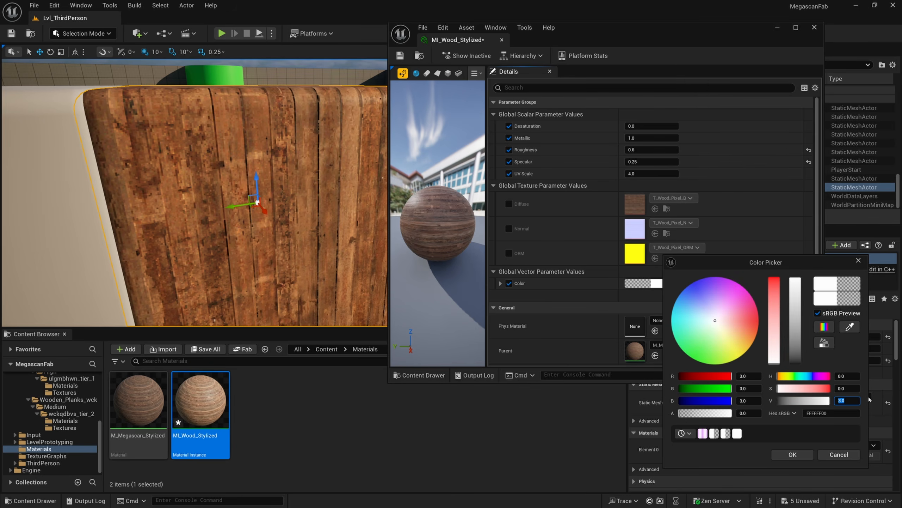
left_click(812, 457)
Duplicate the MI_Wood_Stylized instance and name the copy MI_Wood_Realistic
scroll(277, 217, "down", 3)
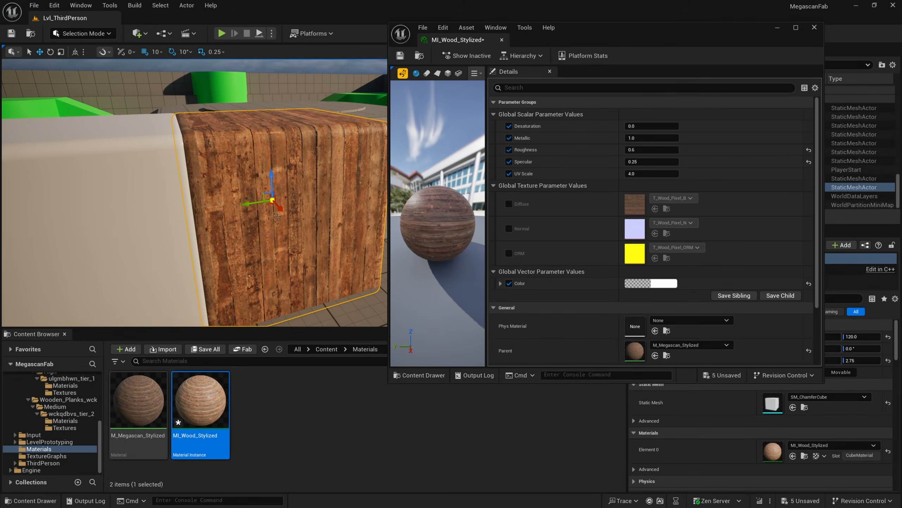
right_click_drag(321, 324, 312, 329)
left_click(288, 431)
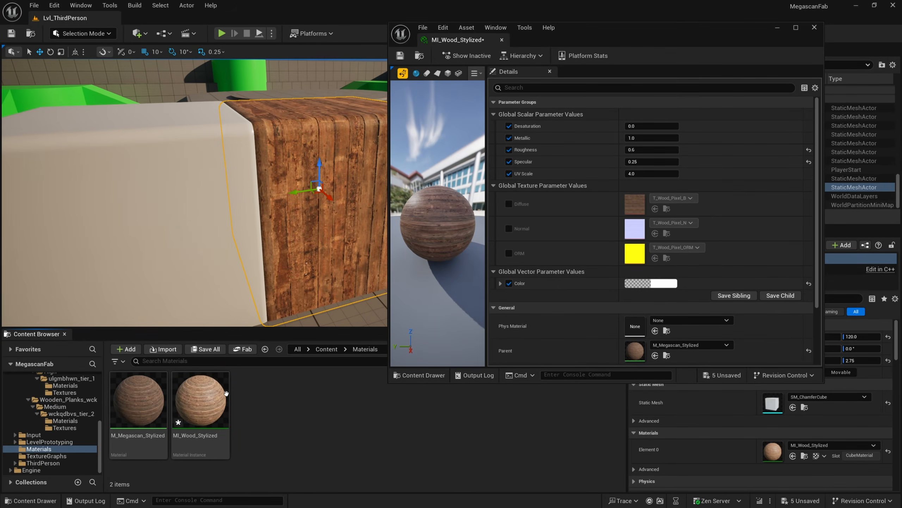
right_click(220, 396)
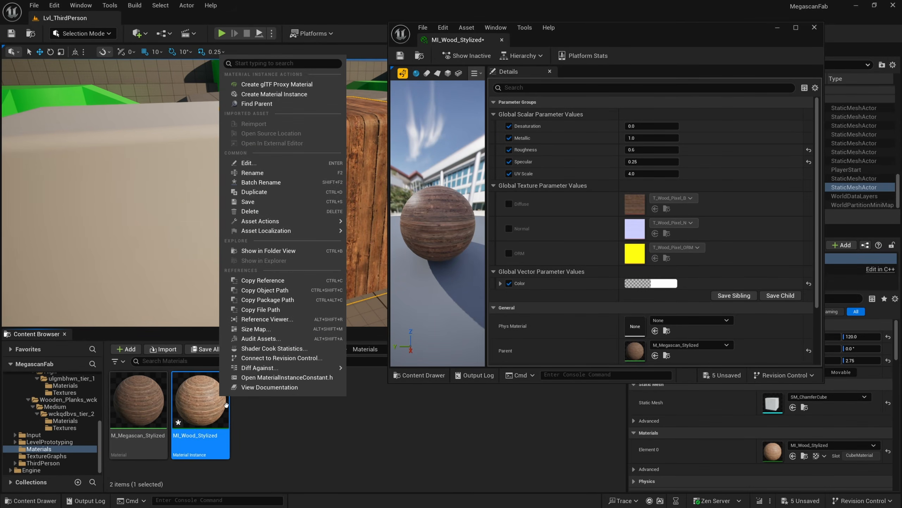
left_click(266, 191)
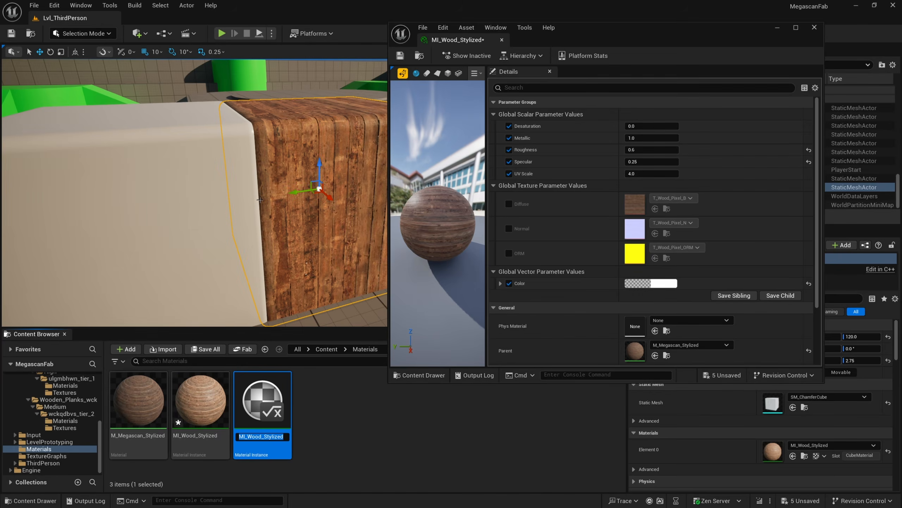
key("BackSpace")
key("BackSpace")
key("BackSpace")
key("BackSpace")
key("BackSpace")
type("Realistic")
key("Return")
Apply MI_Wood_Realistic to the second wooden cube in the level
right_click_drag(262, 279, 245, 278)
left_click_drag(216, 399, 204, 259)
Open MI_Wood_Realistic and enable overrides for the Diffuse, Normal and ORM texture parameters
double_click(189, 426)
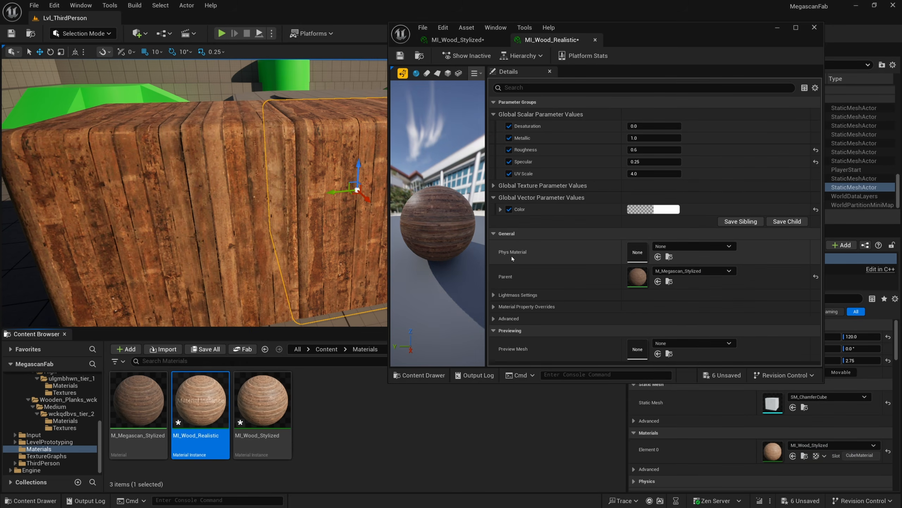
left_click(509, 204)
left_click(508, 228)
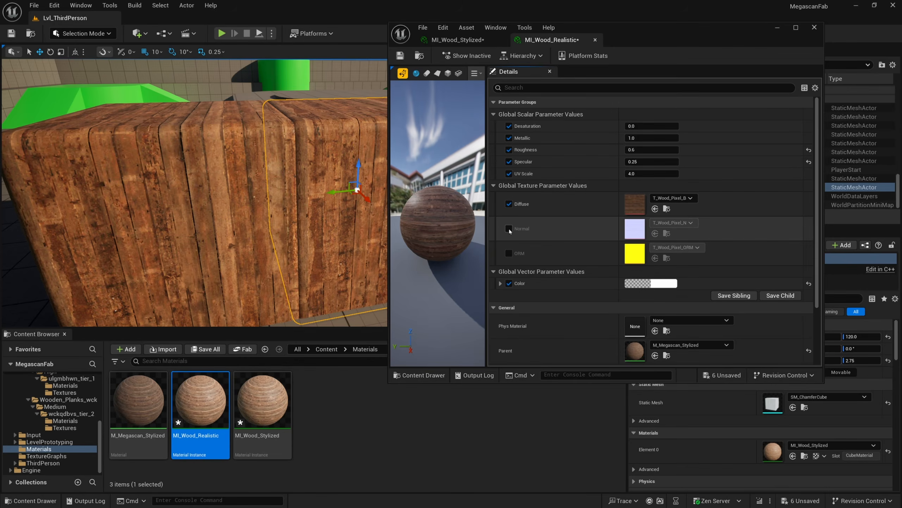
left_click(509, 253)
Assign T_wckqdbvs_2K_B, T_wckqdbvs_2K_N and T_wckqdbvs_2K_ORM to the Diffuse, Normal and ORM slots, then close the editor
left_click(667, 210)
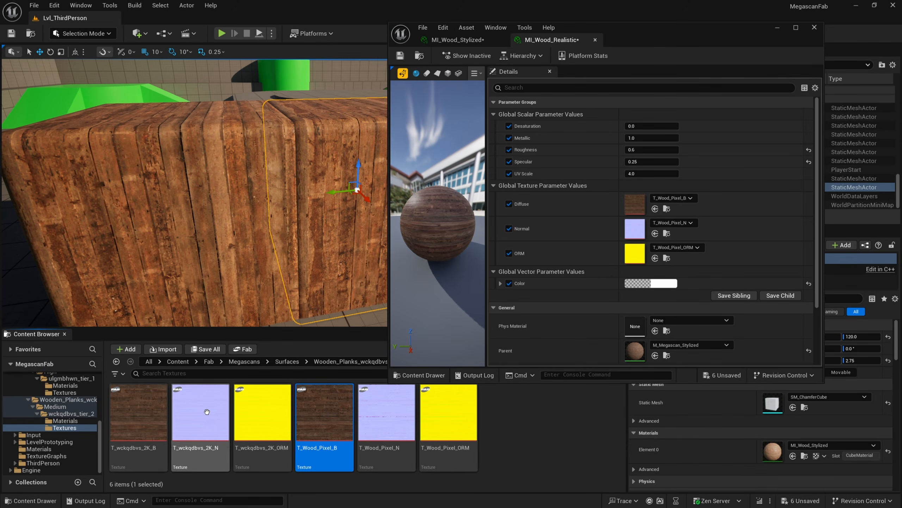
left_click_drag(139, 413, 636, 205)
left_click_drag(200, 412, 636, 229)
left_click_drag(263, 413, 634, 253)
left_click(778, 27)
Inspect both cubes up close in the fullscreen viewport, comparing the realistic and stylized wood
scroll(214, 178, "down", 3)
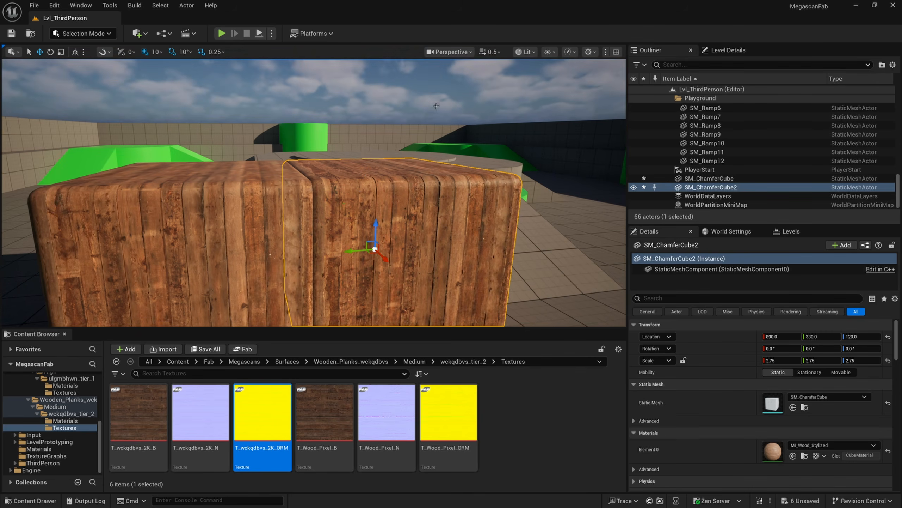
left_click(704, 143)
key("F11")
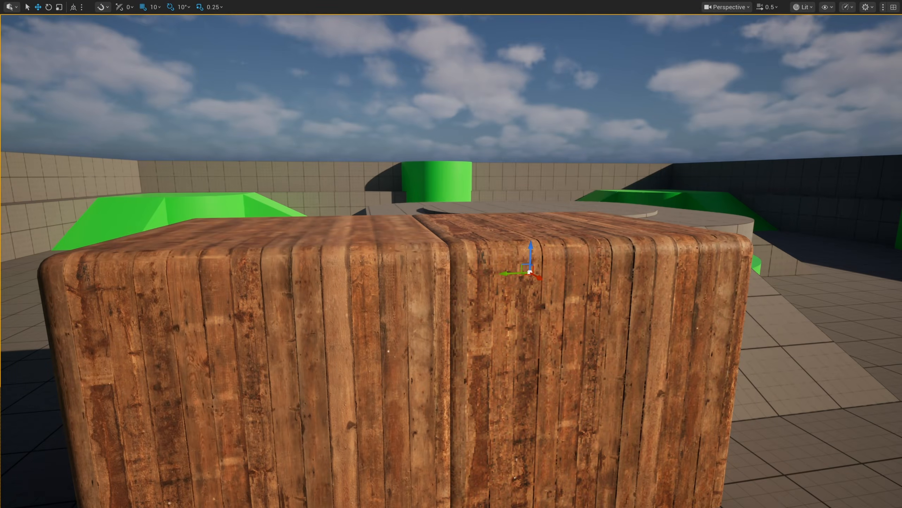
right_click_drag(441, 134, 440, 162)
key("w")
mouse_move(436, 125)
right_mouse_down()
mouse_move(436, 141)
mouse_move(436, 125)
right_mouse_up()
scroll(436, 125, "down", 2)
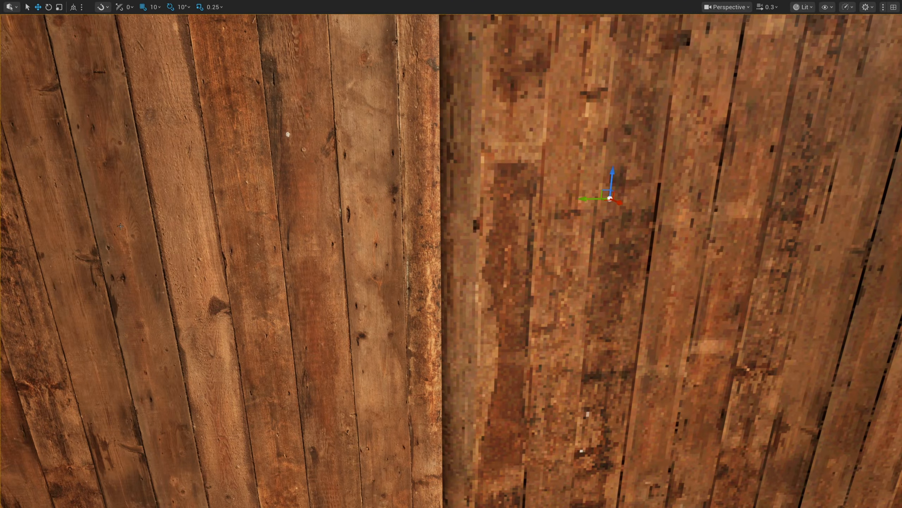
key("Escape")
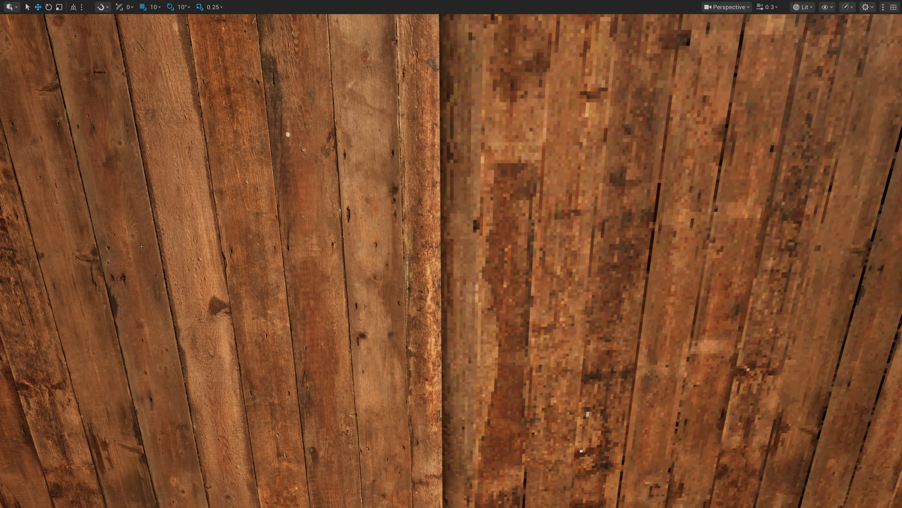
right_click_drag(695, 211, 730, 201)
right_click_drag(571, 212, 803, 238)
key("e")
scroll(570, 193, "up", 1)
key("s")
key("q")
key("a")
right_click_drag(455, 218, 455, 217)
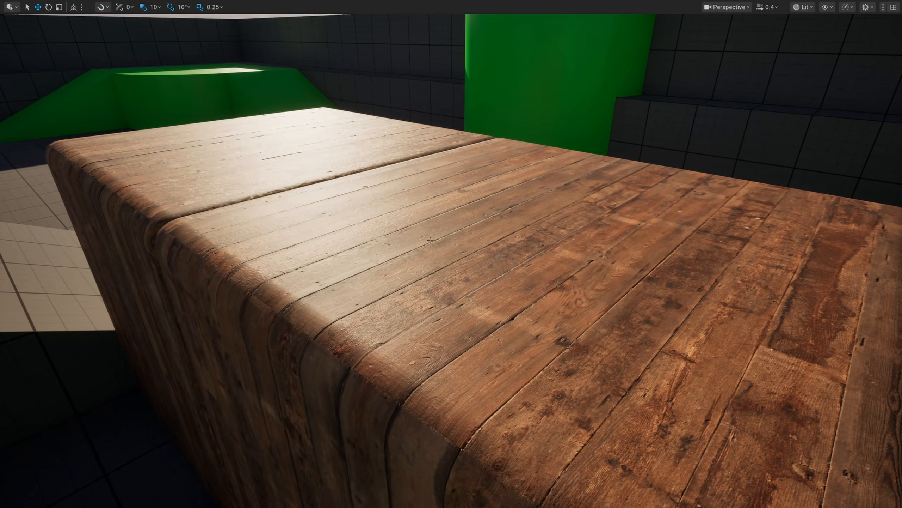
key("a")
right_click_drag(365, 183, 365, 183)
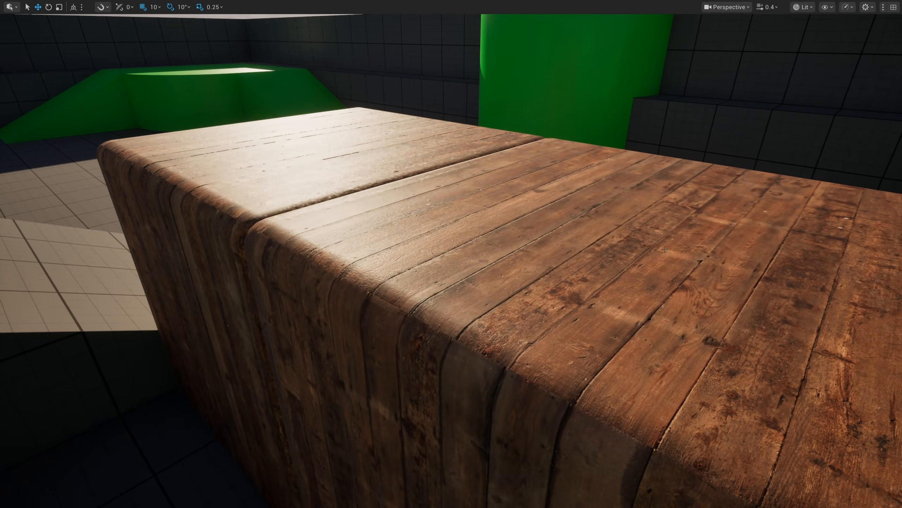
right_click_drag(521, 254, 520, 253)
key("d")
right_click_drag(610, 258, 508, 252)
key("e")
key("d")
key("d")
key("q")
key("w")
key("d")
key("q")
right_click_drag(533, 216, 516, 215)
key("w")
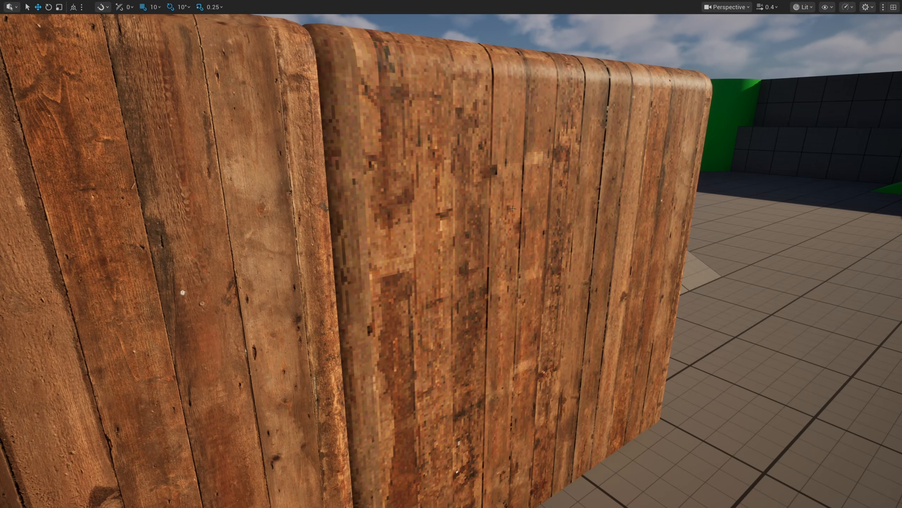
key("s")
right_click_drag(498, 209, 498, 205)
key("a")
key("e")
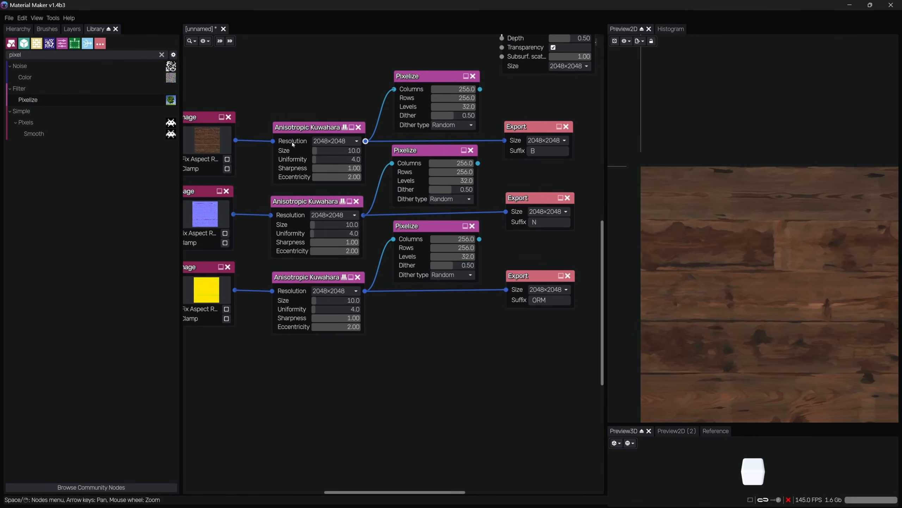
left_click_drag(313, 121, 315, 285)
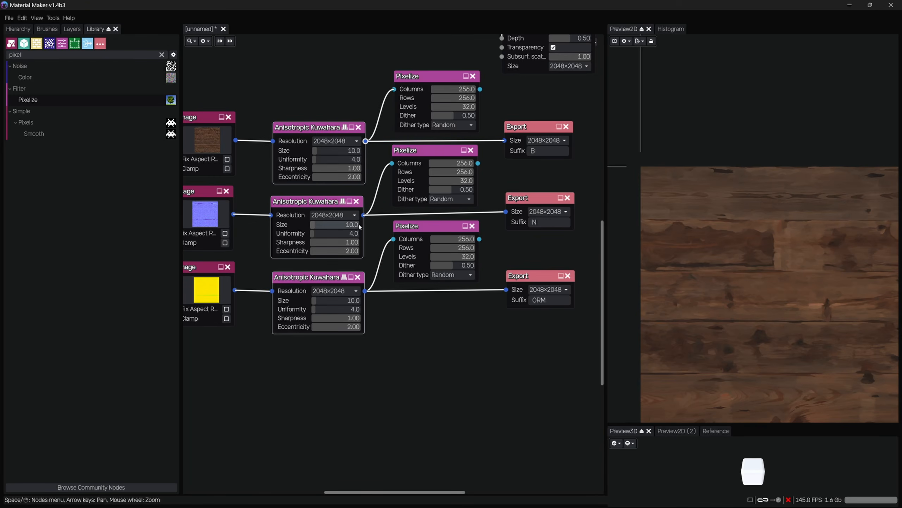
left_click(312, 134)
scroll(688, 194, "up", 5)
scroll(699, 242, "down", 2)
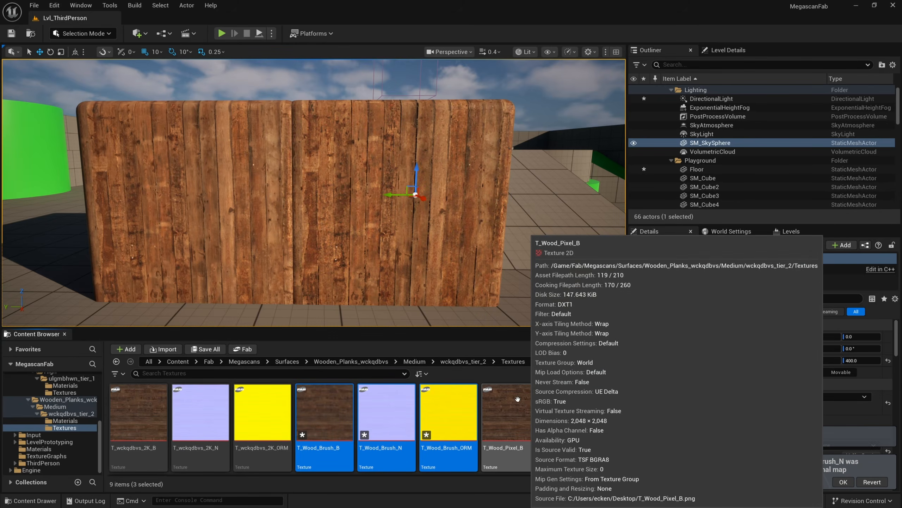
Open the T_Wood_Brush_N texture and enable Flip Green Channel
left_click(462, 413)
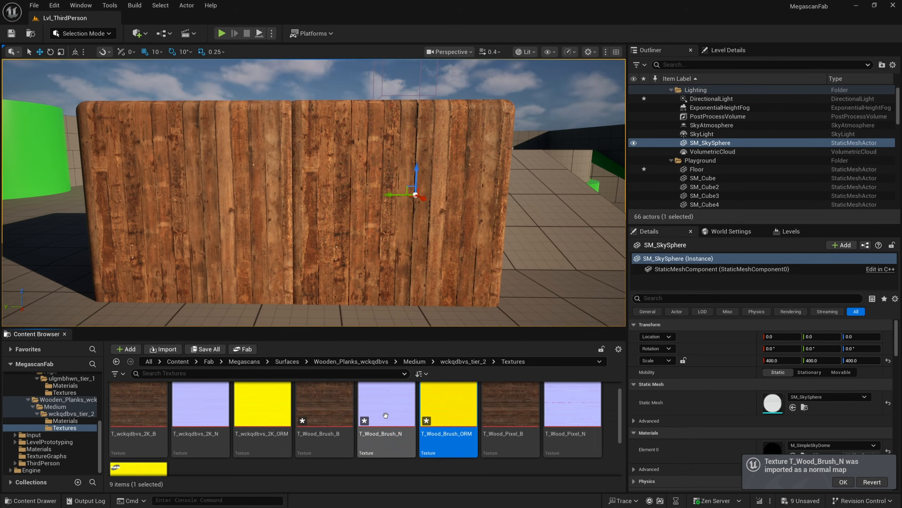
left_click(388, 407)
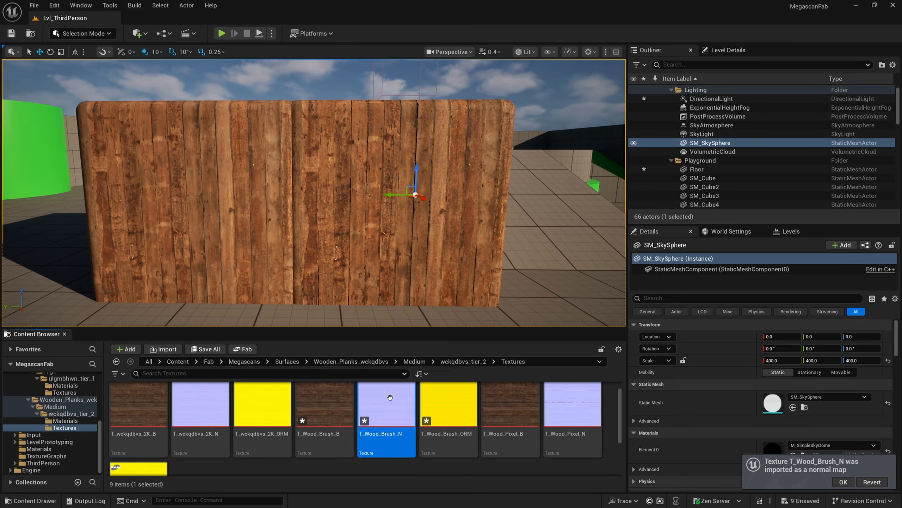
double_click(391, 397)
scroll(689, 257, "down", 3)
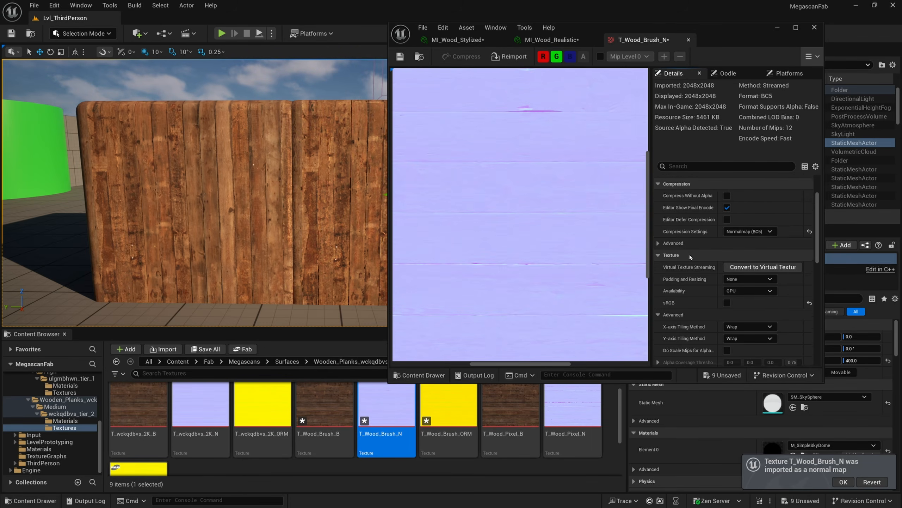
scroll(689, 254, "down", 3)
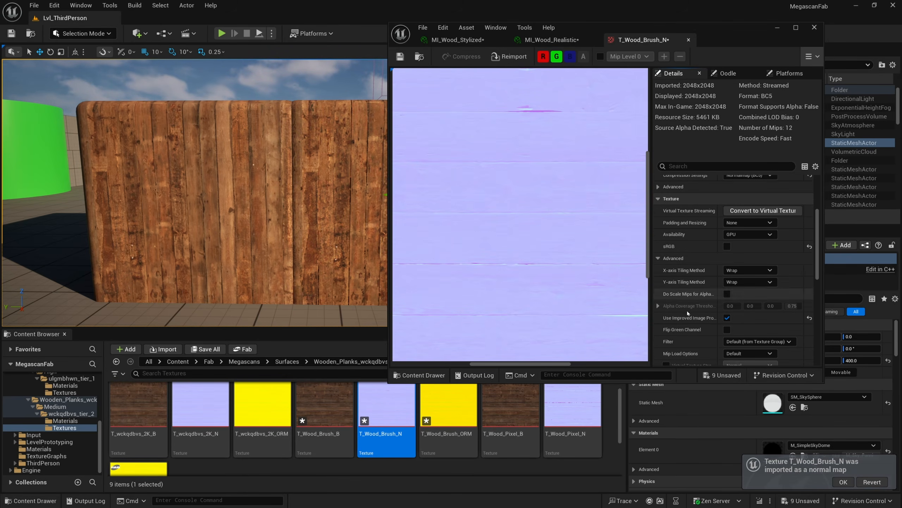
left_click(727, 329)
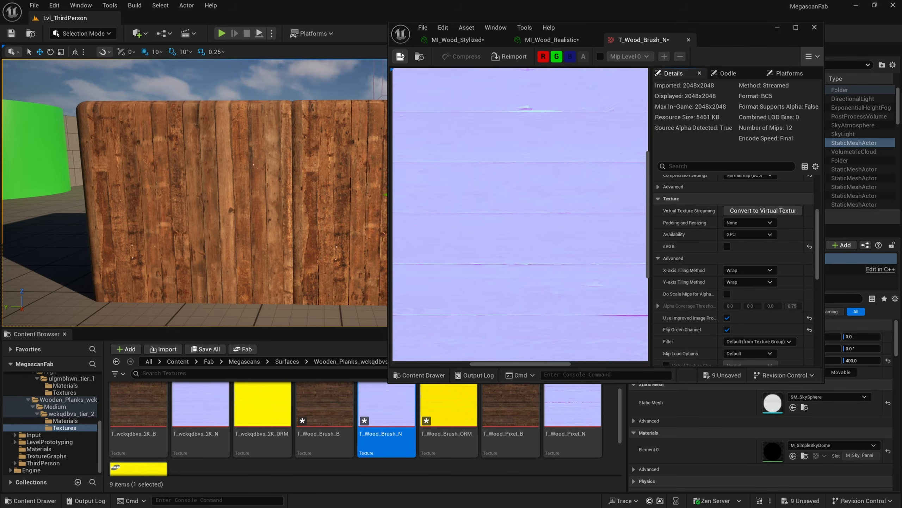
left_click(777, 28)
Open T_Wood_Brush_ORM and set its compression settings to Masks (no sRGB)
double_click(448, 406)
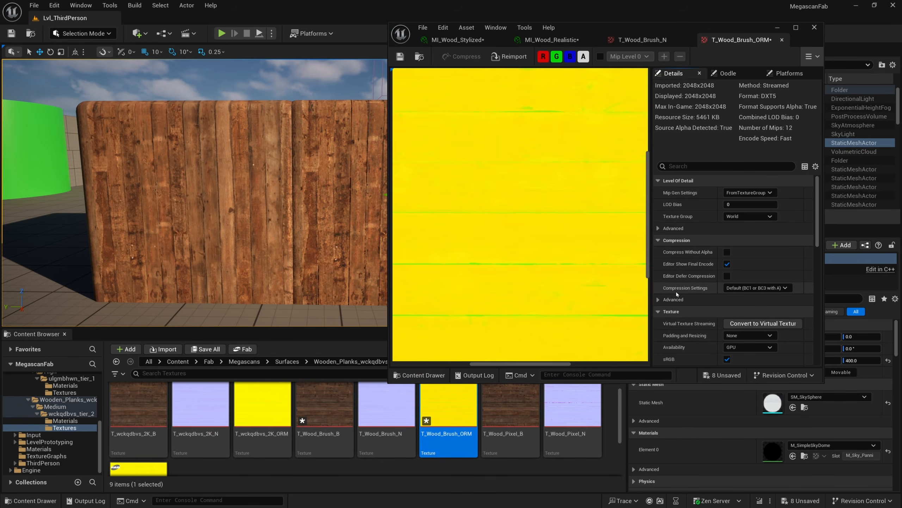
left_click(740, 289)
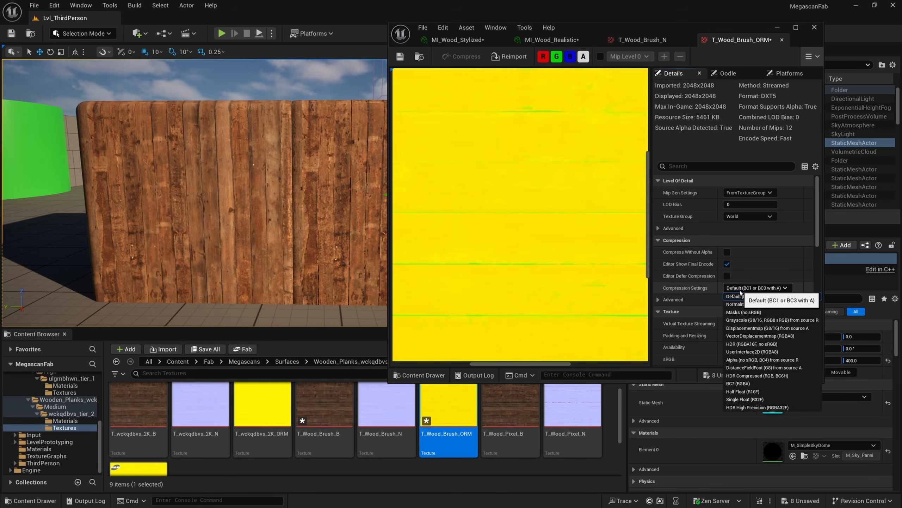
left_click(744, 311)
scroll(721, 335, "down", 1)
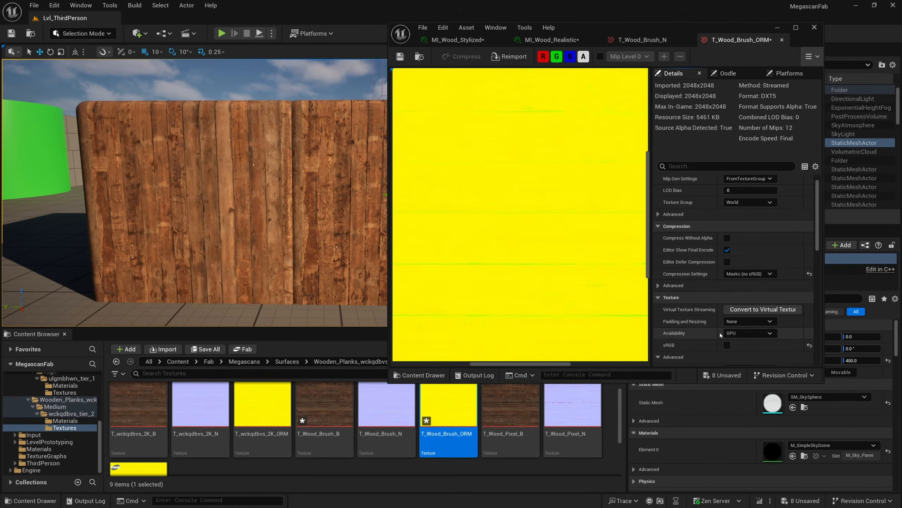
scroll(720, 335, "down", 1)
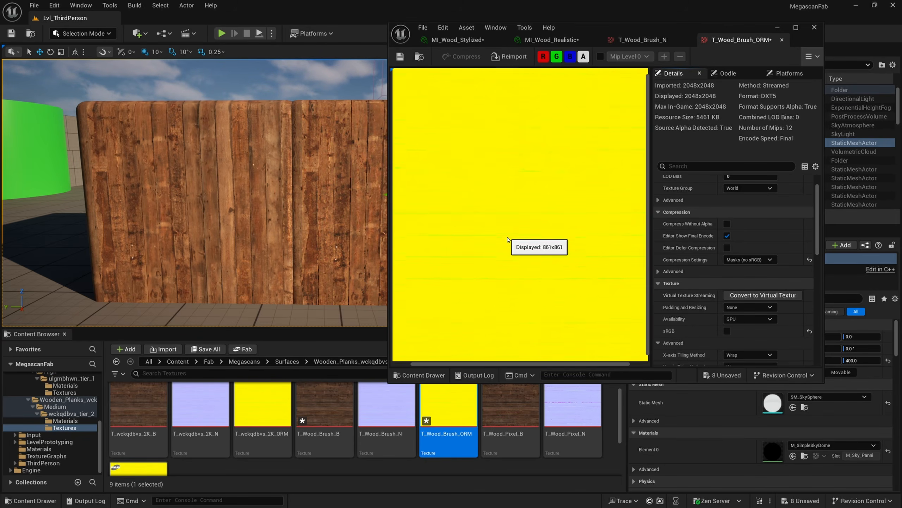
scroll(508, 239, "down", 2)
Inspect the ORM texture's individual colour channels, then close the texture editor
left_click(571, 59)
left_click(558, 58)
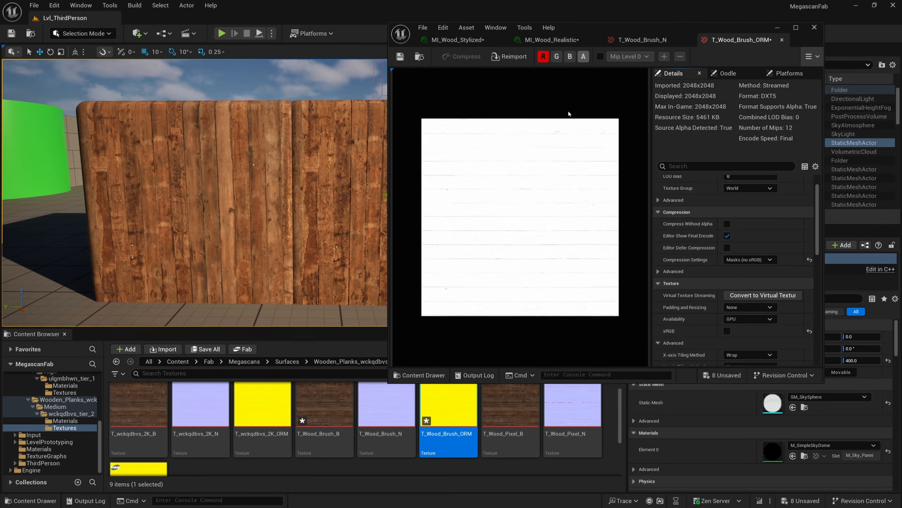
scroll(565, 213, "up", 2)
left_click(543, 57)
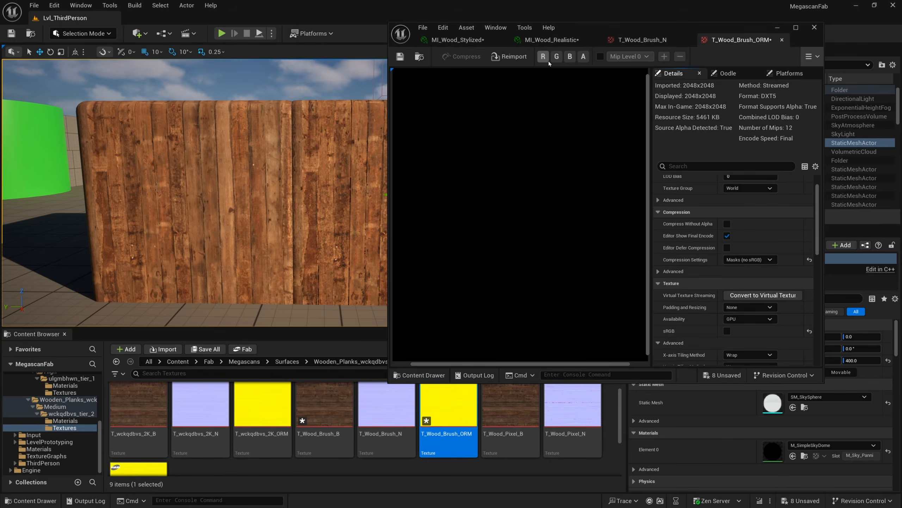
left_click(557, 56)
scroll(536, 154, "down", 2)
left_click(780, 30)
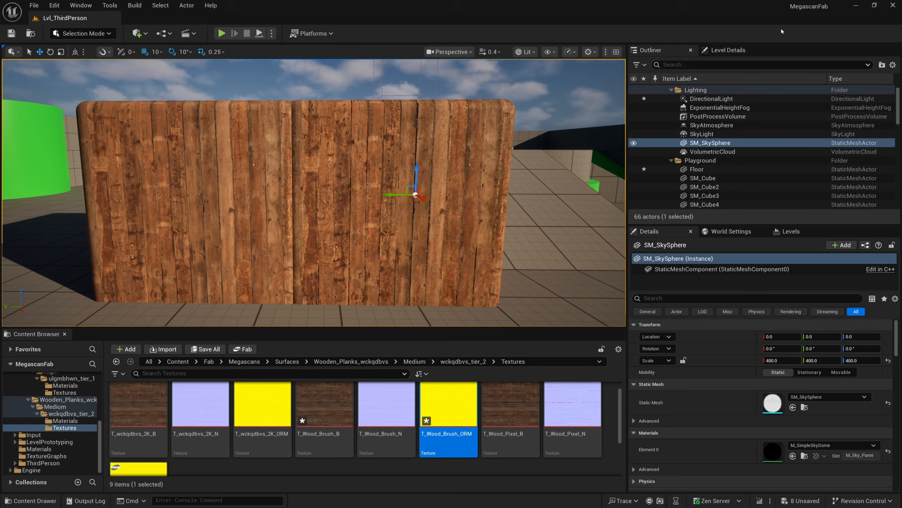
Select the third wooden cube and duplicate its MI_Wood_Stylized material instance as MI_Wood_Brush
key("s")
right_click_drag(489, 224, 480, 229)
left_click(344, 194)
mouse_move(344, 193)
right_mouse_down()
mouse_move(350, 200)
mouse_move(344, 193)
right_mouse_up()
left_click_drag(344, 194, 484, 189, "alt")
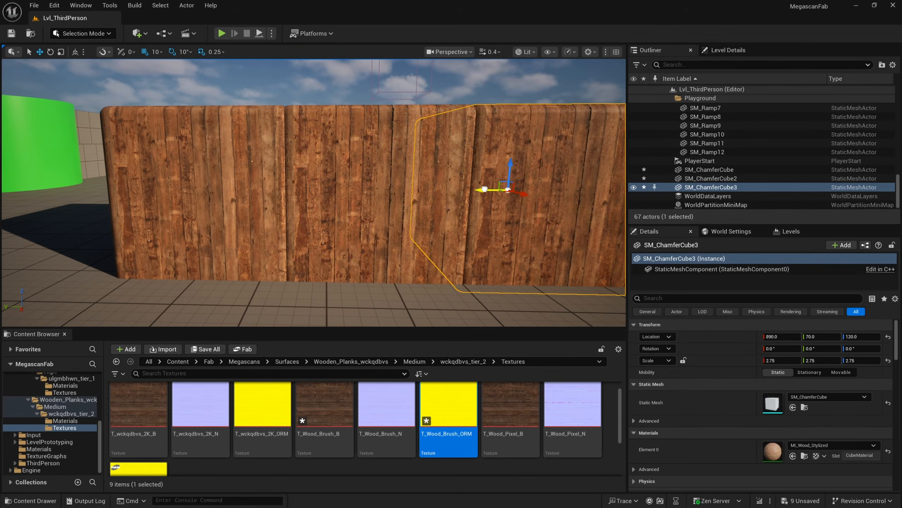
left_click(805, 456)
right_click(272, 408)
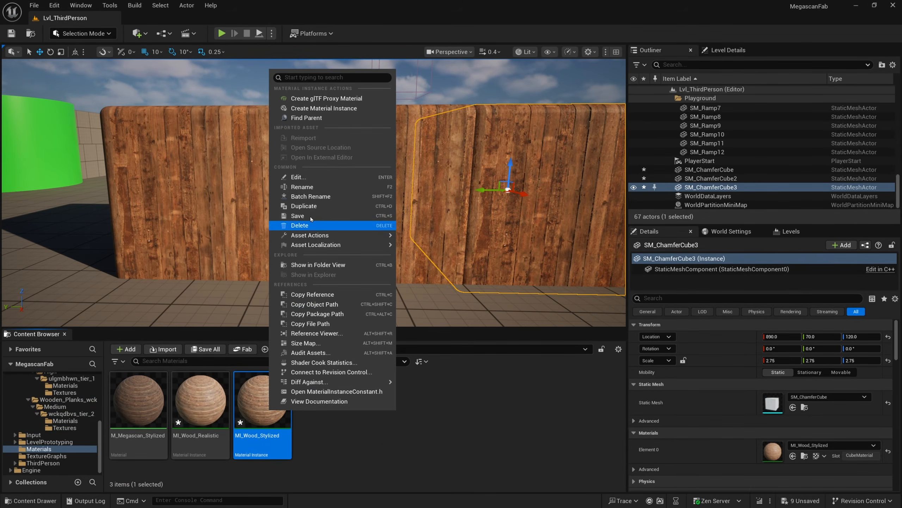
left_click(308, 206)
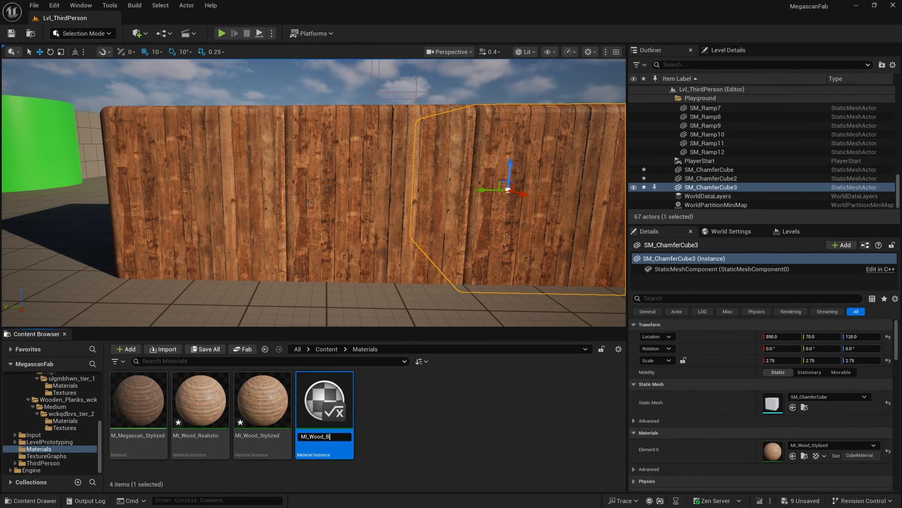
key("Return")
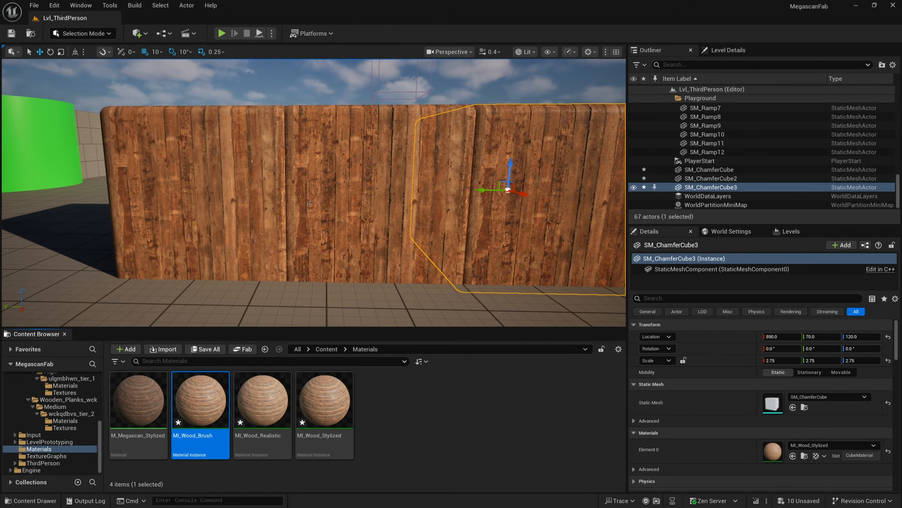
Apply MI_Wood_Brush to the wooden cube and open it for editing
key("w")
right_click_drag(313, 283, 313, 283)
key("d")
left_click_drag(201, 405, 518, 212)
double_click(200, 401)
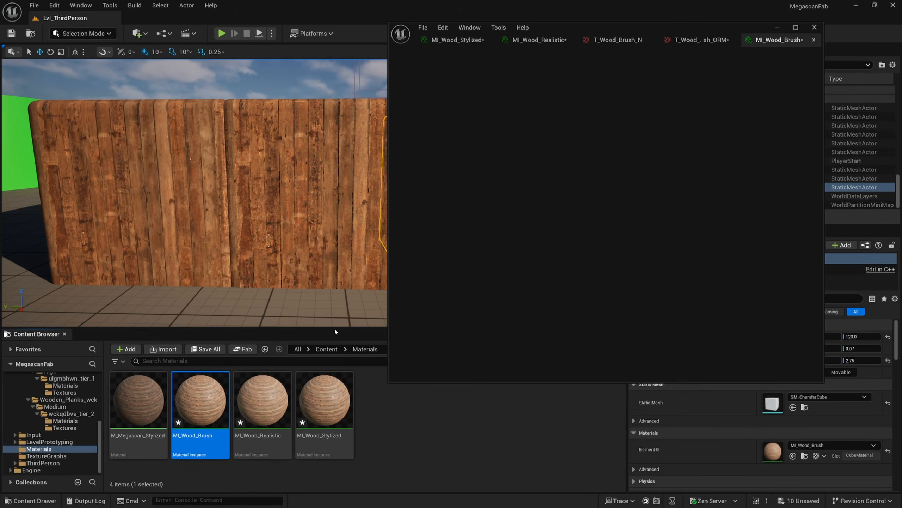
left_click(511, 186)
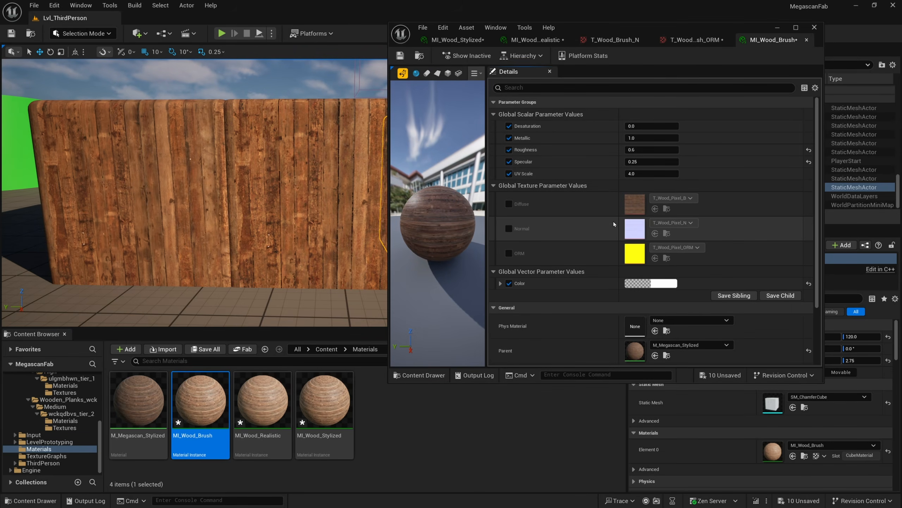
Enable overrides for the Diffuse, Normal and ORM texture parameters in MI_Wood_Brush
left_click(508, 204)
left_click(508, 228)
left_click(508, 253)
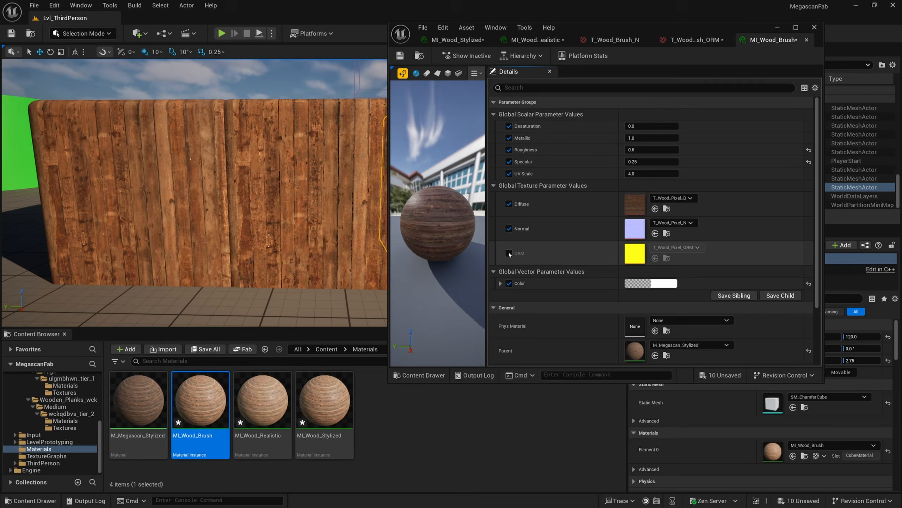
Assign T_Wood_Brush_B, T_Wood_Brush_N and T_Wood_Brush_ORM to the Diffuse, Normal and ORM slots
left_click(666, 234)
left_click(324, 416)
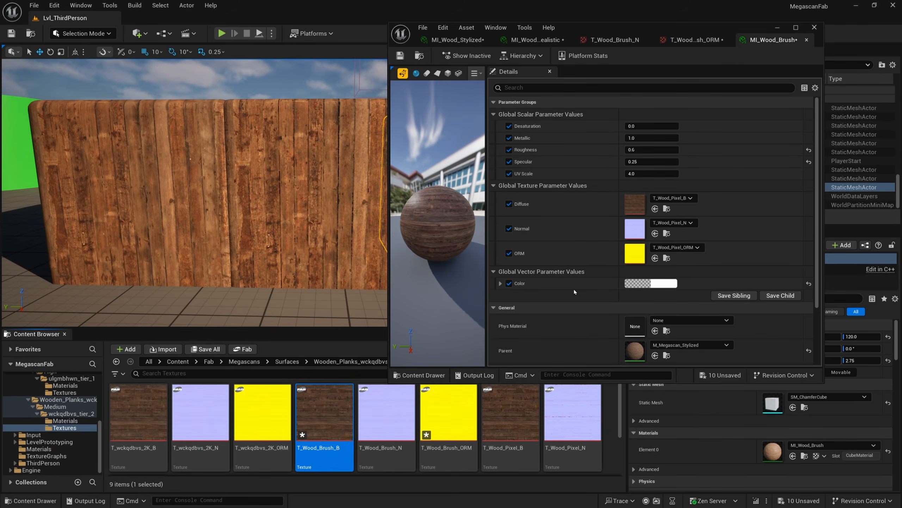
scroll(260, 157, "up", 10)
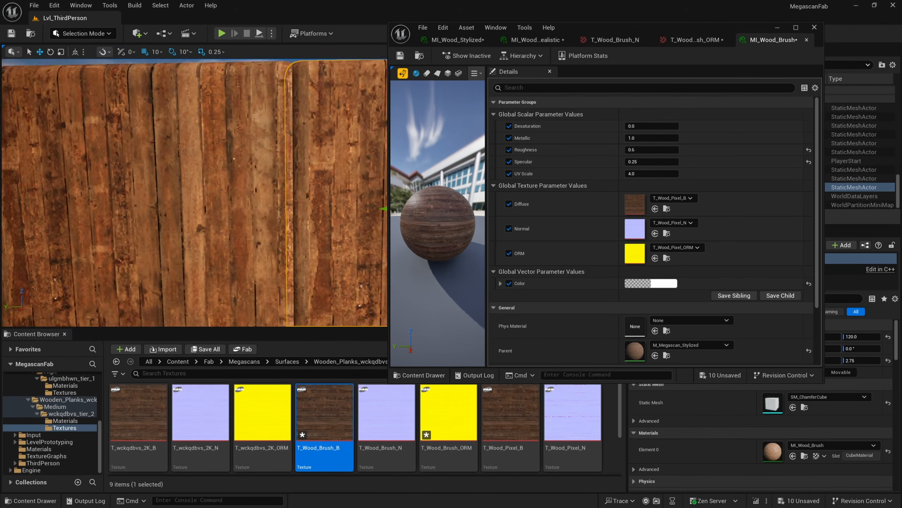
scroll(261, 157, "down", 5)
key("g")
scroll(261, 156, "up", 5)
right_click_drag(260, 156, 271, 157)
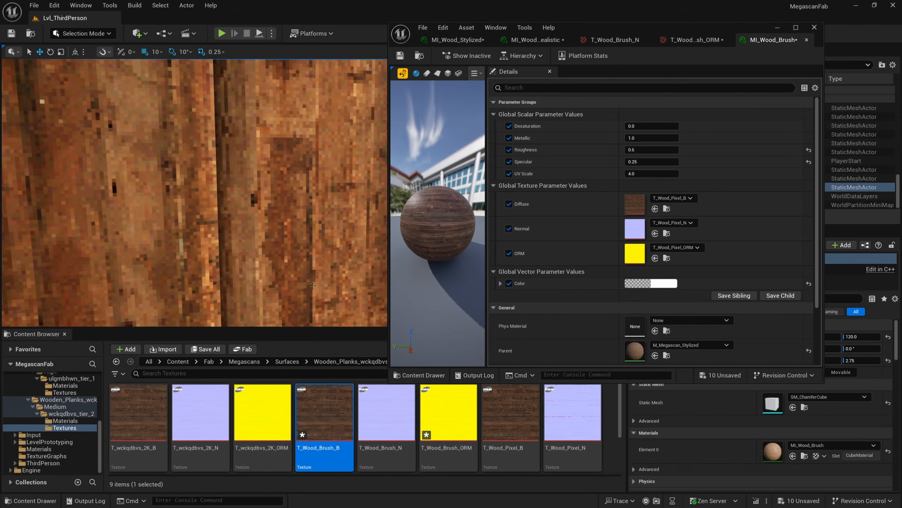
left_click_drag(377, 373, 635, 203)
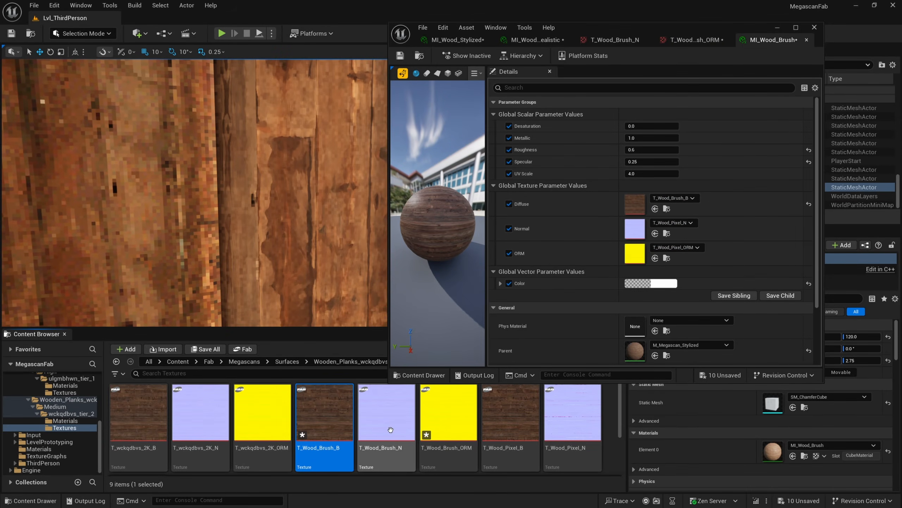
left_click_drag(386, 412, 634, 230)
left_click_drag(449, 413, 635, 252)
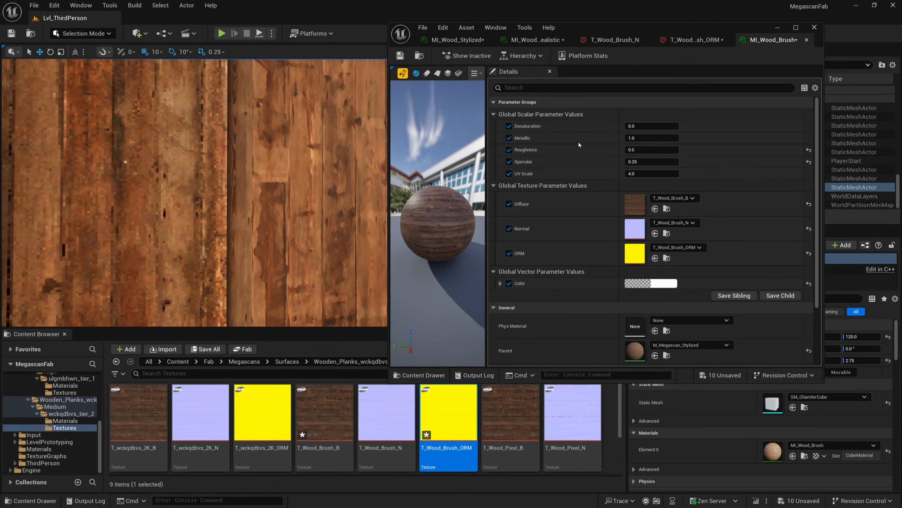
Inspect the wooden cubes up close in the viewport, comparing the brush-stylized wood with the other versions
left_click(777, 28)
key("s")
right_click_drag(161, 161, 160, 161)
left_click(160, 161)
key("s")
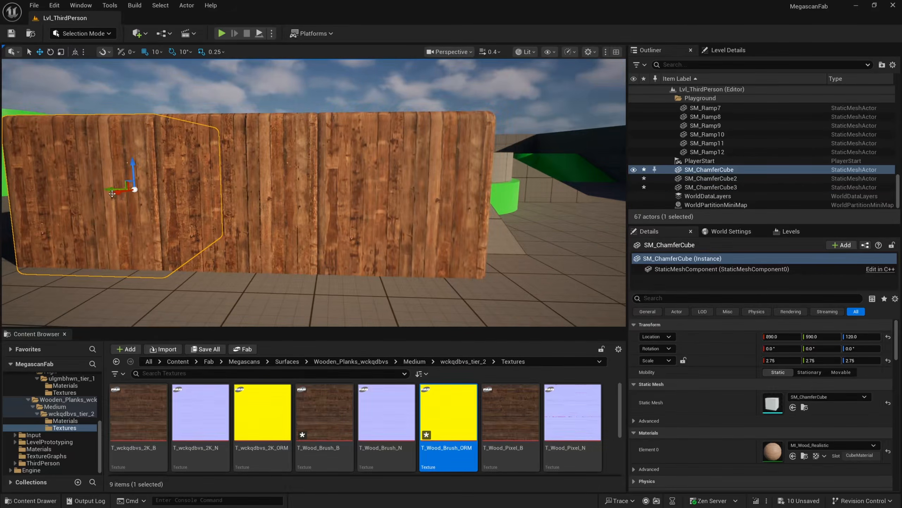
left_click_drag(107, 192, 492, 186, "alt")
left_click(464, 82)
scroll(440, 114, "up", 8)
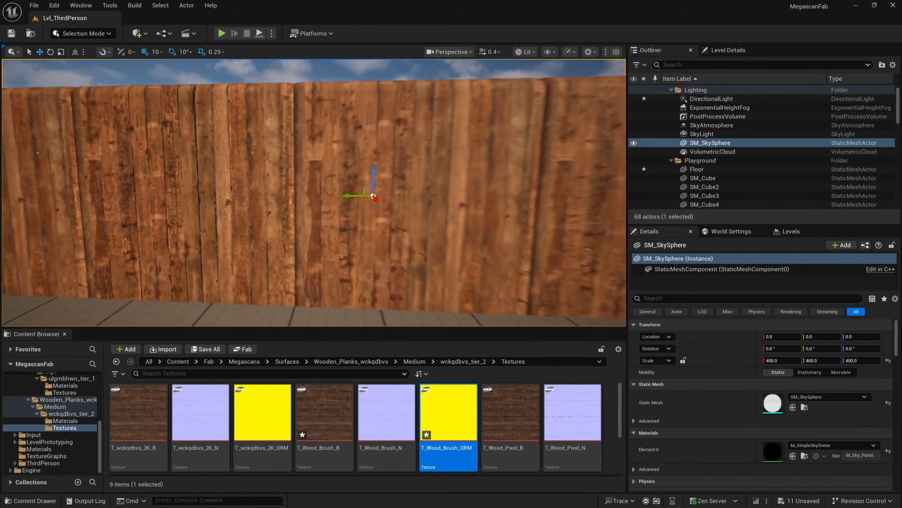
key("d")
key("w")
right_click_drag(415, 144, 448, 147)
left_click(451, 147)
left_click(330, 148)
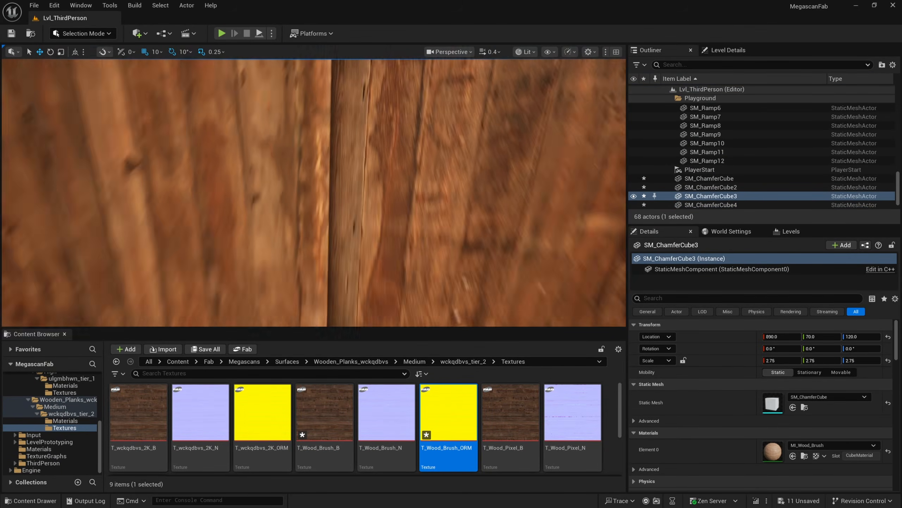
right_click_drag(330, 148, 274, 188)
key("w")
key("s")
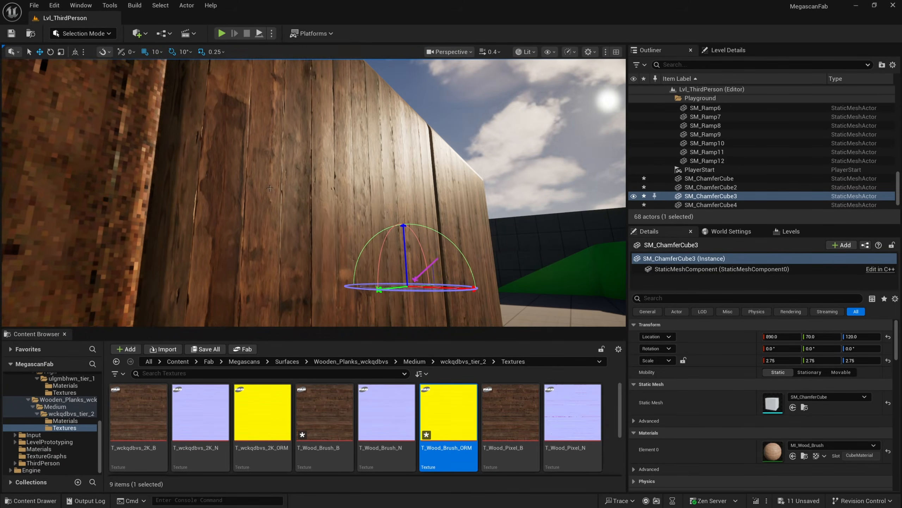
left_click_drag(278, 167, 371, 212, "alt")
key("a")
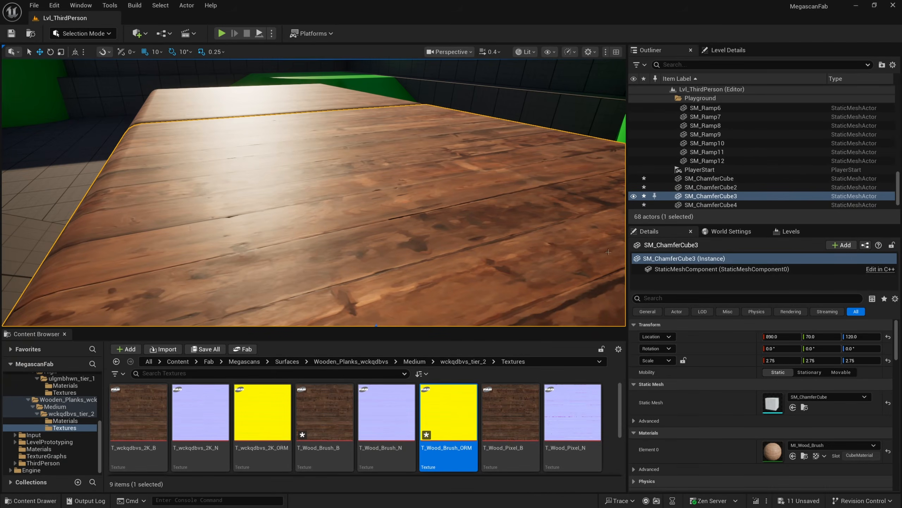
Reopen MI_Wood_Brush and set its Roughness to 0.75
double_click(773, 451)
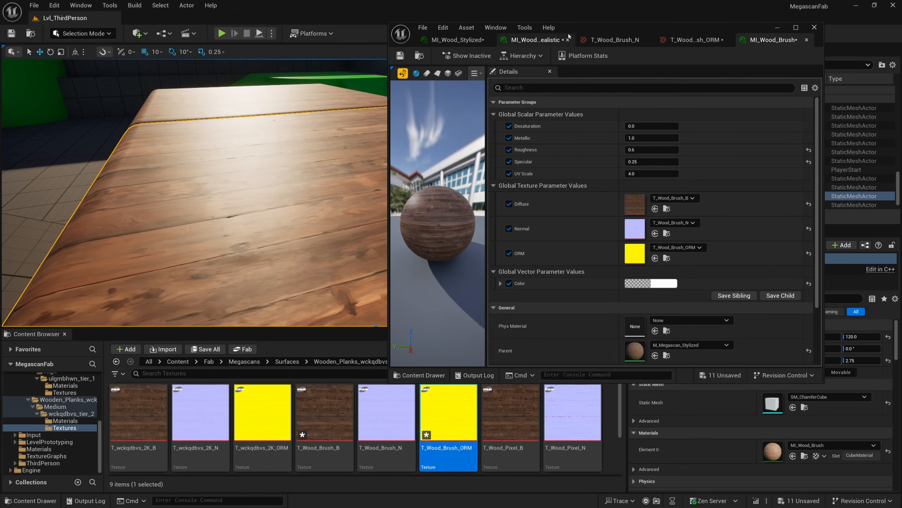
left_click_drag(569, 36, 596, 37)
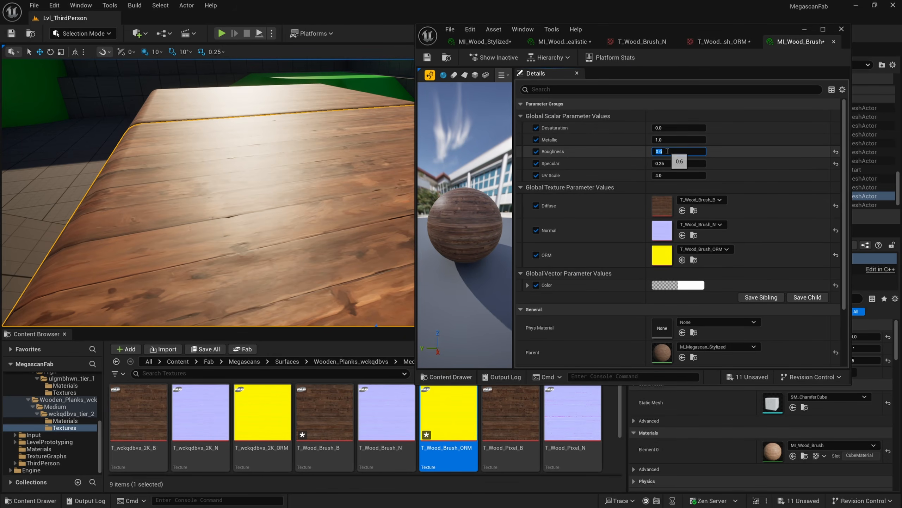
key("Return")
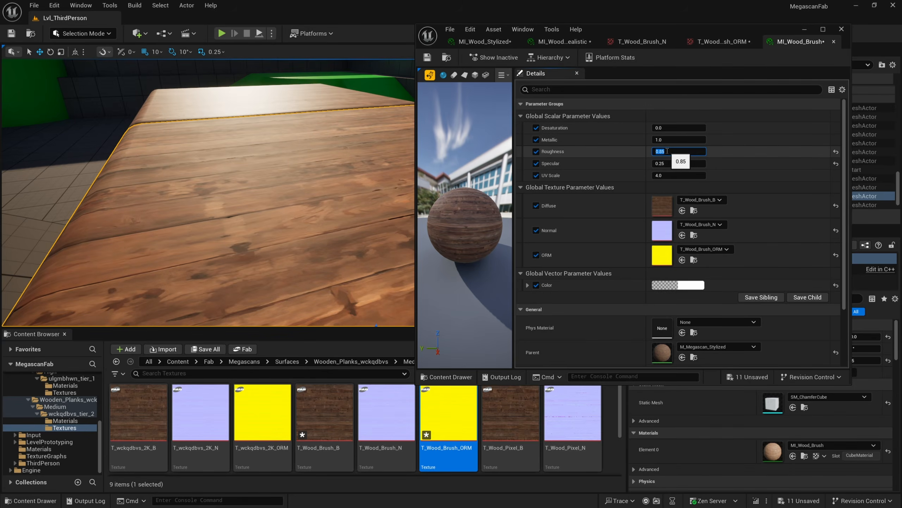
type(".75")
key("Return")
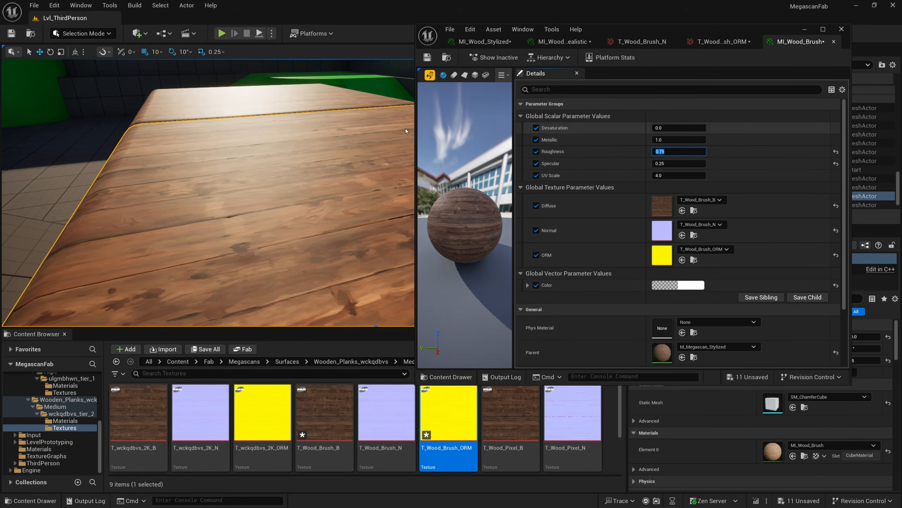
Inspect the cube surfaces up close, comparing the brush-stylized, pixelated and realistic wood
right_click_drag(208, 192, 254, 210)
right_click_drag(323, 171, 322, 171)
left_click(323, 171)
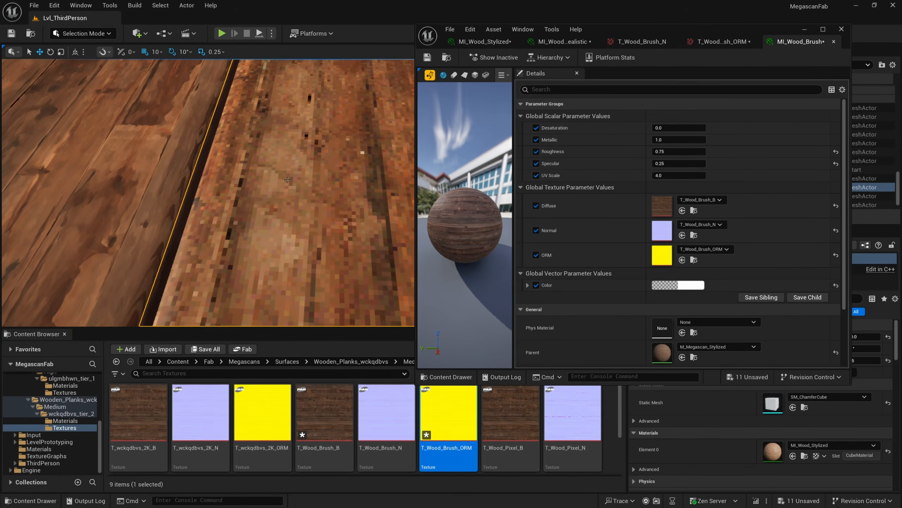
right_click_drag(213, 161, 312, 189)
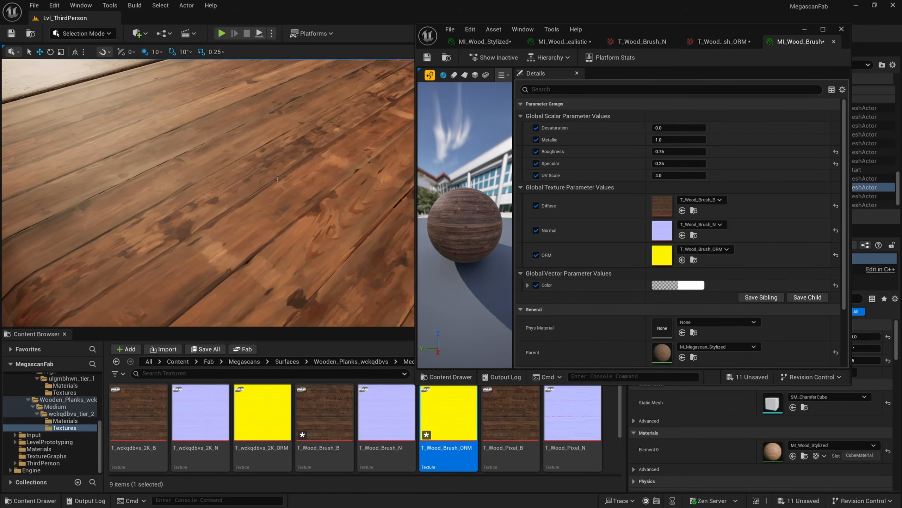
right_click_drag(201, 179, 201, 179)
right_click_drag(222, 220, 222, 220)
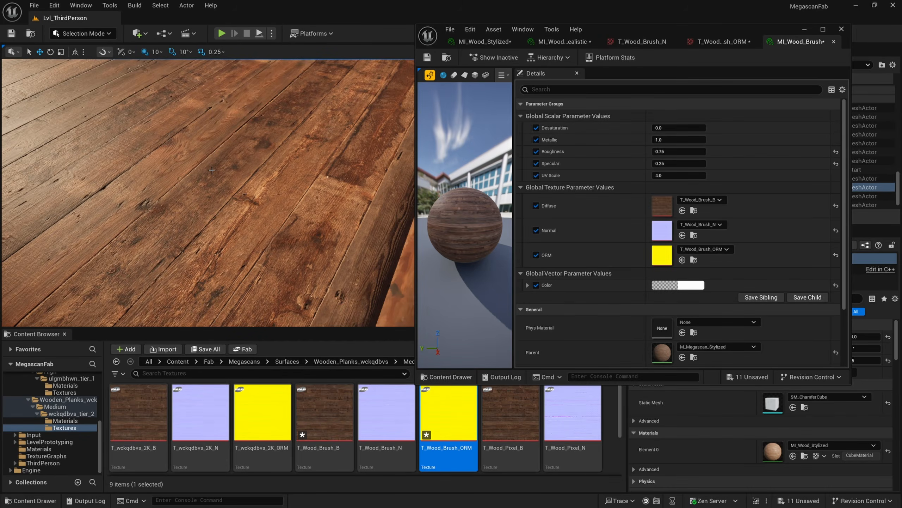
right_click_drag(214, 166, 215, 166)
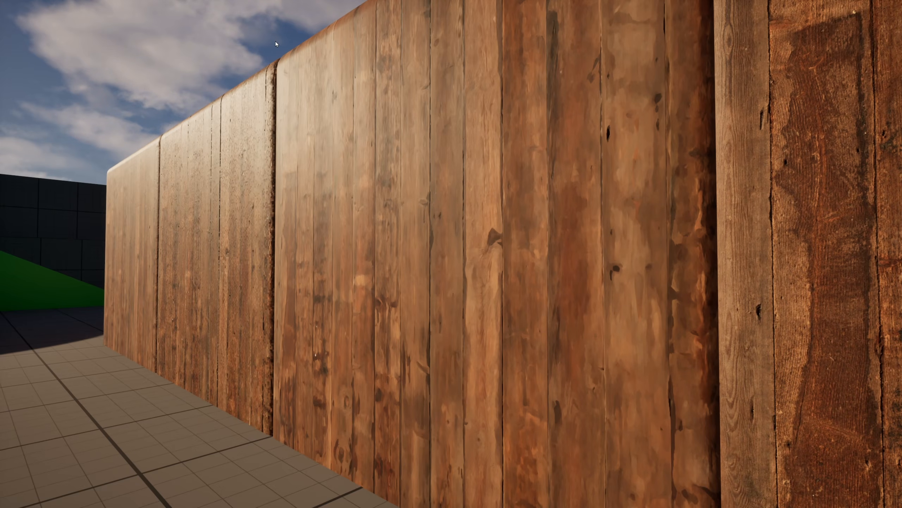